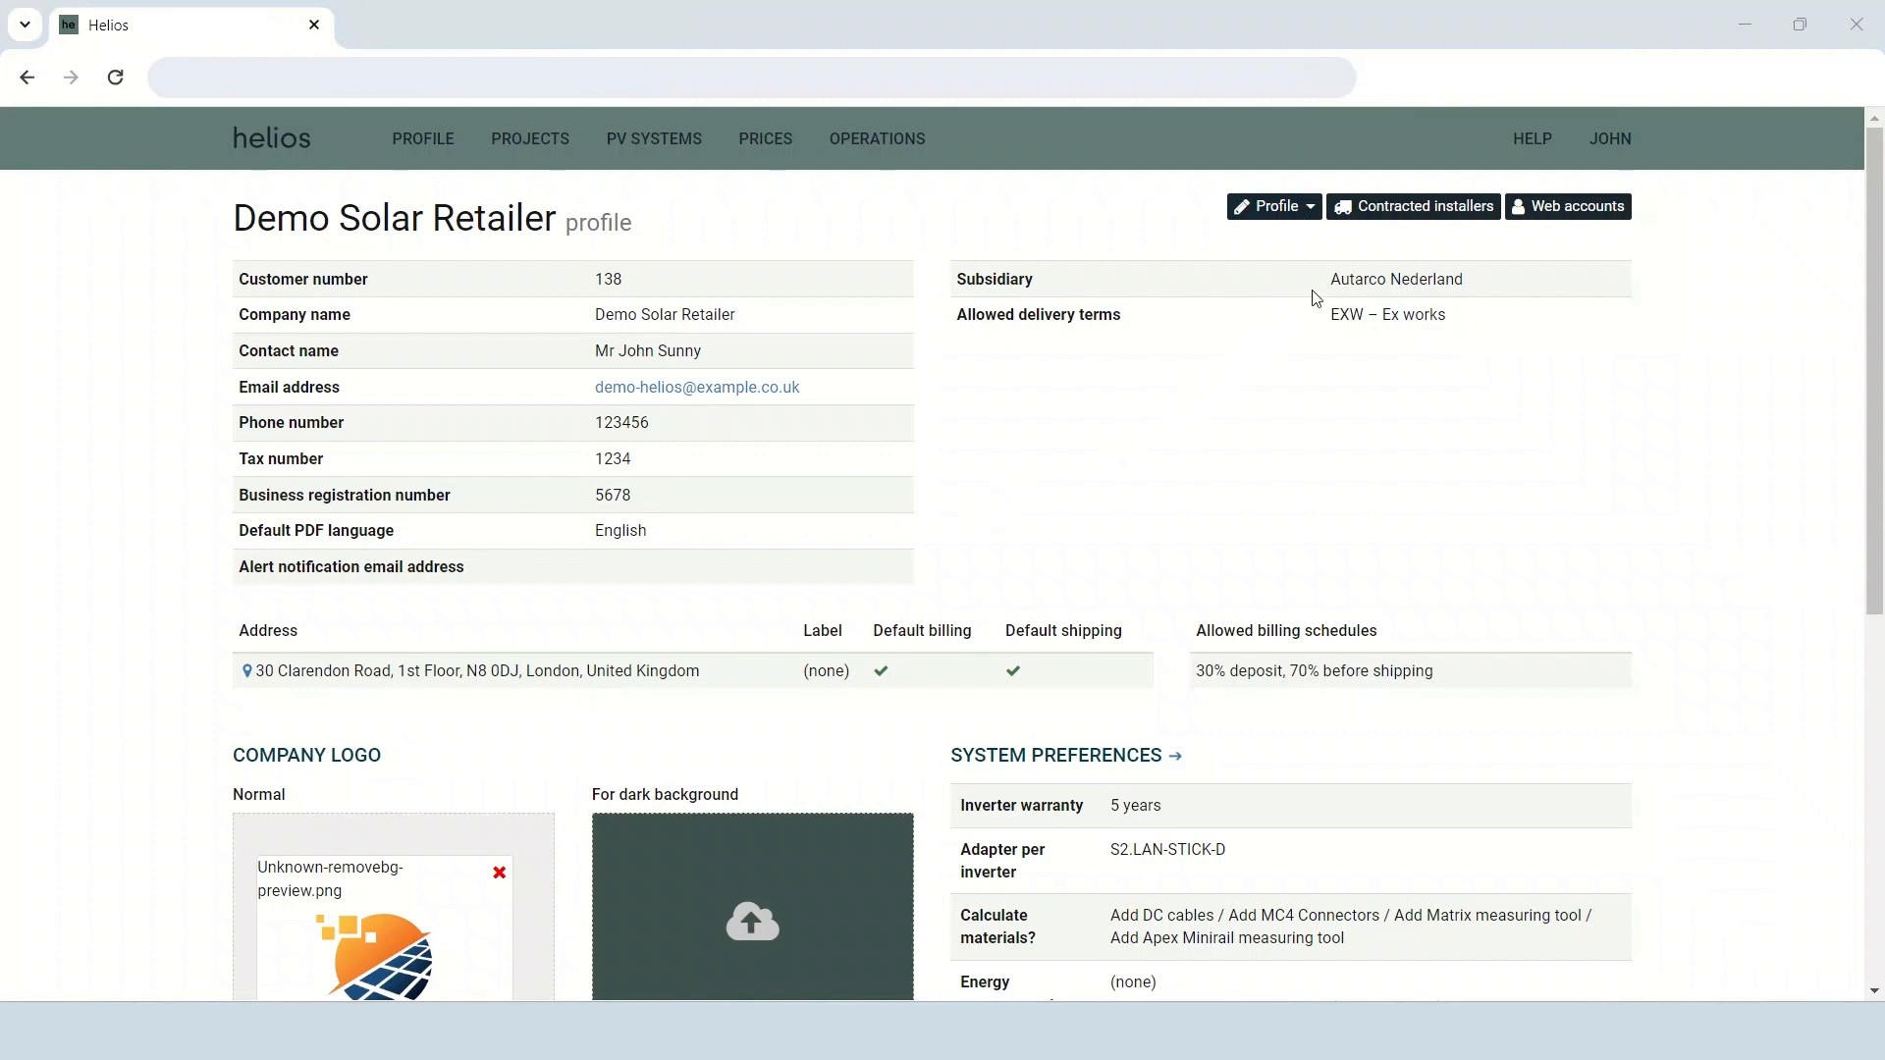
left_click(1300, 209)
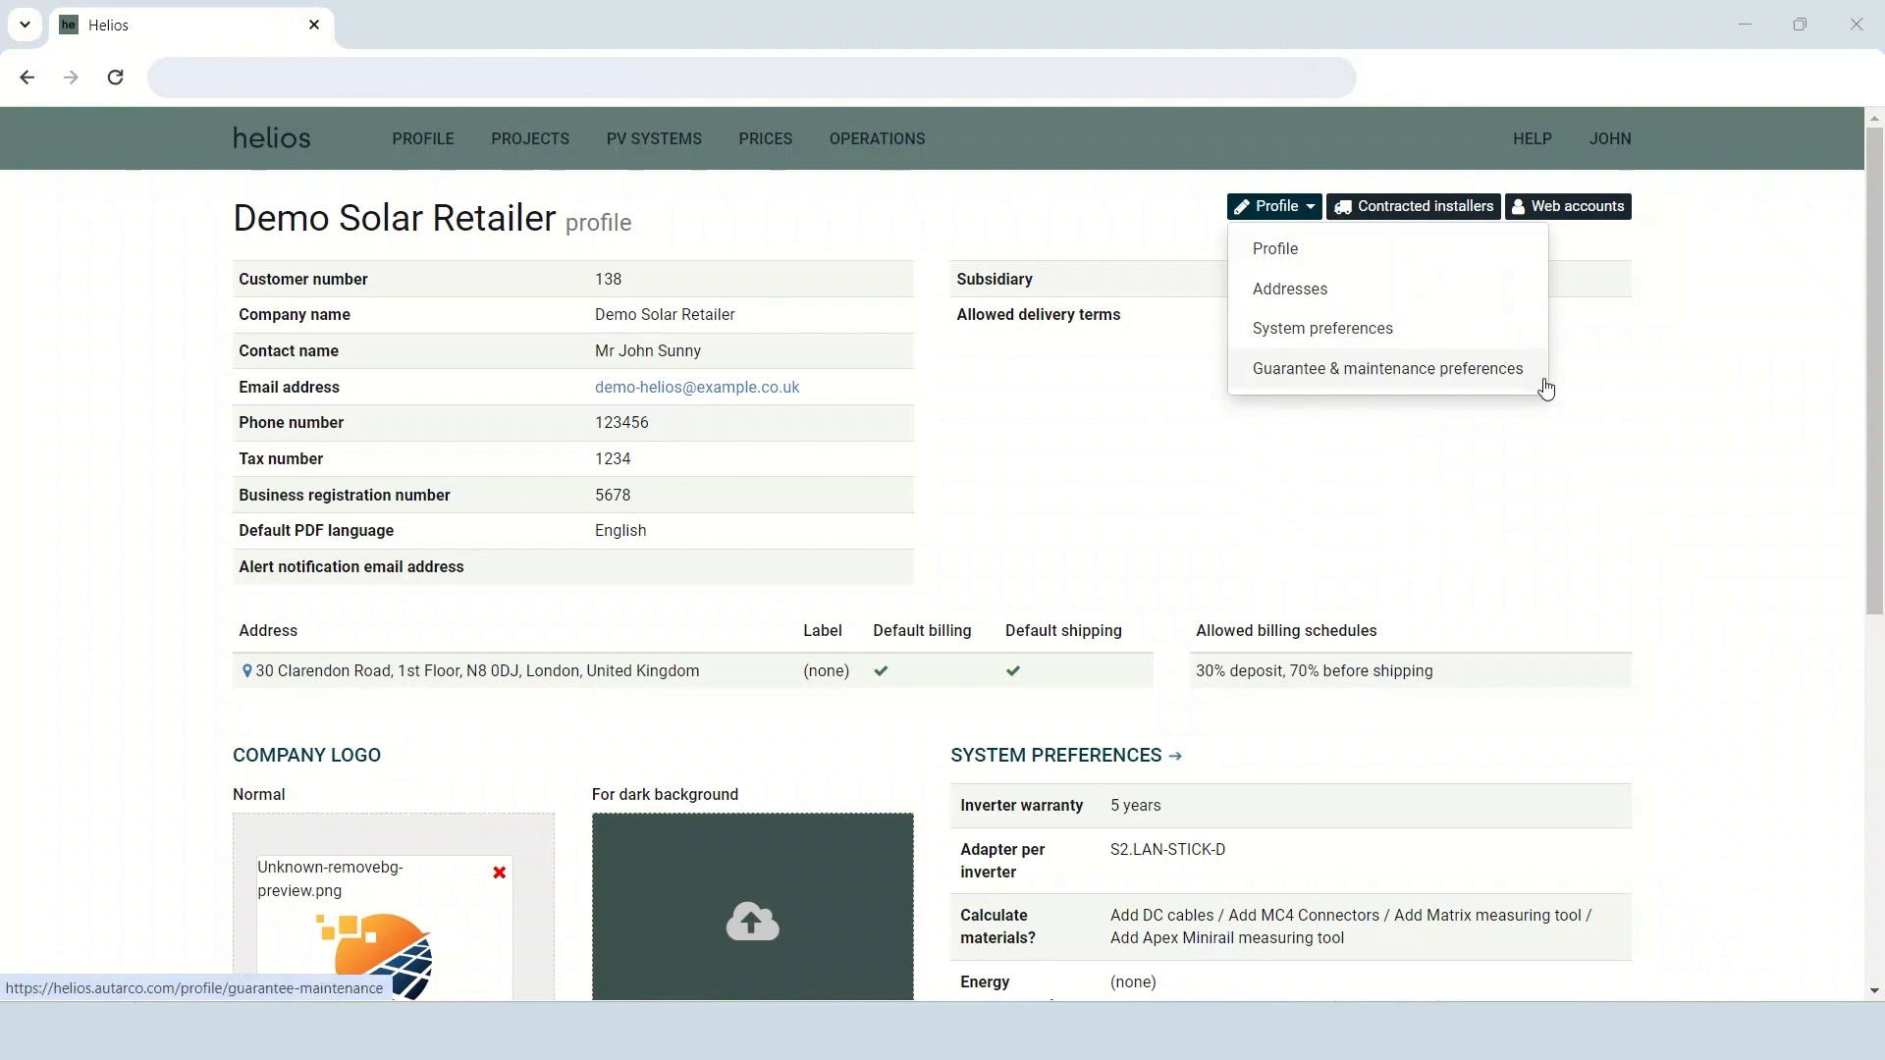
left_click(1530, 454)
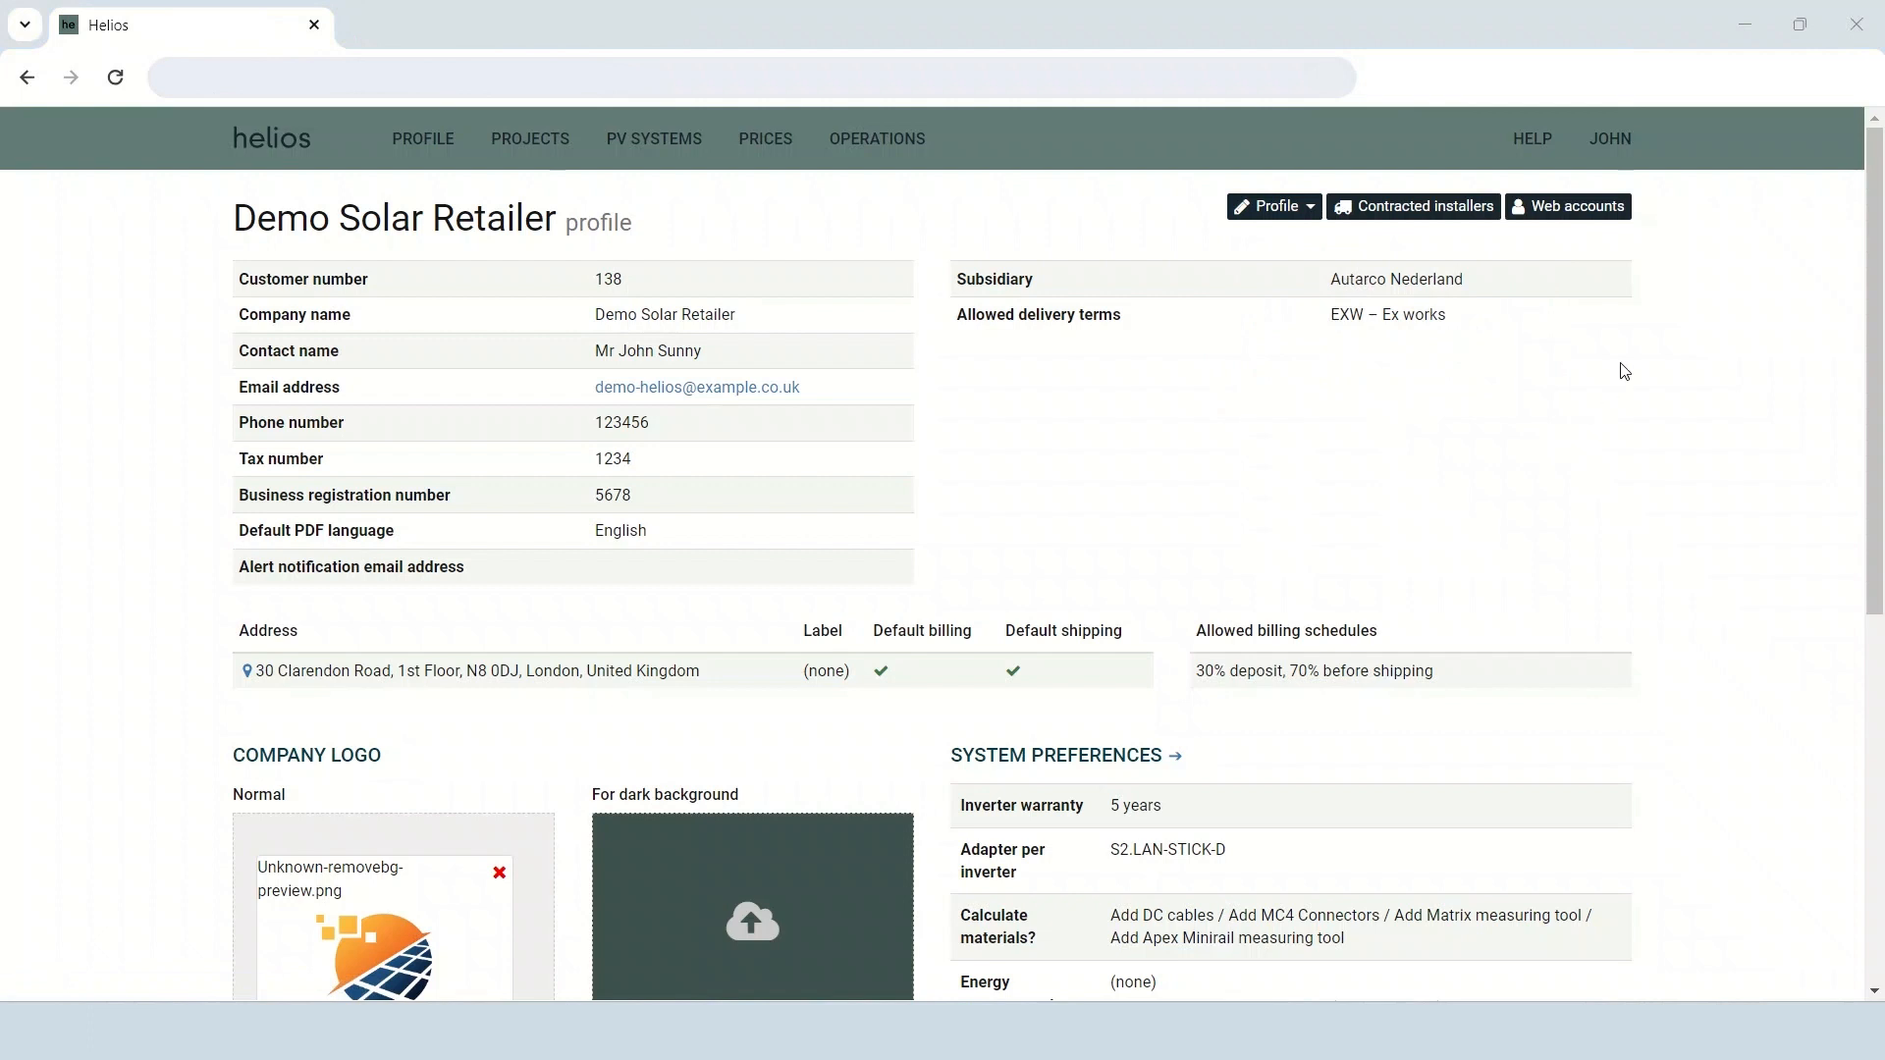
Open the first web account for editing and try toggling its Advanced inverter settings and System registration permissions.
left_click(1625, 210)
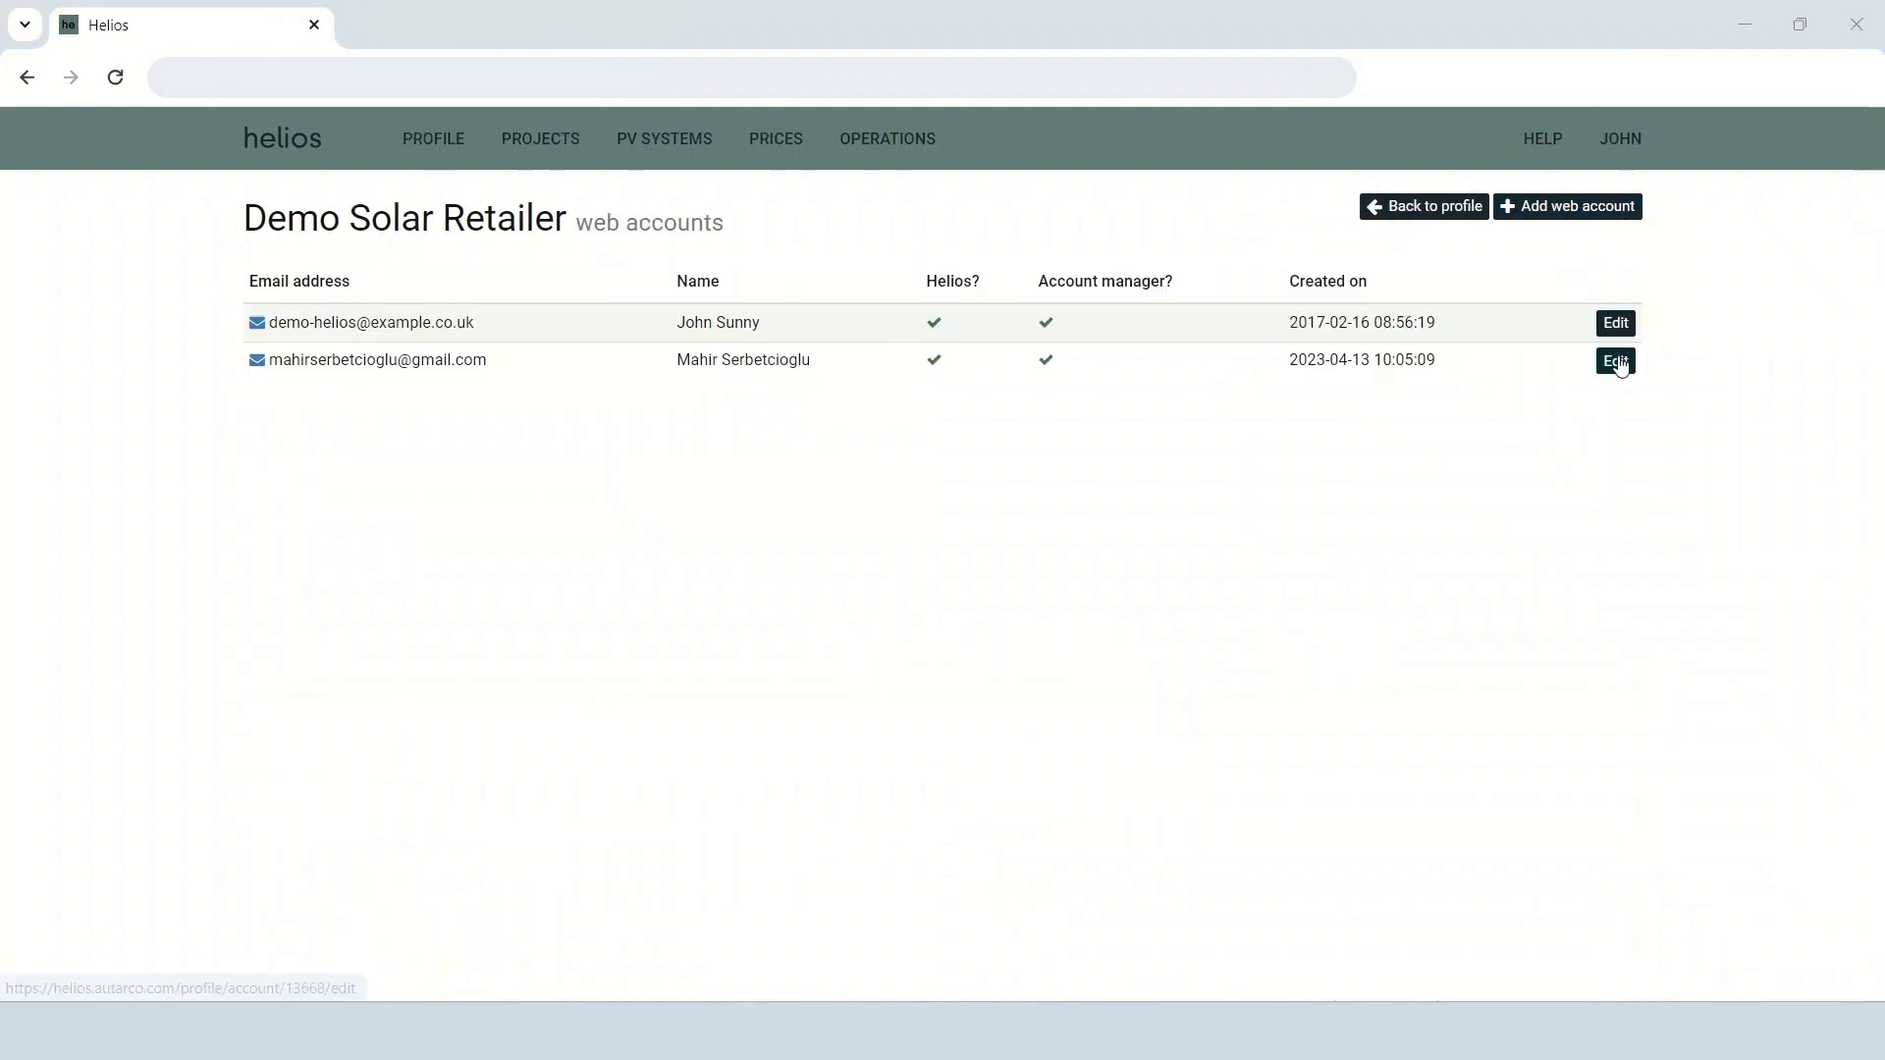
left_click(1615, 323)
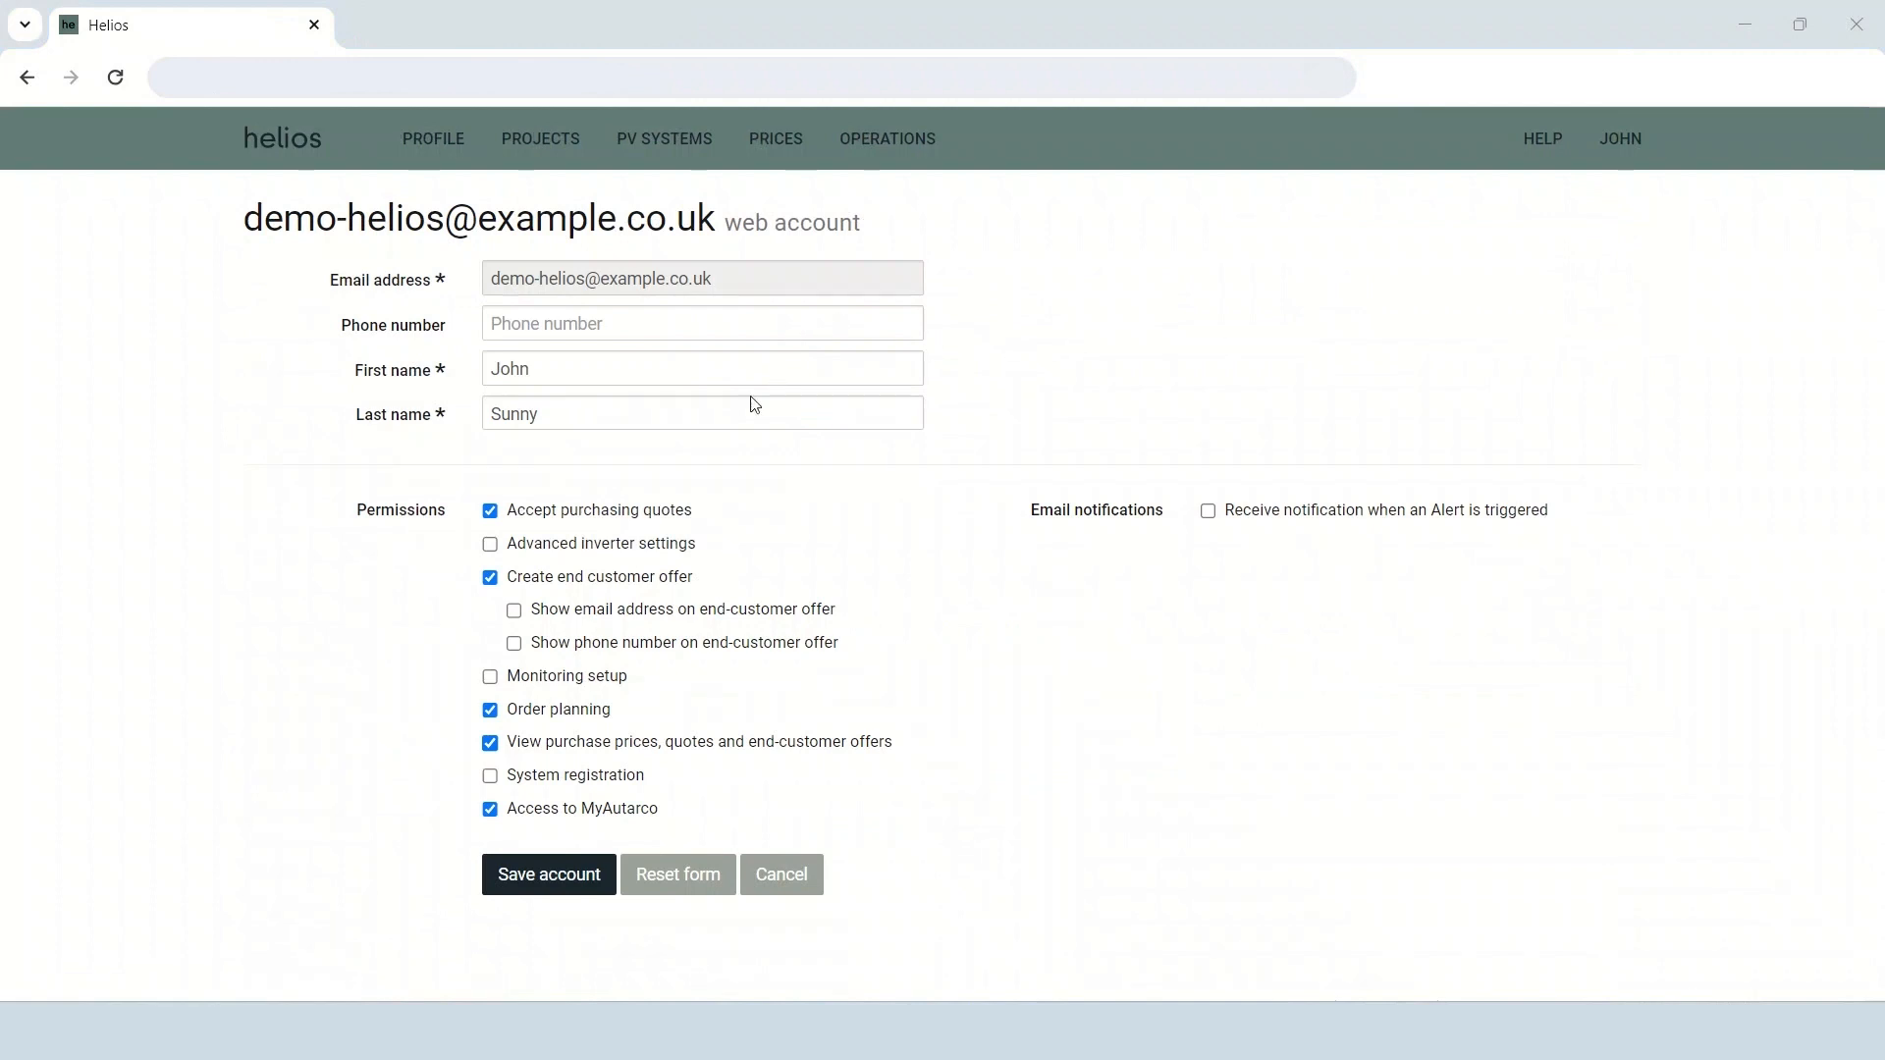
left_click(489, 545)
left_click(490, 777)
left_click(752, 876)
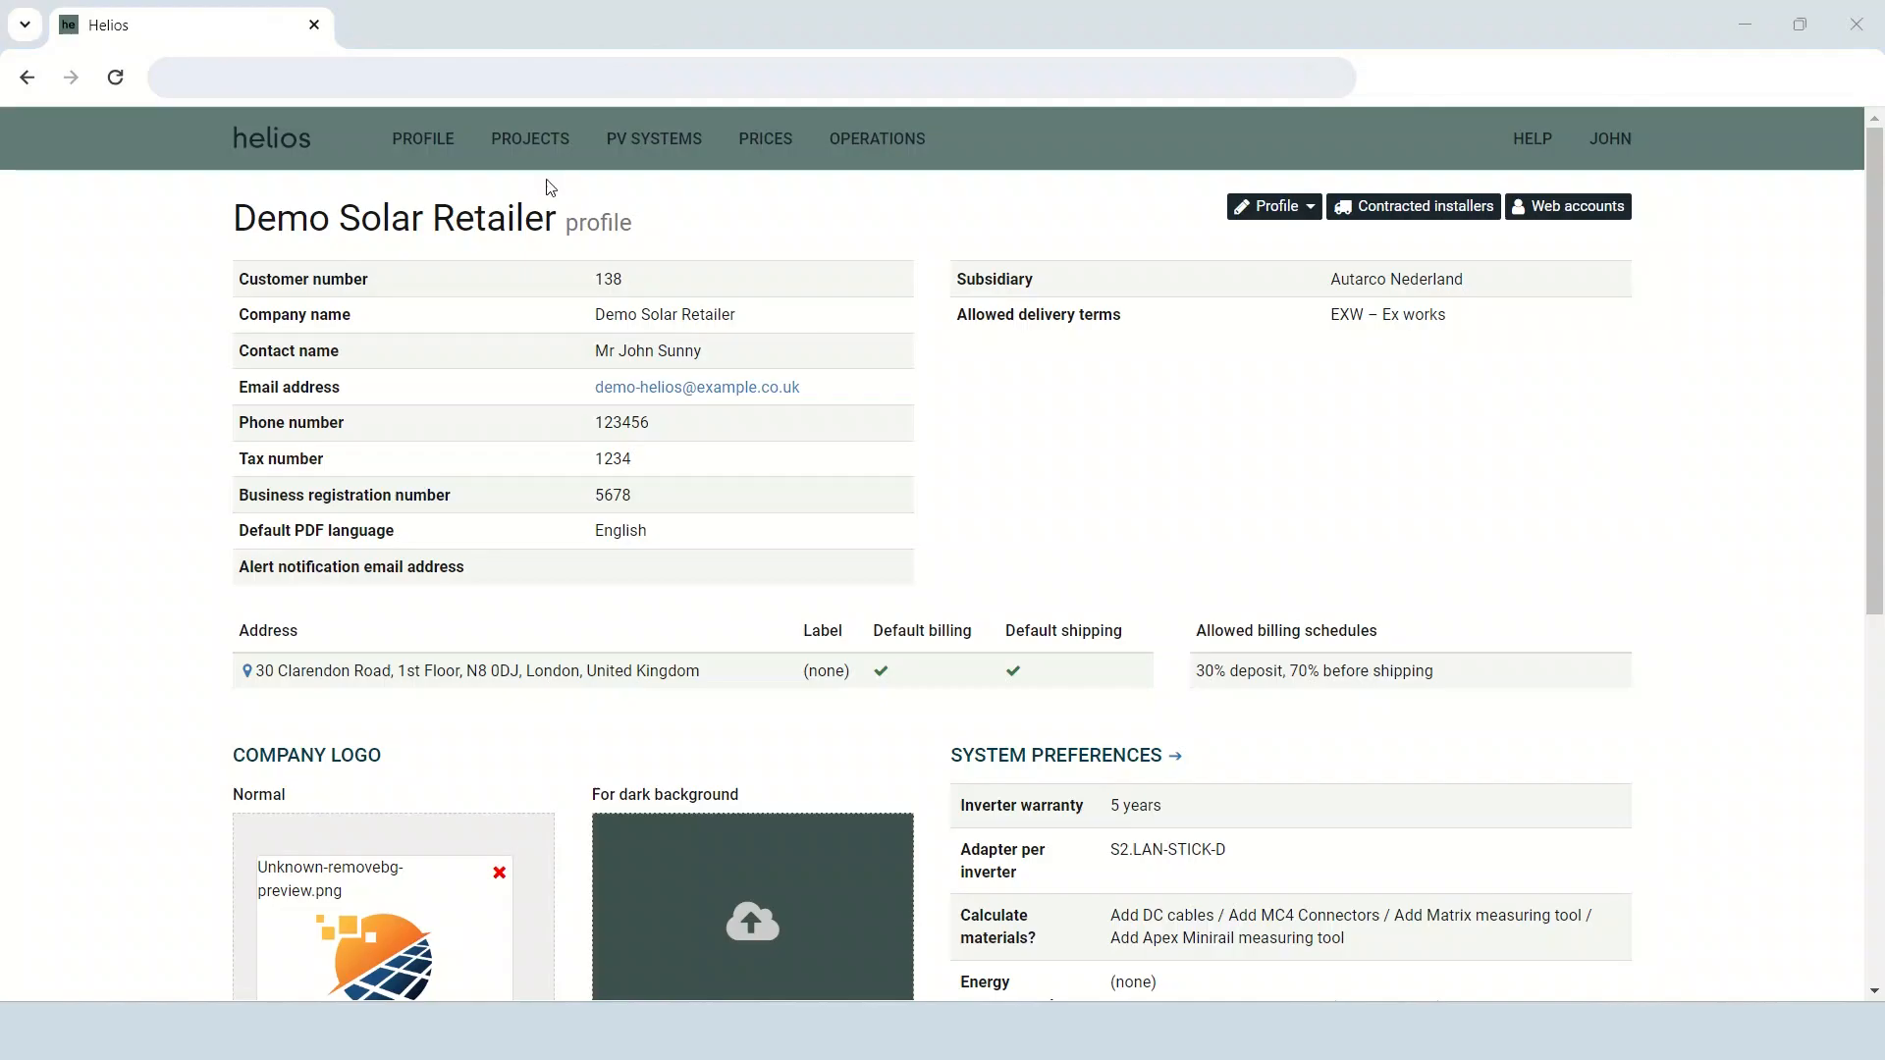
Create a new project with the reference "demo international".
left_click(535, 162)
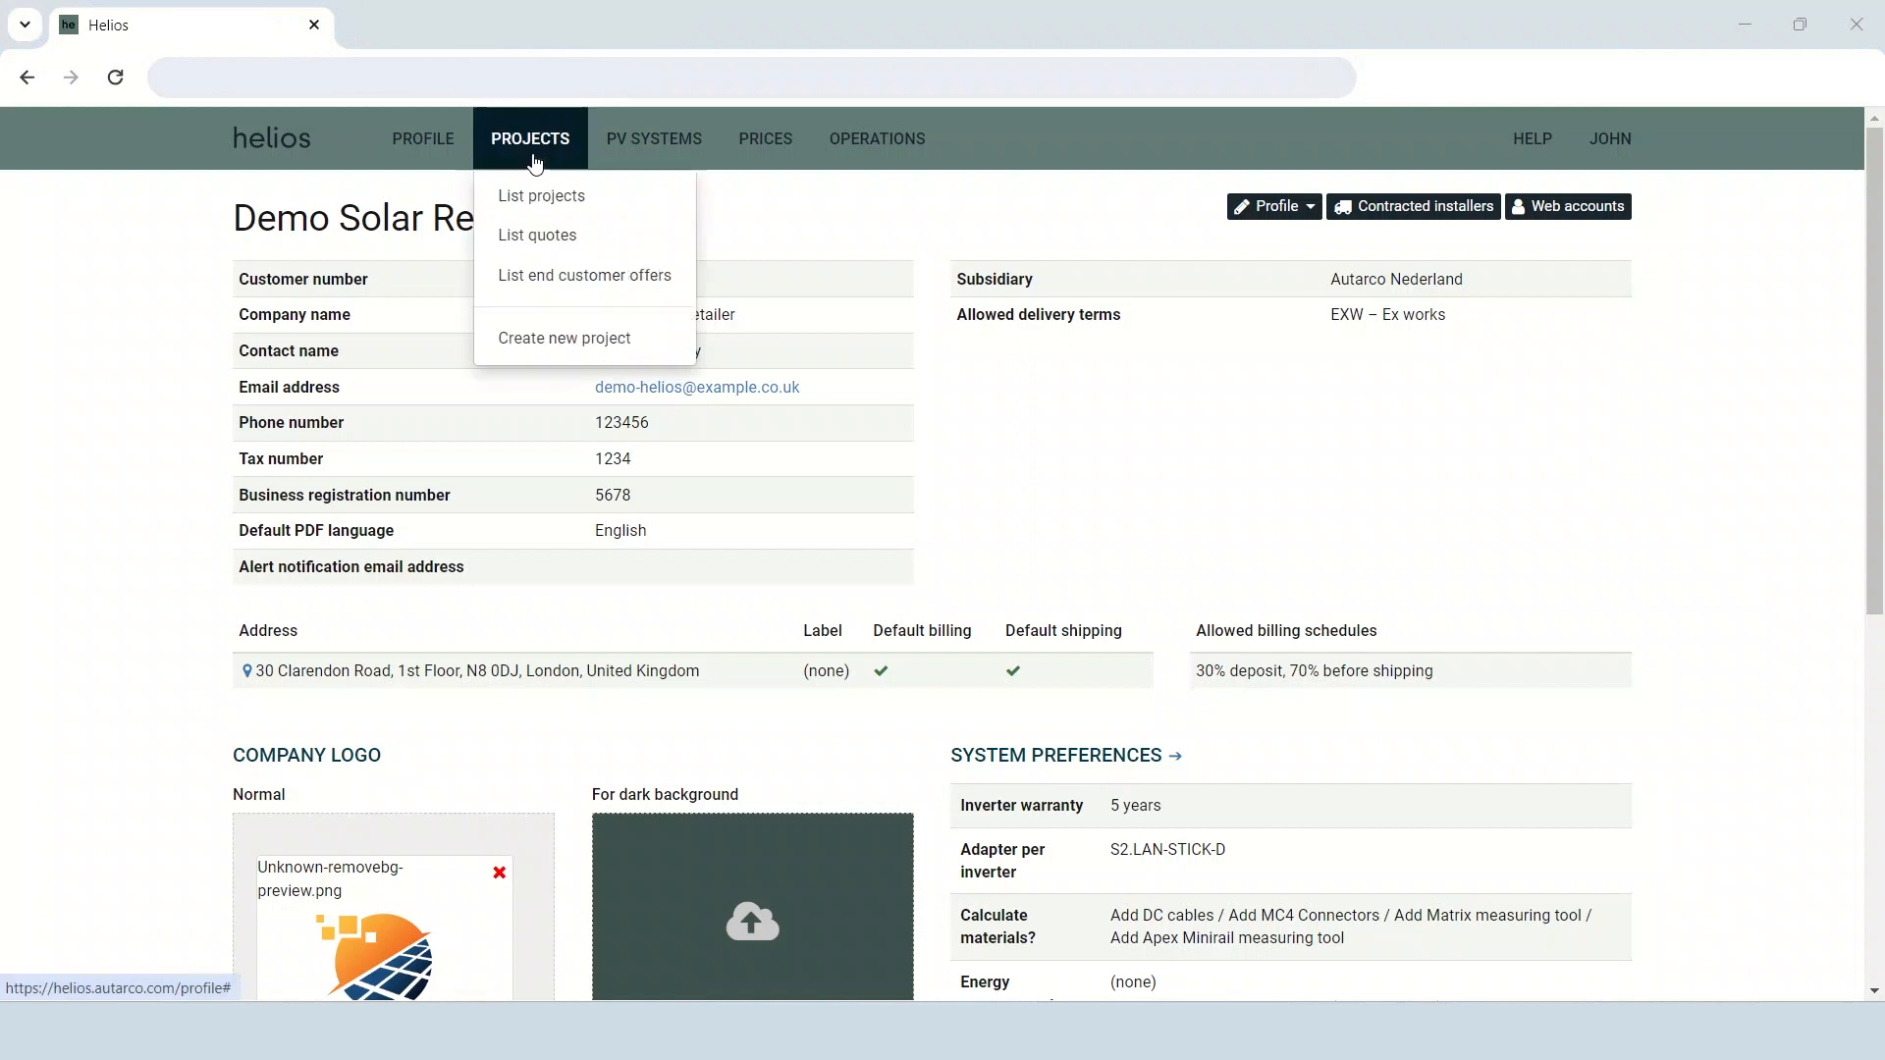
left_click(655, 346)
left_click(627, 282)
type("demo international")
left_click(655, 437)
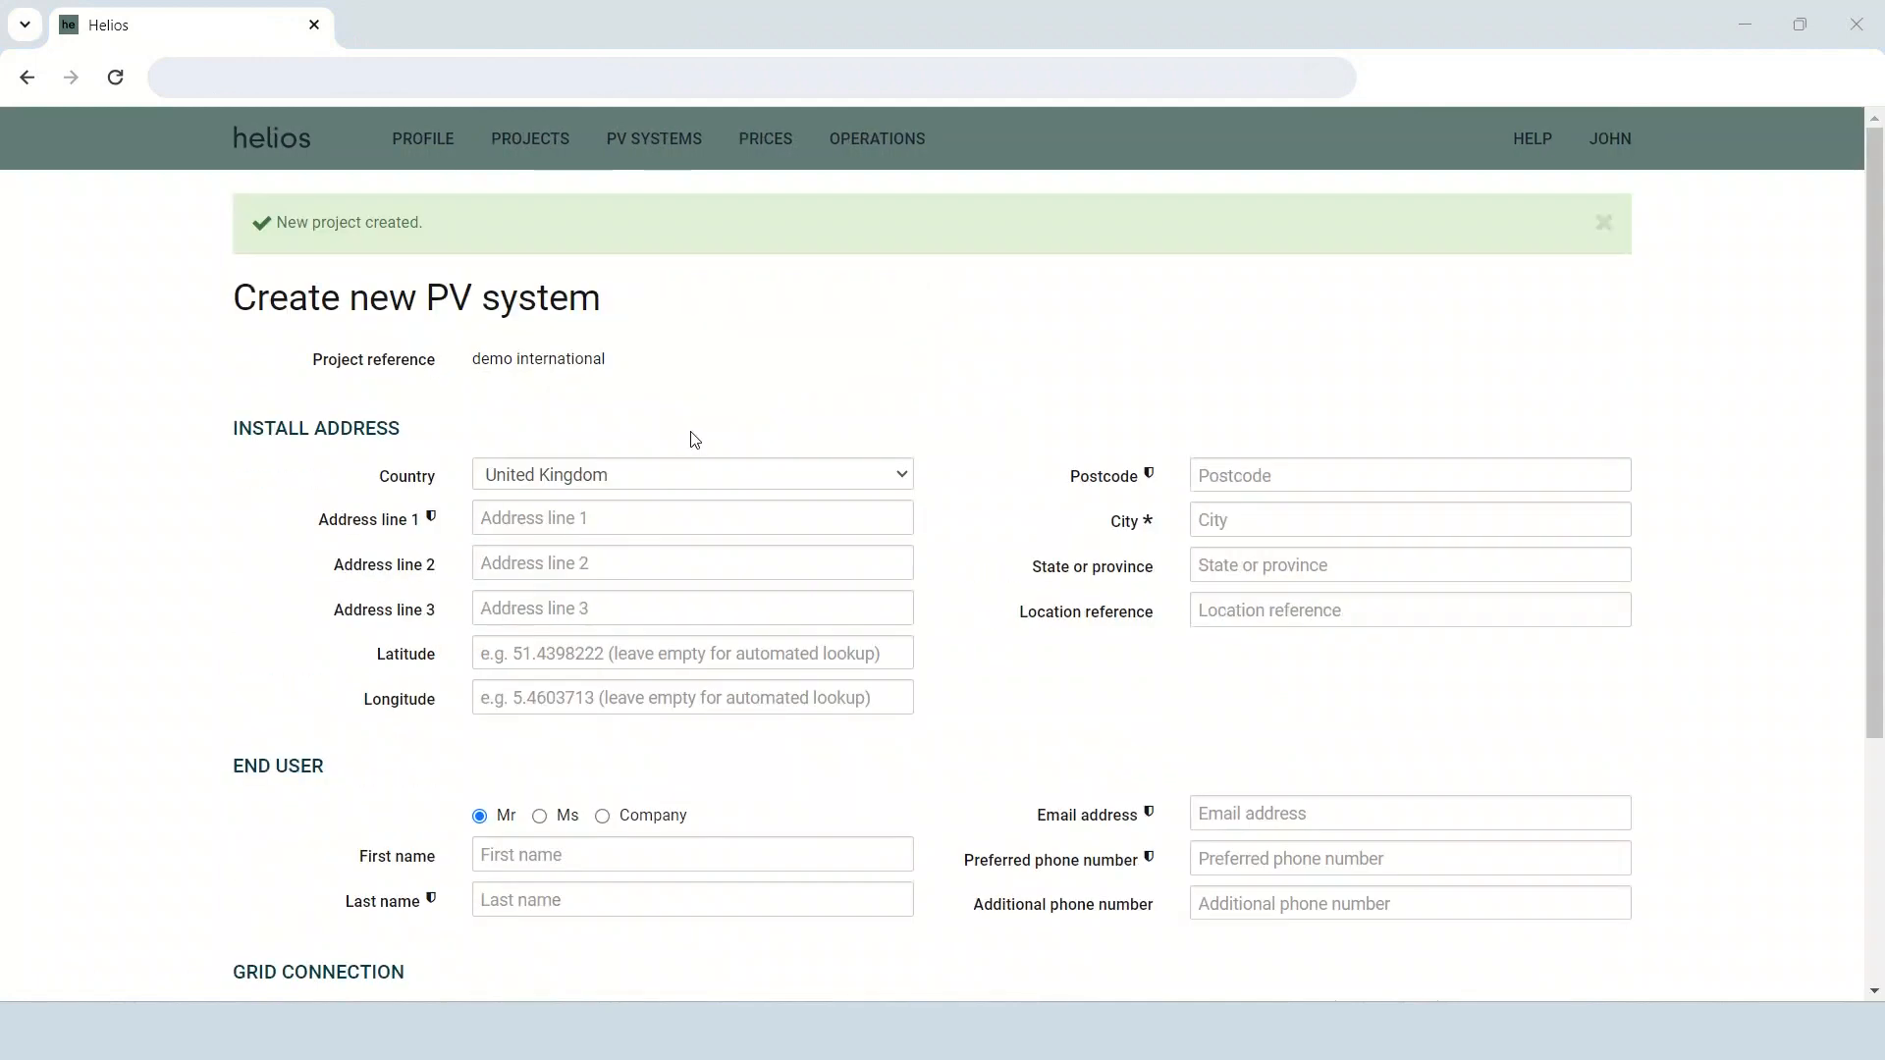
Set the city of the PV system's install address to London.
left_click(1205, 519)
type("London")
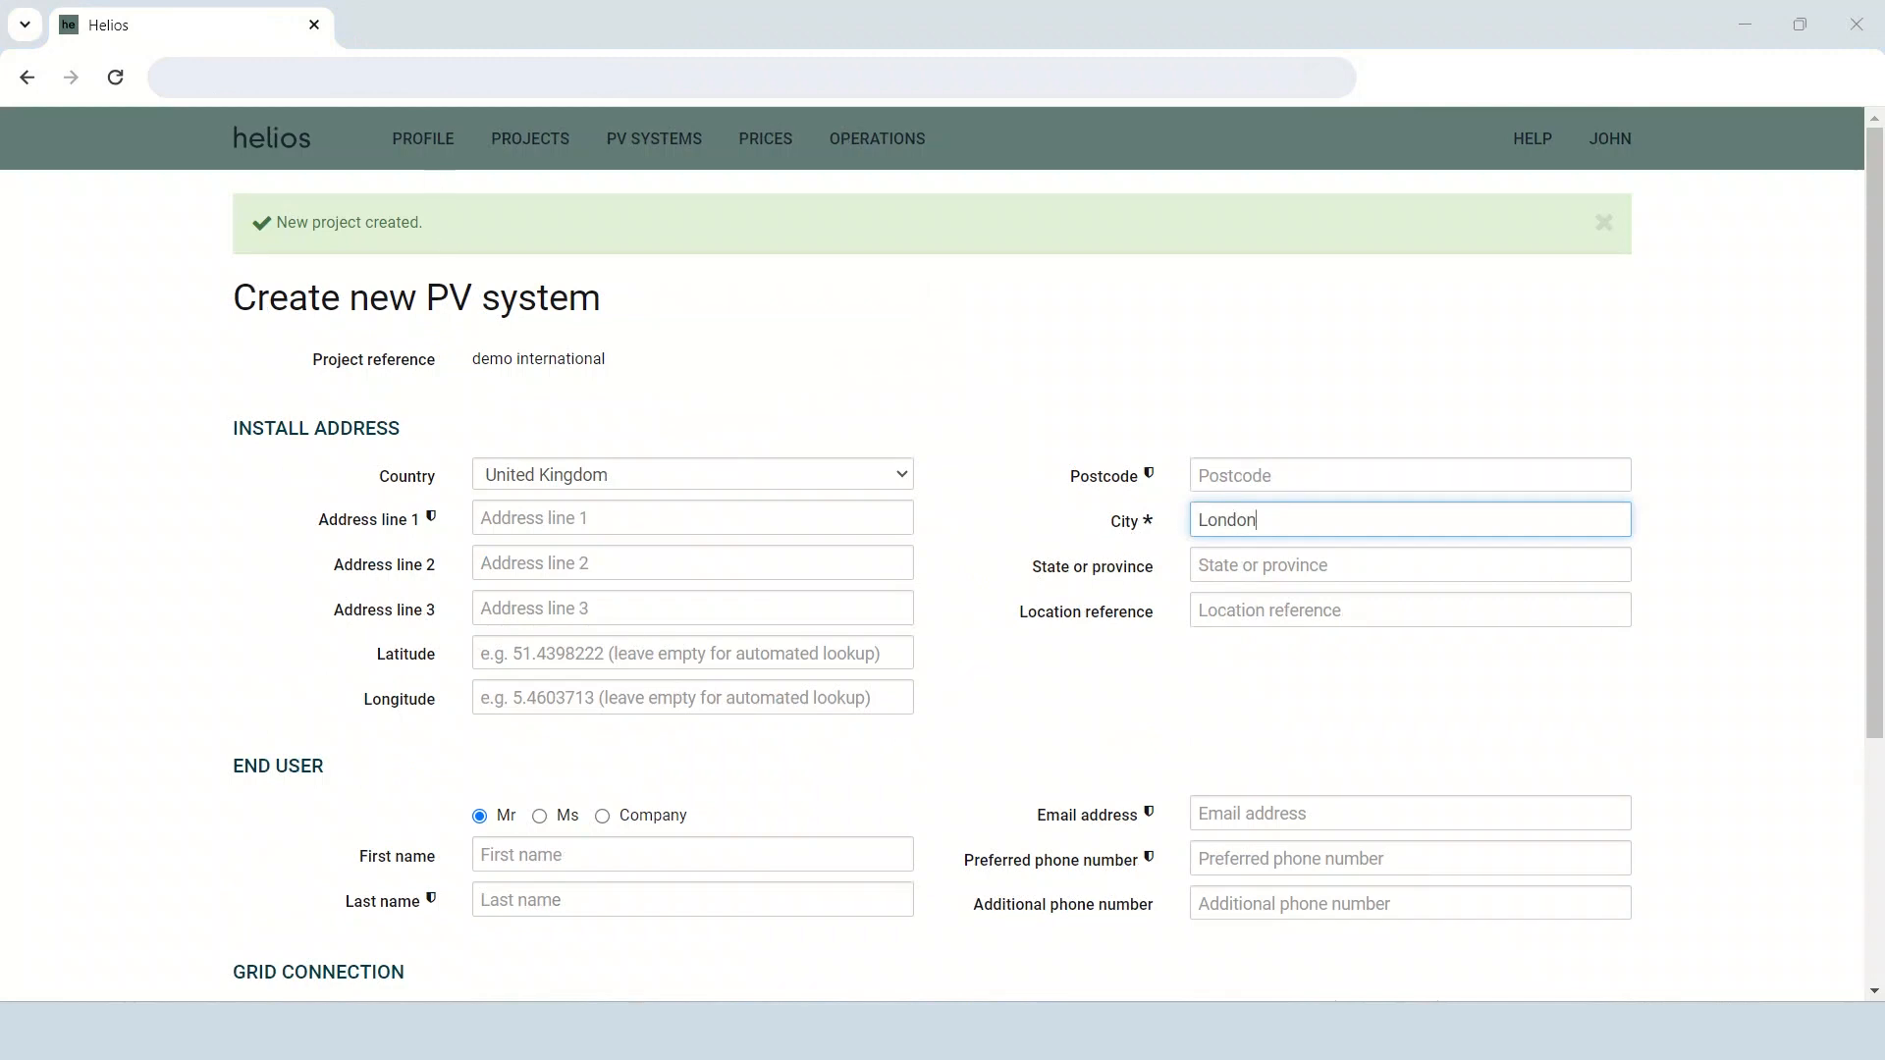
left_click(496, 513)
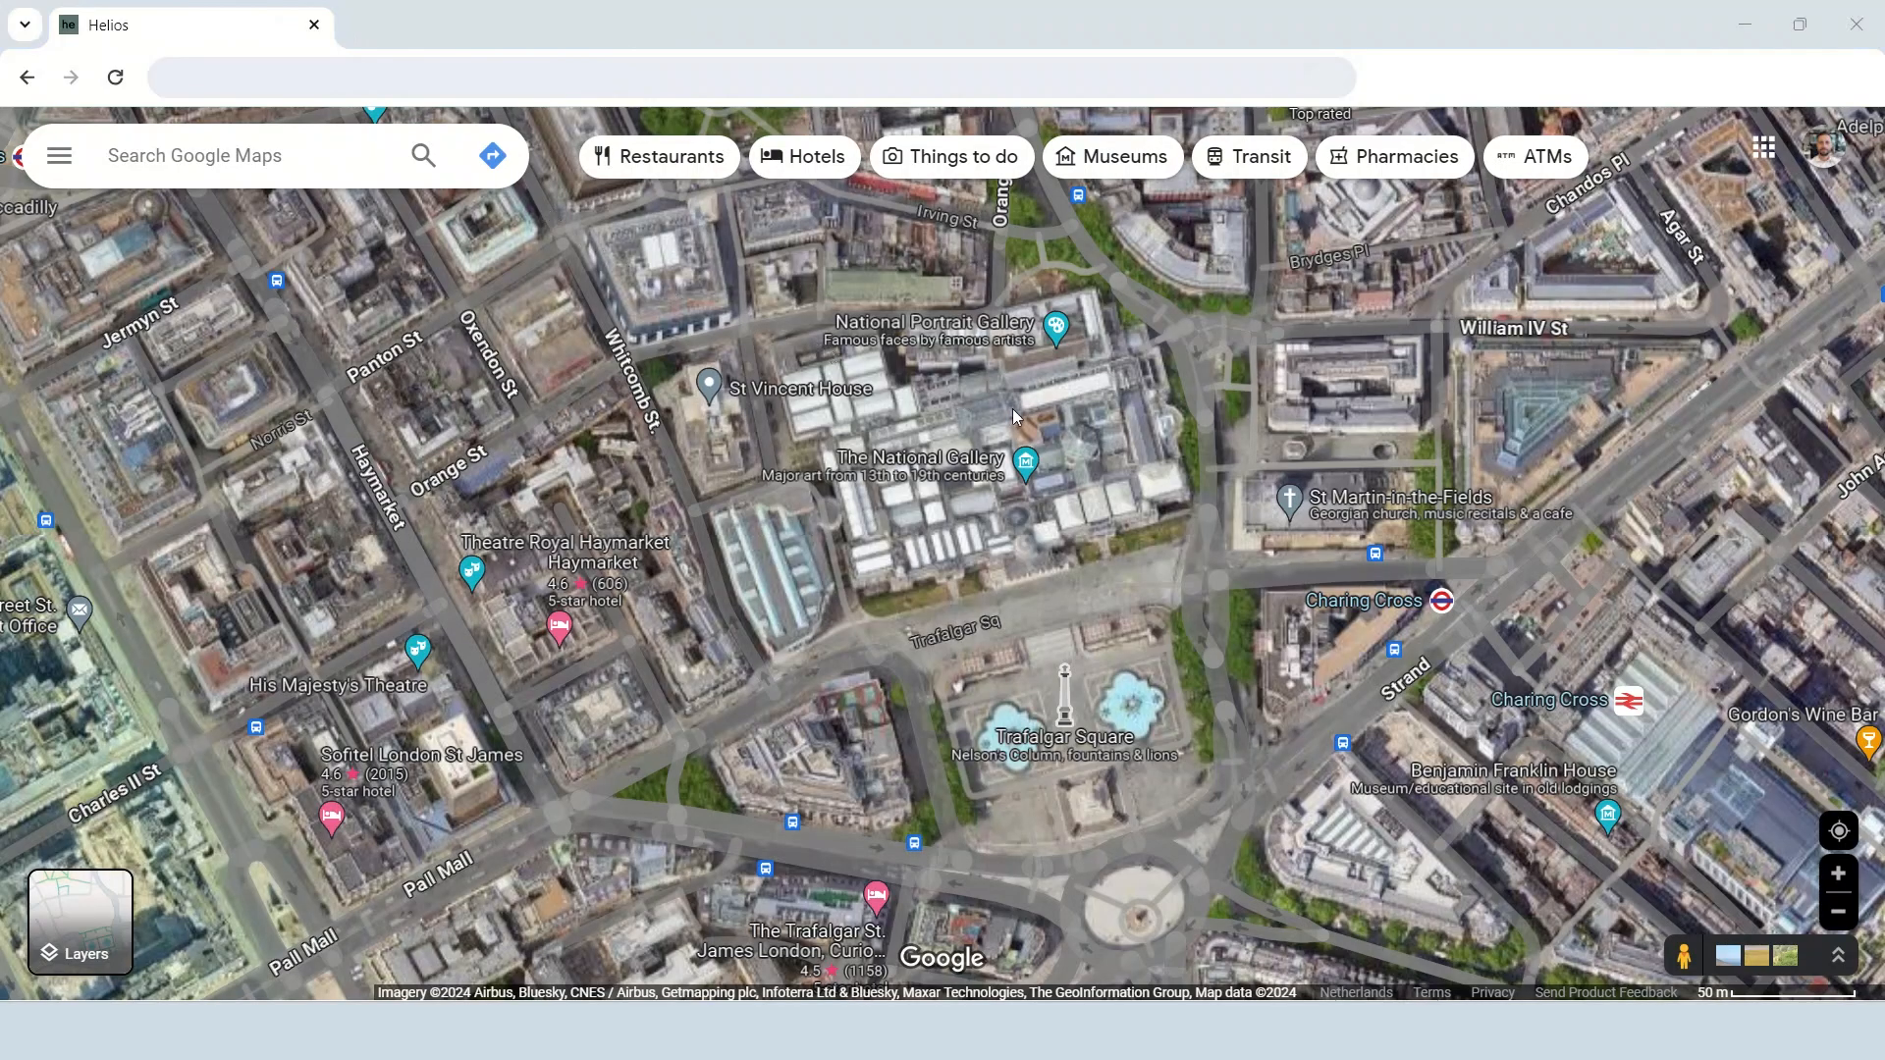
Paste the copied site coordinates, setting the latitude to 51.509159965598265 and the longitude to -0.12821852871569855.
right_click(1041, 426)
left_click(1080, 447)
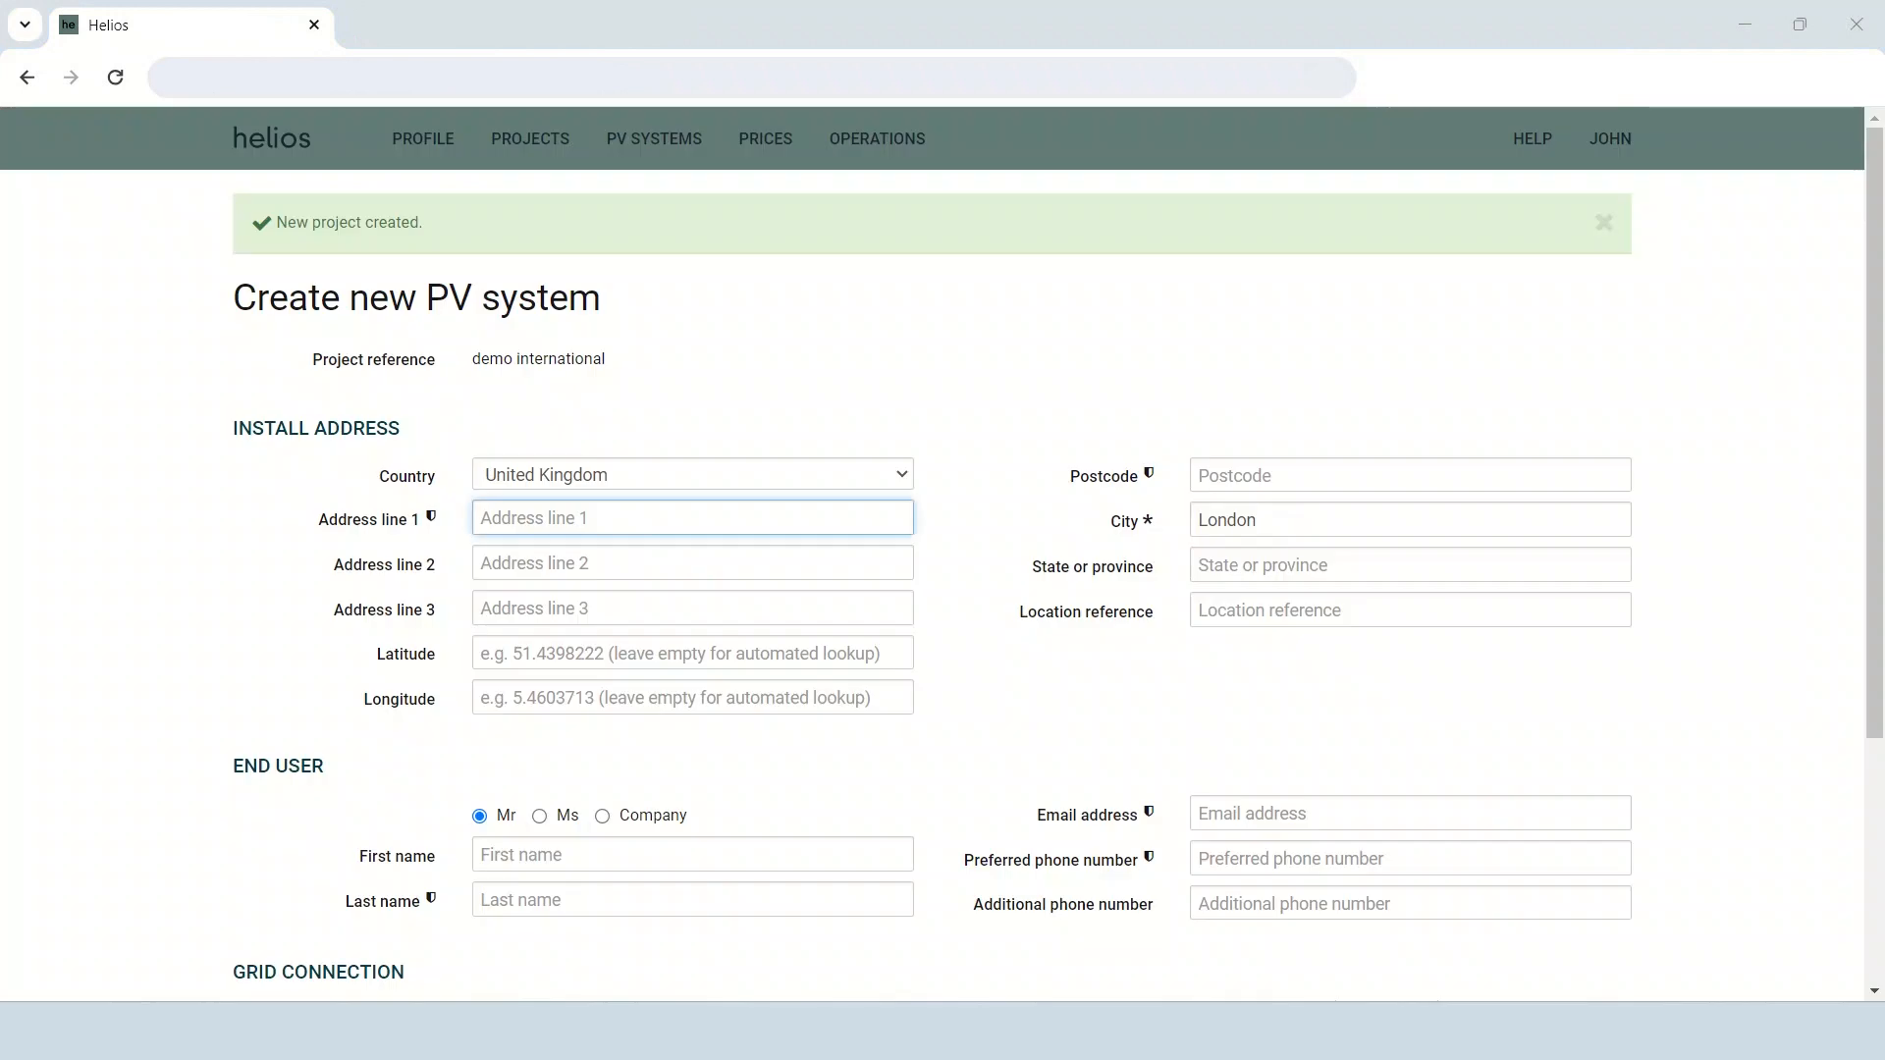
left_click(491, 653)
key("ctrl+v")
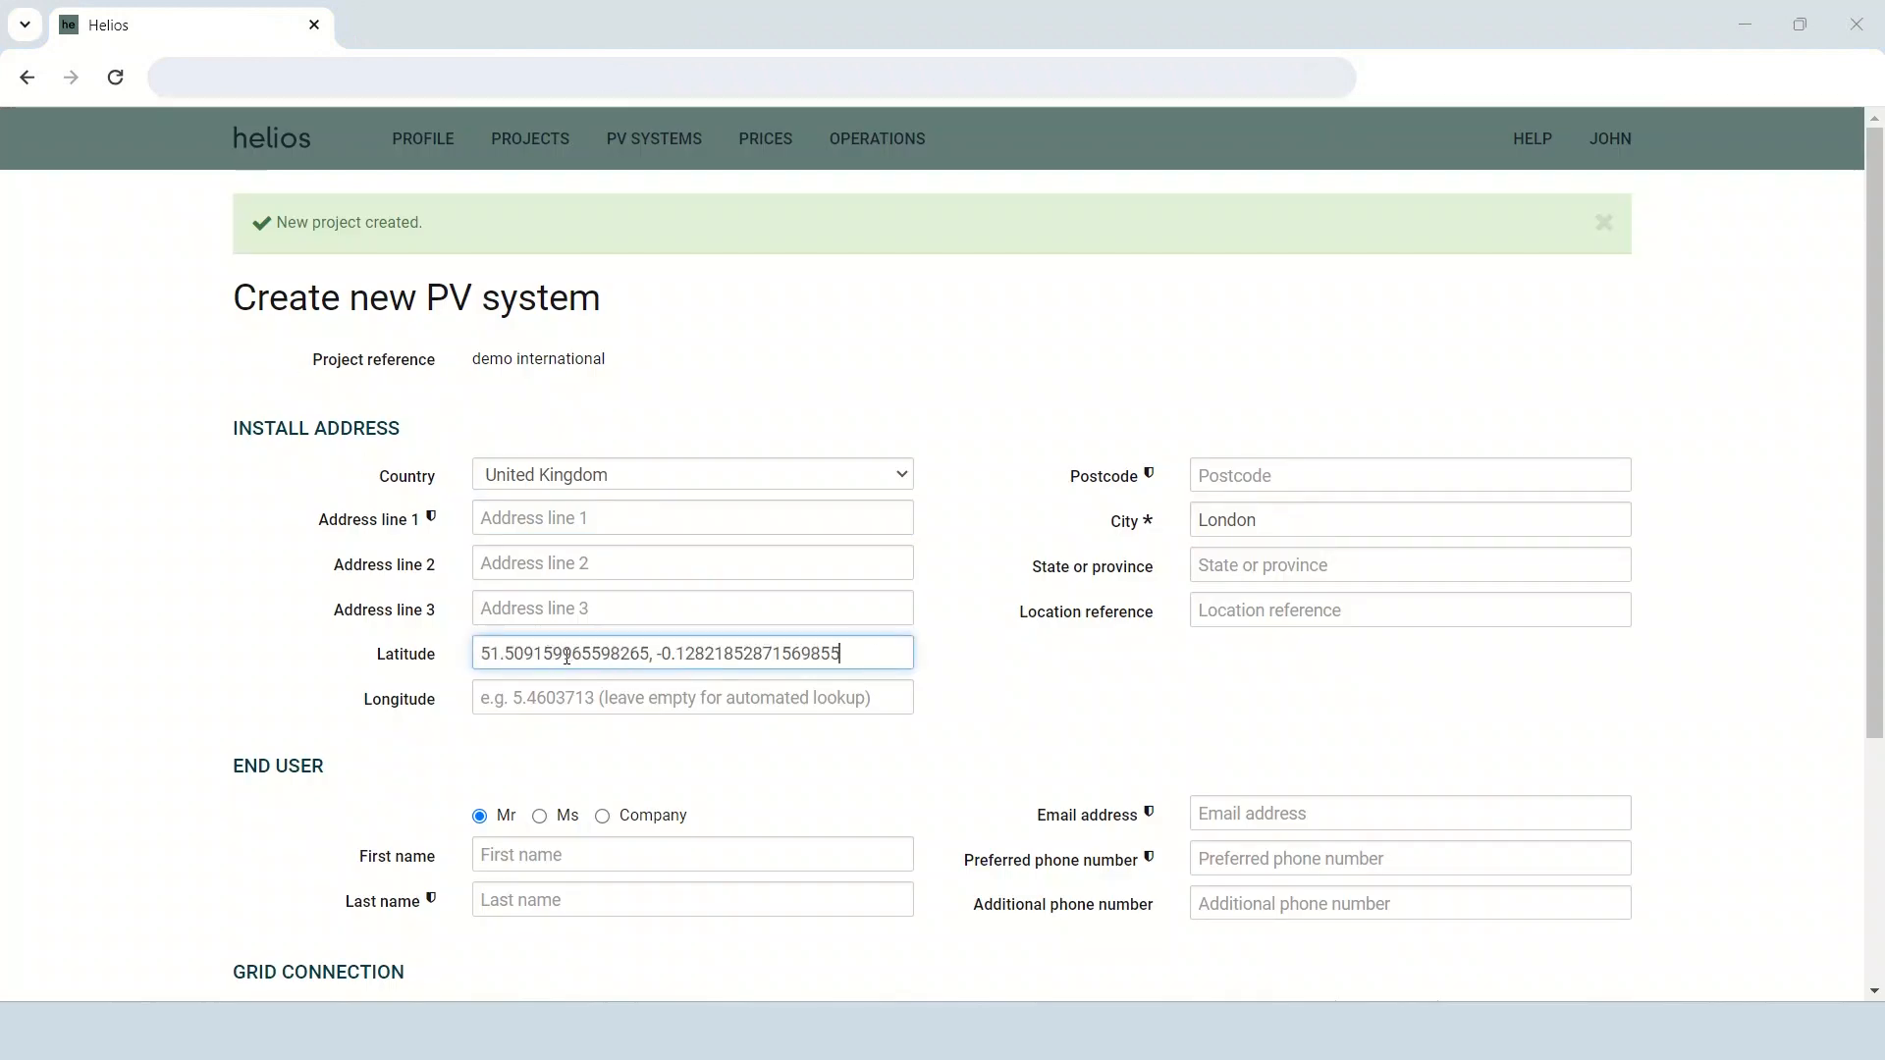
left_click_drag(660, 653, 835, 680)
key("ctrl+x")
left_click(681, 699)
key("ctrl+v")
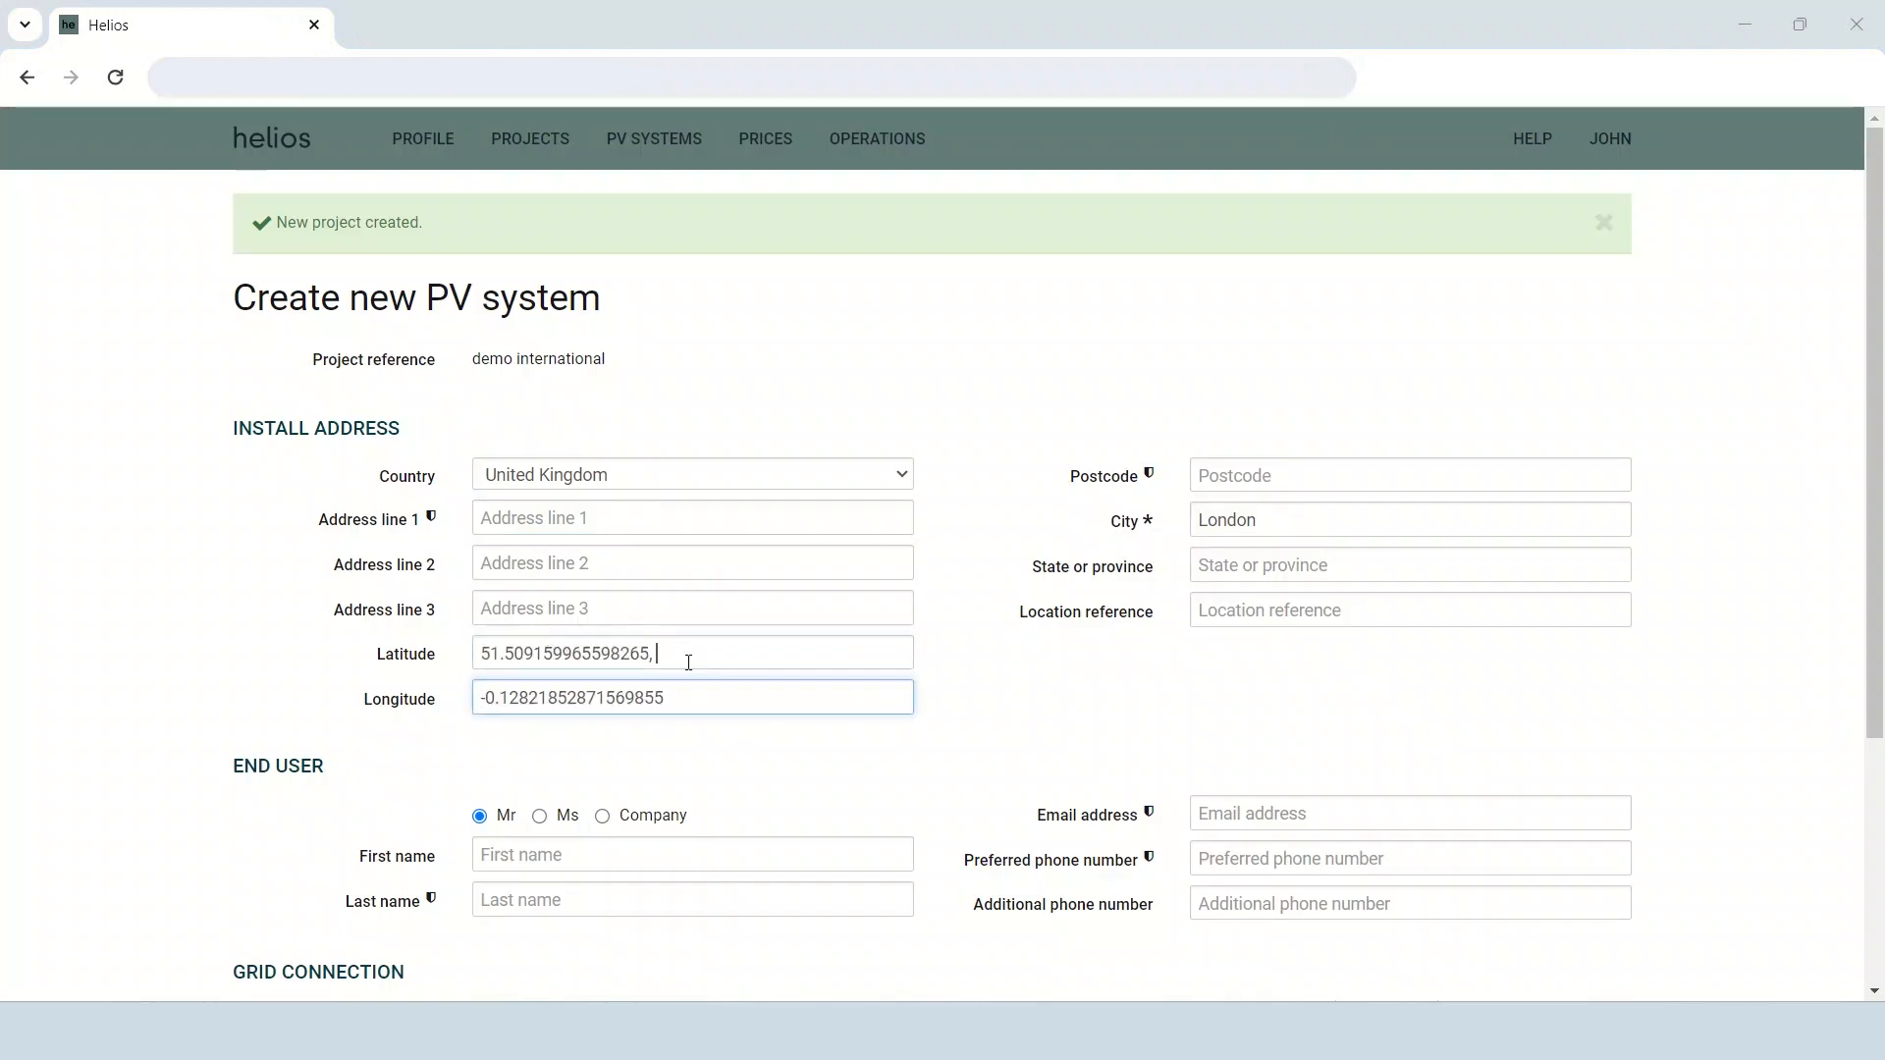
key("BackSpace")
Fill in the end user's last name and e-mail address.
left_click(591, 519)
left_click(646, 900)
type("Sunn")
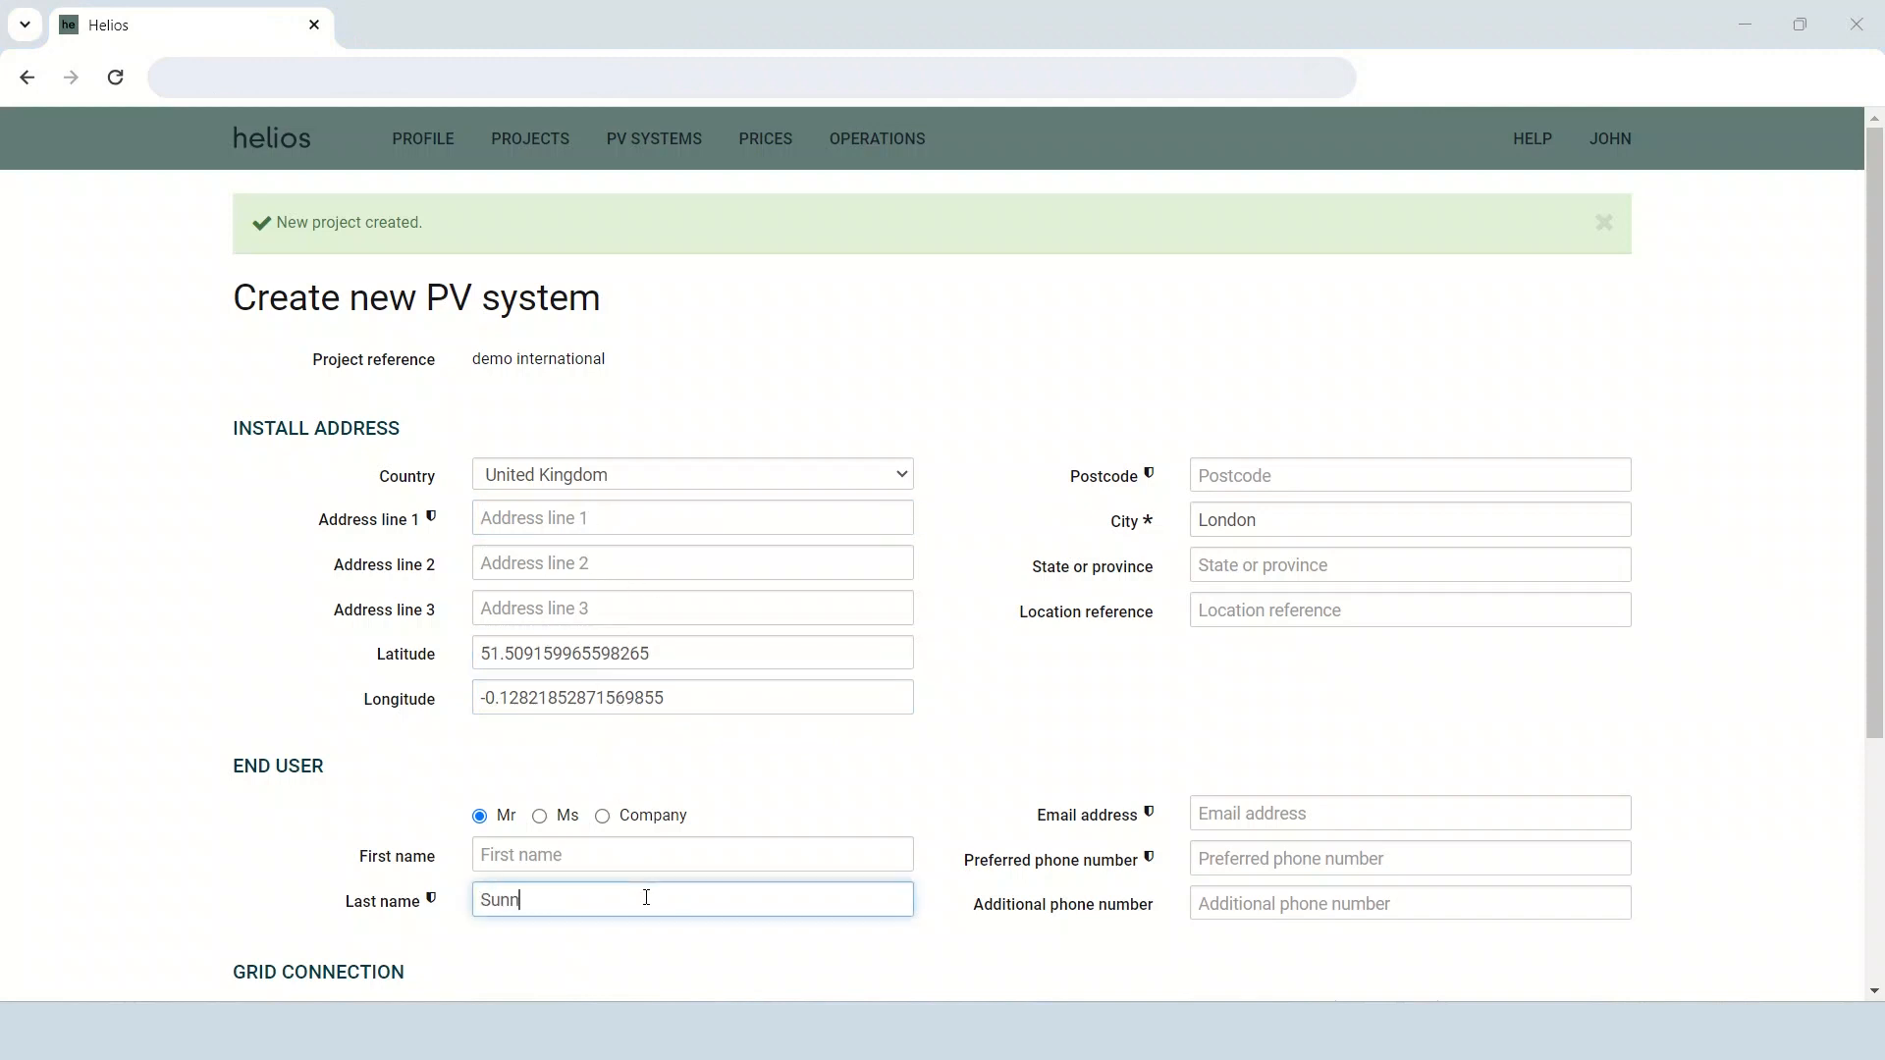
type("y")
left_click(1366, 816)
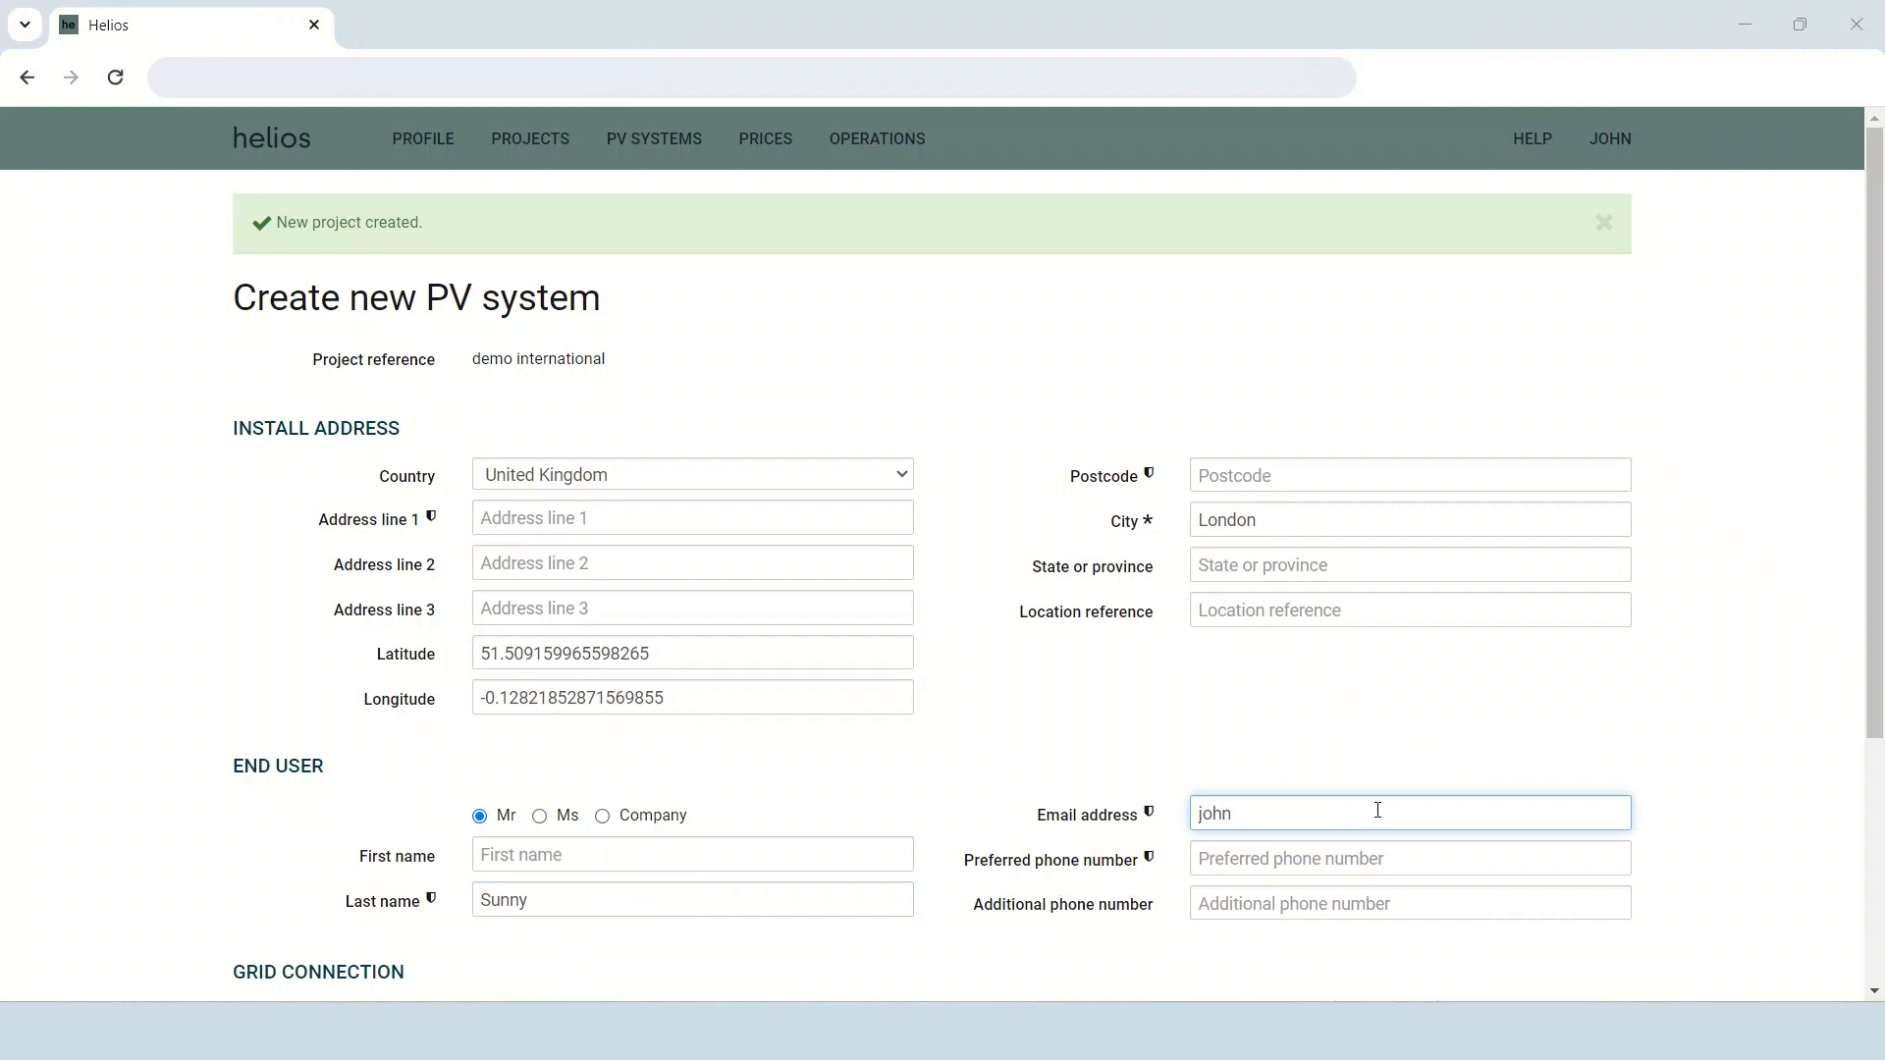
Expand the energy management settings and try dynamic power export limiting with PELD data for the consumption calculation.
scroll(1238, 792, "down", 4)
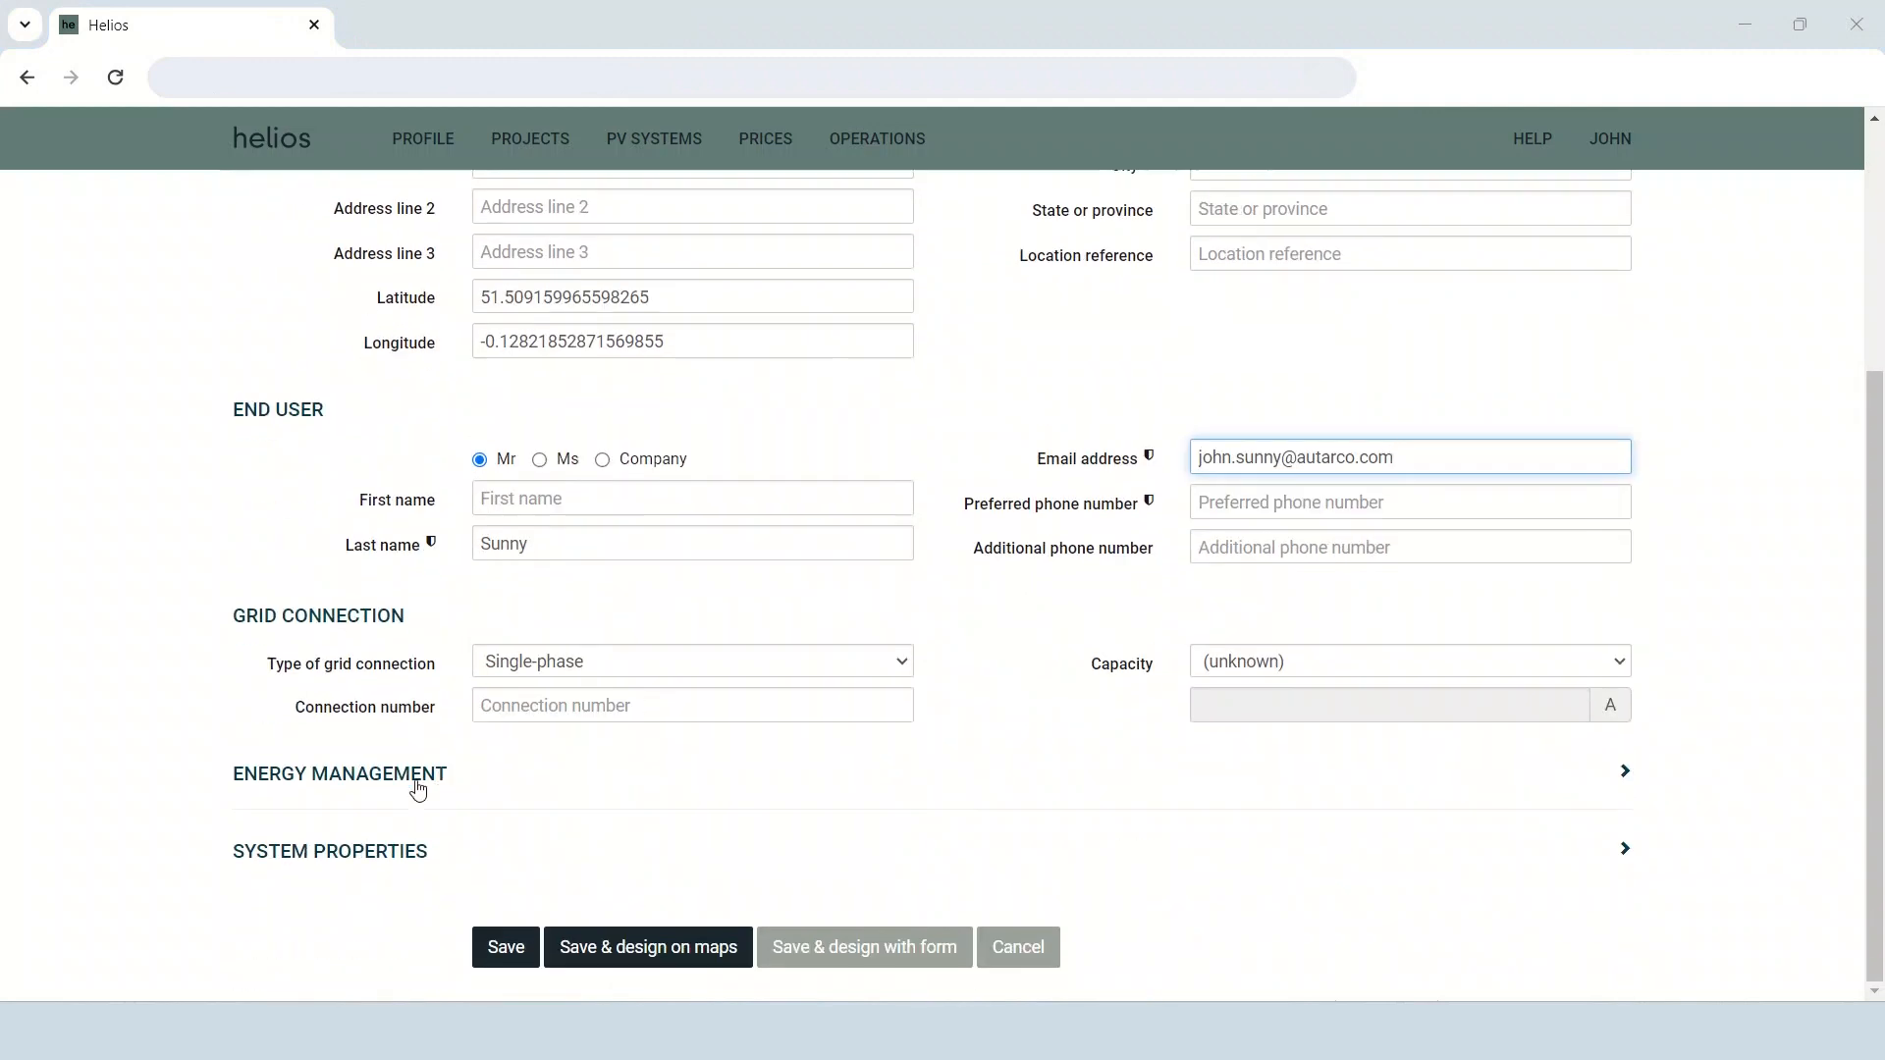
left_click(412, 778)
left_click(480, 703)
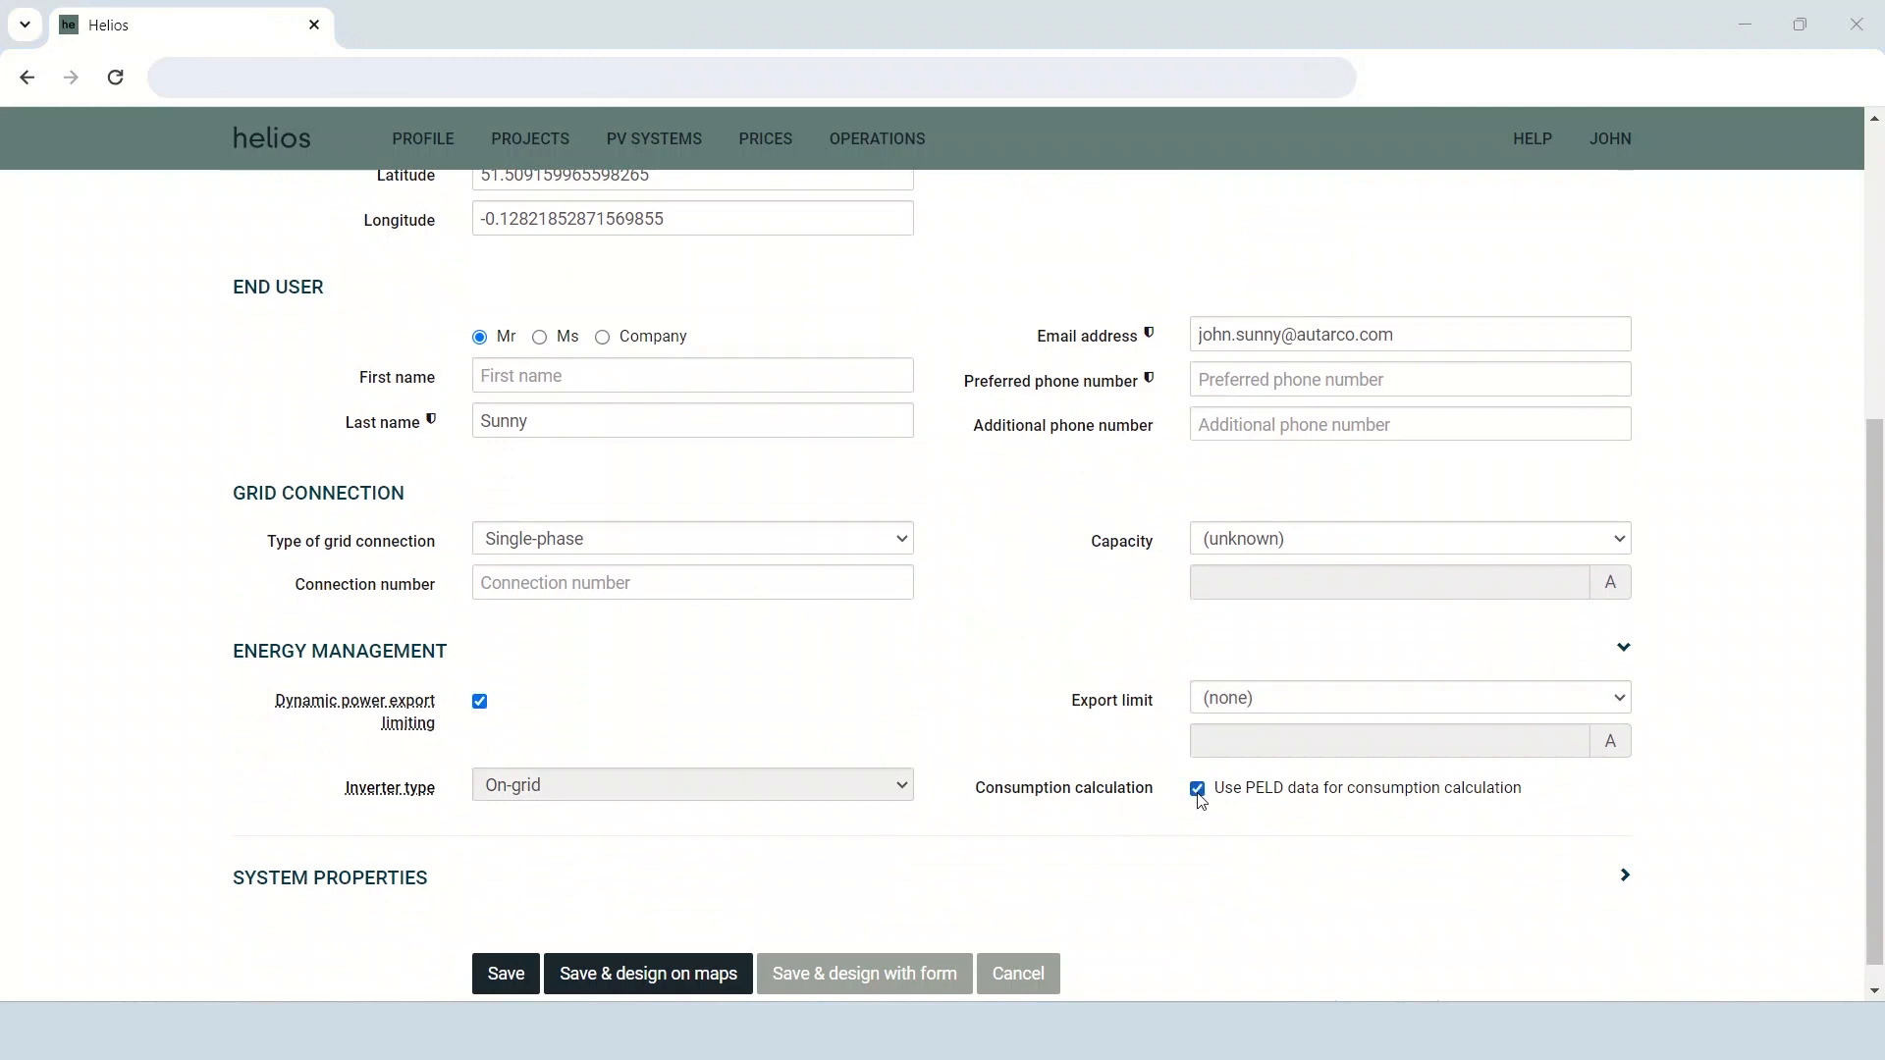
left_click(1198, 790)
left_click(481, 703)
left_click(535, 785)
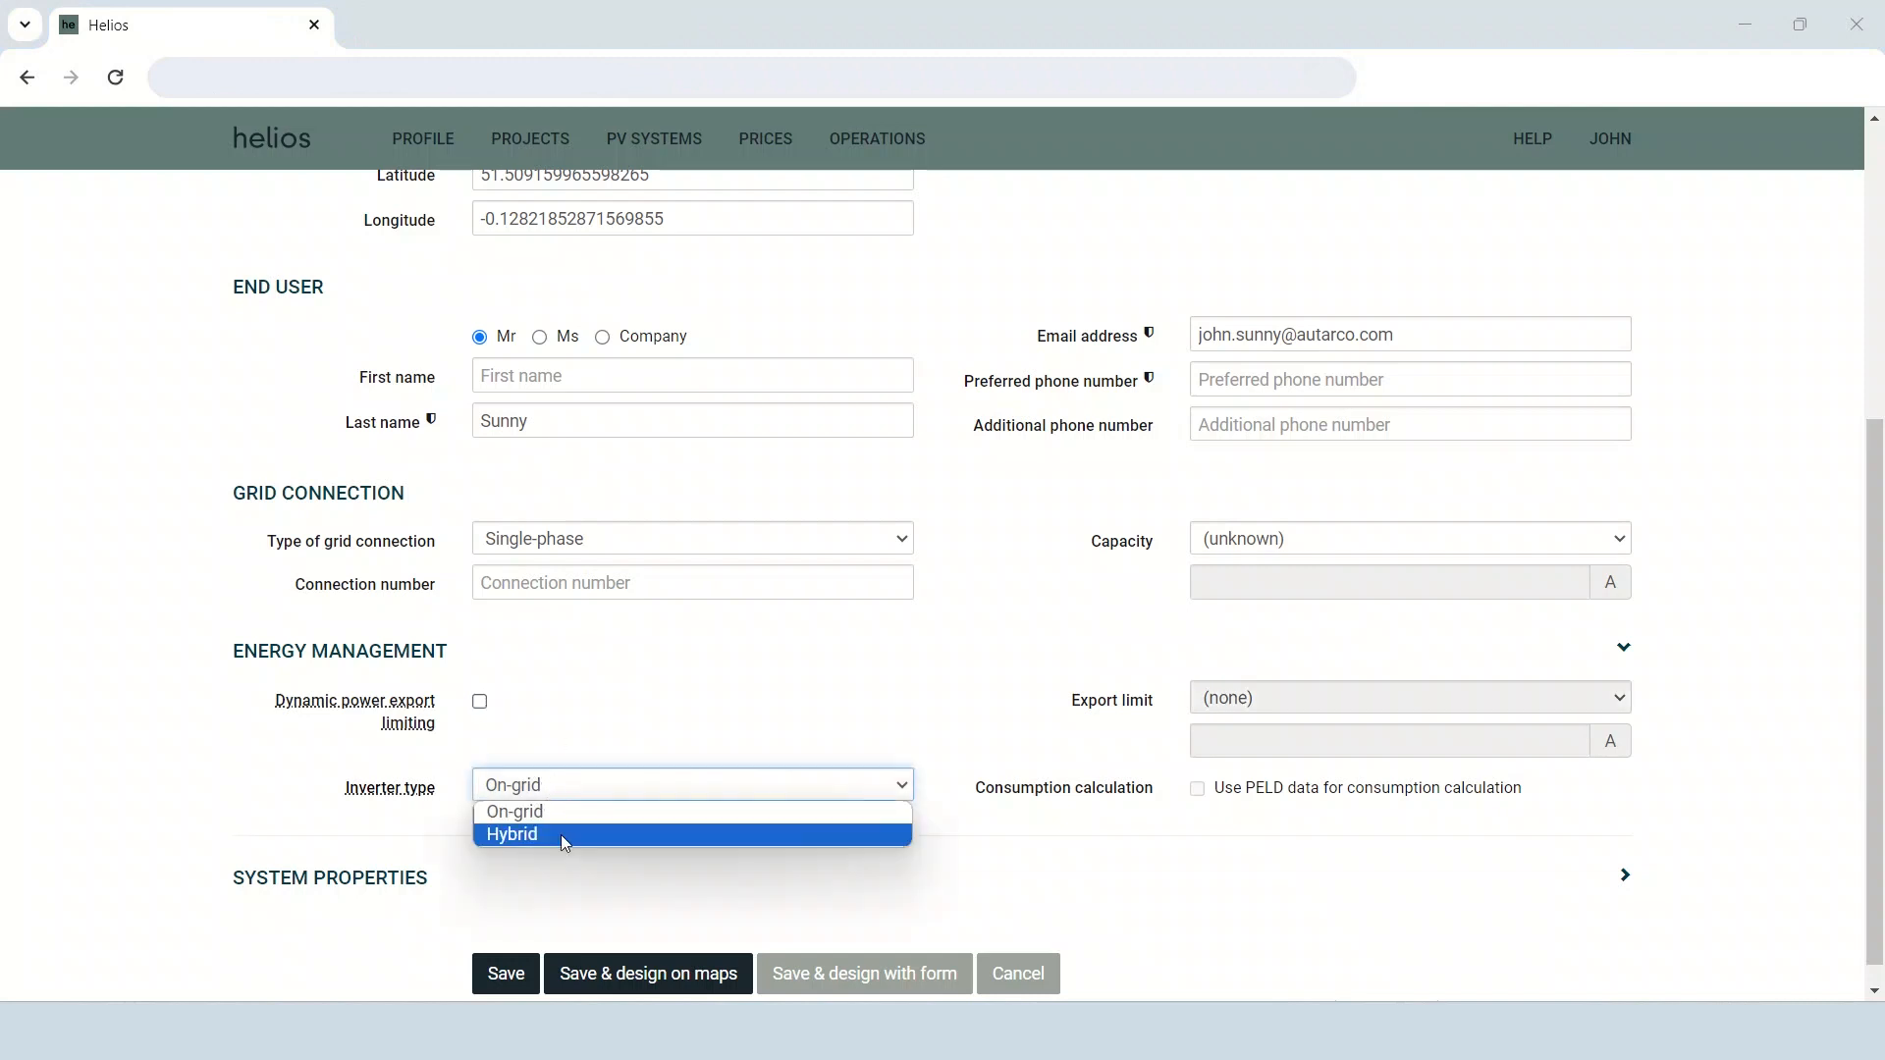
key("Escape")
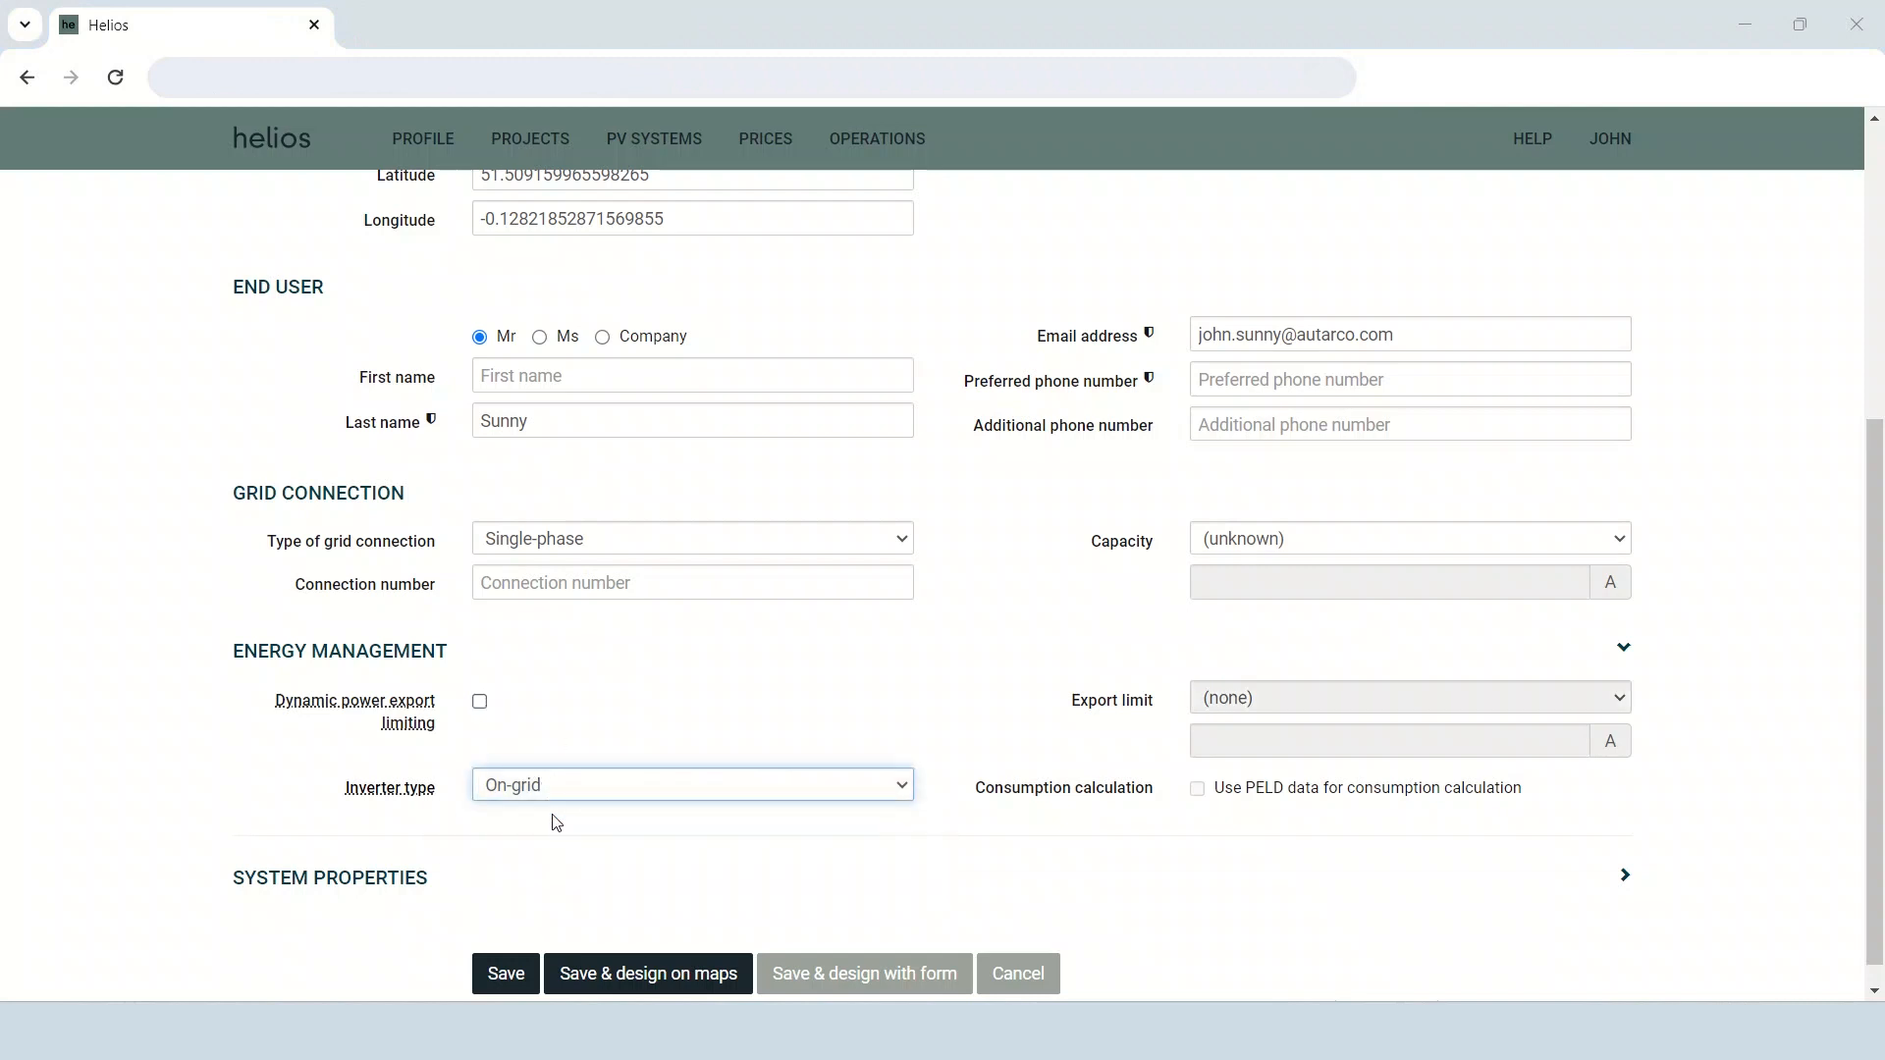
Set the type of grid connection to Three-phase.
left_click(607, 540)
left_click(535, 587)
scroll(483, 678, "down", 1)
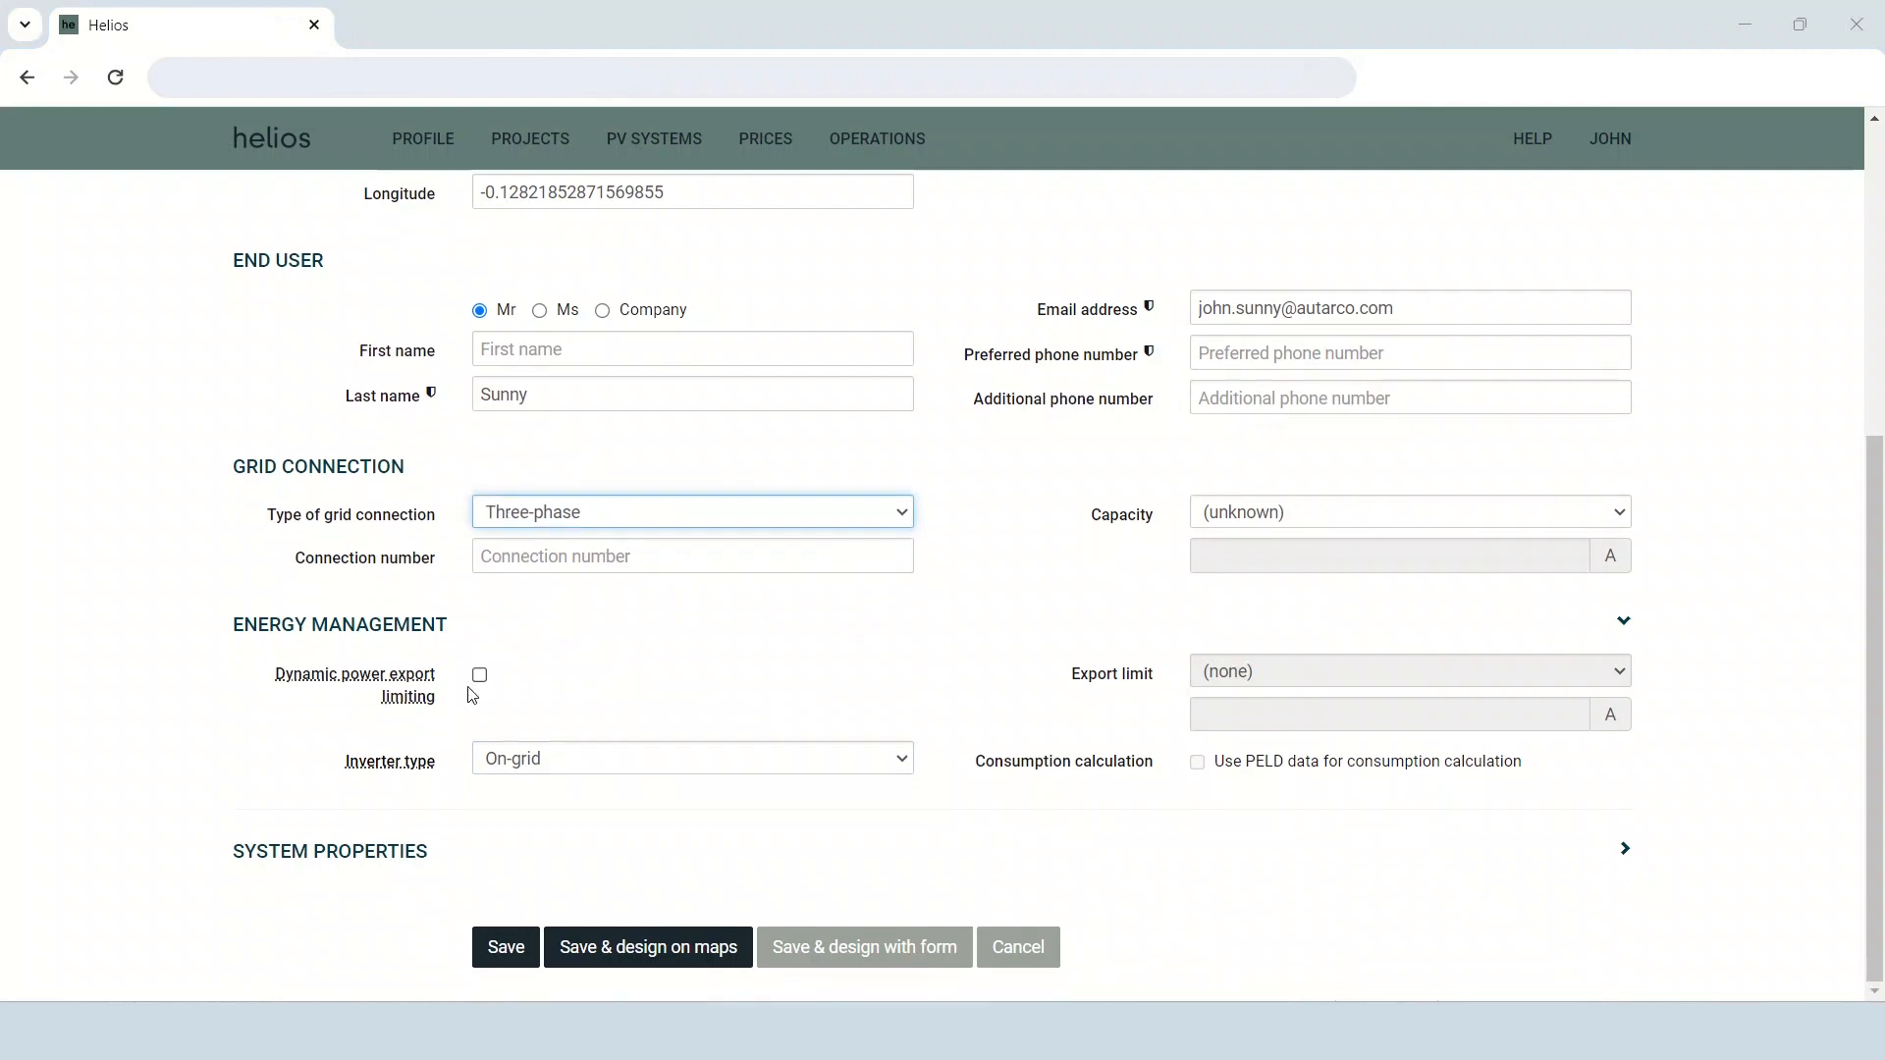
Include rail end caps in the calculated materials and save the system to design it on maps.
left_click(382, 852)
scroll(546, 727, "down", 3)
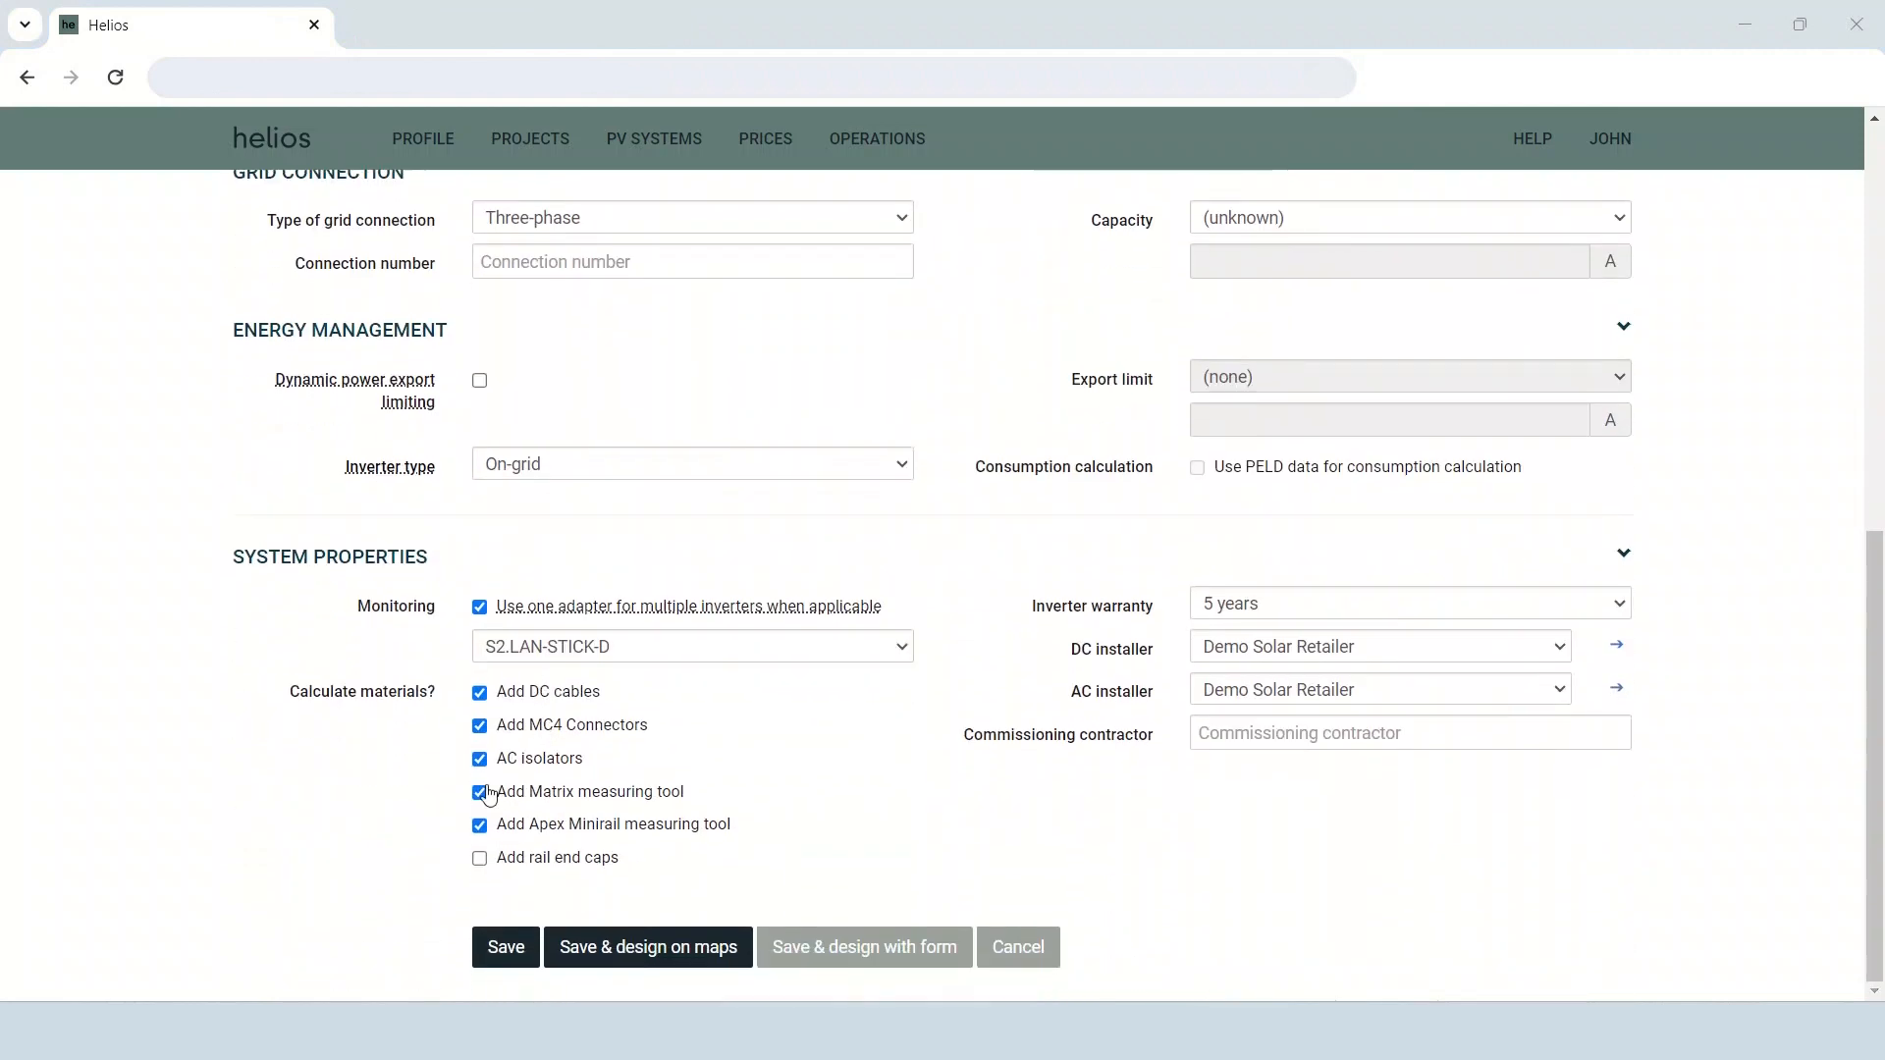
left_click(479, 859)
left_click(591, 949)
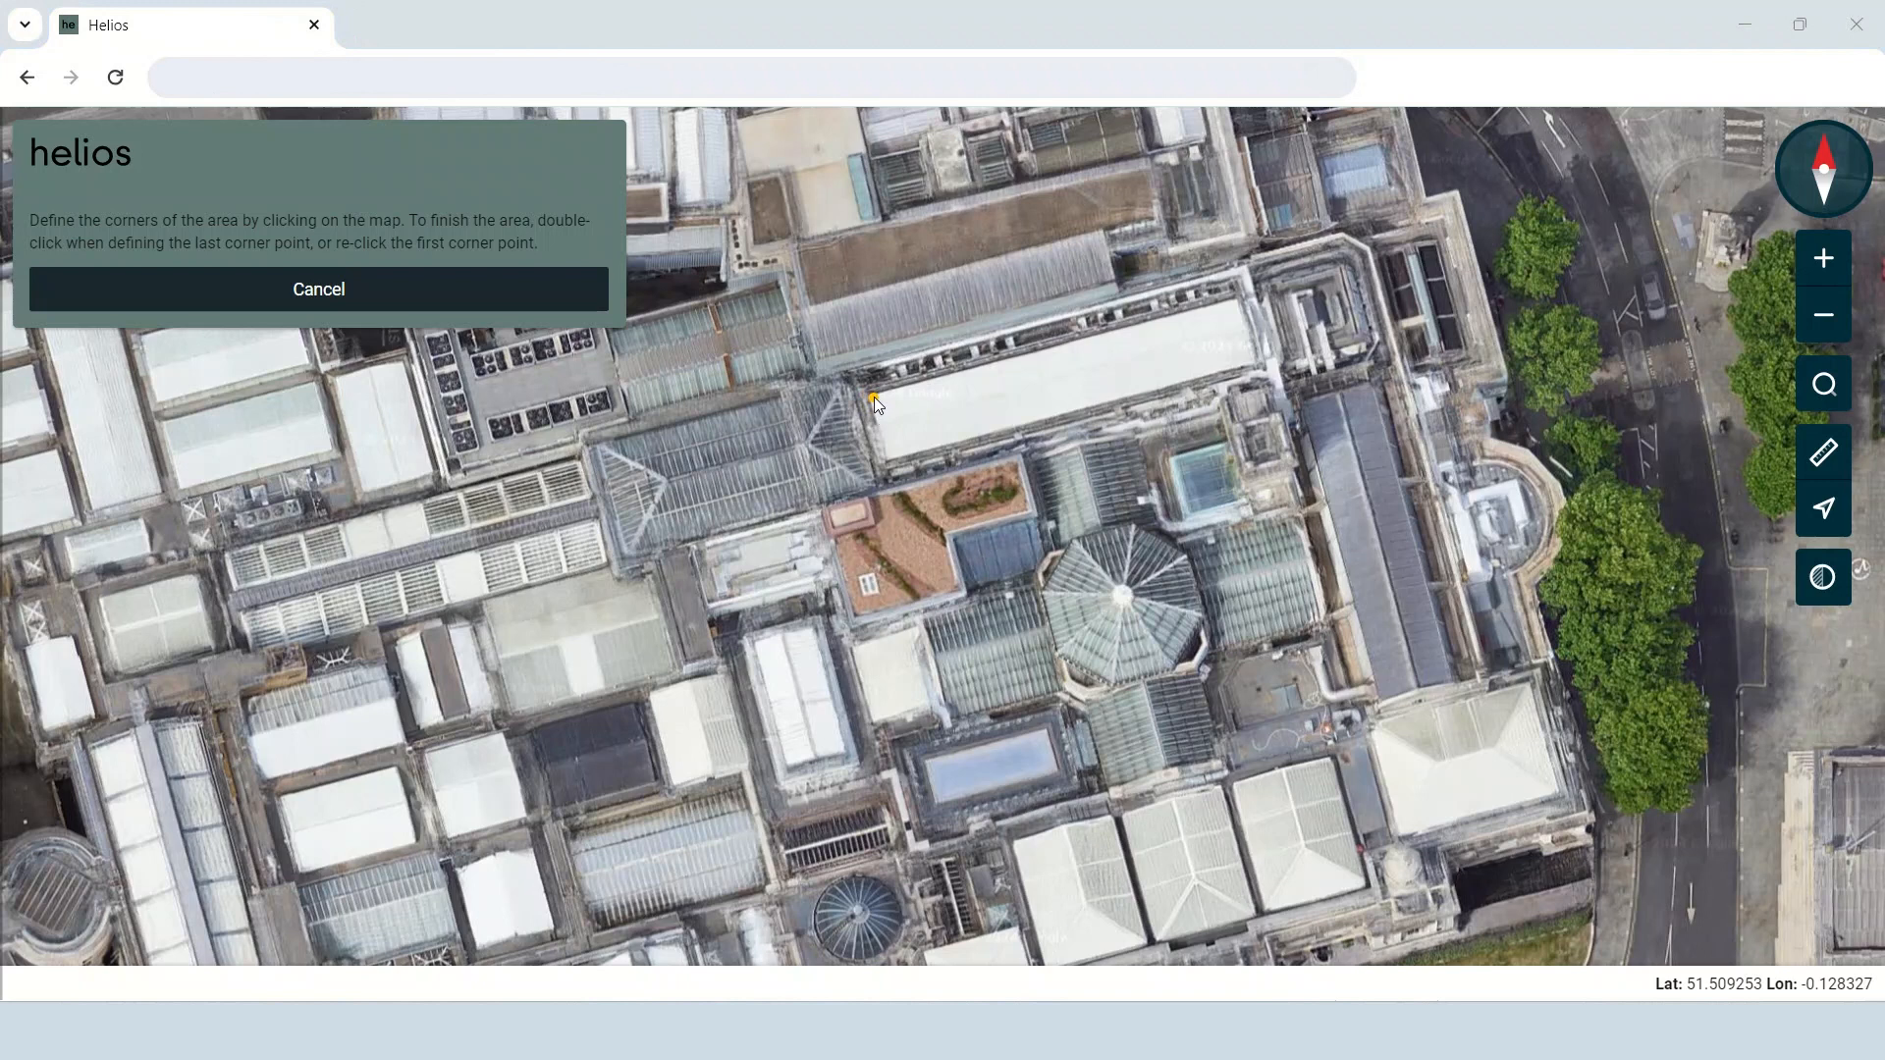
Outline an installation area about 36 m by 6 m on the long white roof and adjust its two western corners.
left_click(1235, 298)
left_click(1255, 362)
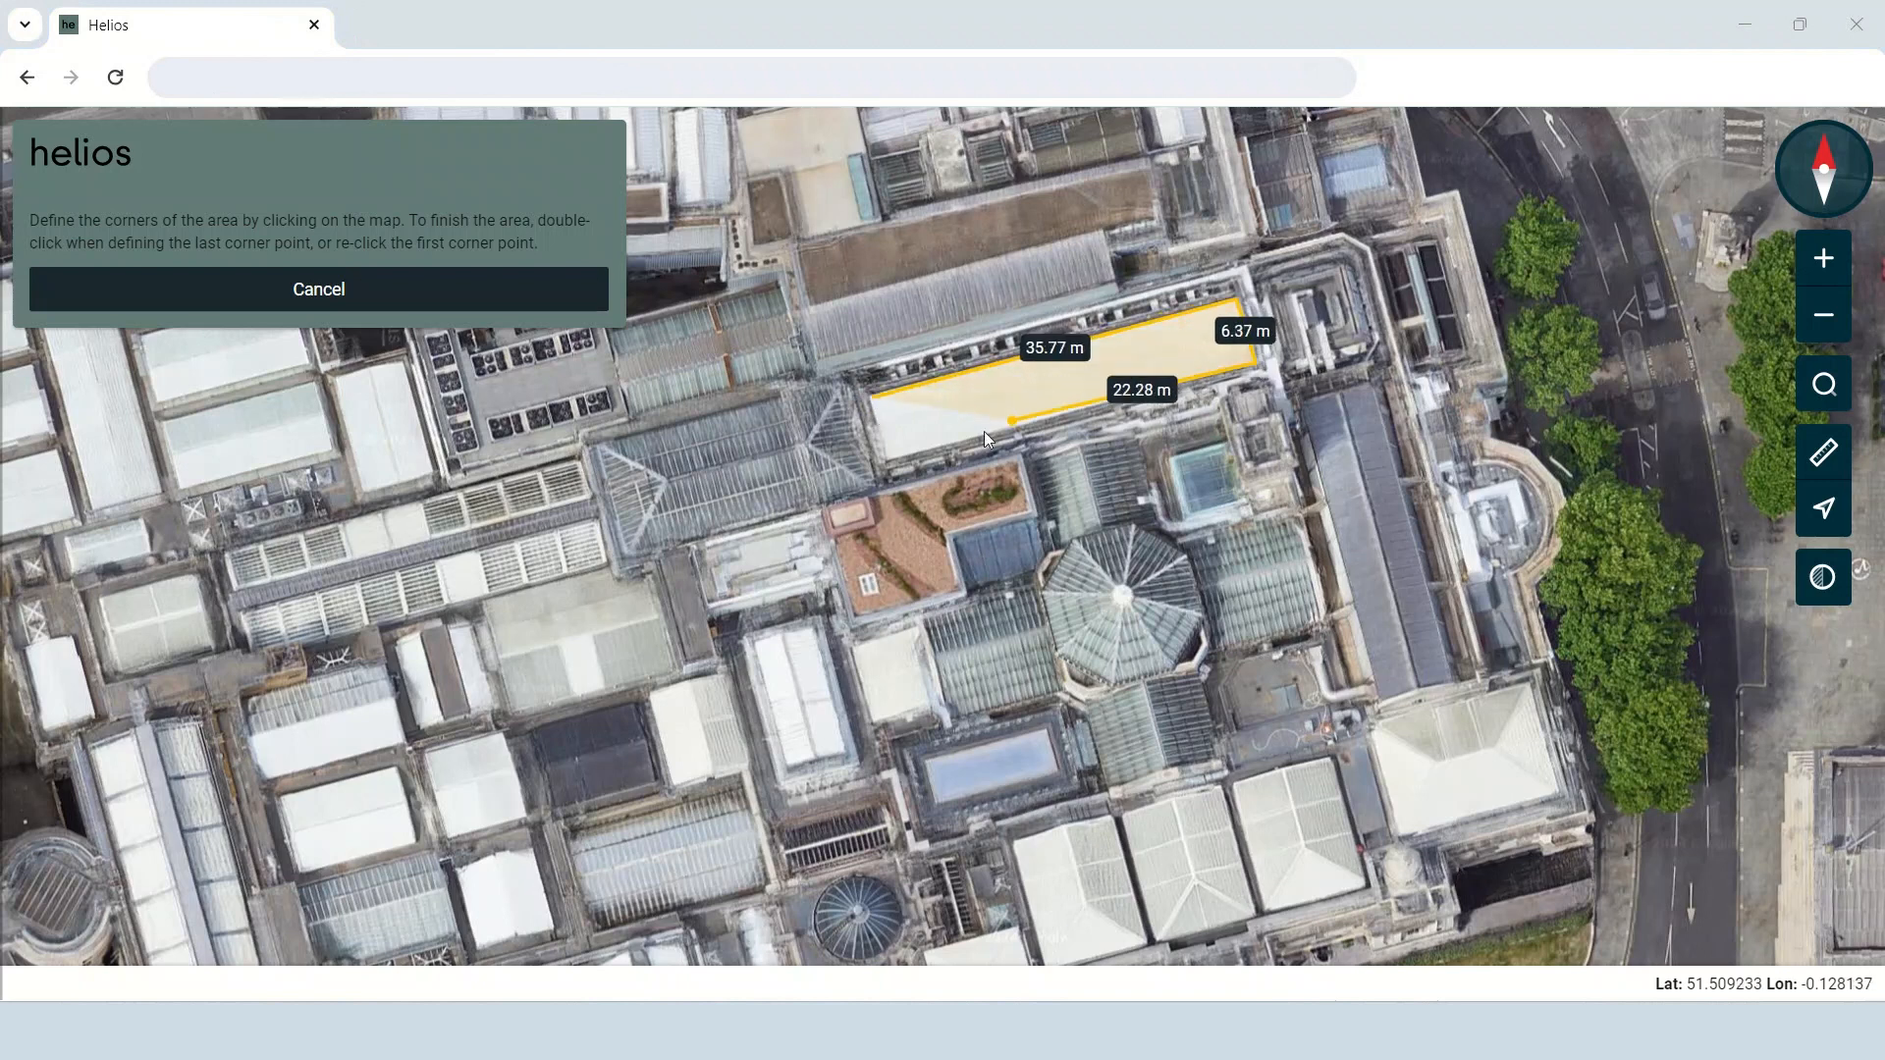
double_click(891, 459)
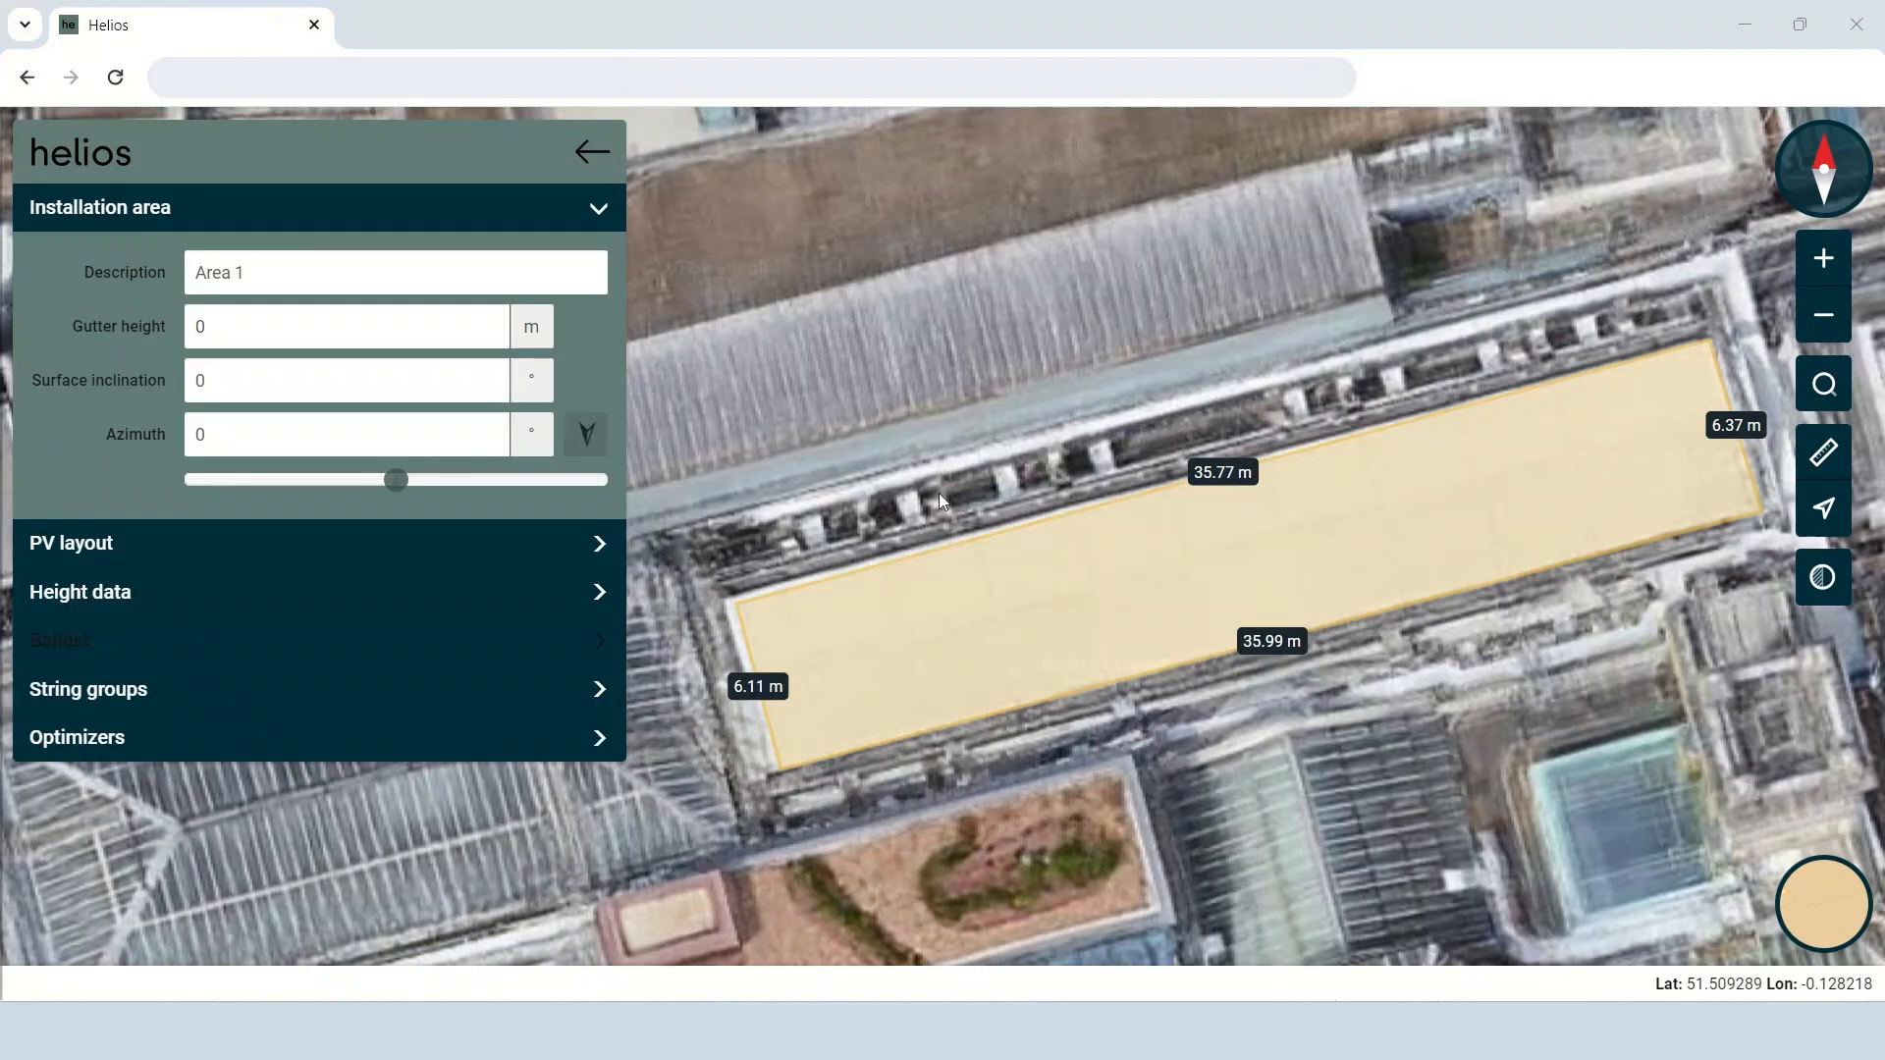
left_click_drag(732, 604, 727, 597)
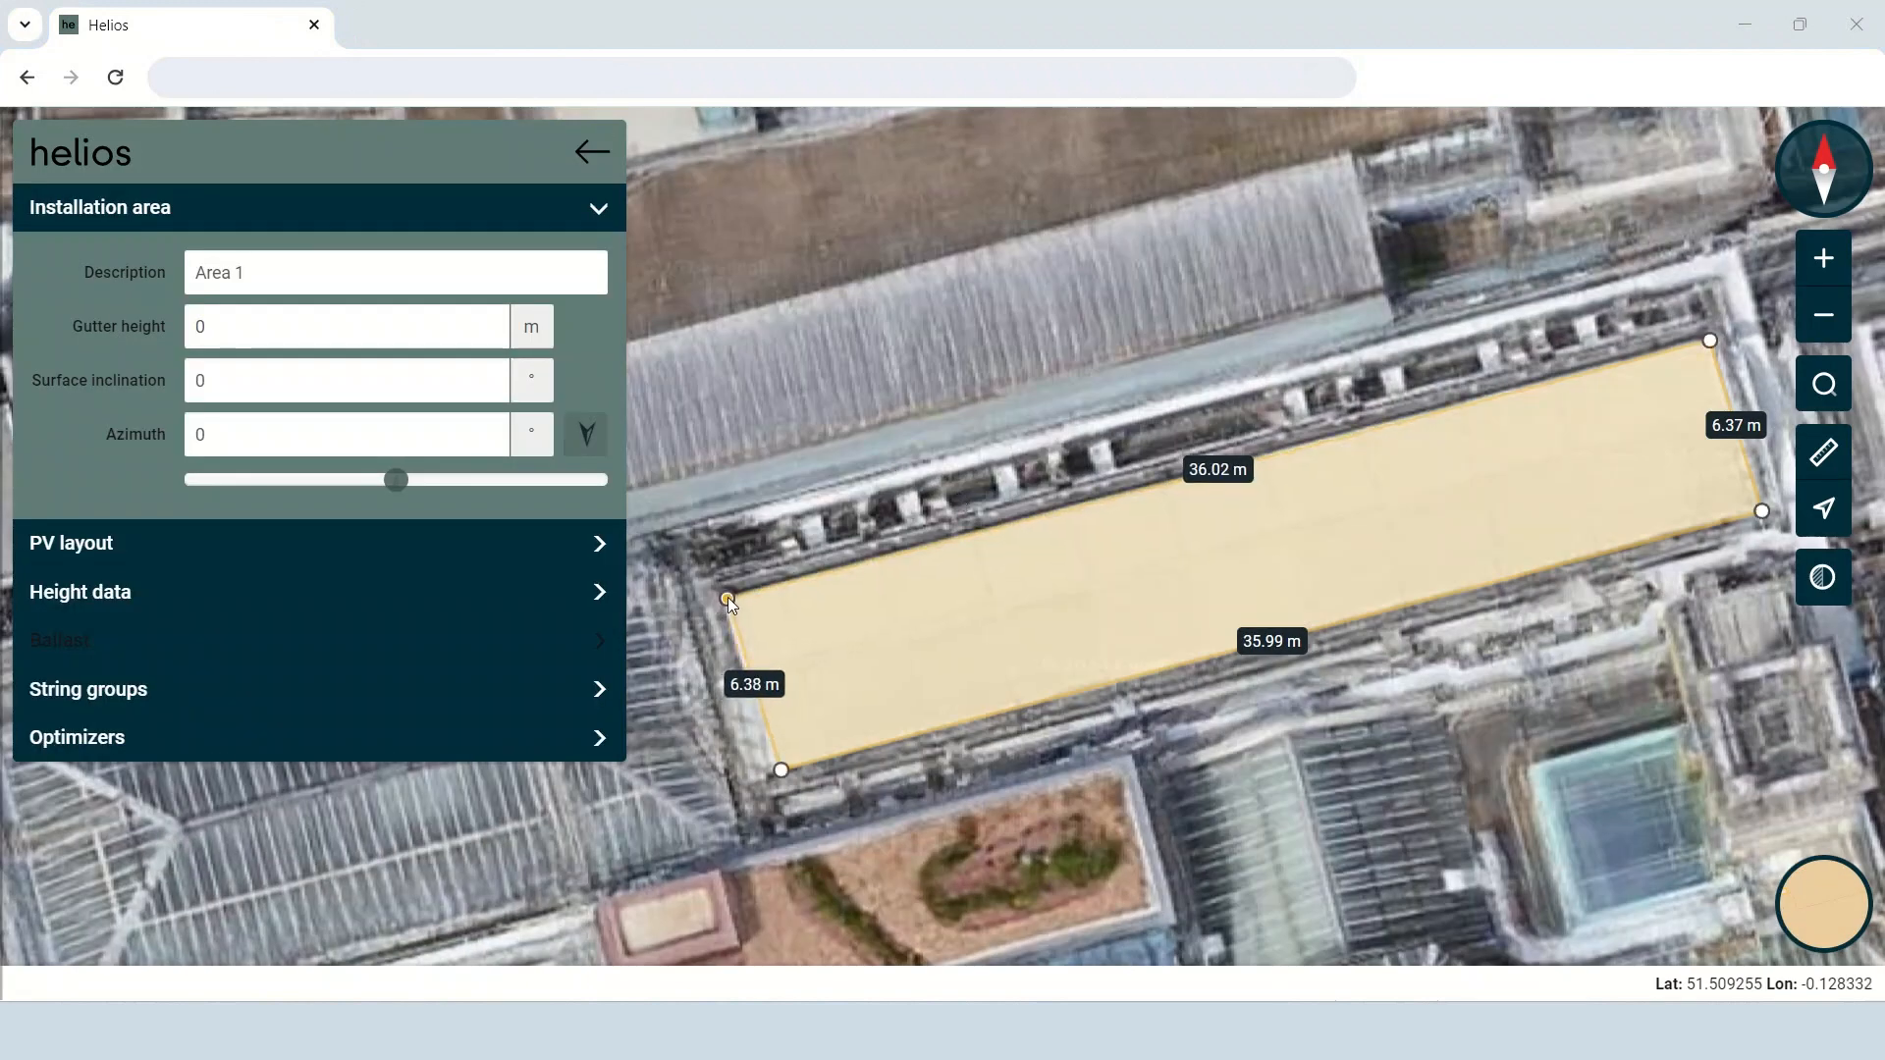
left_click_drag(782, 769, 771, 765)
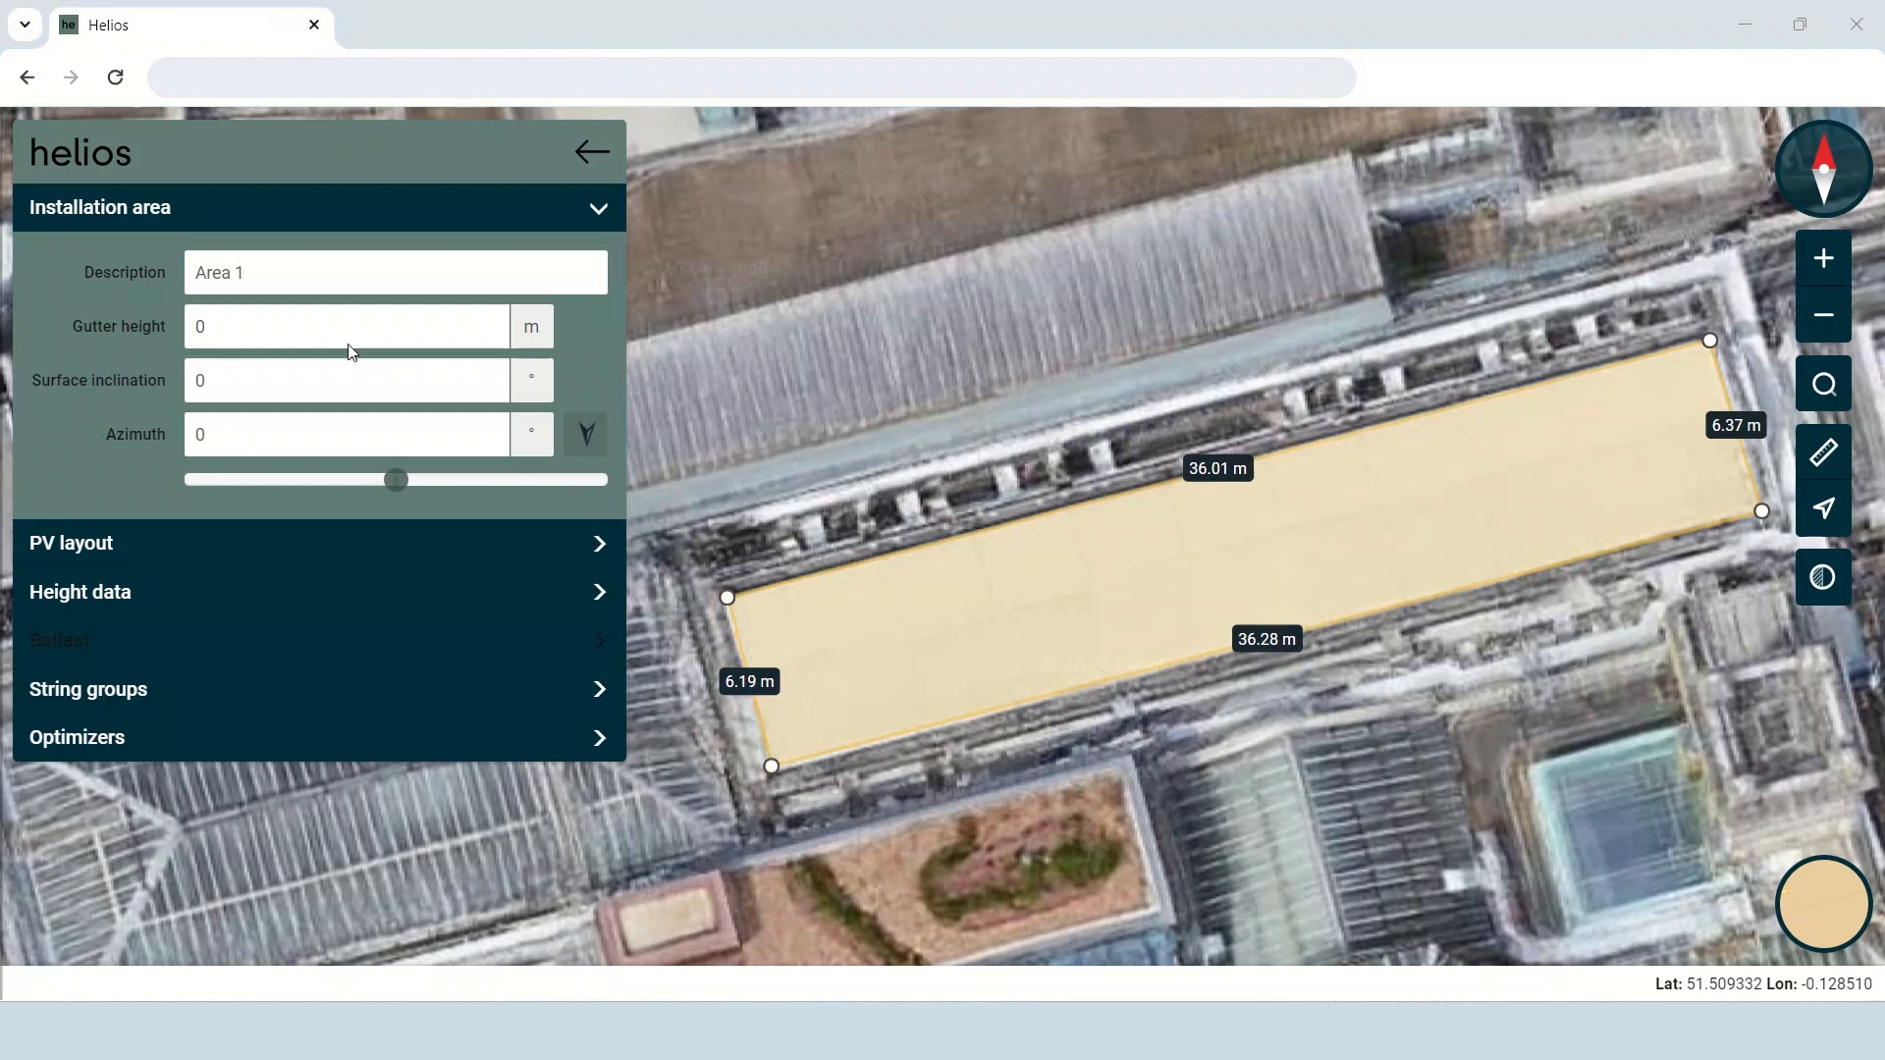
Set the installation area's gutter height to 10 m.
left_click(336, 385)
left_click(325, 432)
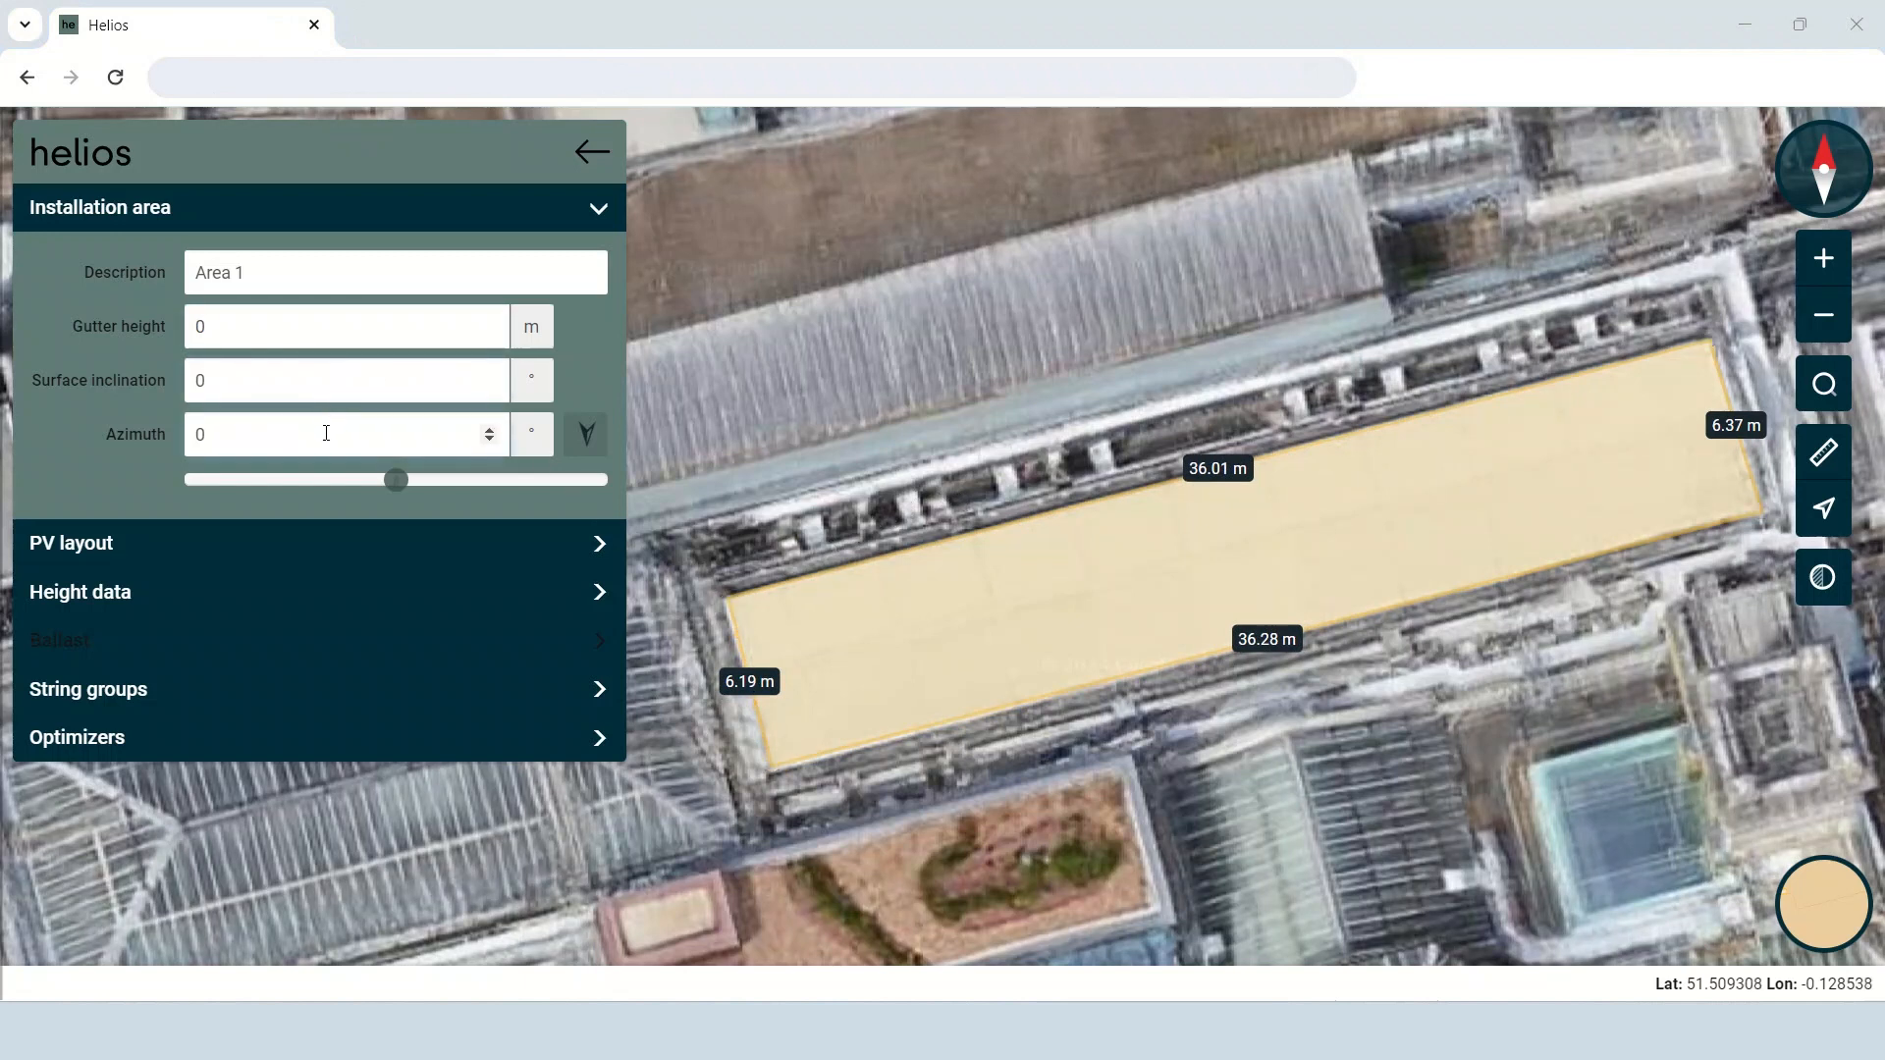
left_click_drag(324, 328, 189, 329)
left_click(232, 381)
Set the installation area's azimuth to -14° so that it faces the southern long edge.
left_click(225, 438)
mouse_move(394, 486)
left_mouse_down()
mouse_move(305, 491)
mouse_move(509, 495)
mouse_move(401, 497)
left_mouse_up()
double_click(199, 433)
type("0")
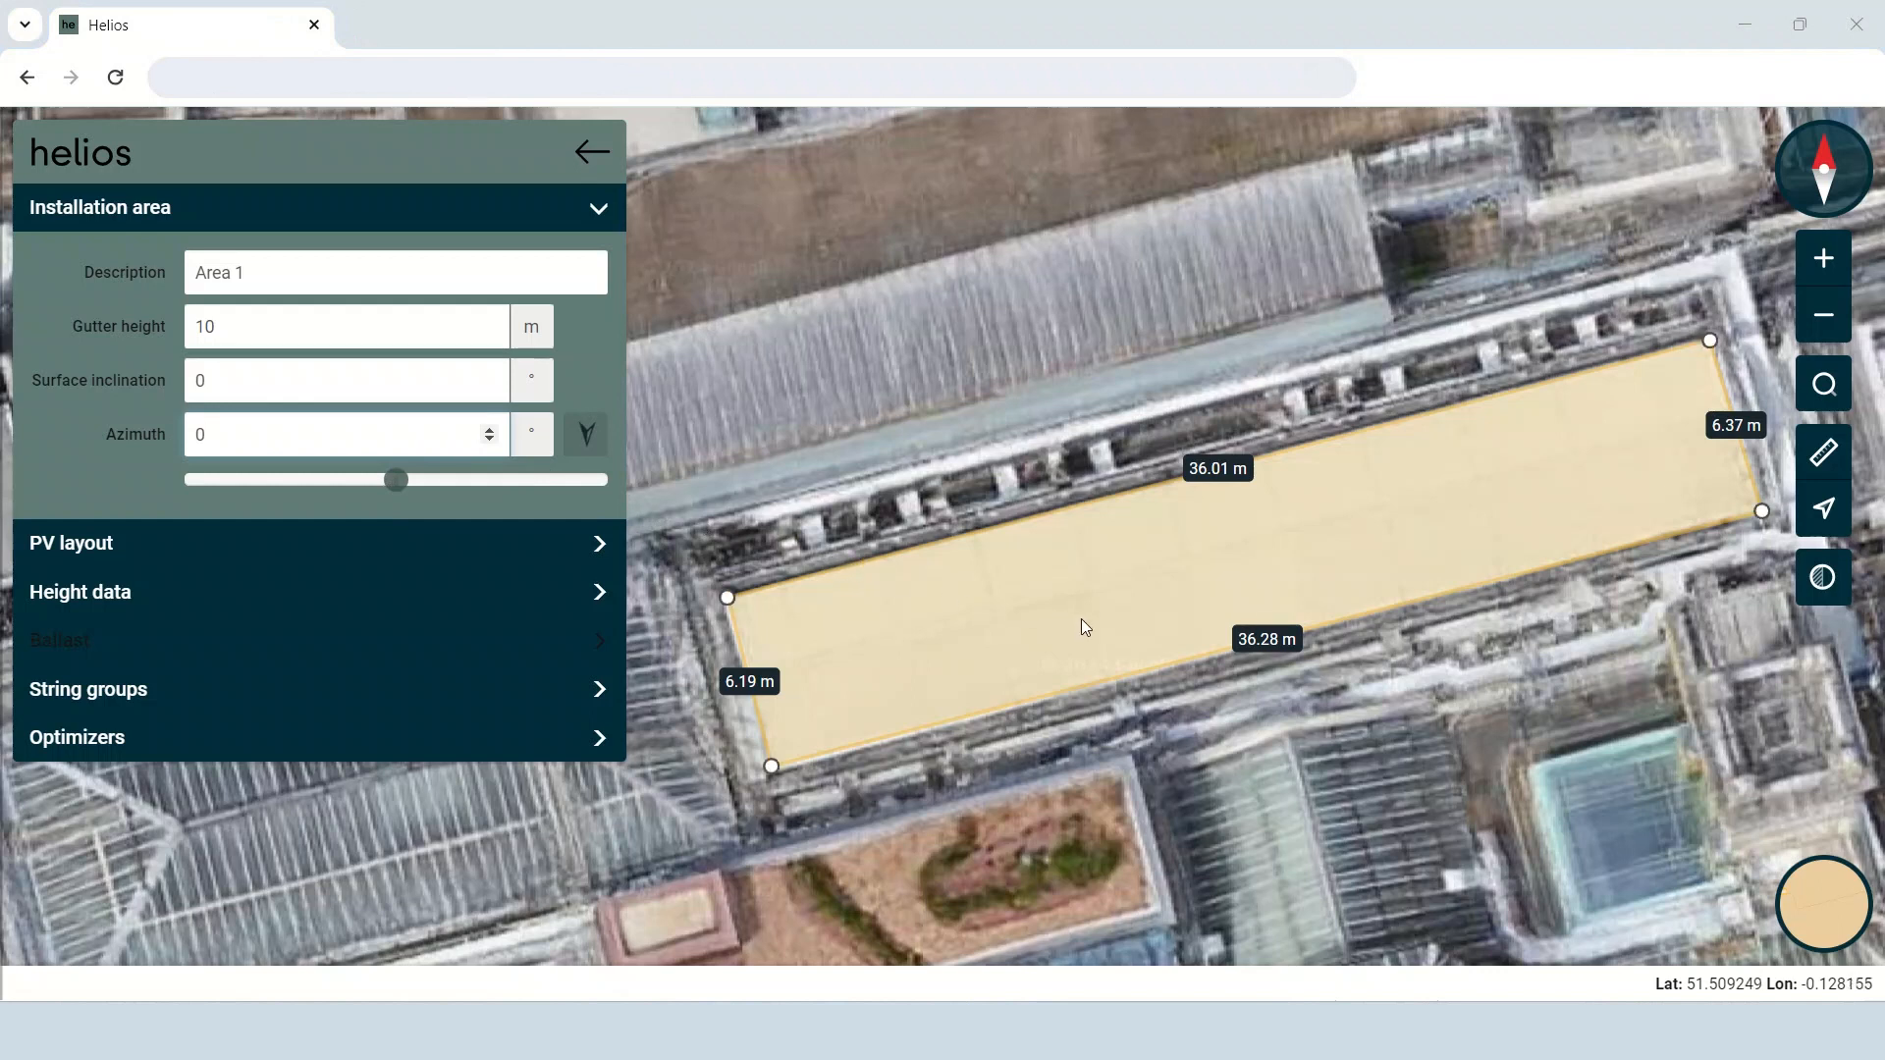
left_click(1265, 654)
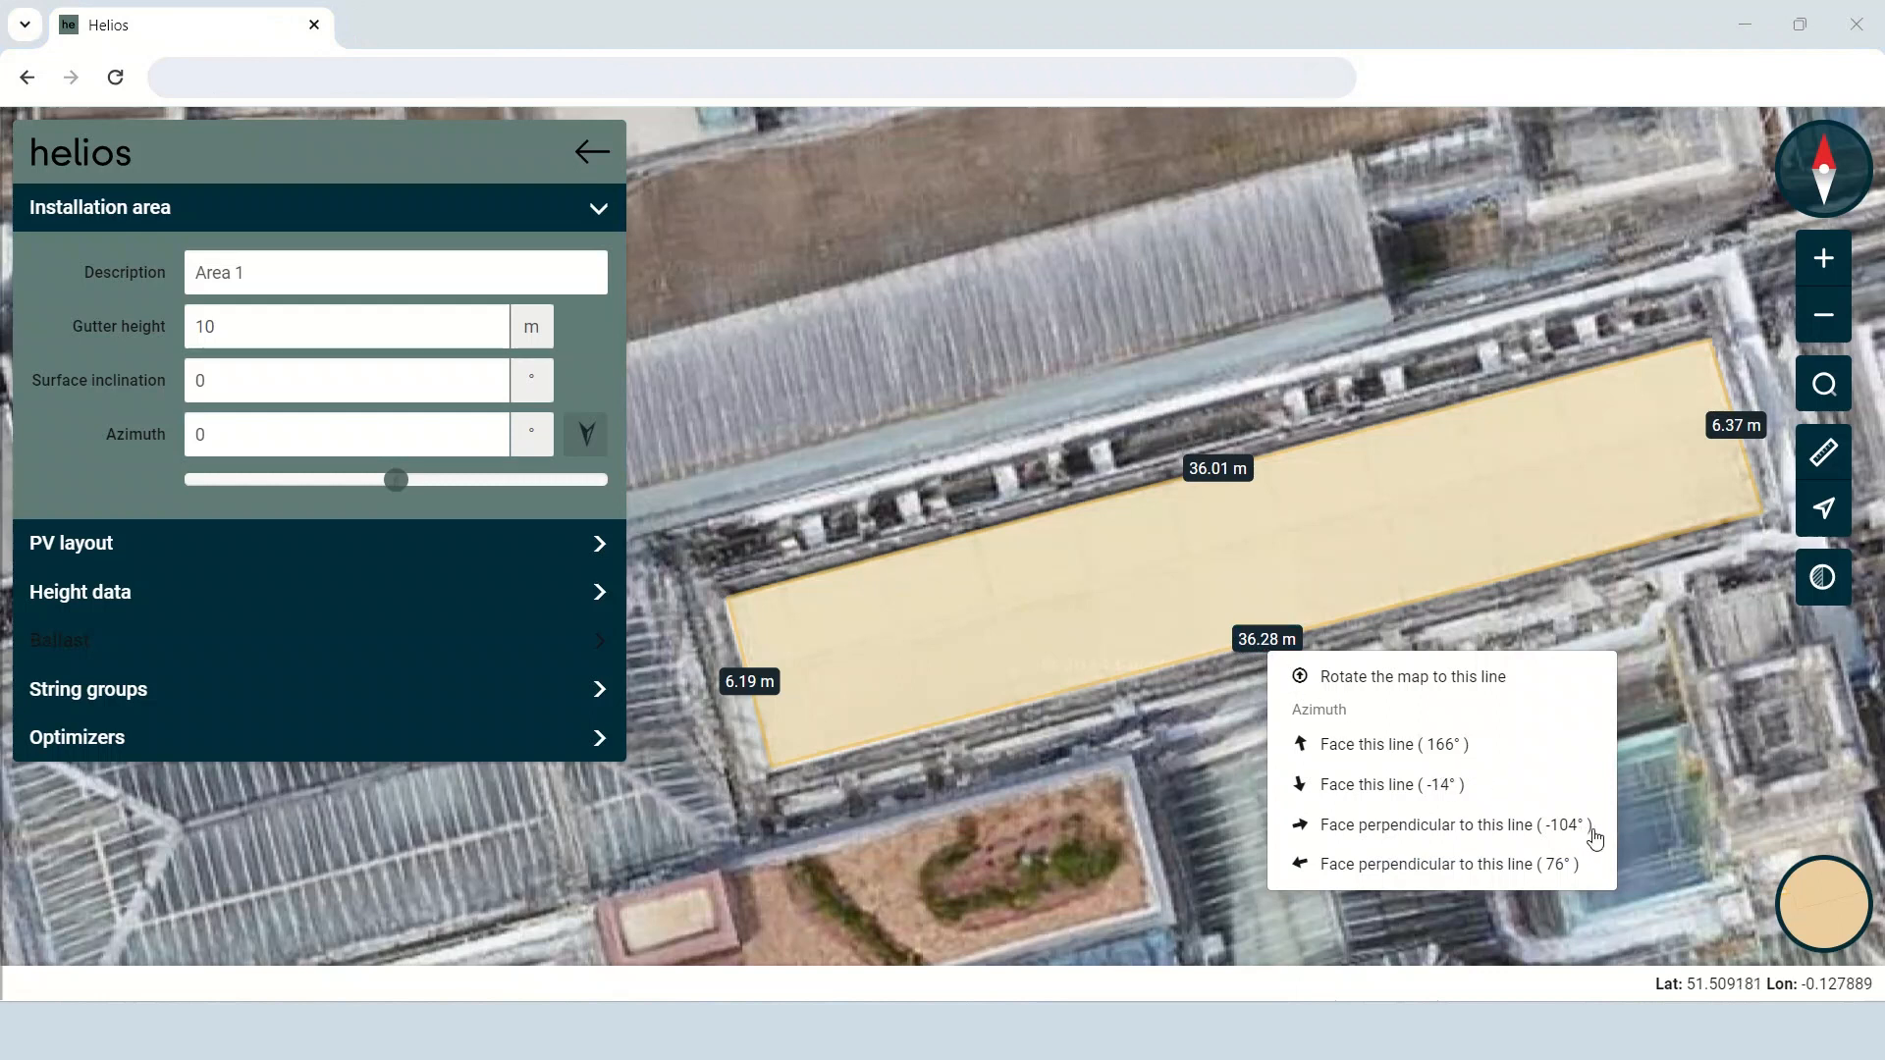
left_click(1484, 785)
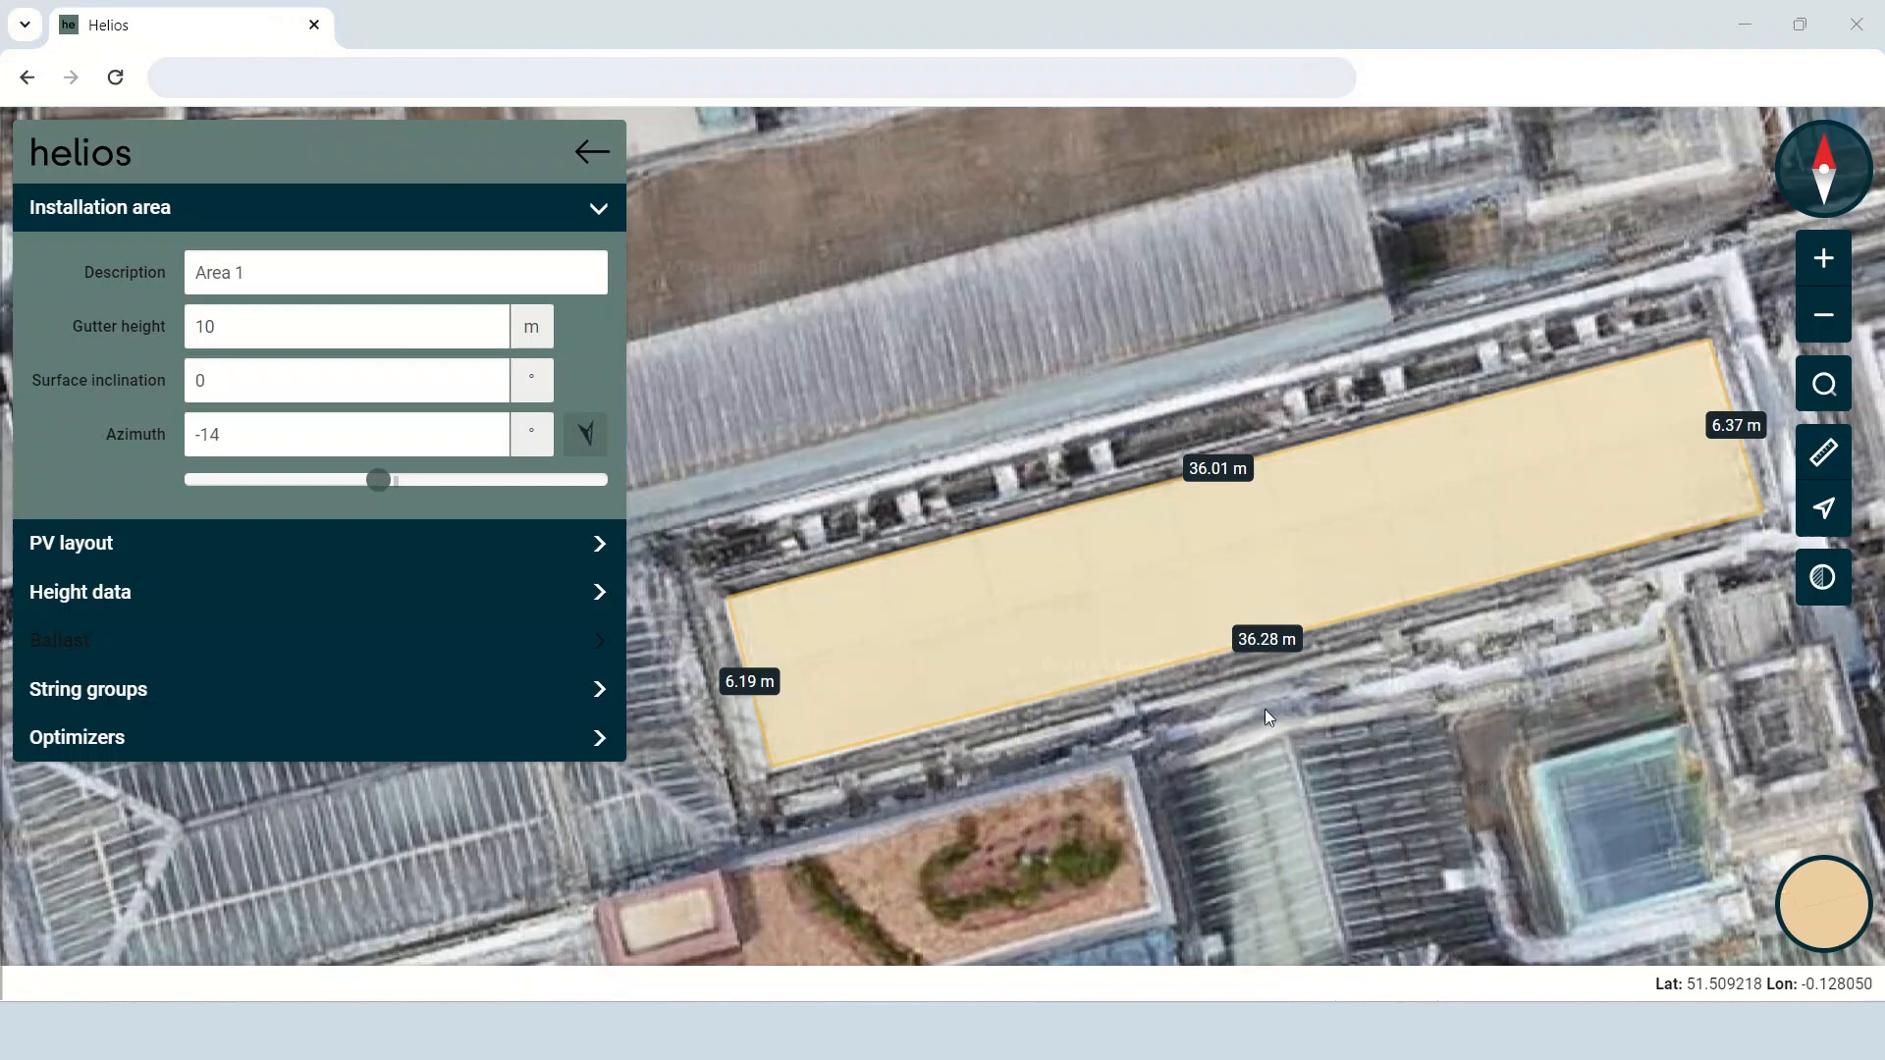
Configure the PV layout with module type S1.TBJ420B (420Wp) and mounting type M3.MBU-1700M, the Matrix universal base unit 1700mm.
left_click(520, 550)
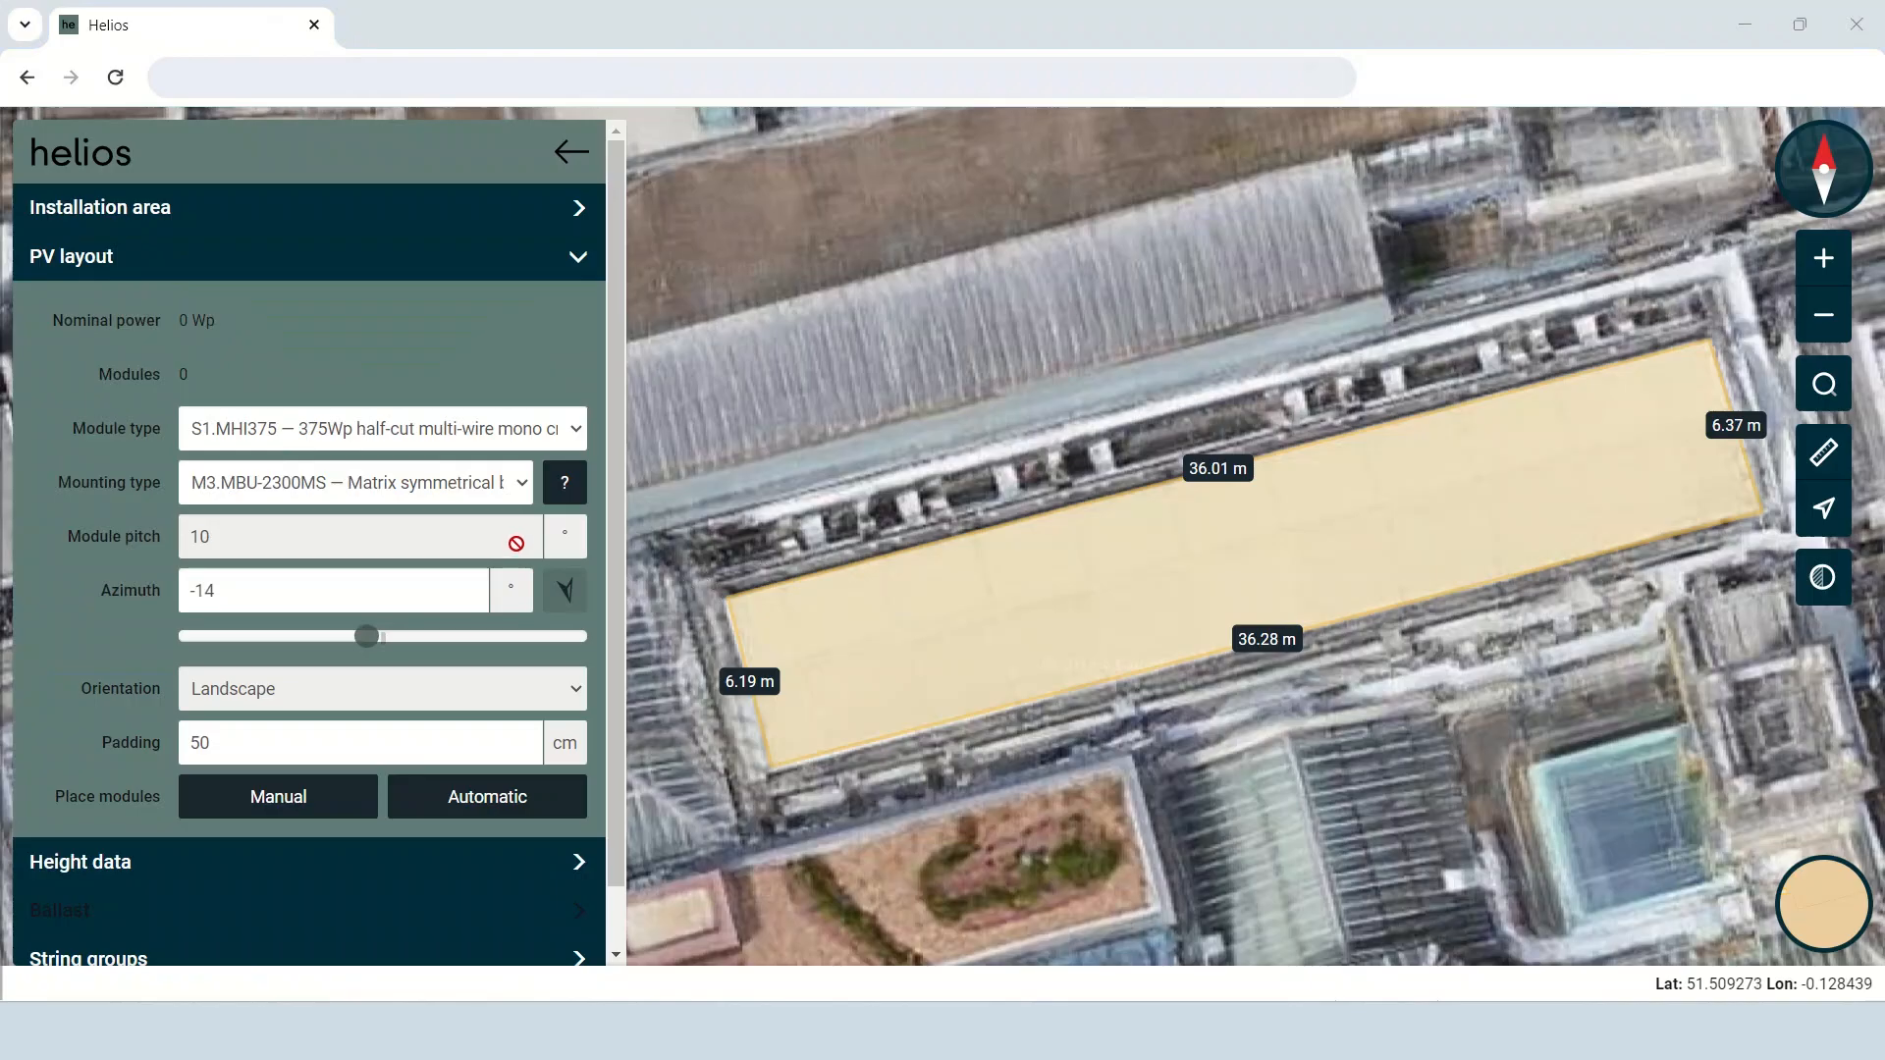
left_click(517, 435)
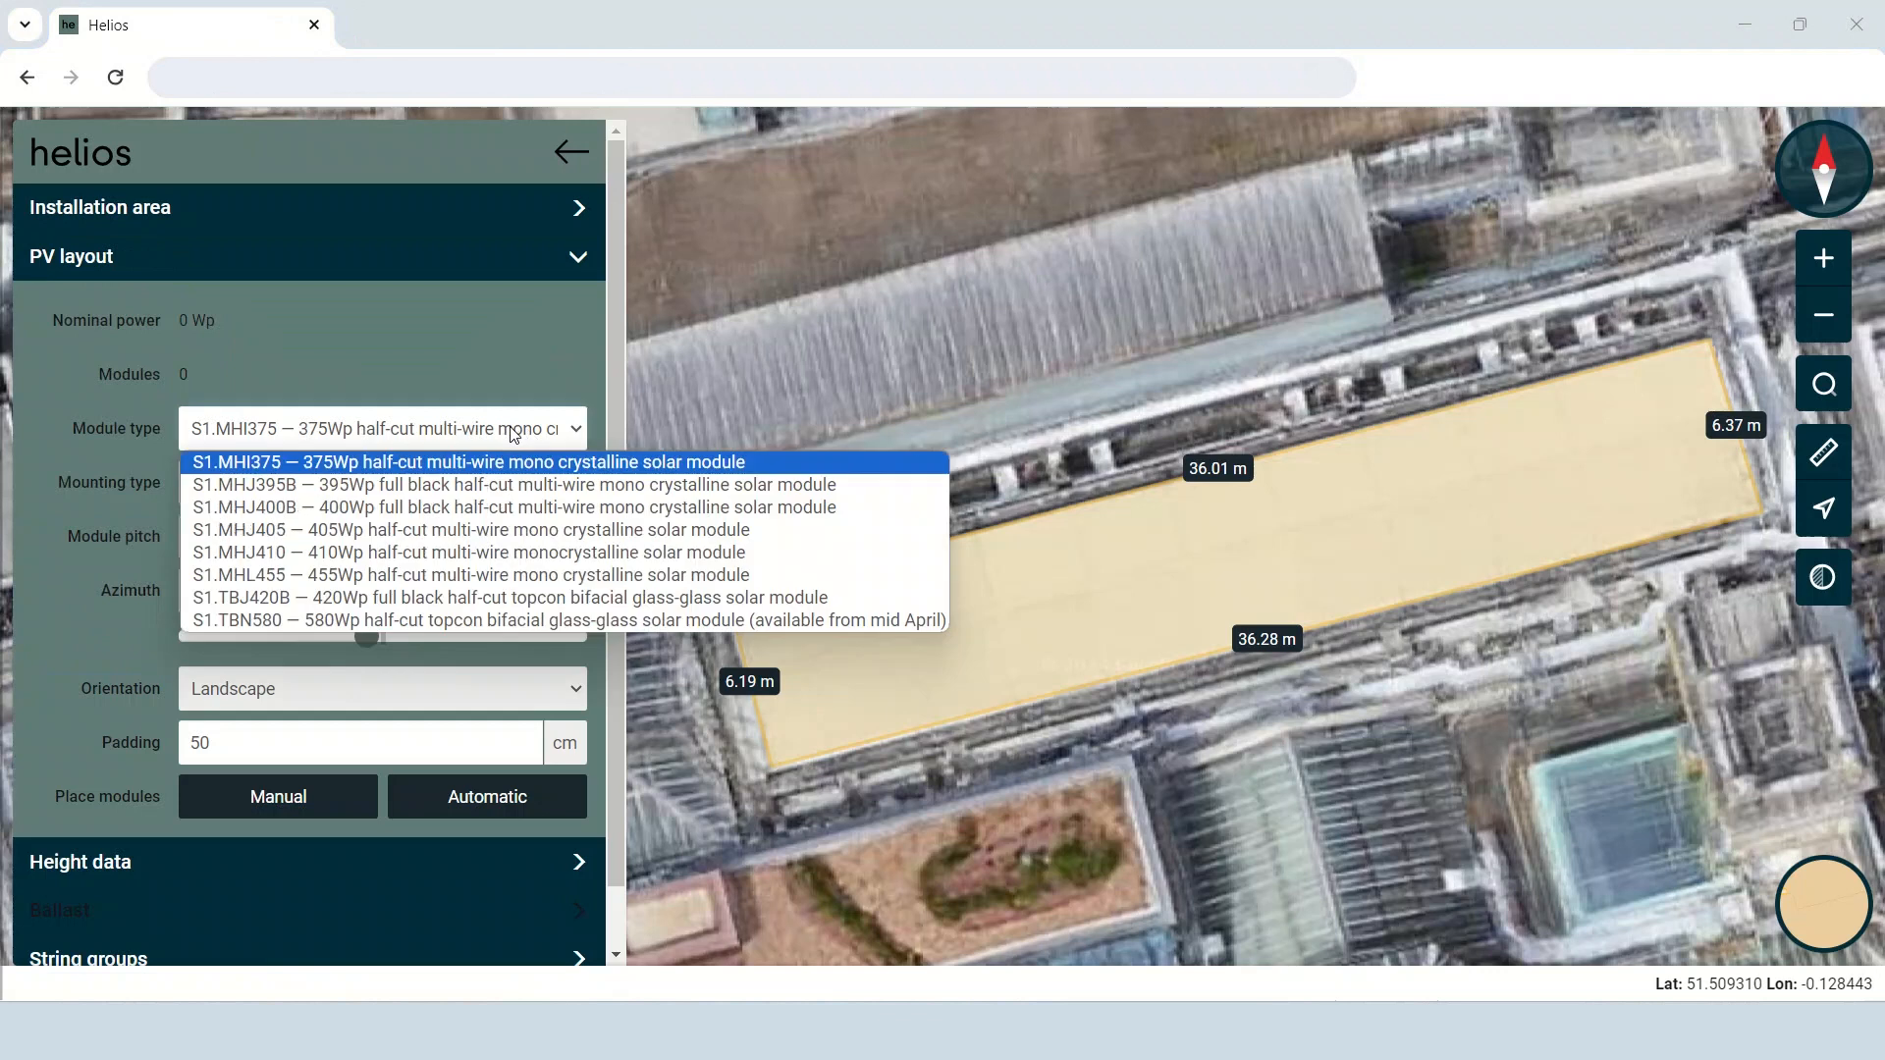
left_click(498, 600)
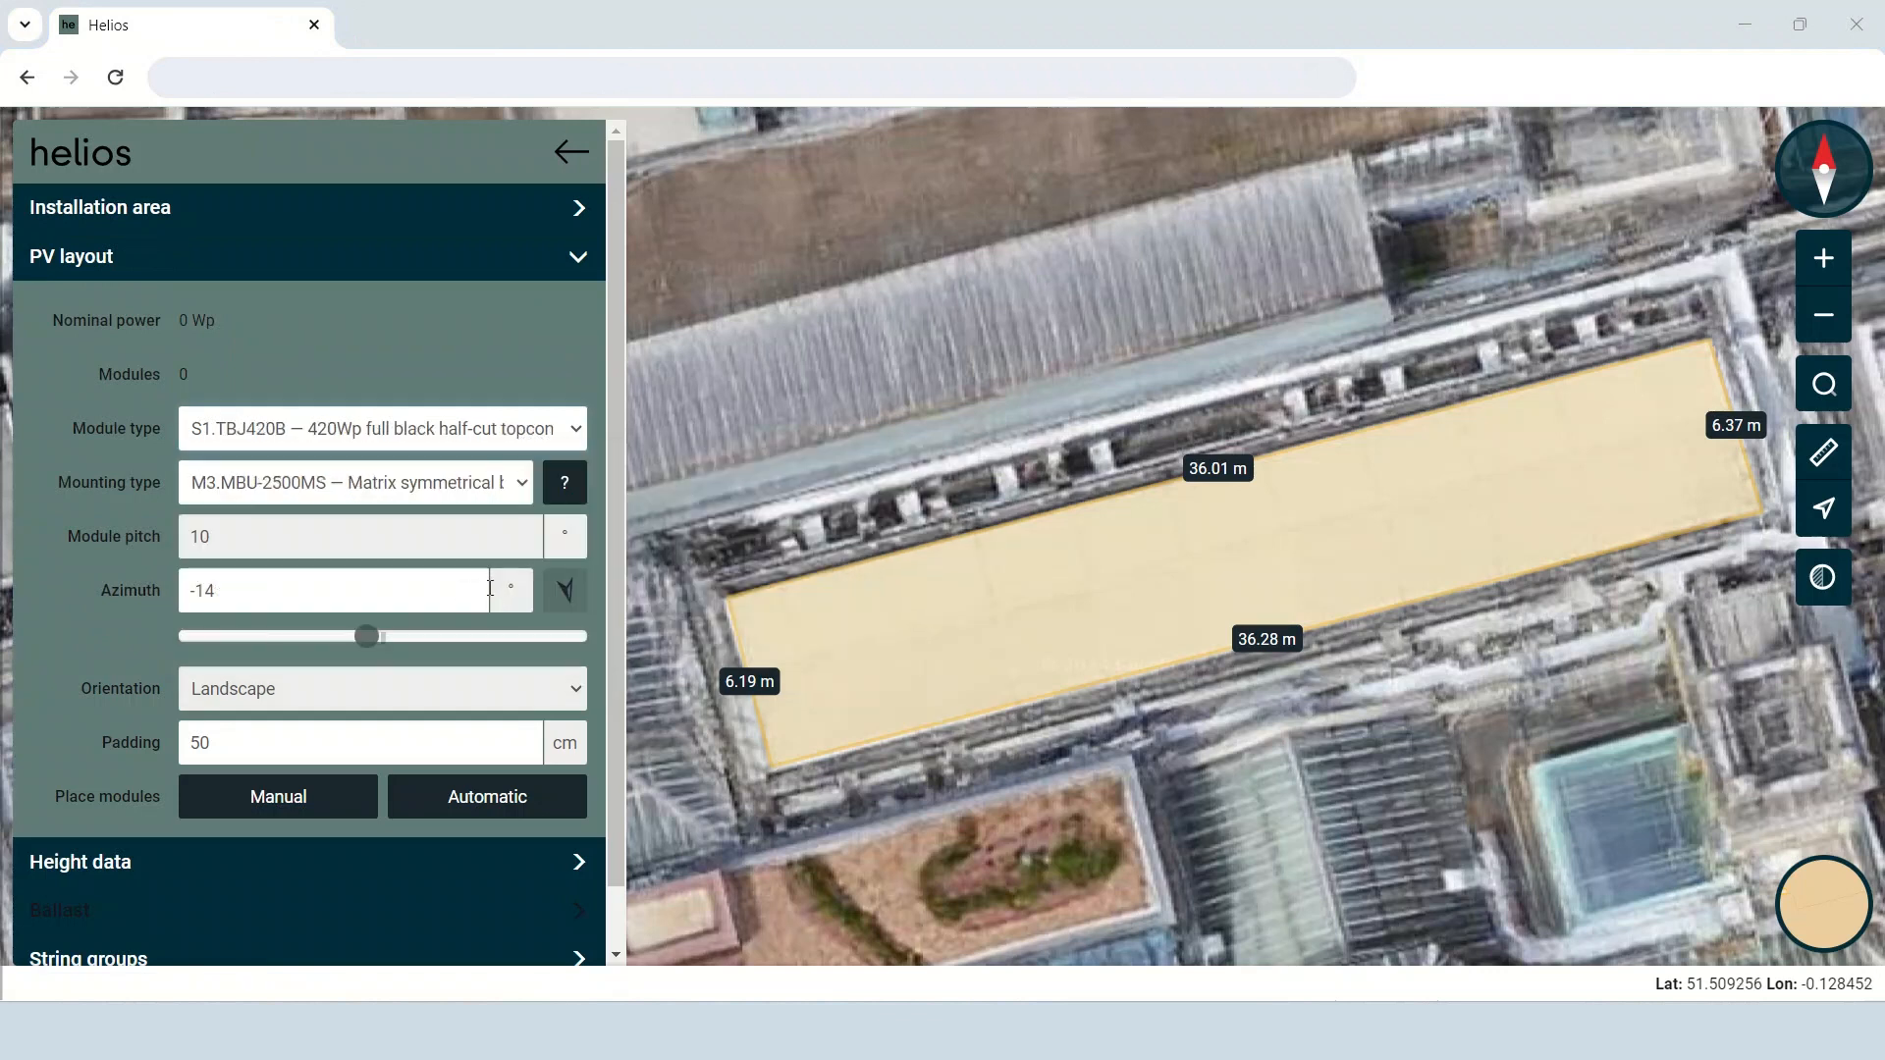
left_click(475, 491)
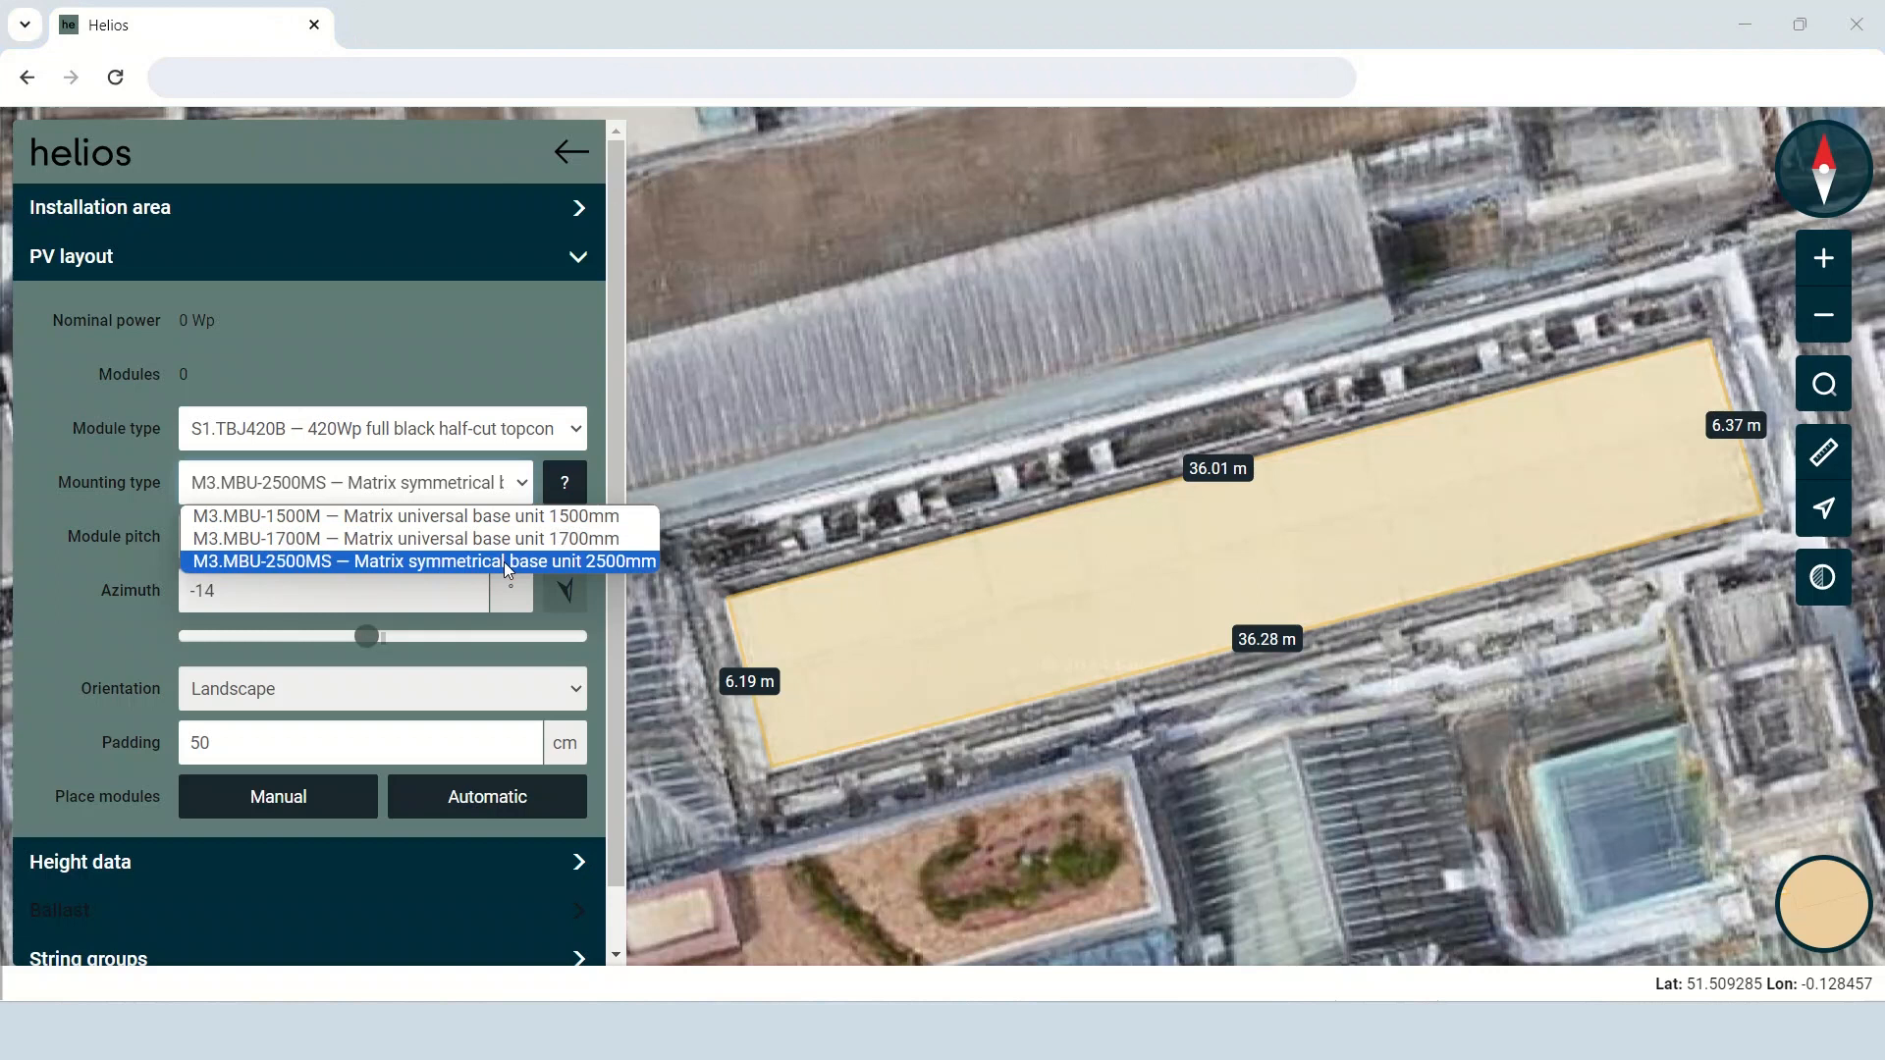
left_click(481, 539)
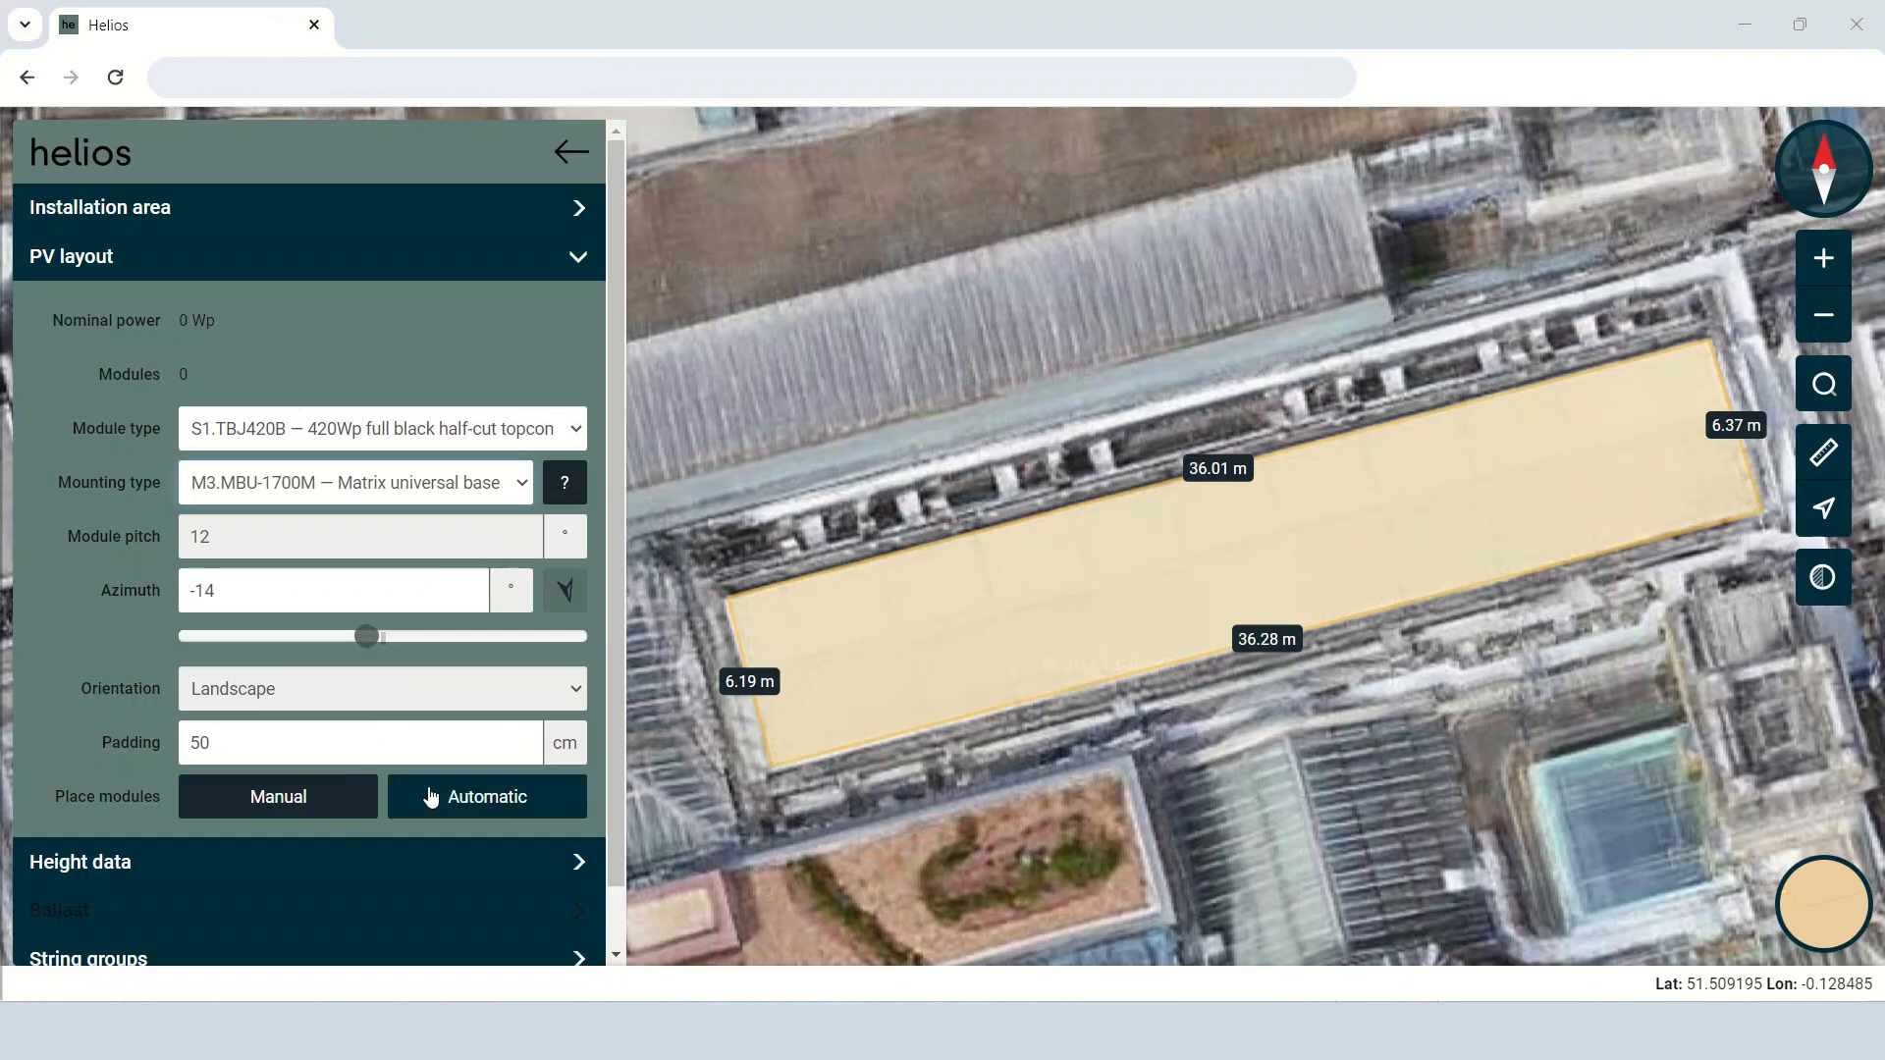
Manually place 2 rows of 14 modules along the middle of the installation area.
left_click(320, 791)
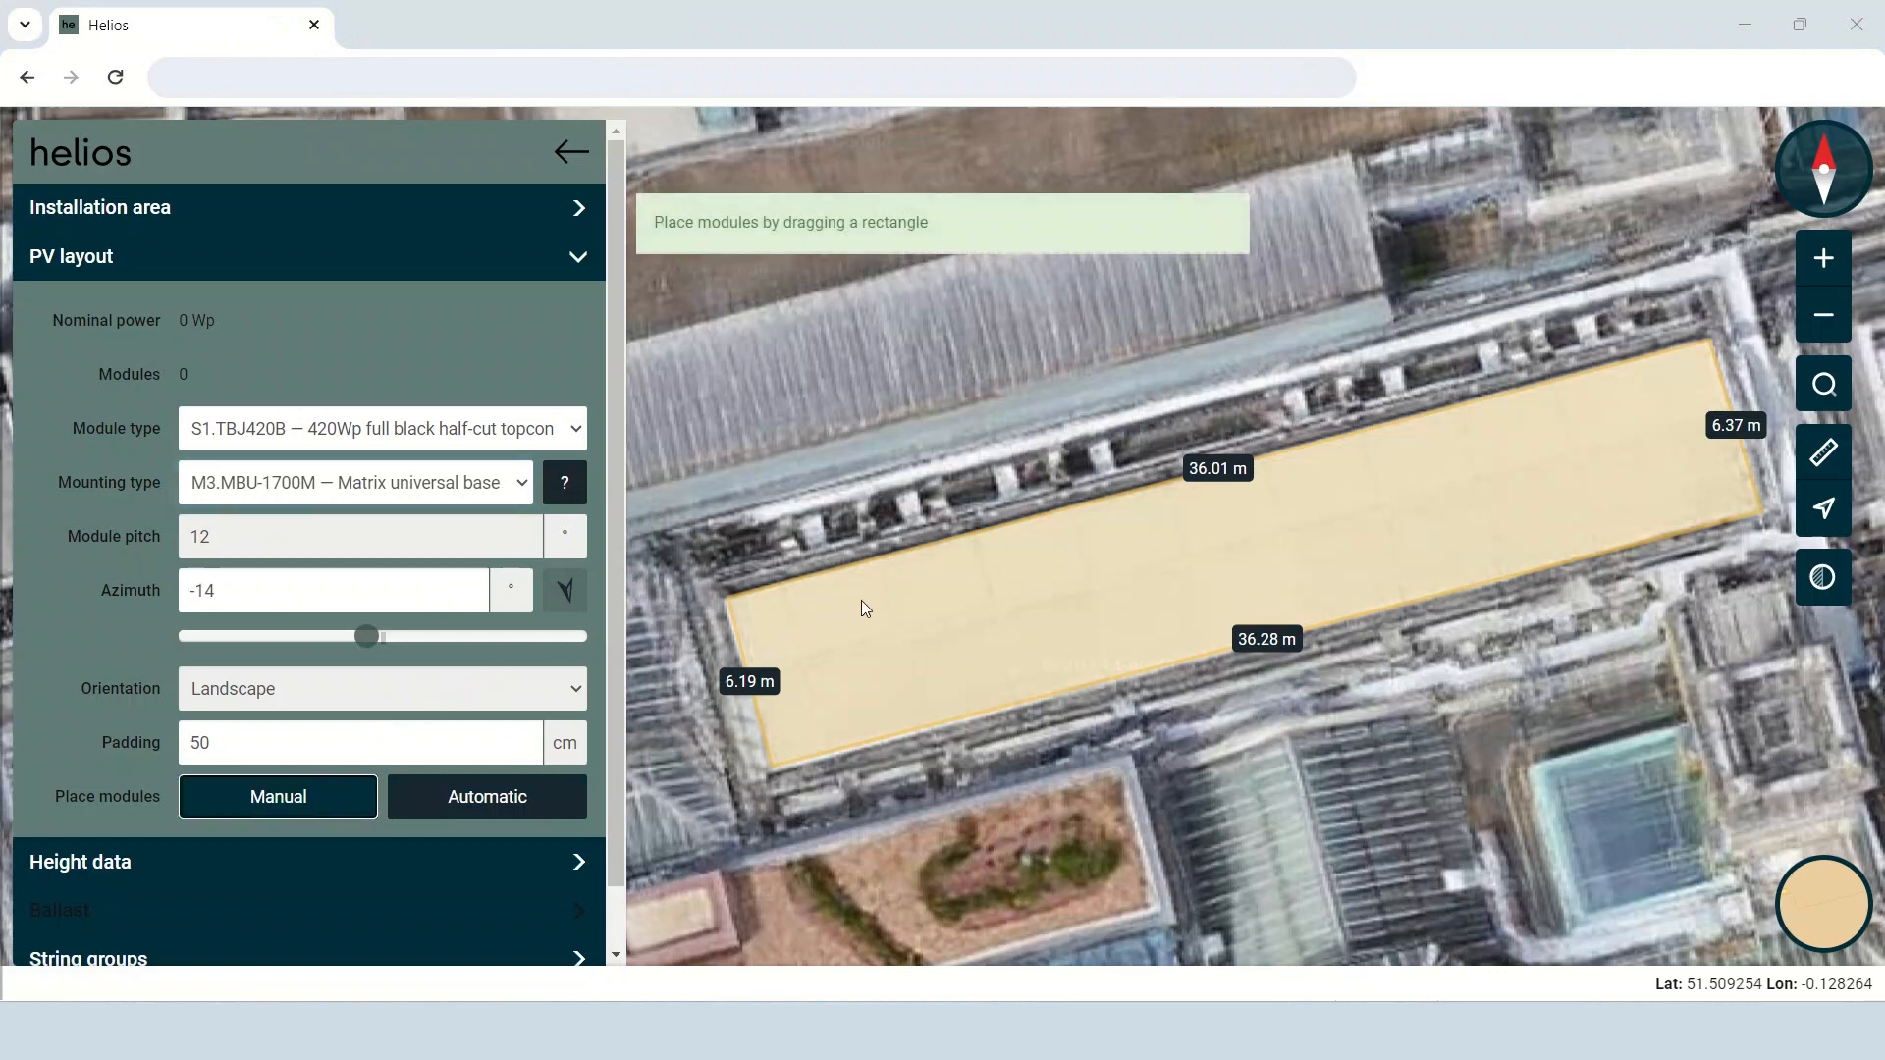
left_click_drag(857, 610, 858, 608)
left_click_drag(863, 624, 1511, 519)
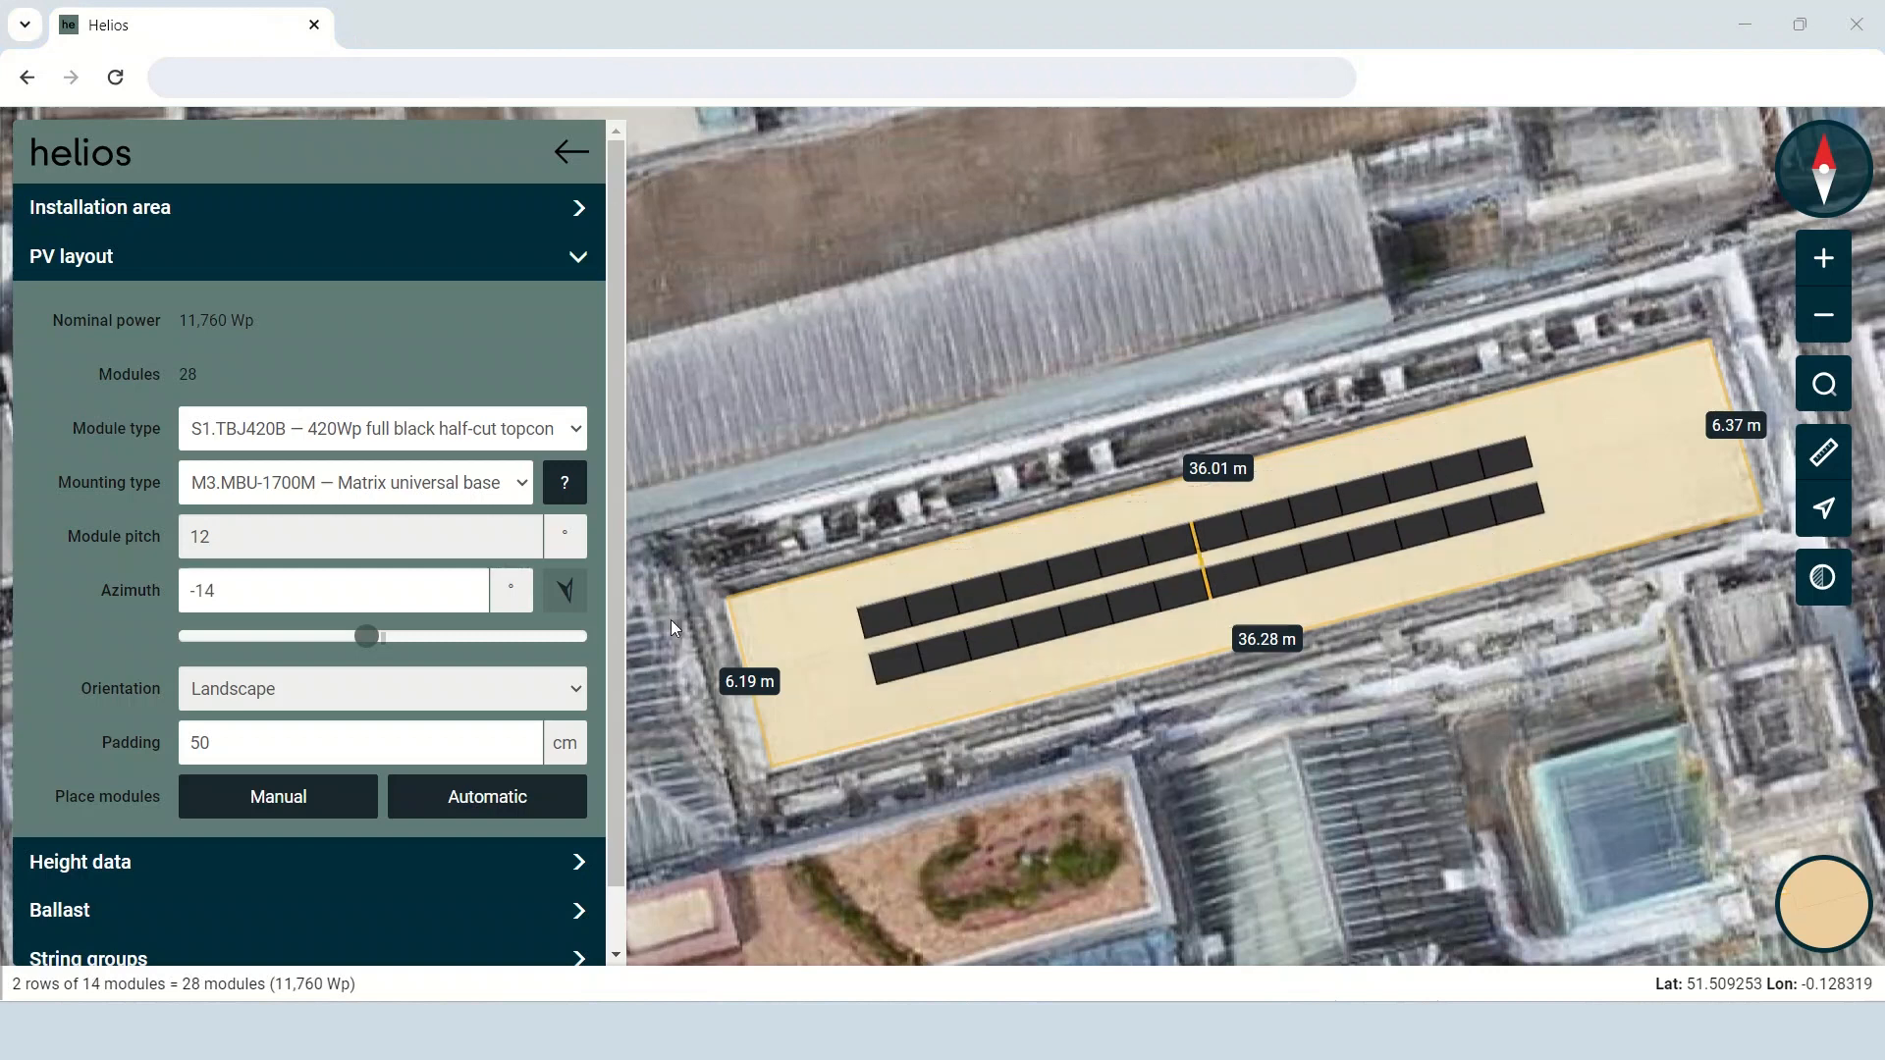
Manually add 2 rows of 3 modules at the array's eastern end and shift the whole array slightly west to centre it.
left_click(334, 799)
left_click_drag(1574, 454, 1694, 461)
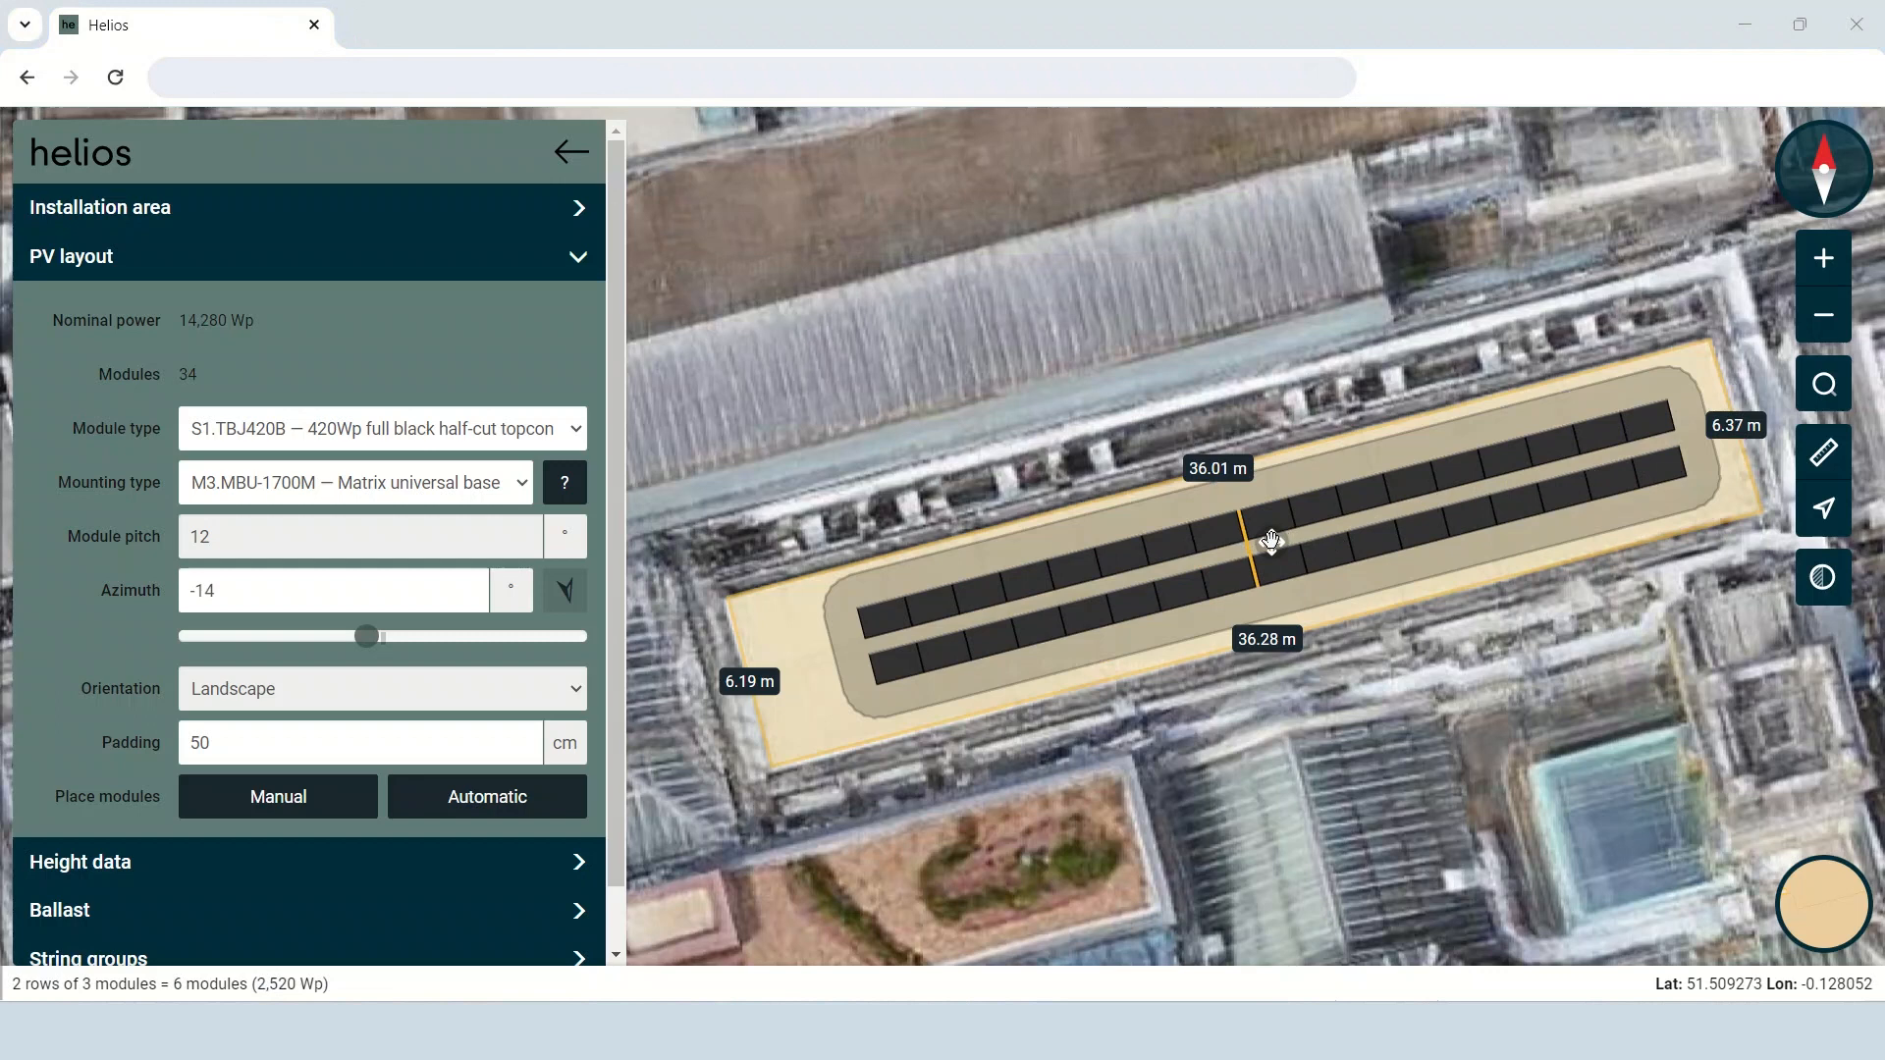
left_click_drag(1271, 541, 1247, 550)
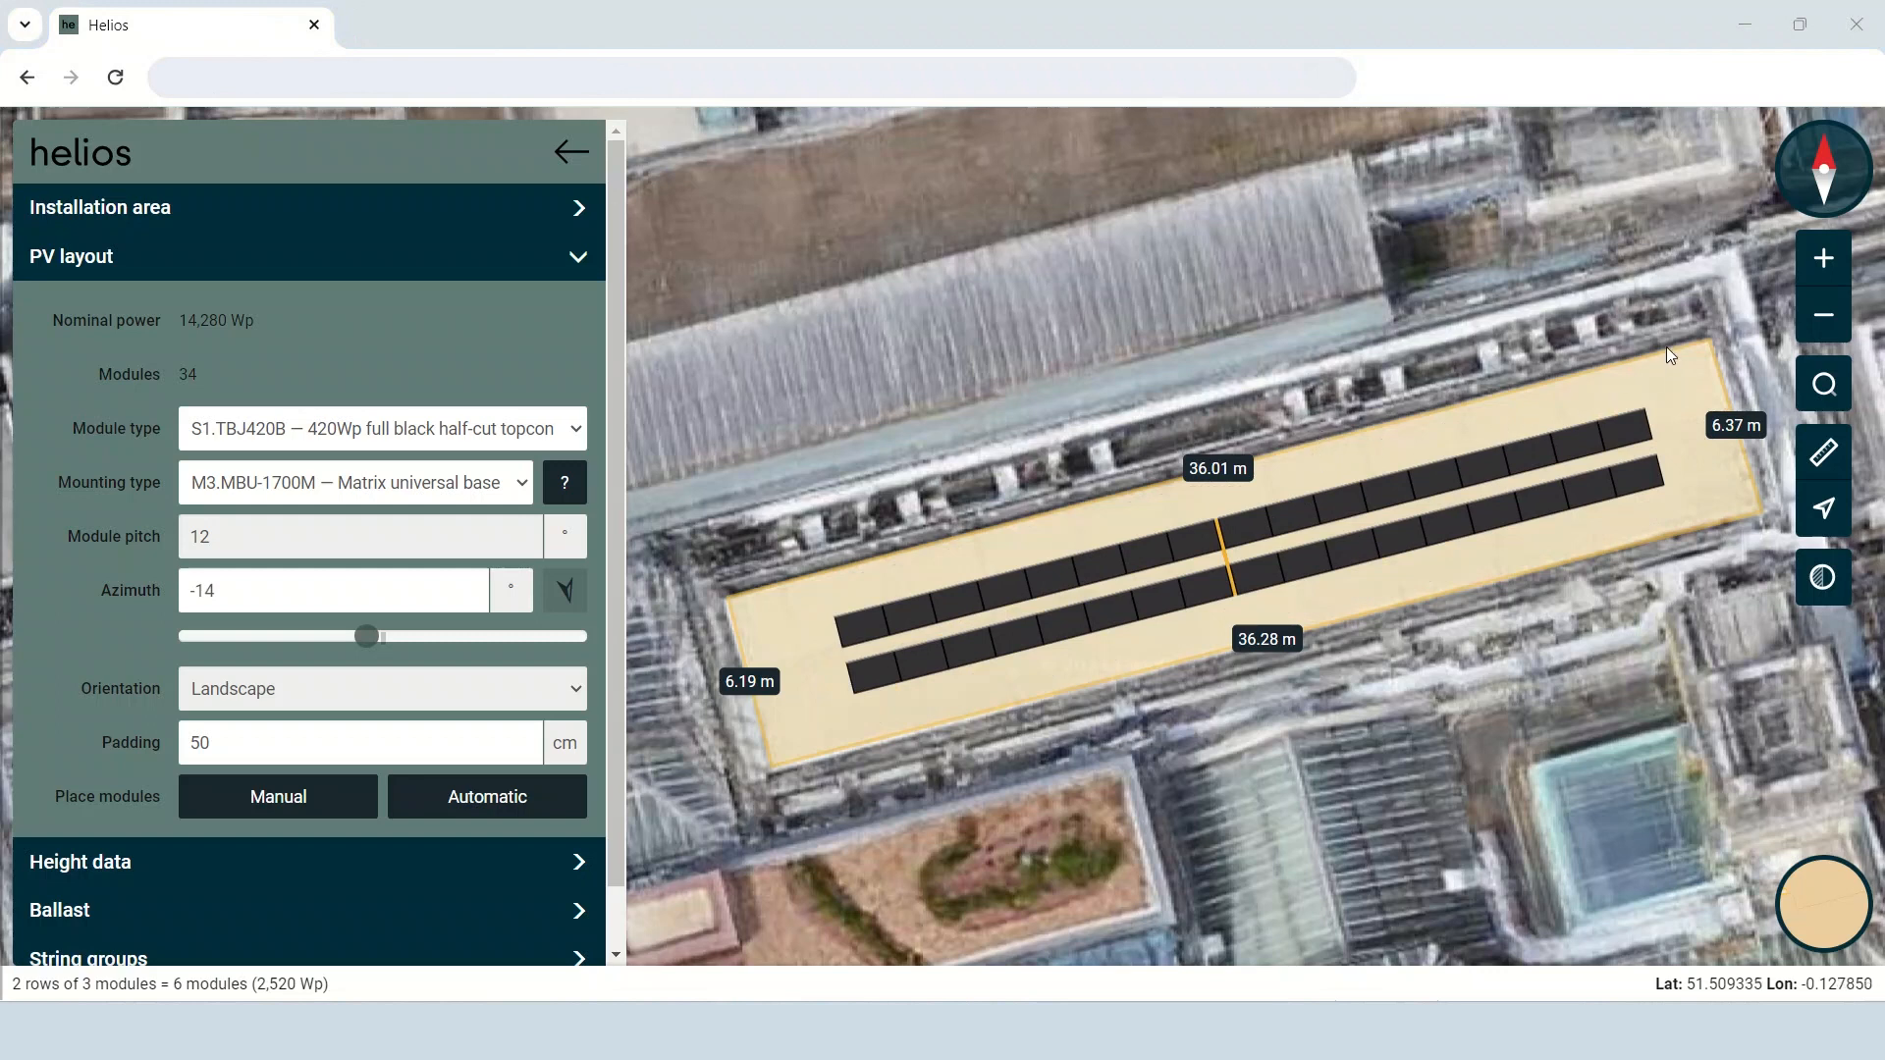
Select the ten easternmost modules, clear the selection, and nudge the whole array slightly further west.
left_click_drag(1665, 347, 1423, 597)
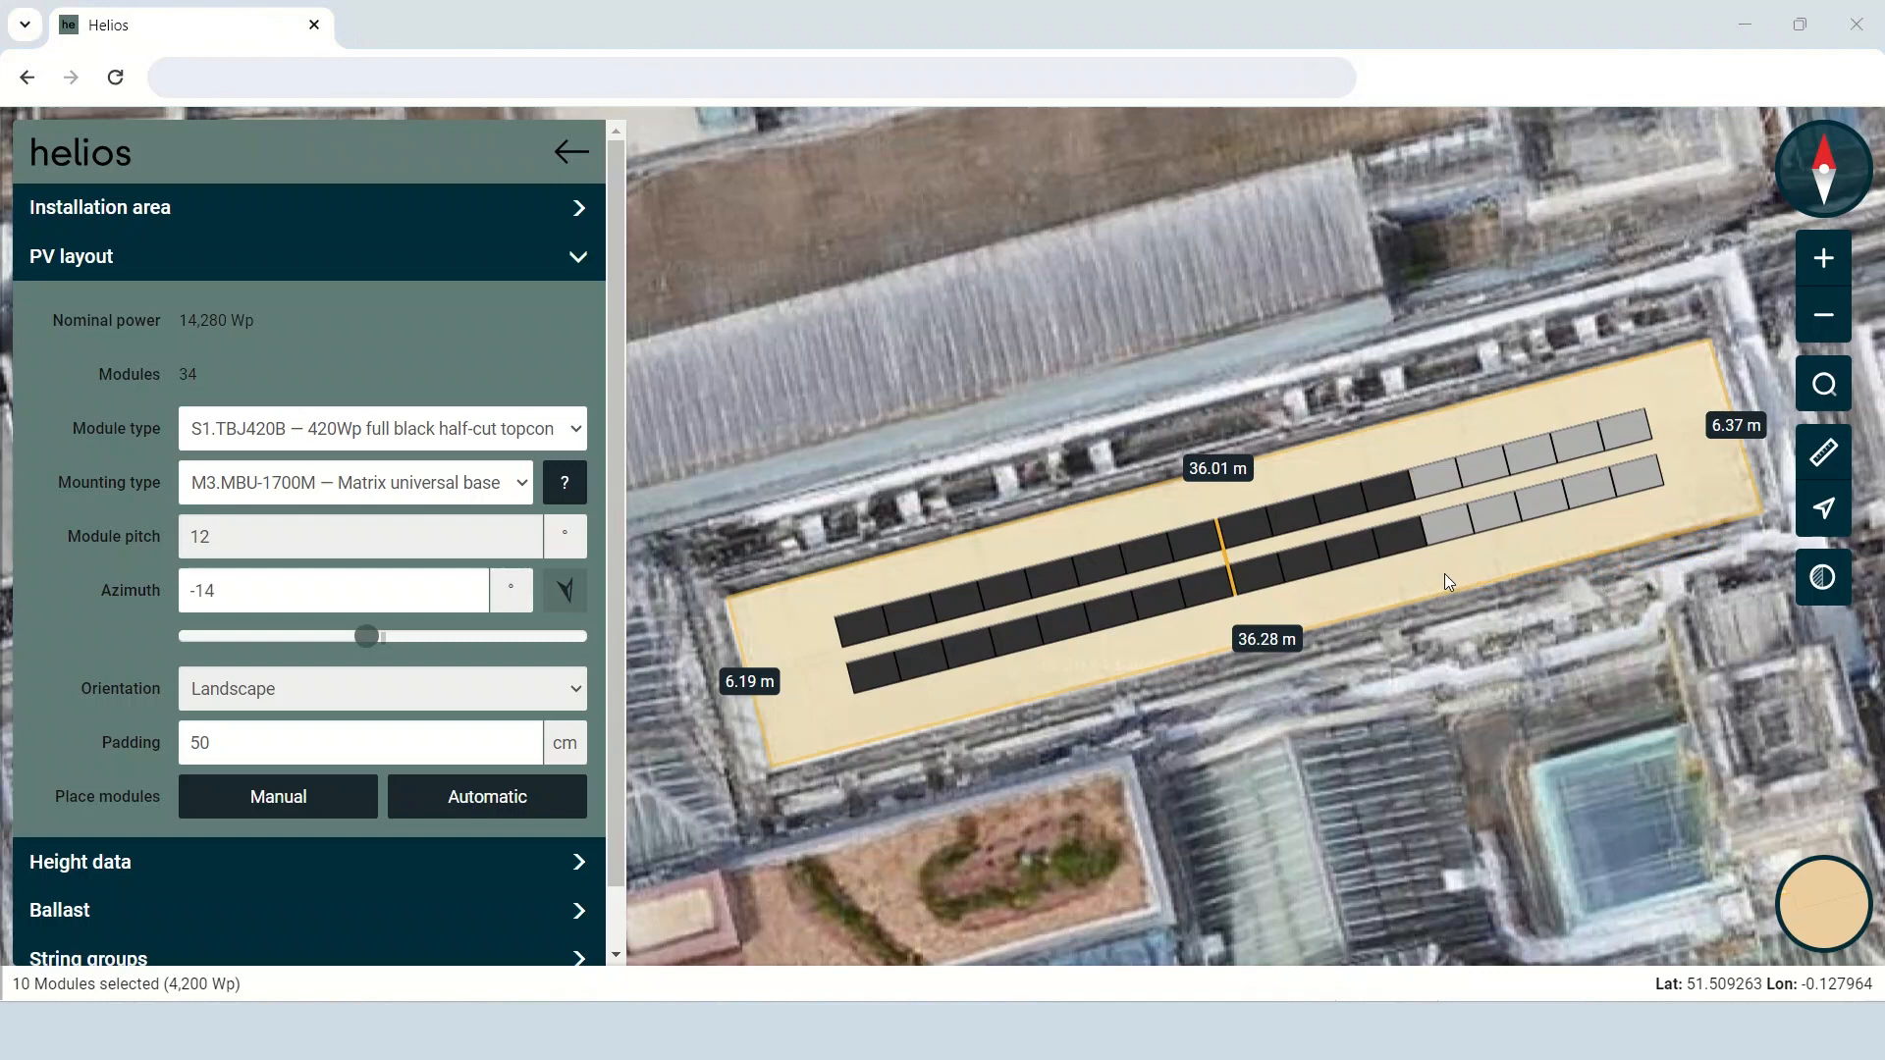
left_click(1445, 573)
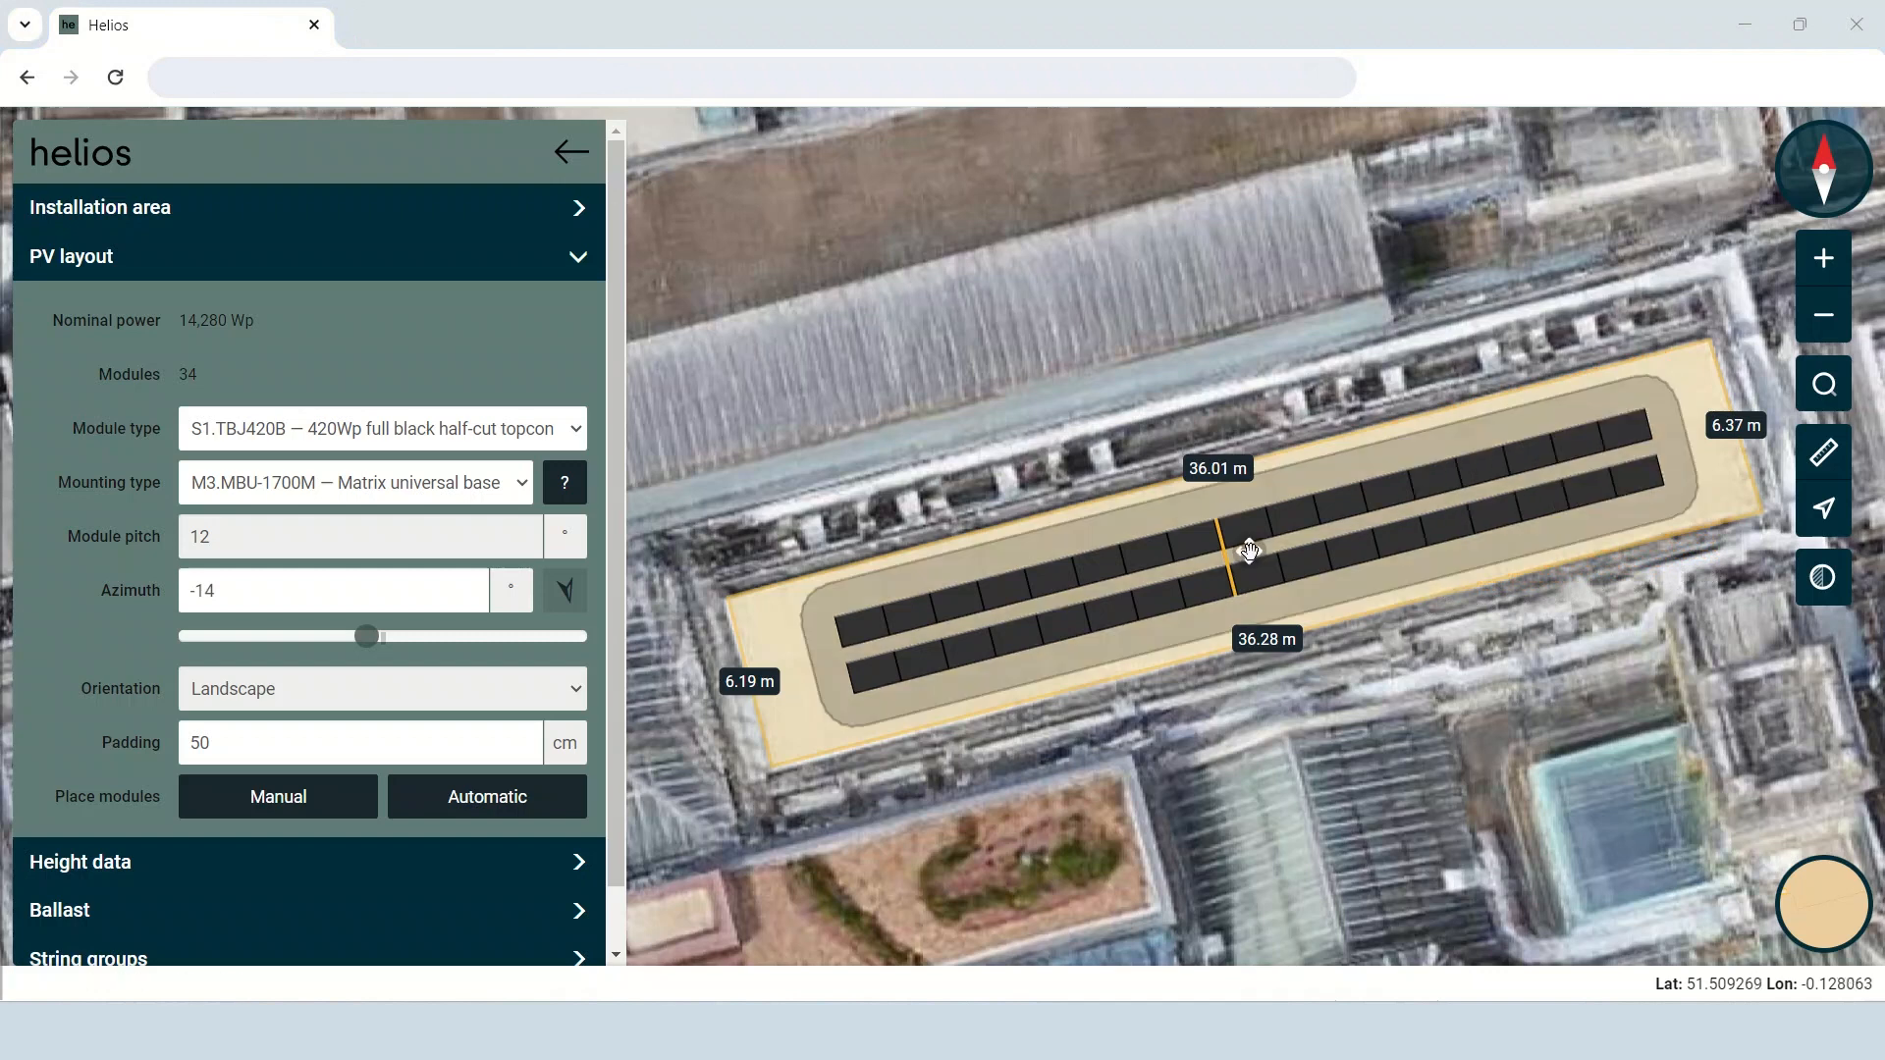
mouse_move(1249, 550)
left_mouse_down()
mouse_move(1299, 510)
mouse_move(1199, 589)
mouse_move(1284, 528)
mouse_move(1245, 553)
left_mouse_up()
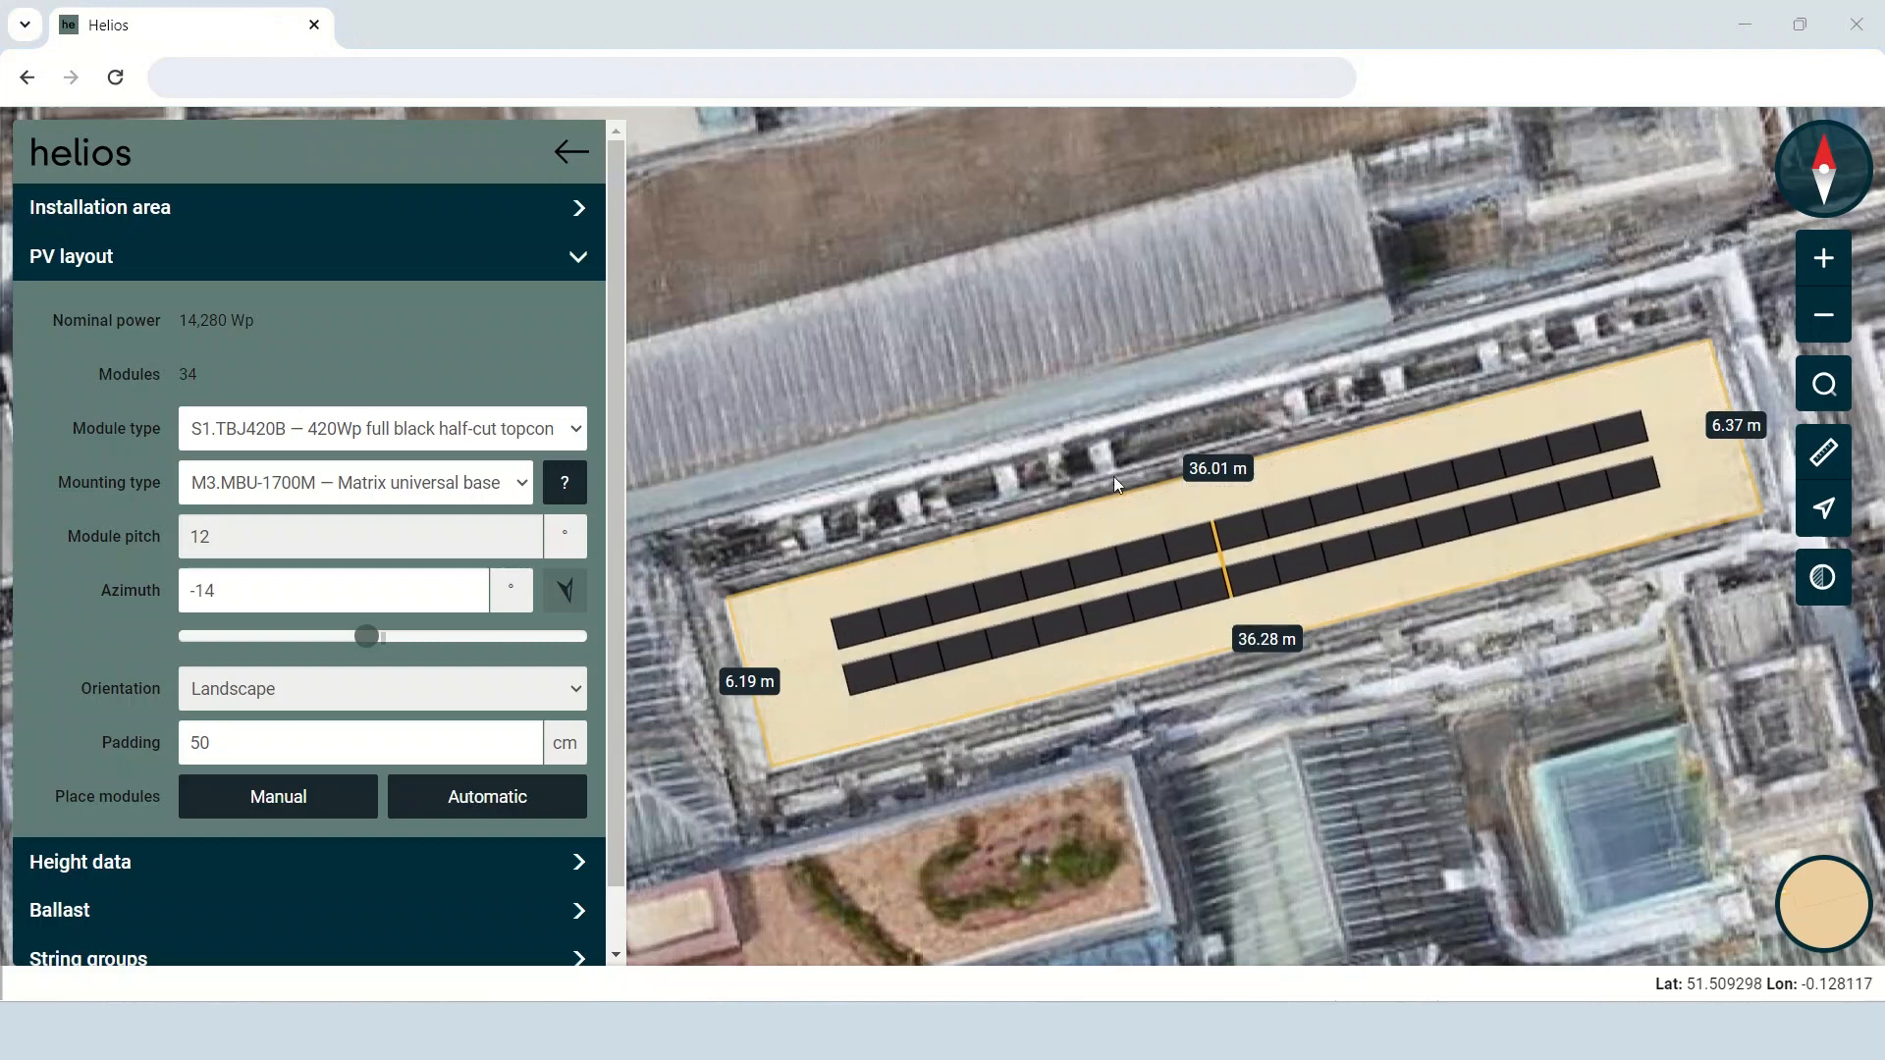
Move the westernmost module of the northern row away from the array, reposition it, and return it to the row's end.
left_click(857, 633)
left_click_drag(856, 632, 783, 615)
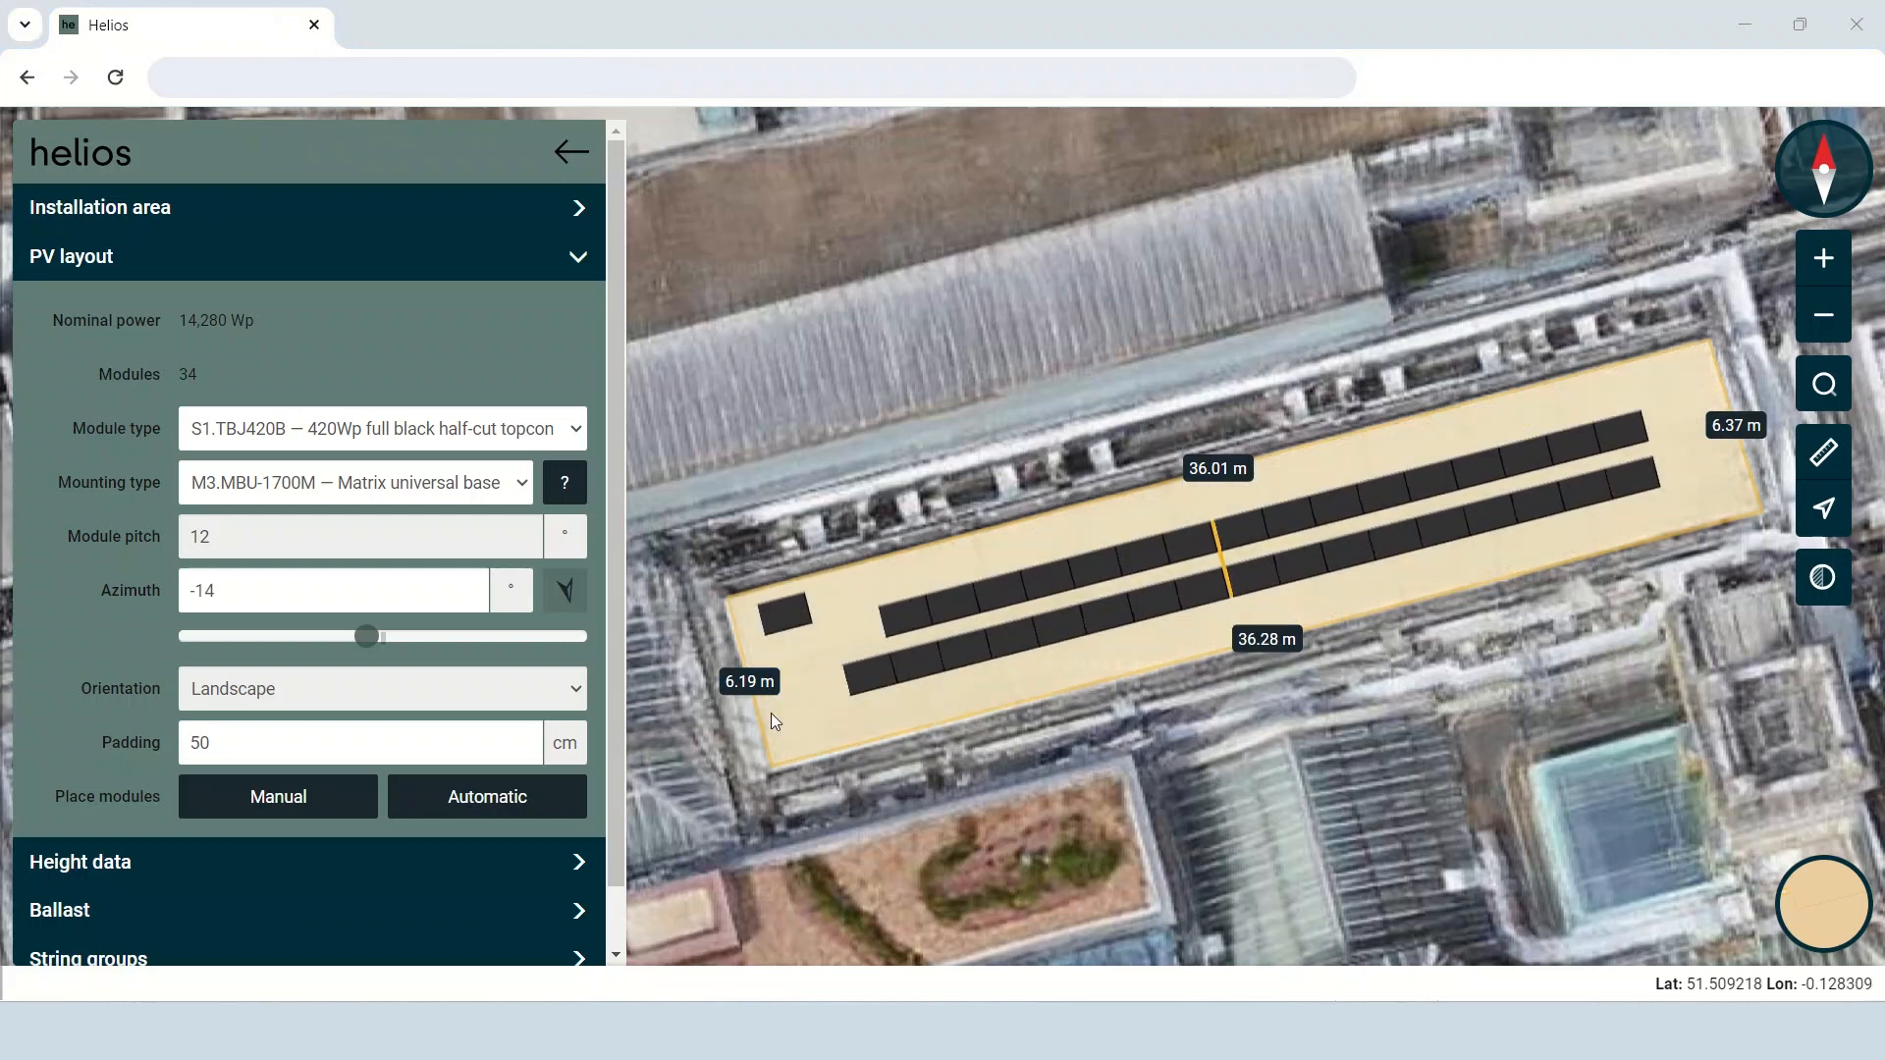
left_click_drag(784, 615, 855, 594)
left_click(841, 629)
left_click(954, 560)
left_click(891, 581)
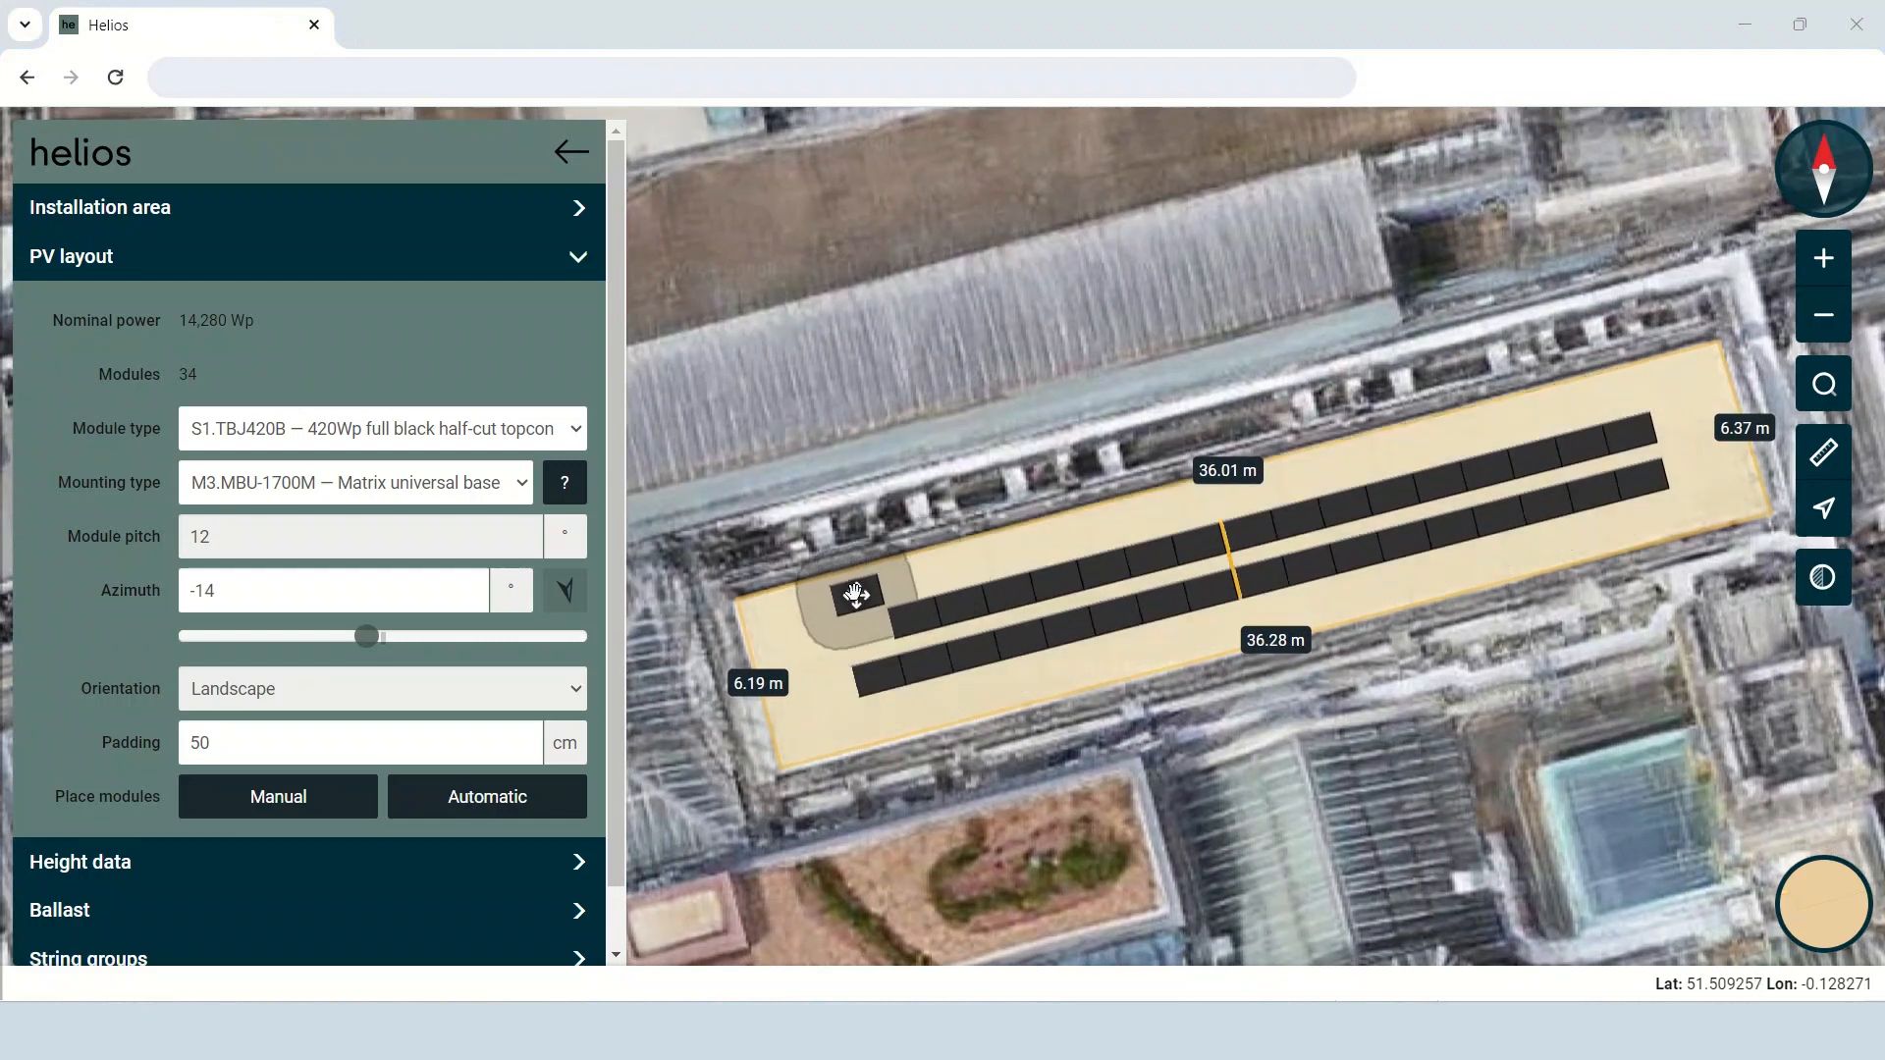
left_click_drag(857, 595, 844, 653)
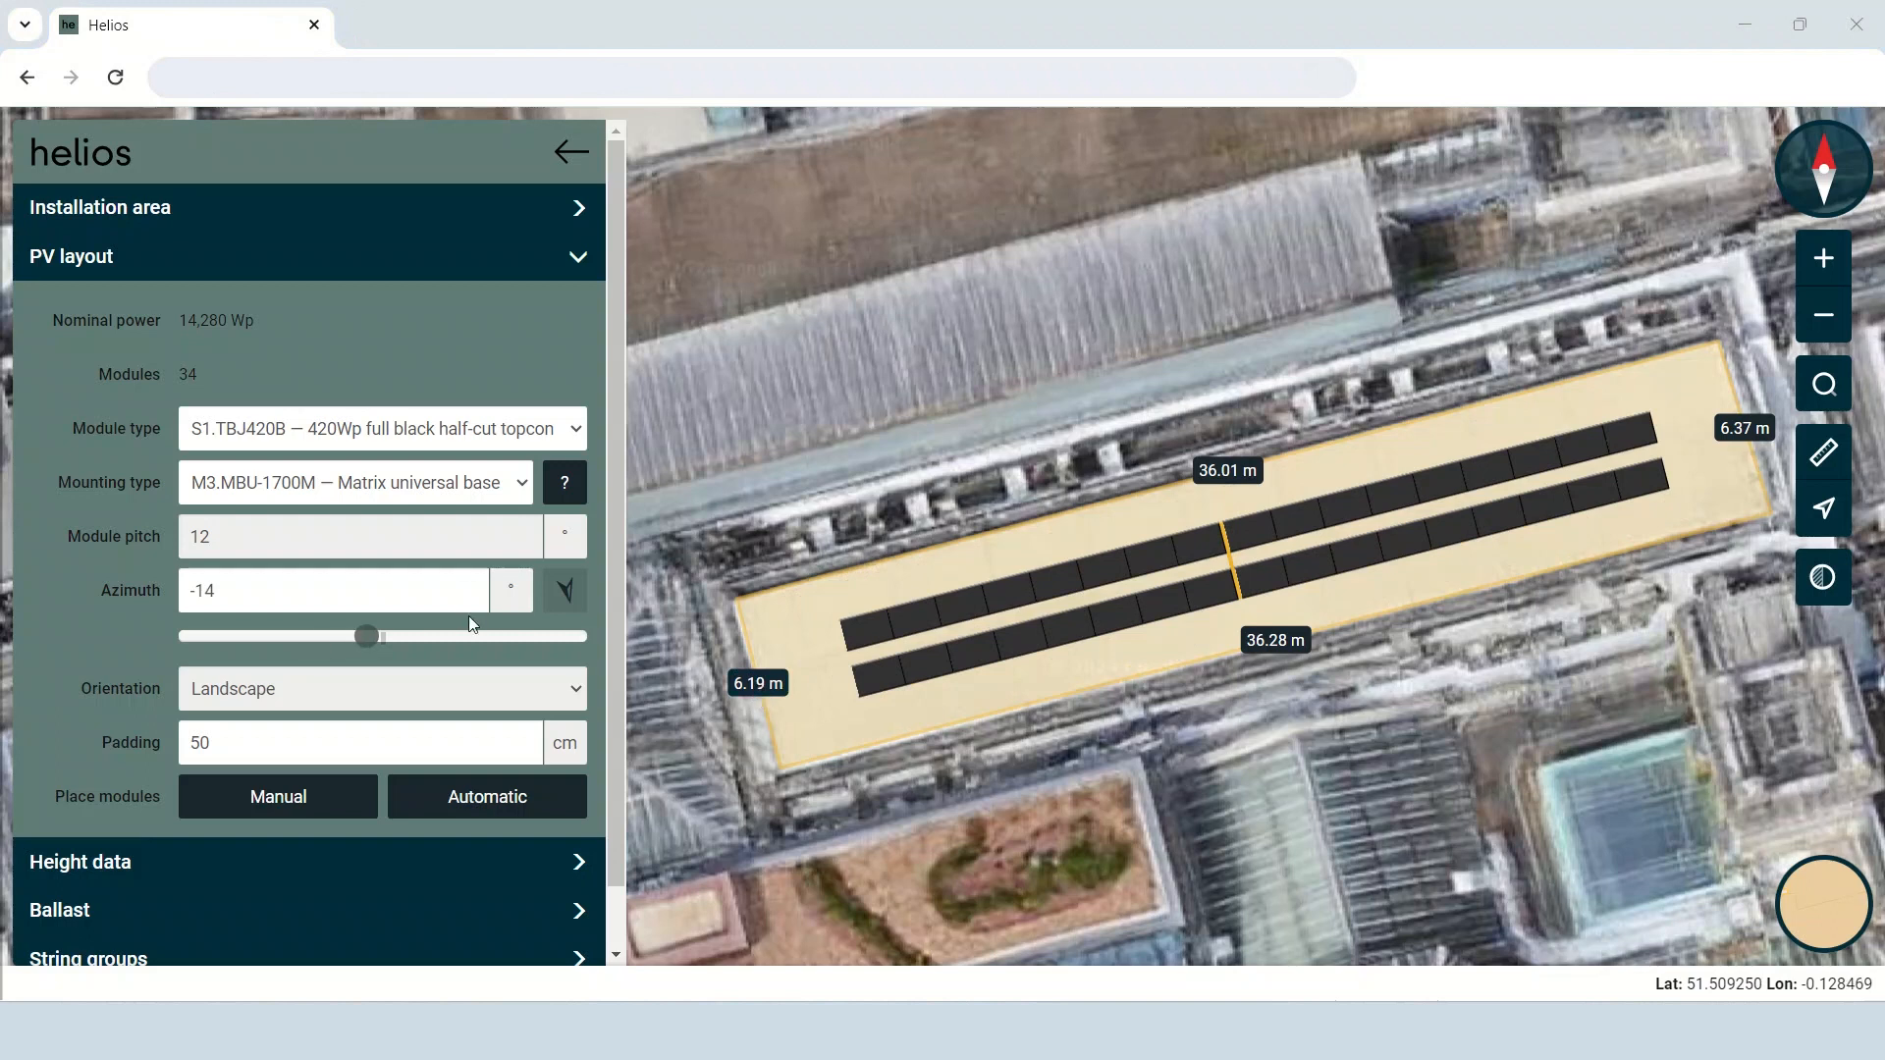
Select all modules of the array at once through its central move handle and clear the selection.
left_click(1253, 556)
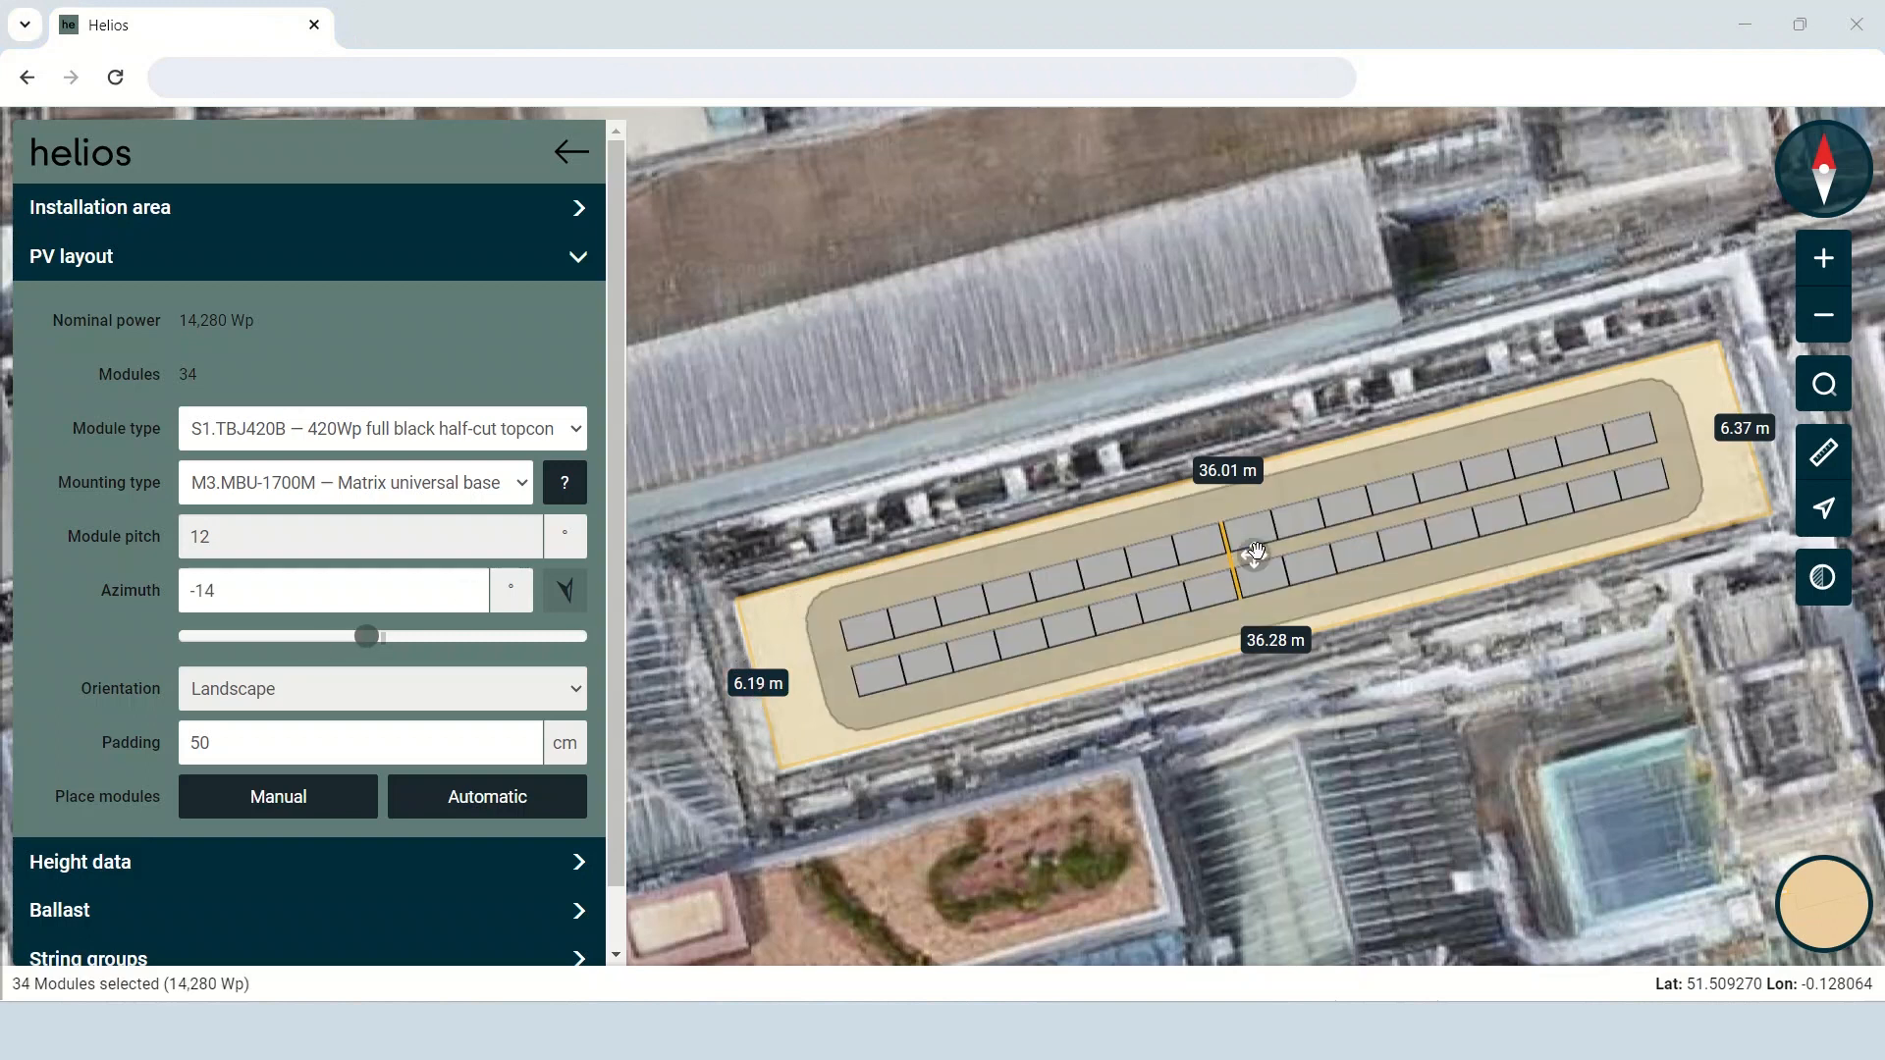
left_click(1200, 509)
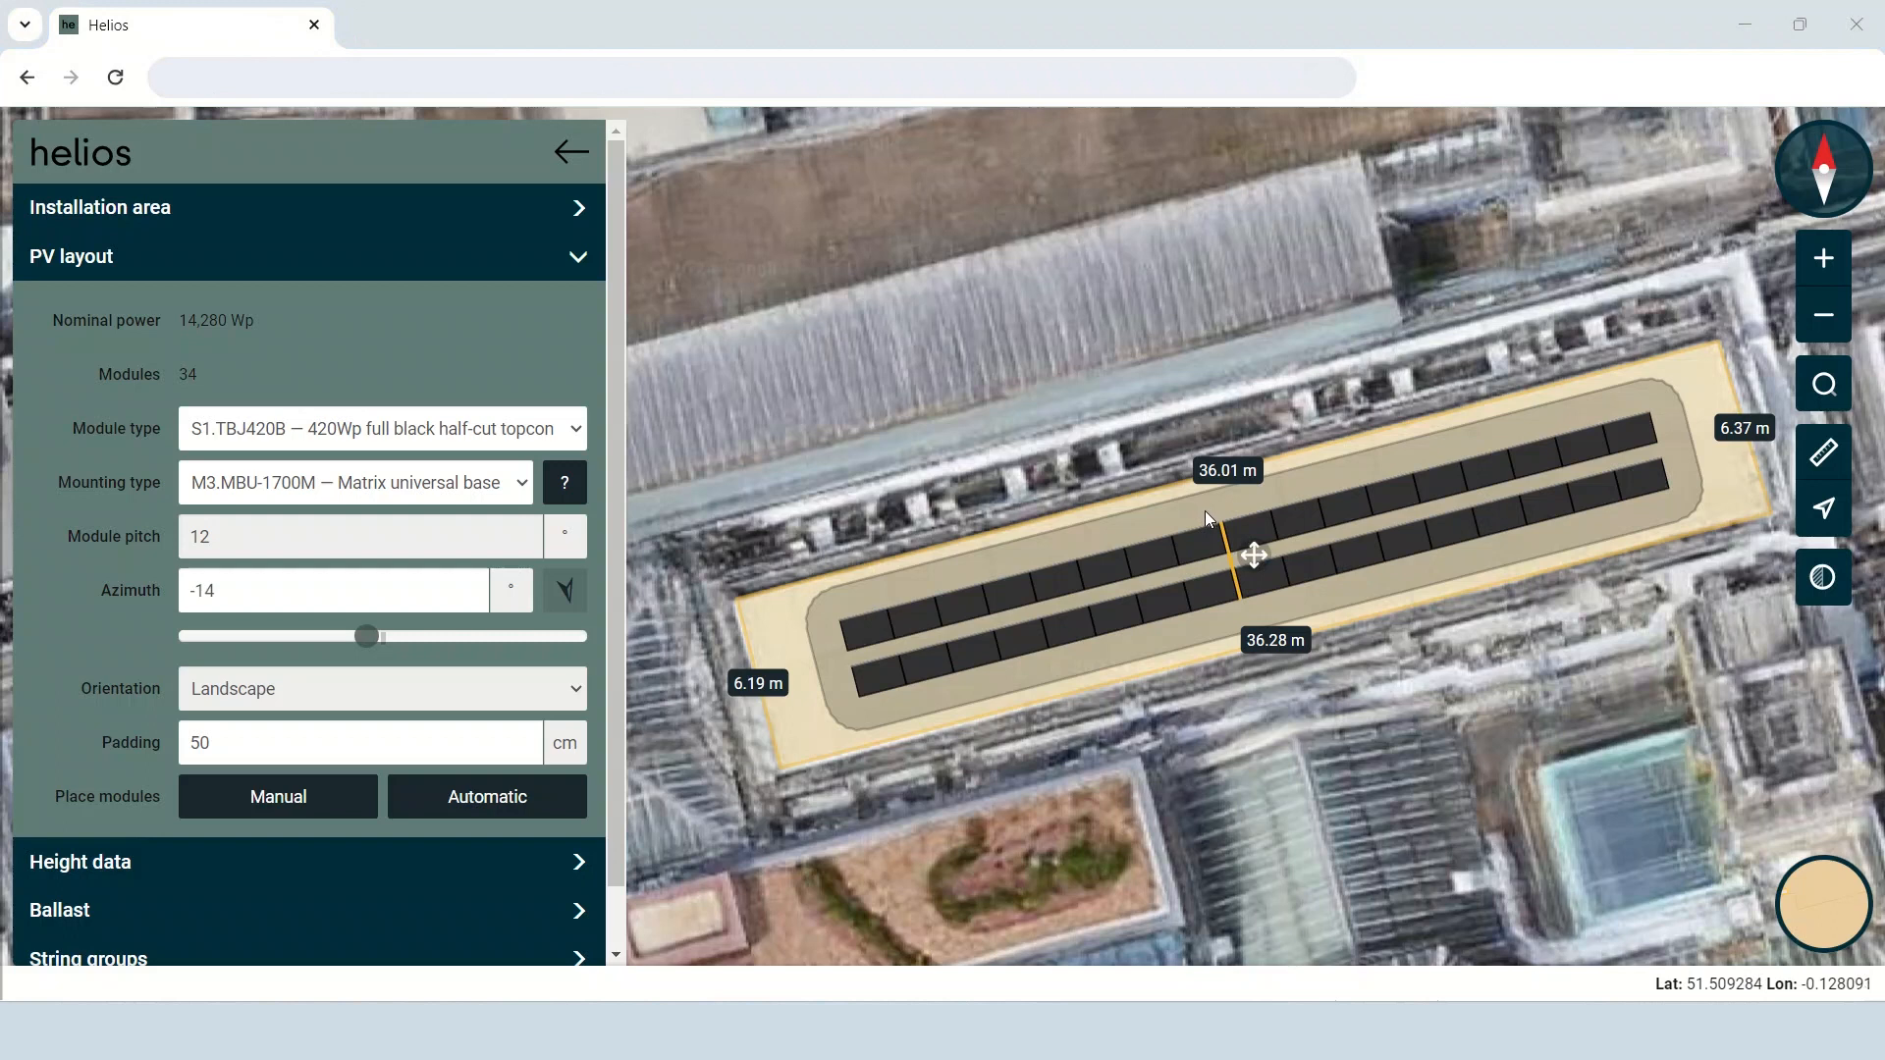
left_click(1254, 557)
left_click(1204, 501)
left_click_drag(1254, 556, 1164, 281)
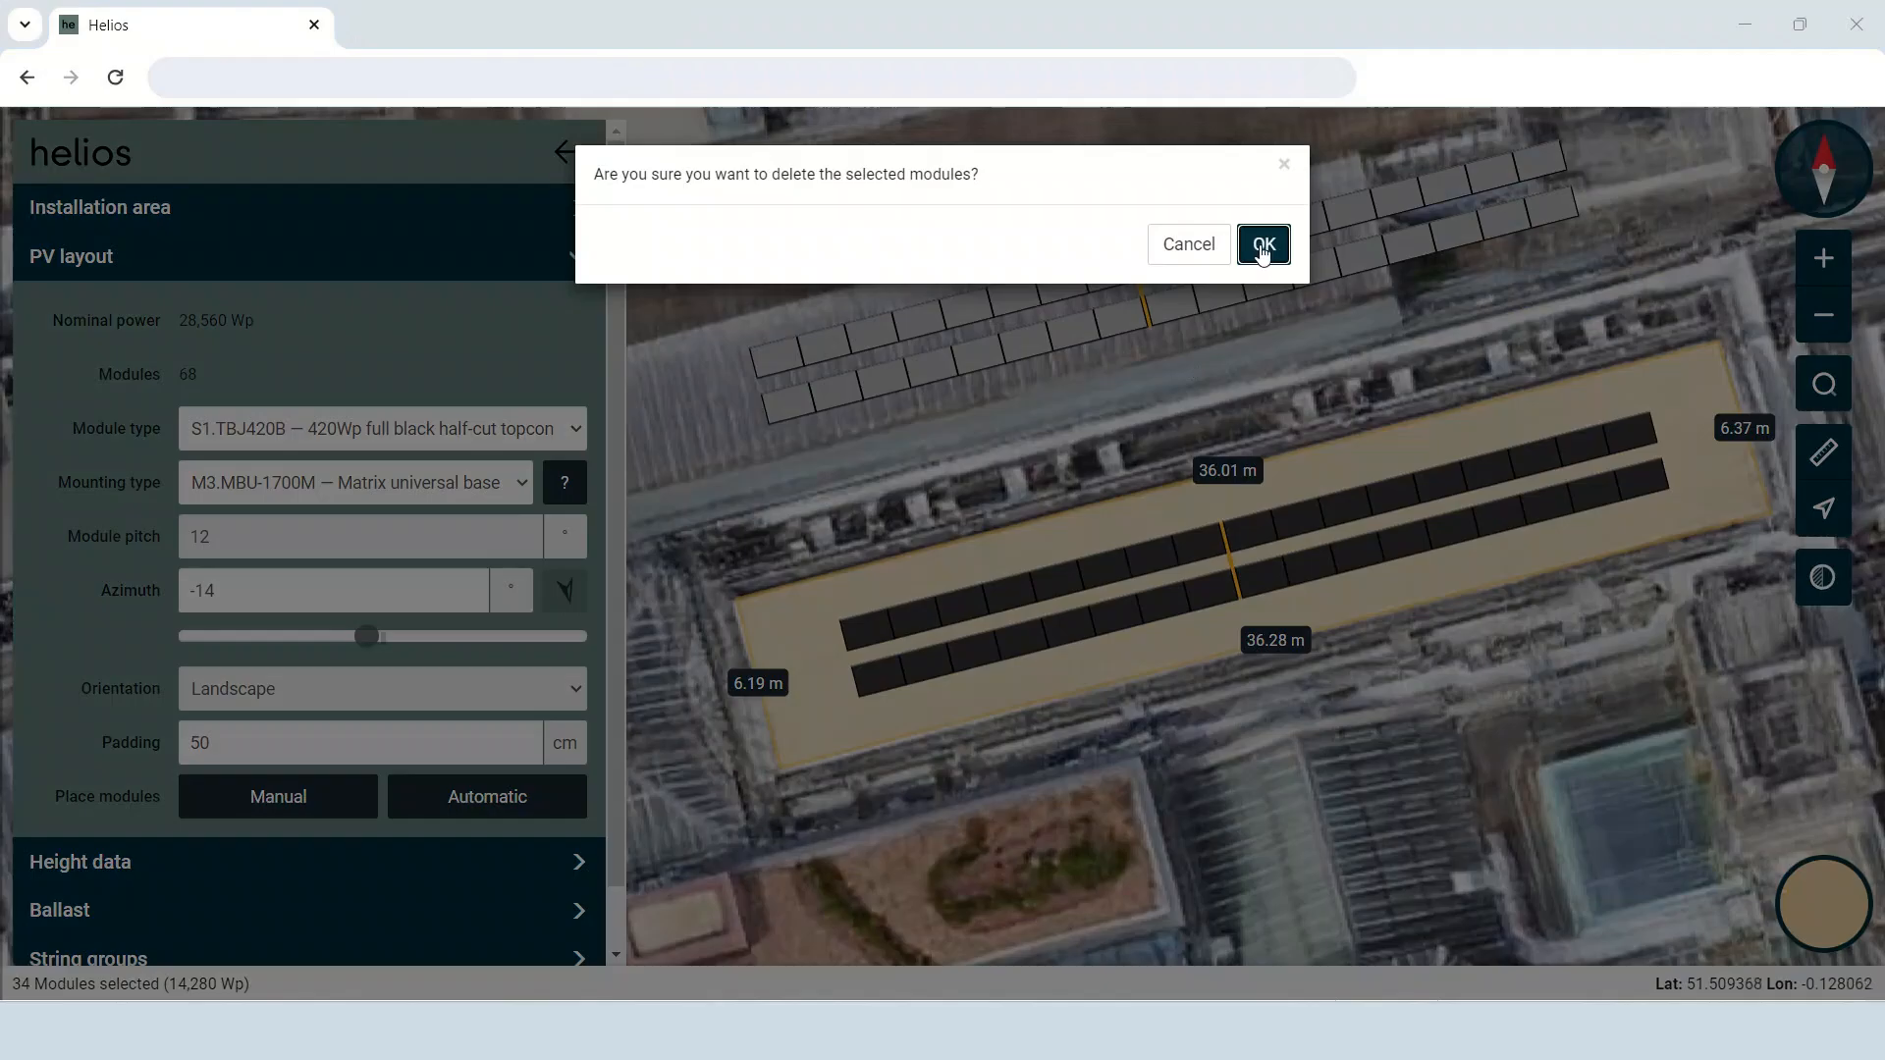
left_click(1264, 245)
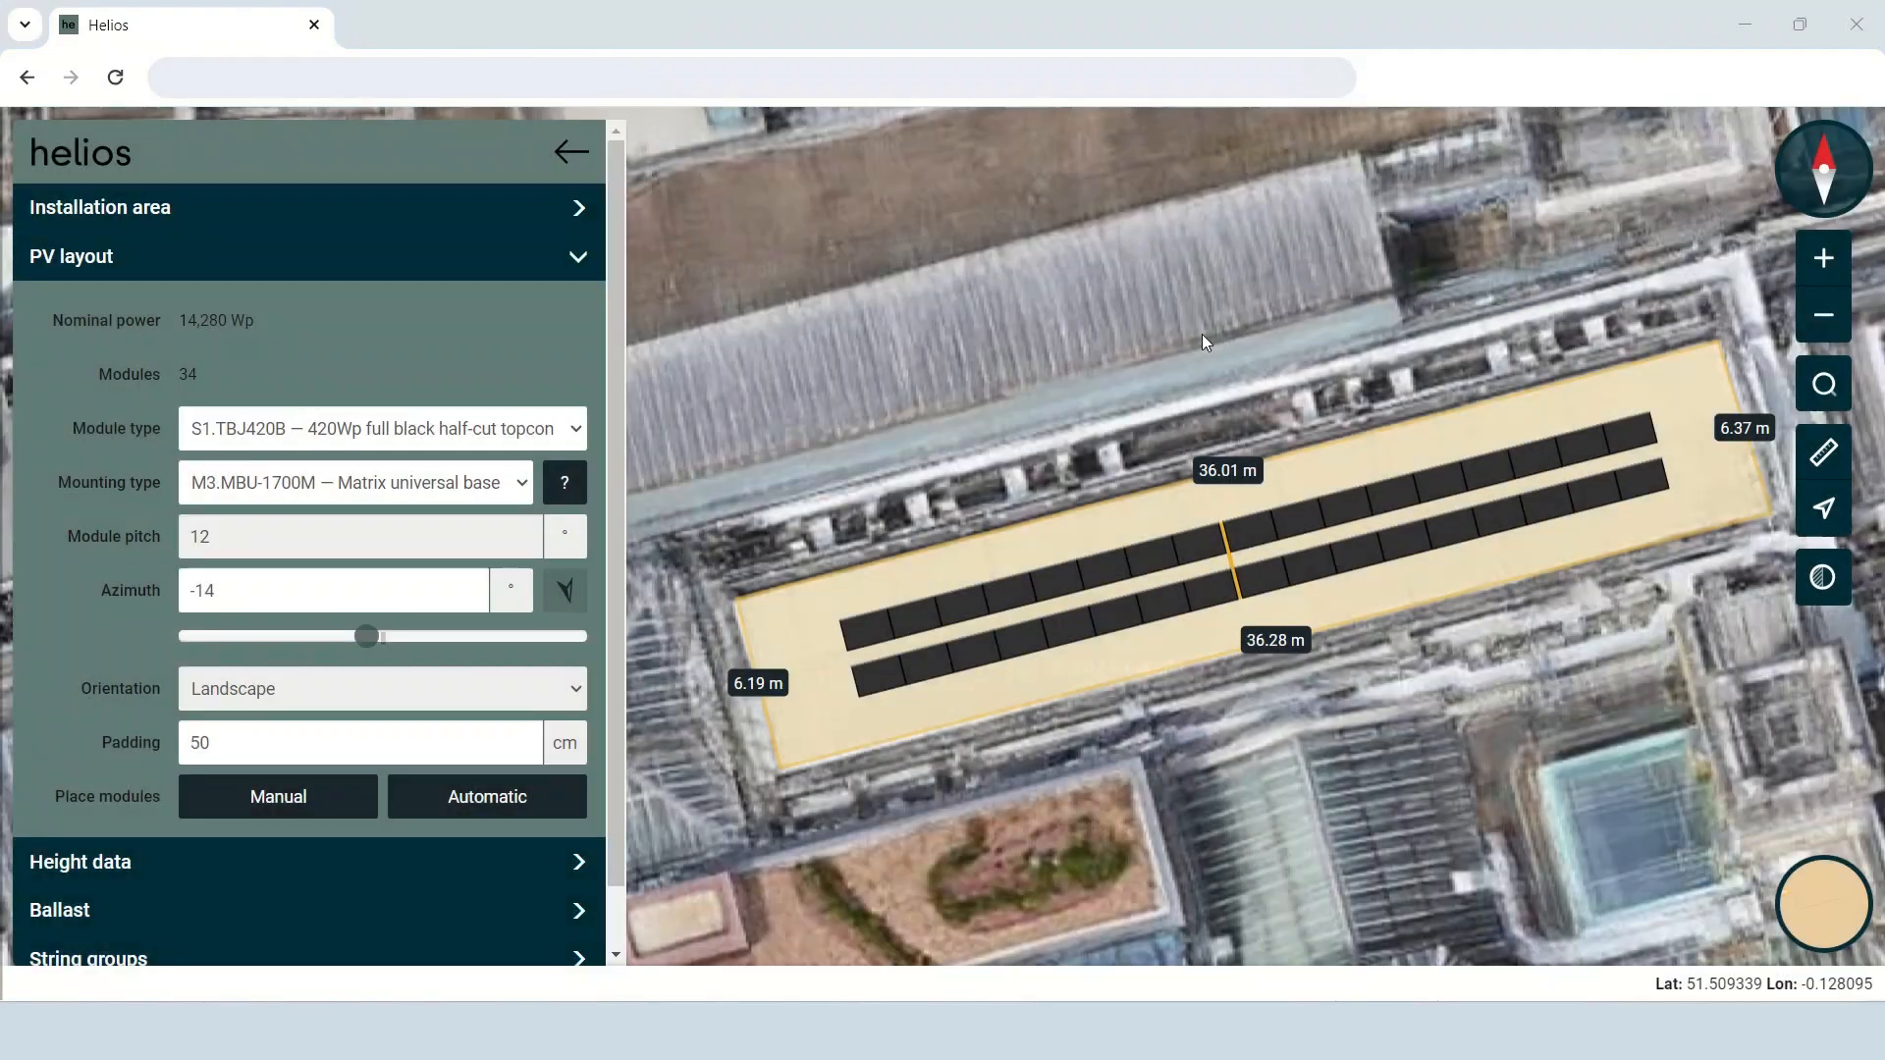
Outline a new rectangular obstacle of about 4.7 by 2.7 m over the small rooftop structure southwest of the installation area.
left_click(402, 851)
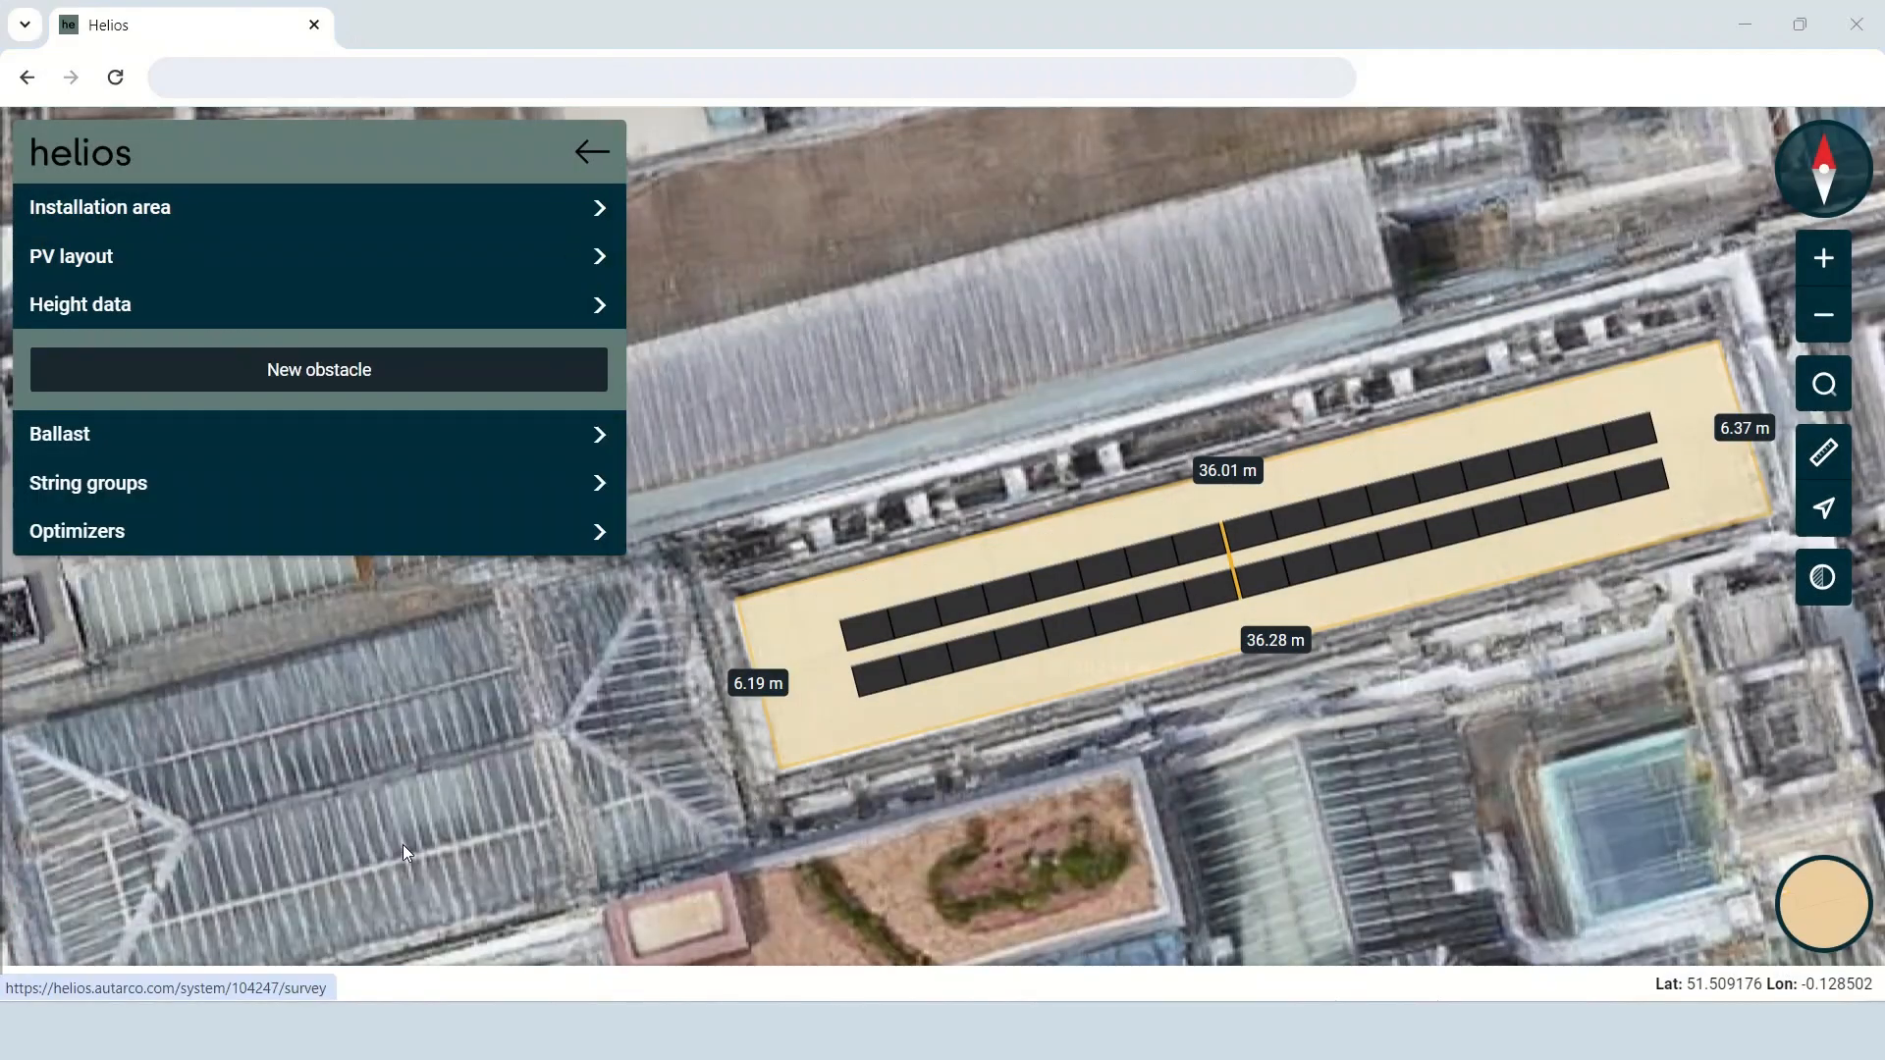
left_click(379, 373)
left_click_drag(613, 857, 793, 425)
left_click(791, 427)
left_click(921, 392)
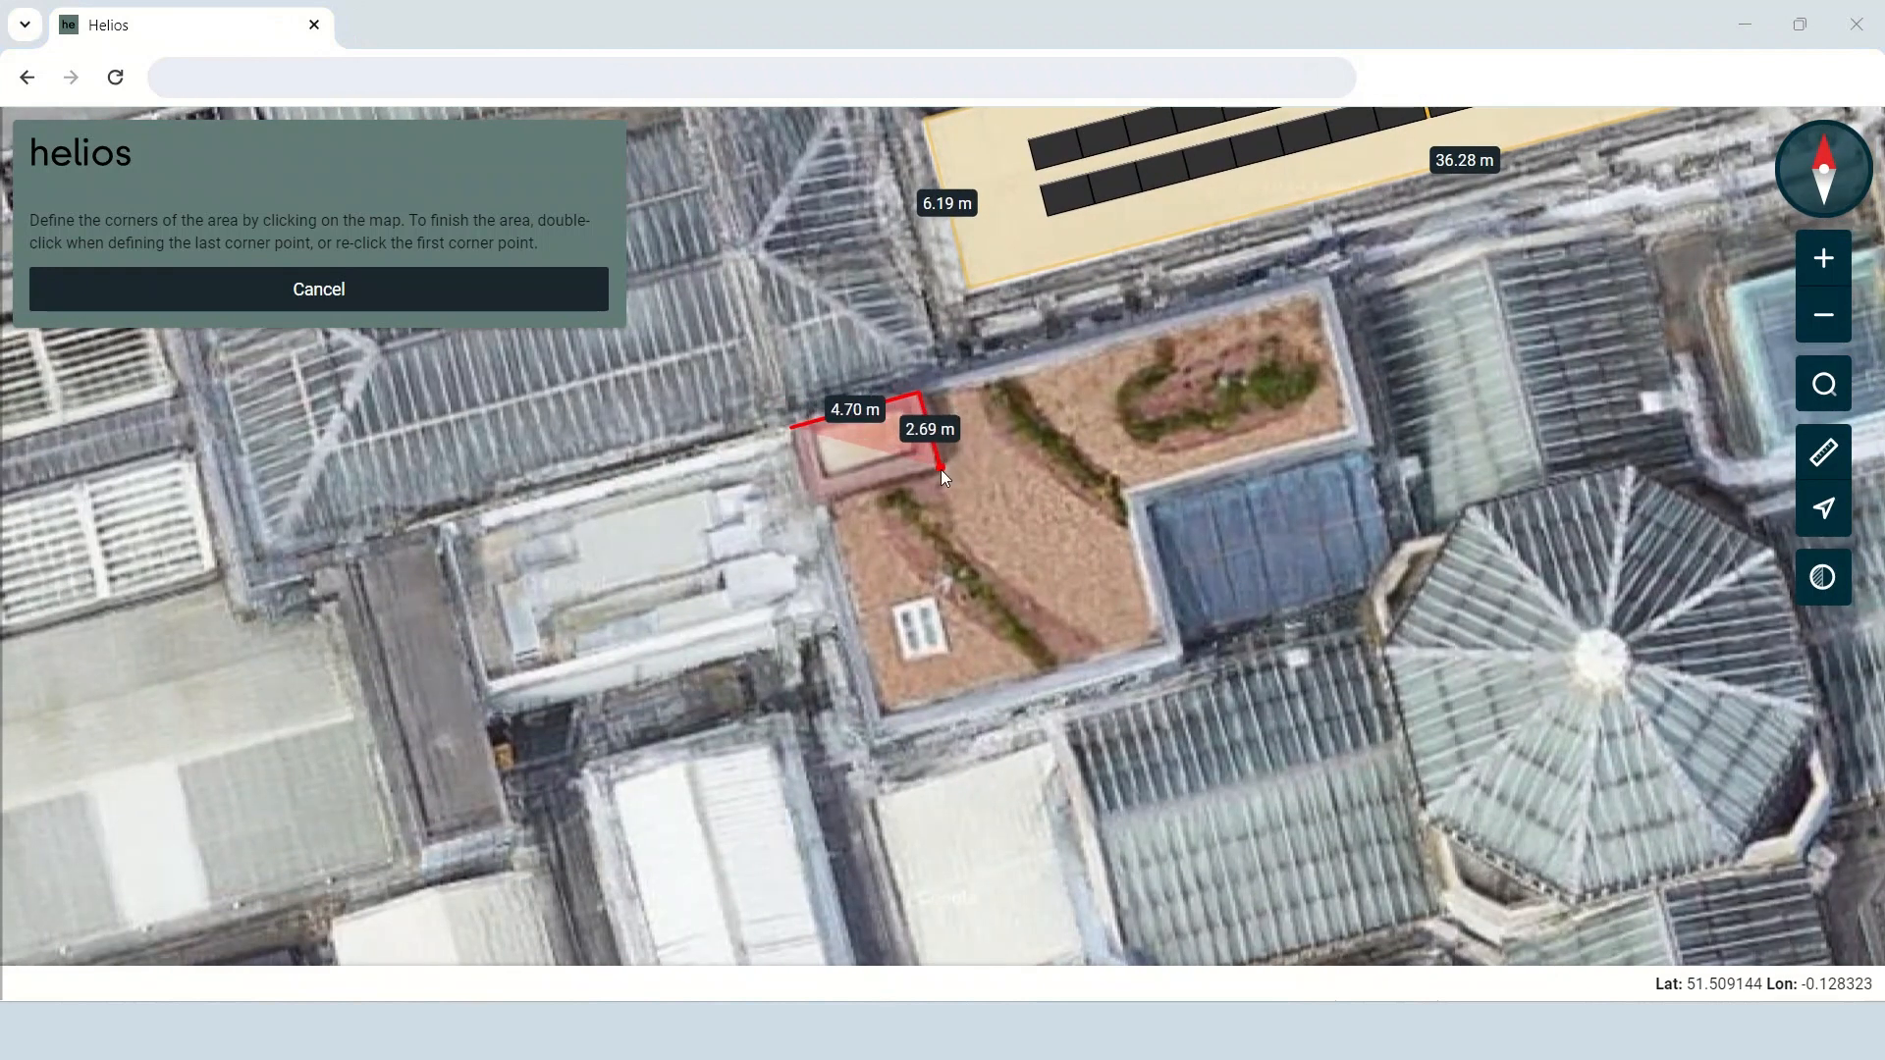
left_click(940, 471)
double_click(808, 499)
Name the obstacle "technical room" and define its 1 m height relative to Area 1.
left_click_drag(345, 475, 135, 497)
type("technical room")
left_click(230, 539)
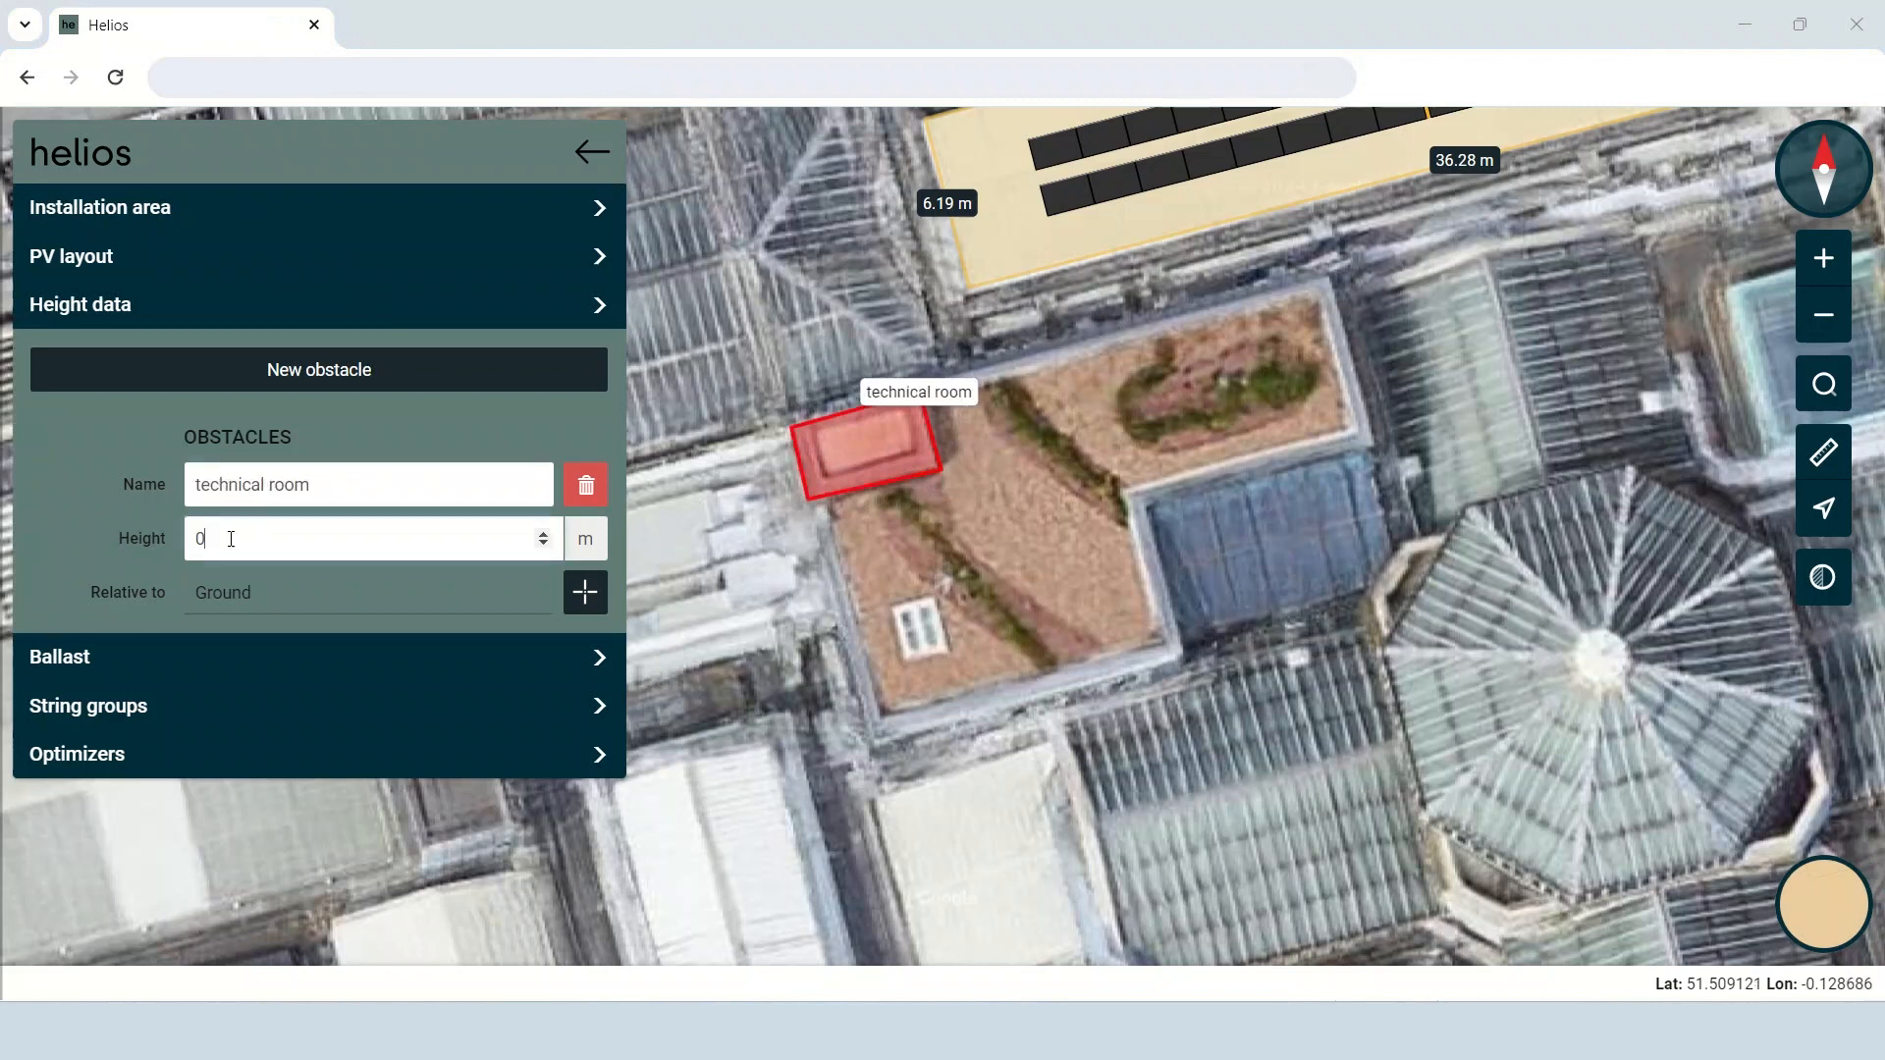
left_click(582, 596)
left_click(994, 265)
Configure the ballast calculation with terrain category III, area with regular cover of vegetation/buildings/obstacles, and Bitumen roofing.
left_click_drag(741, 449, 920, 631)
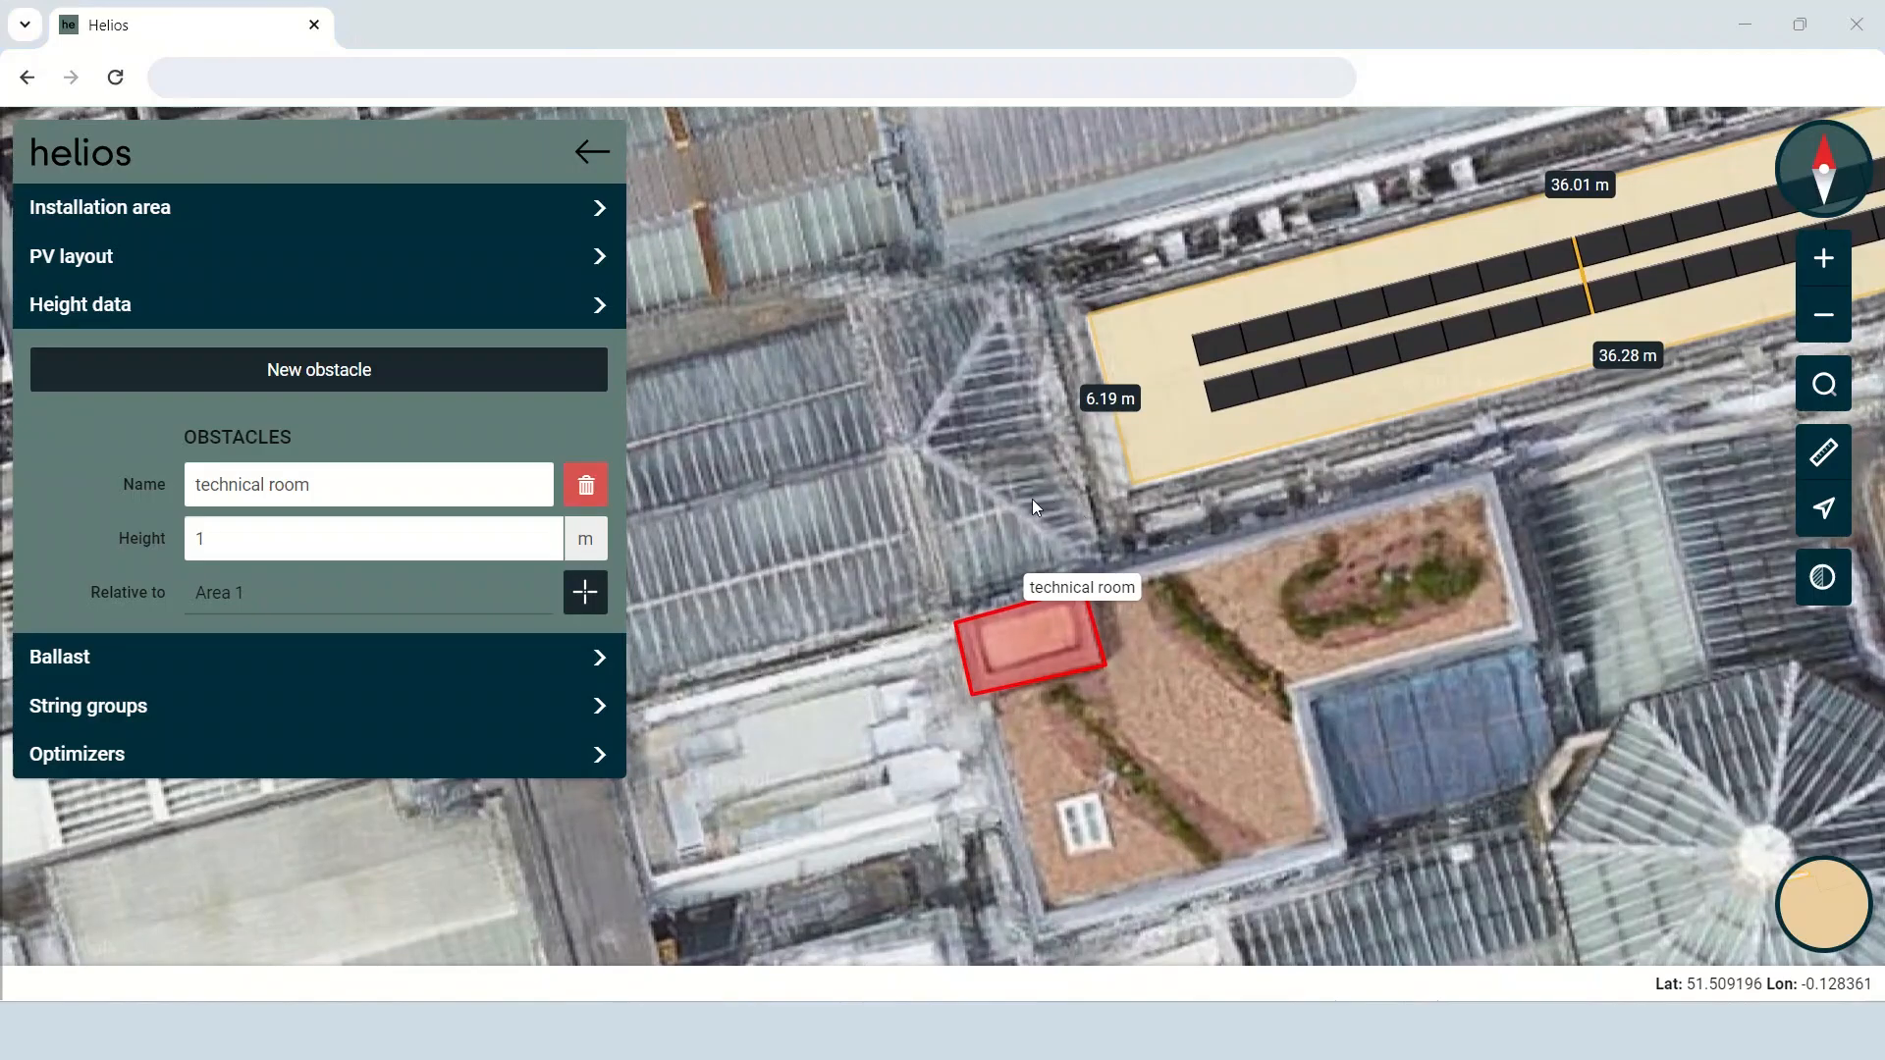
left_click_drag(1104, 514, 719, 660)
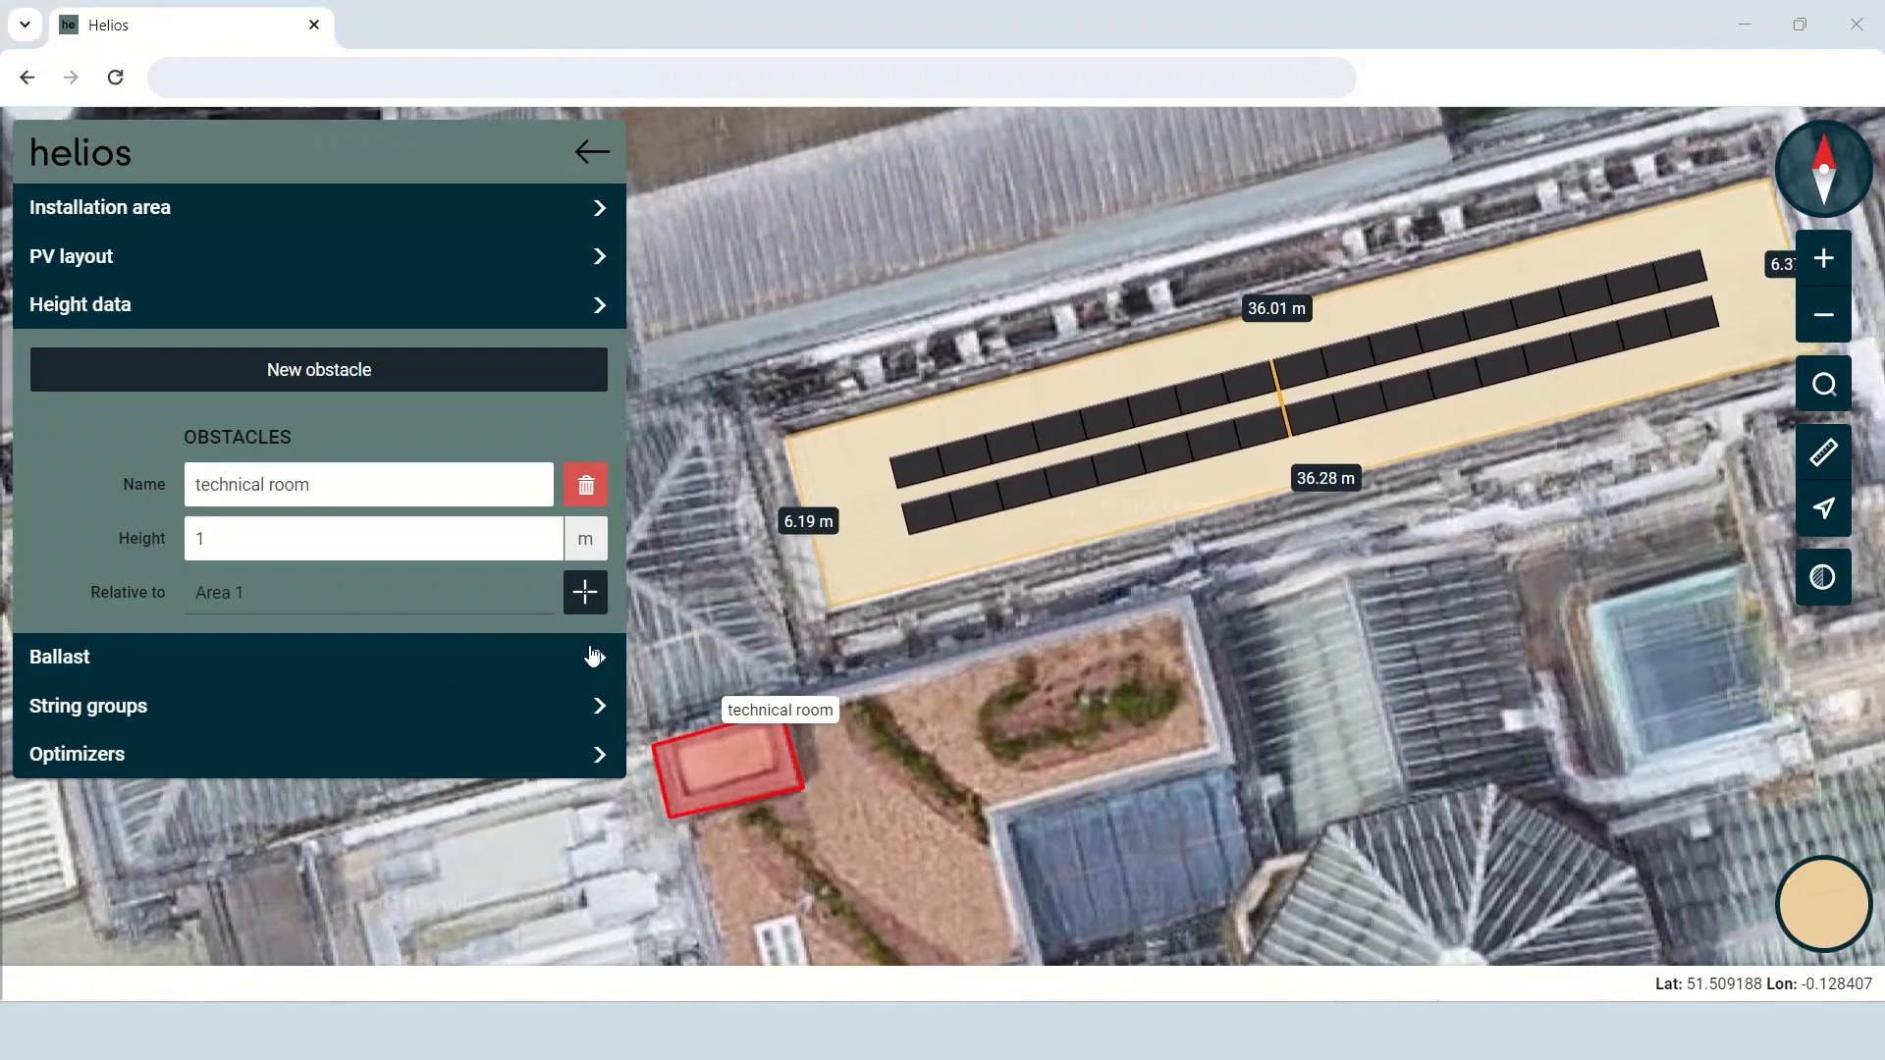
left_click(328, 660)
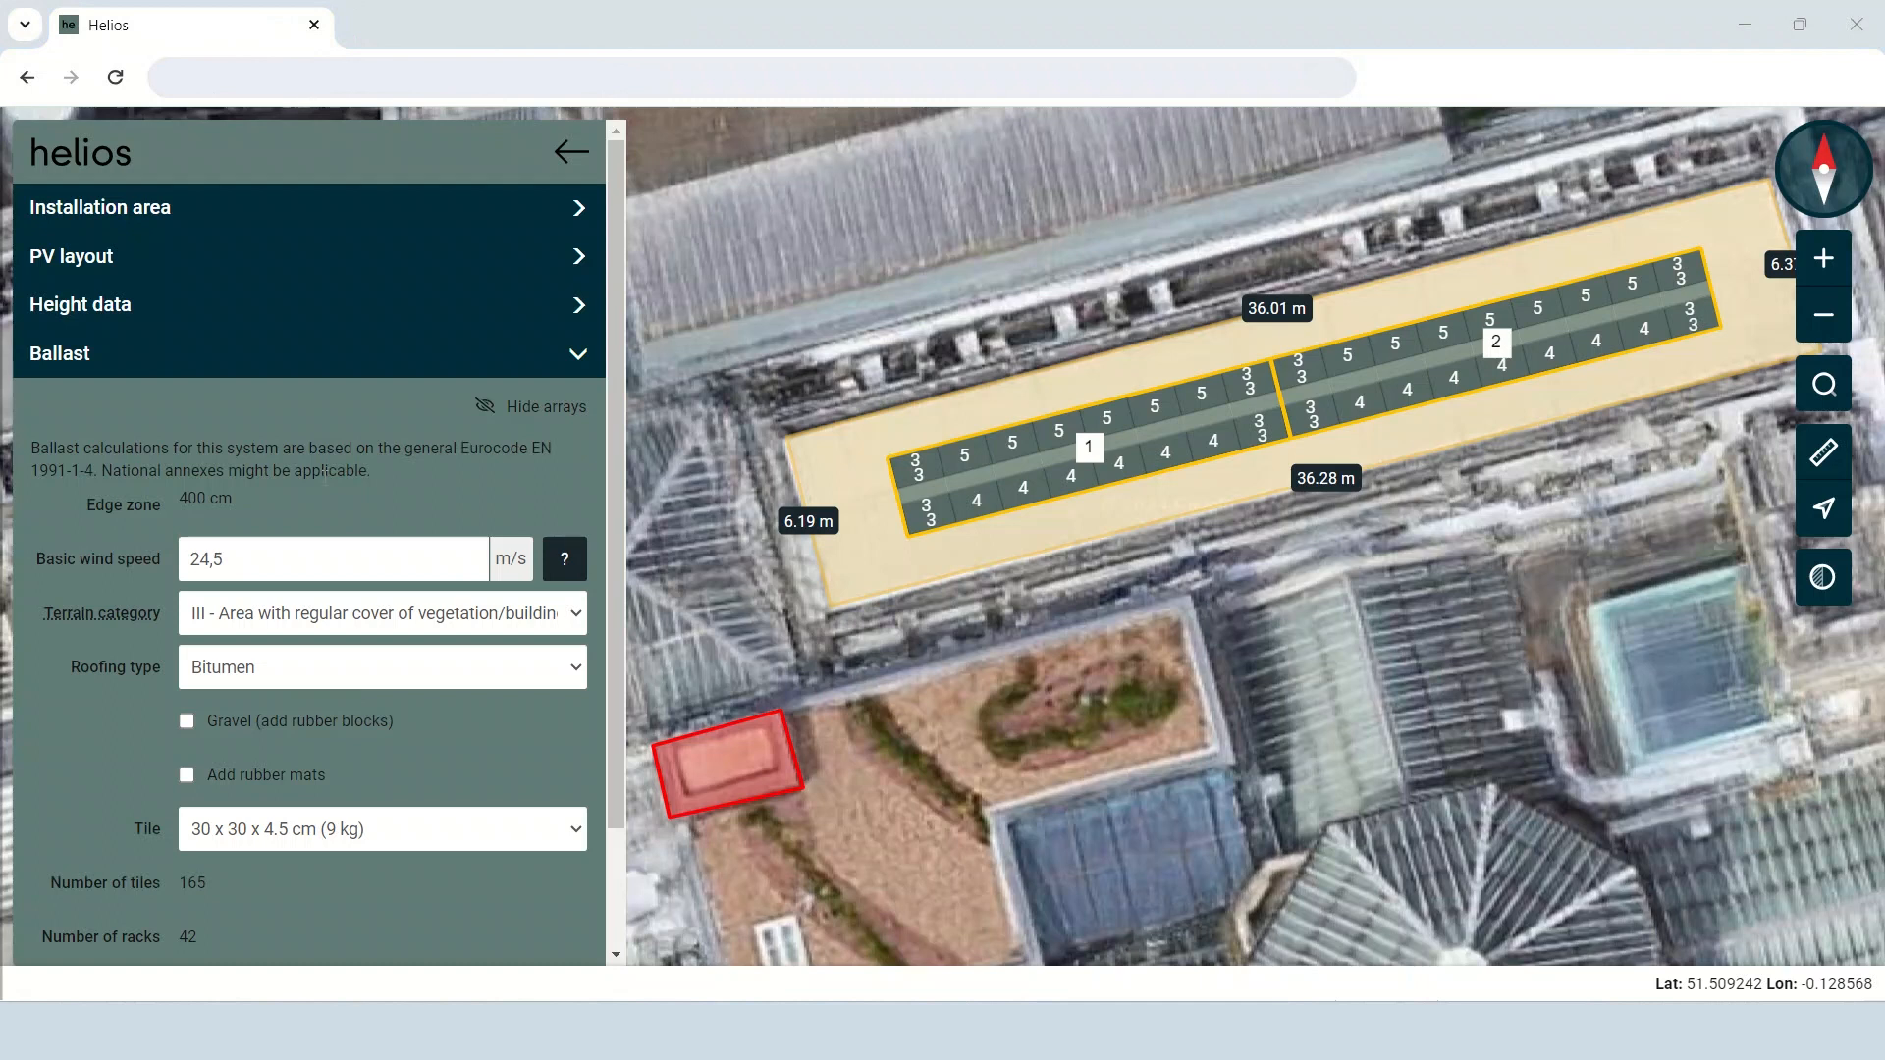
left_click(316, 624)
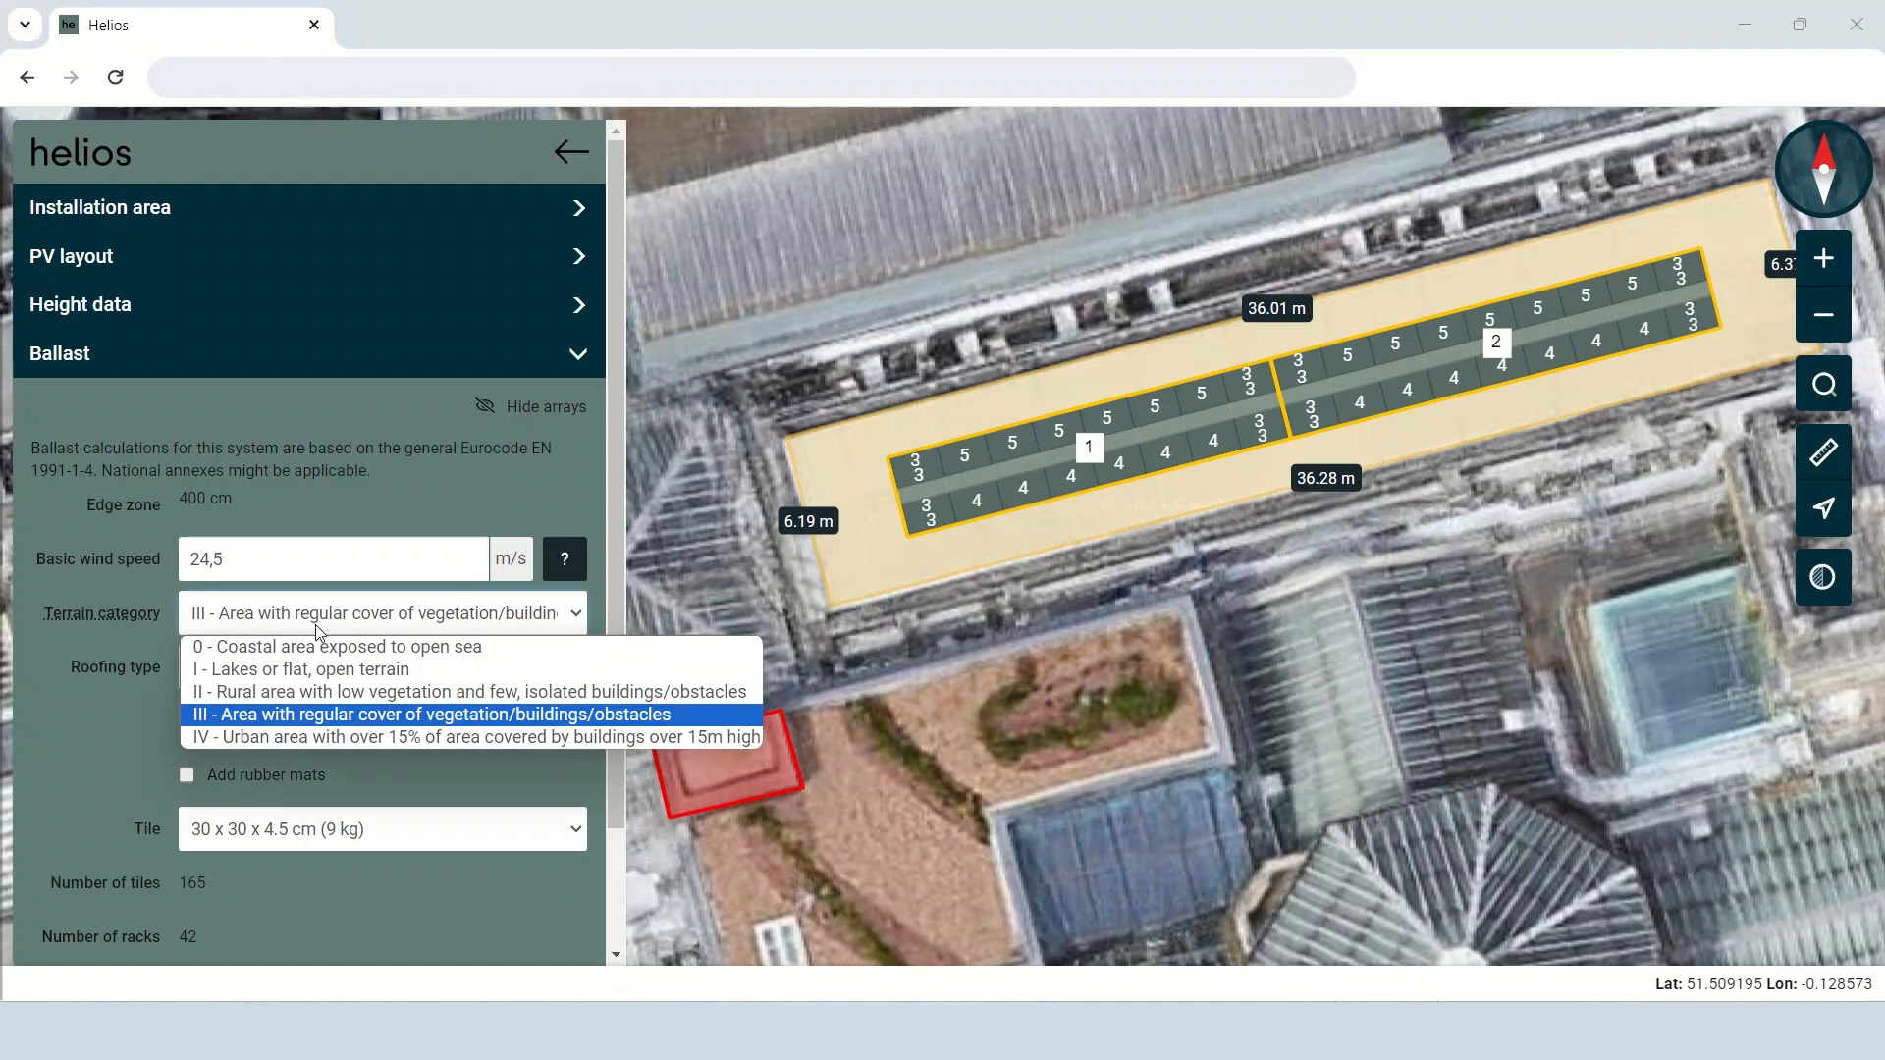
left_click(354, 724)
left_click(322, 673)
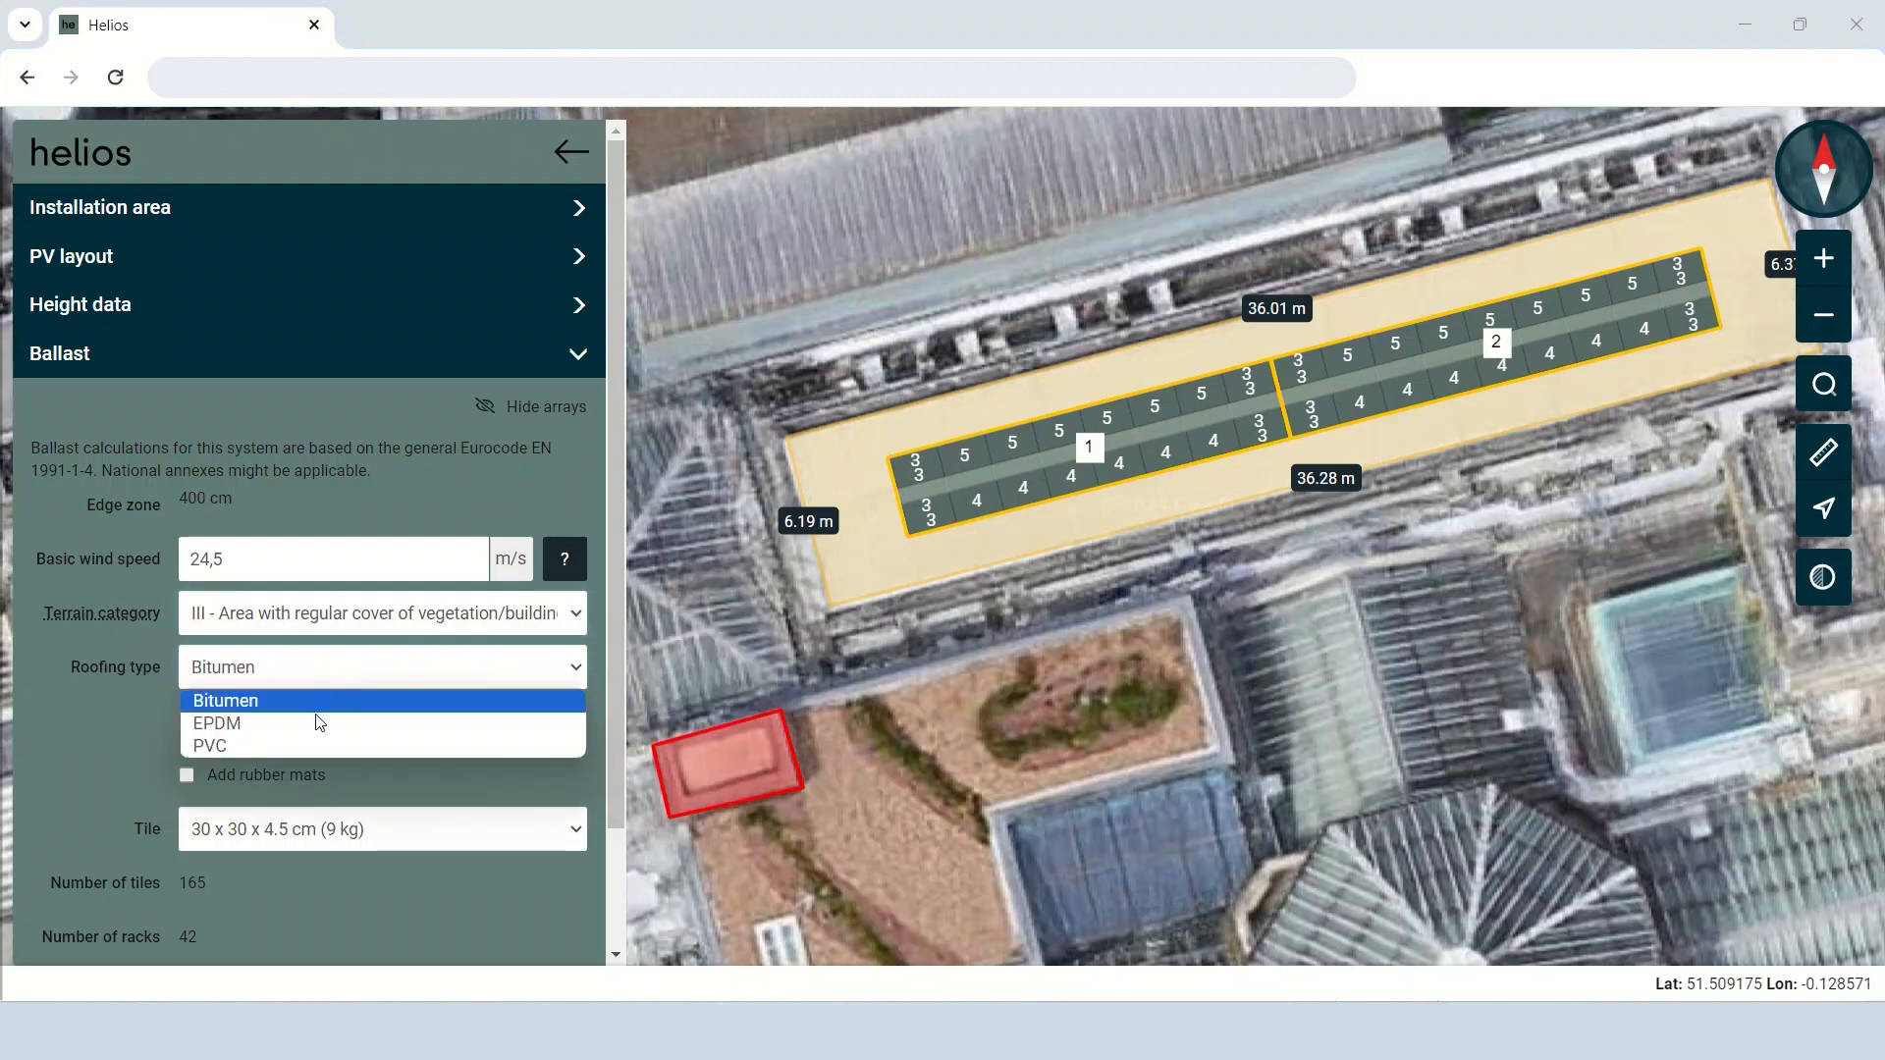
left_click(320, 701)
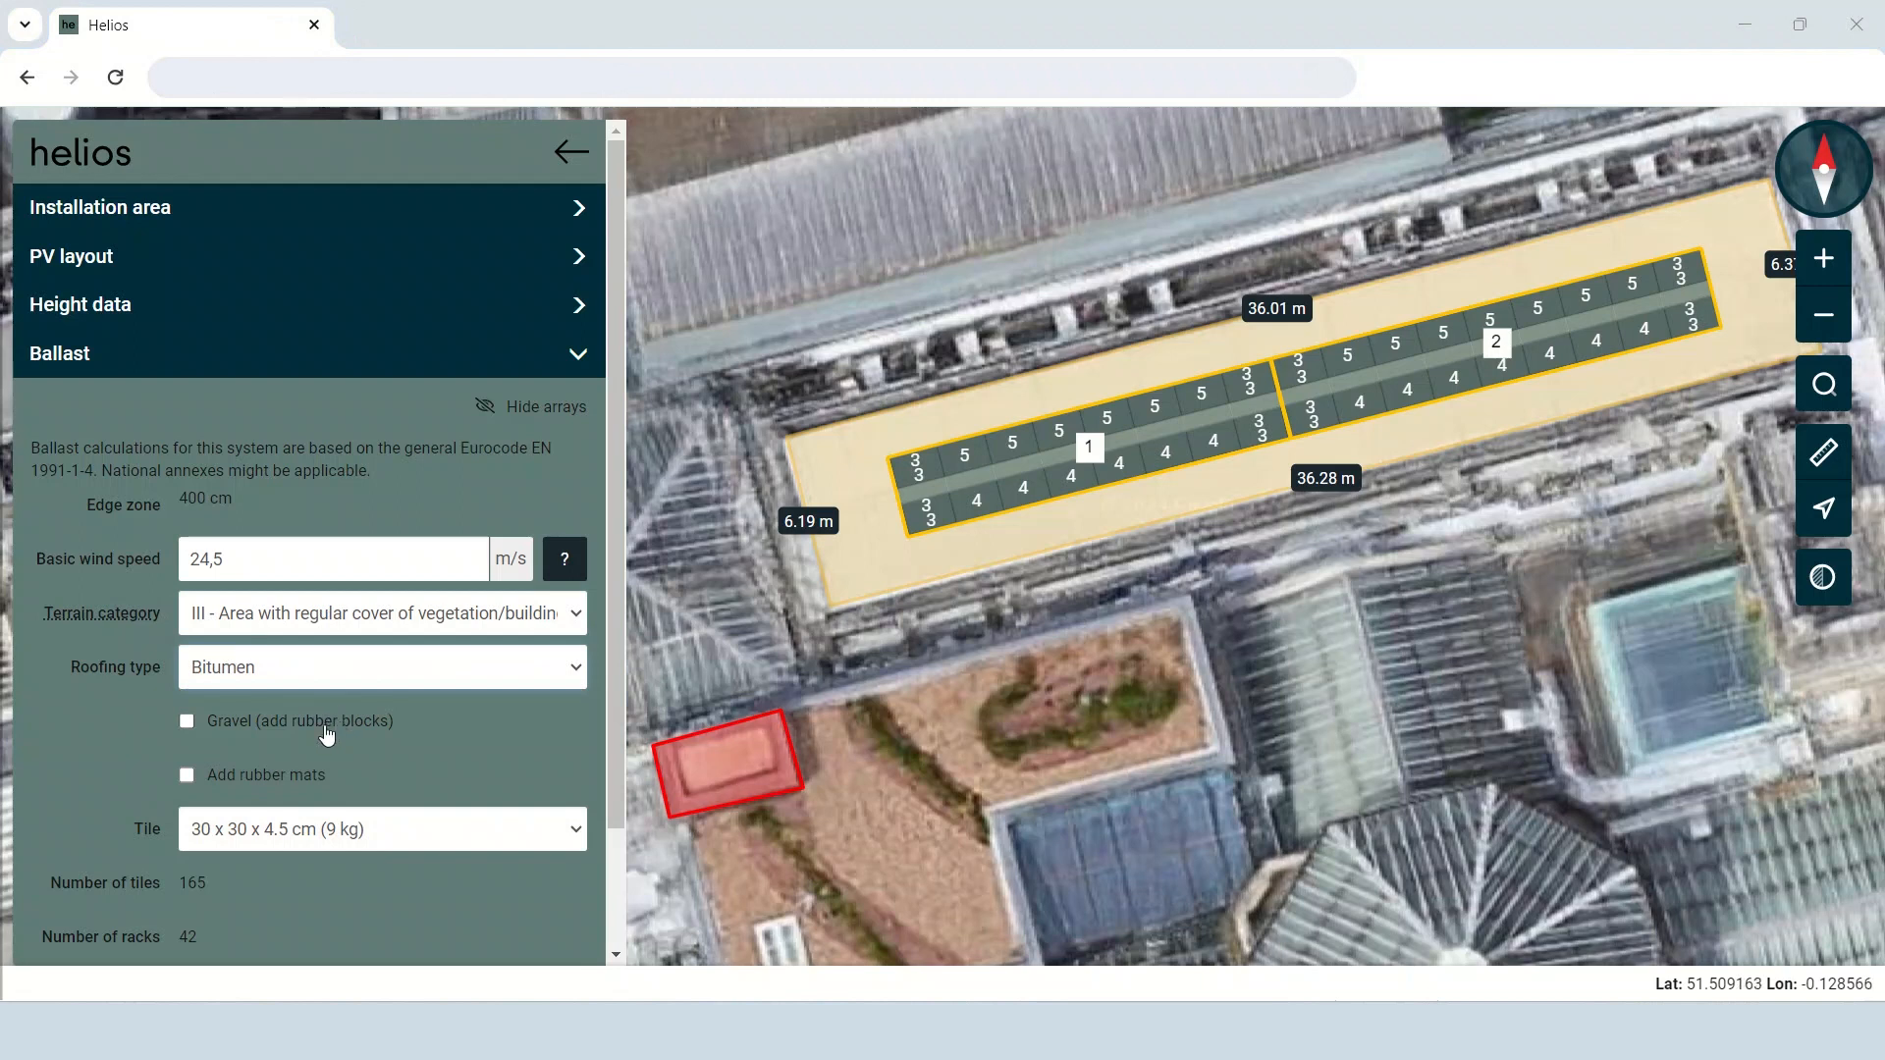
Set the ballast tile to 30 x 30 x 5 cm (10 kg), leaving the gravel option off.
left_click(187, 721)
scroll(256, 744, "down", 1)
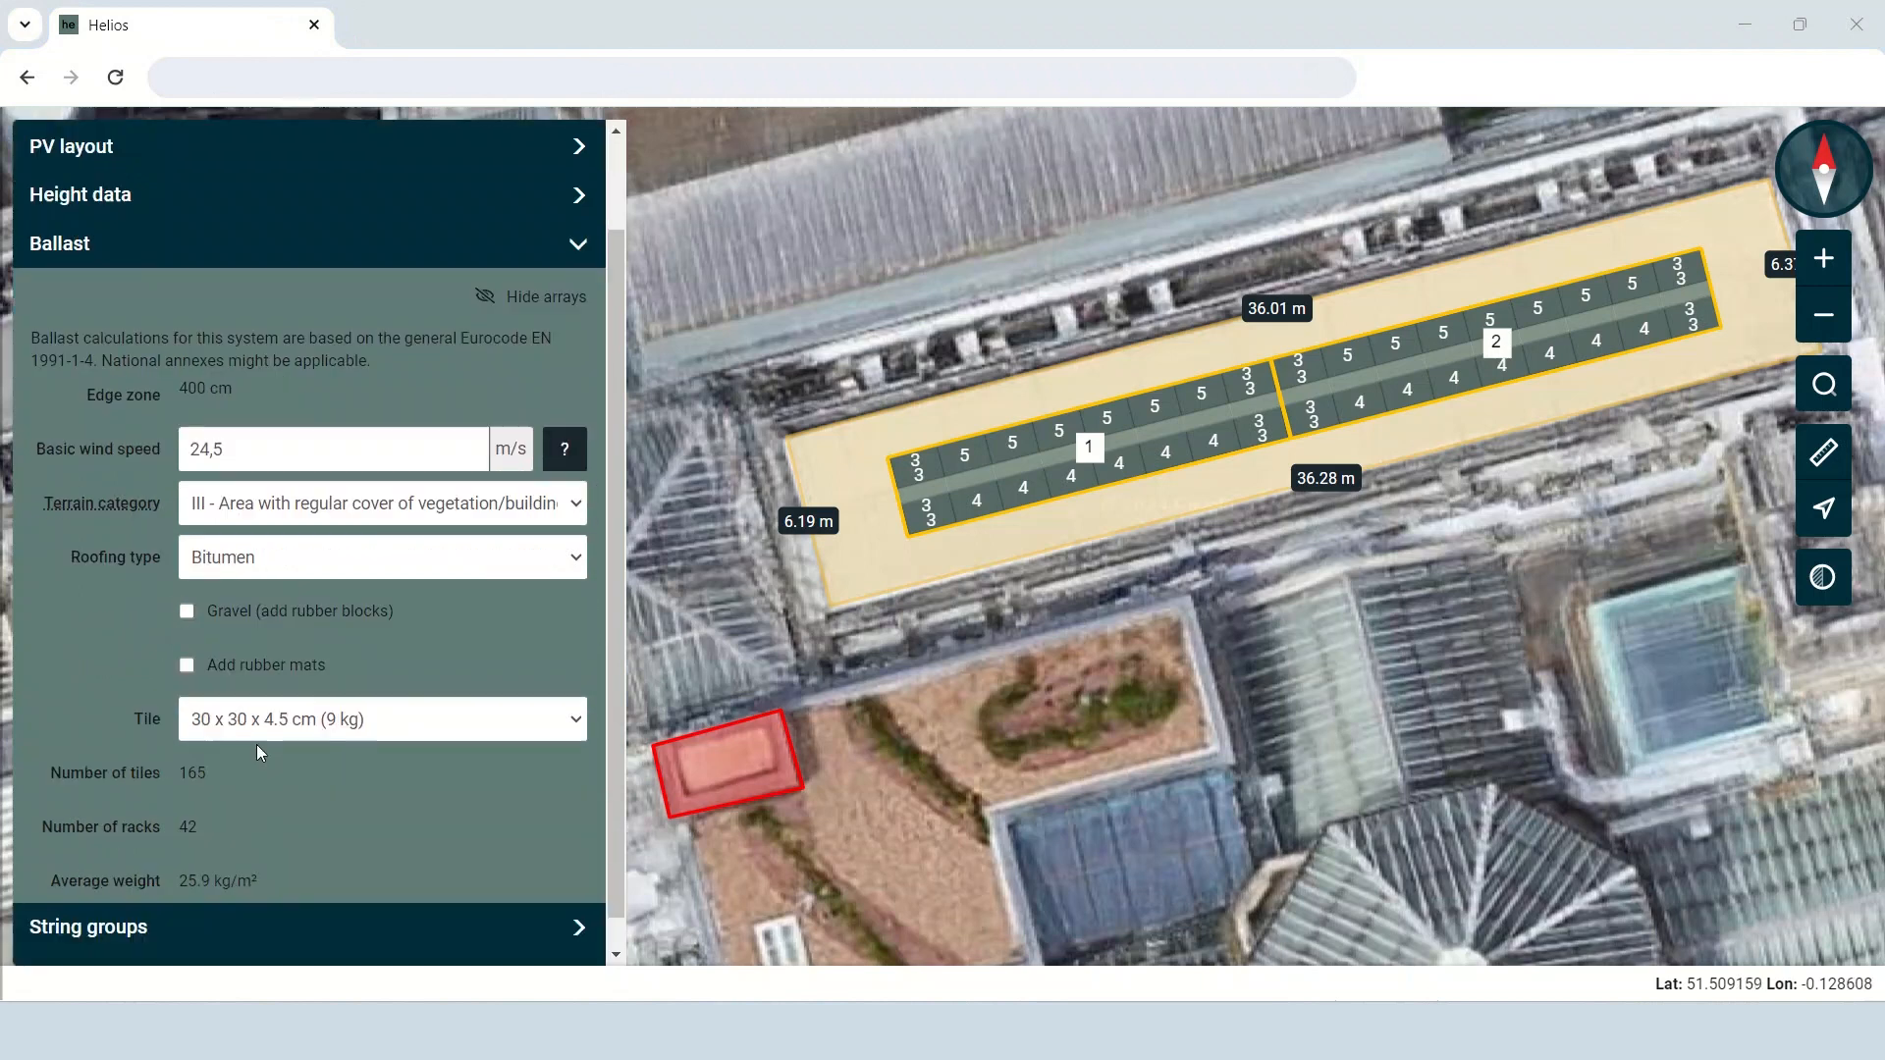
left_click(385, 713)
left_click(369, 811)
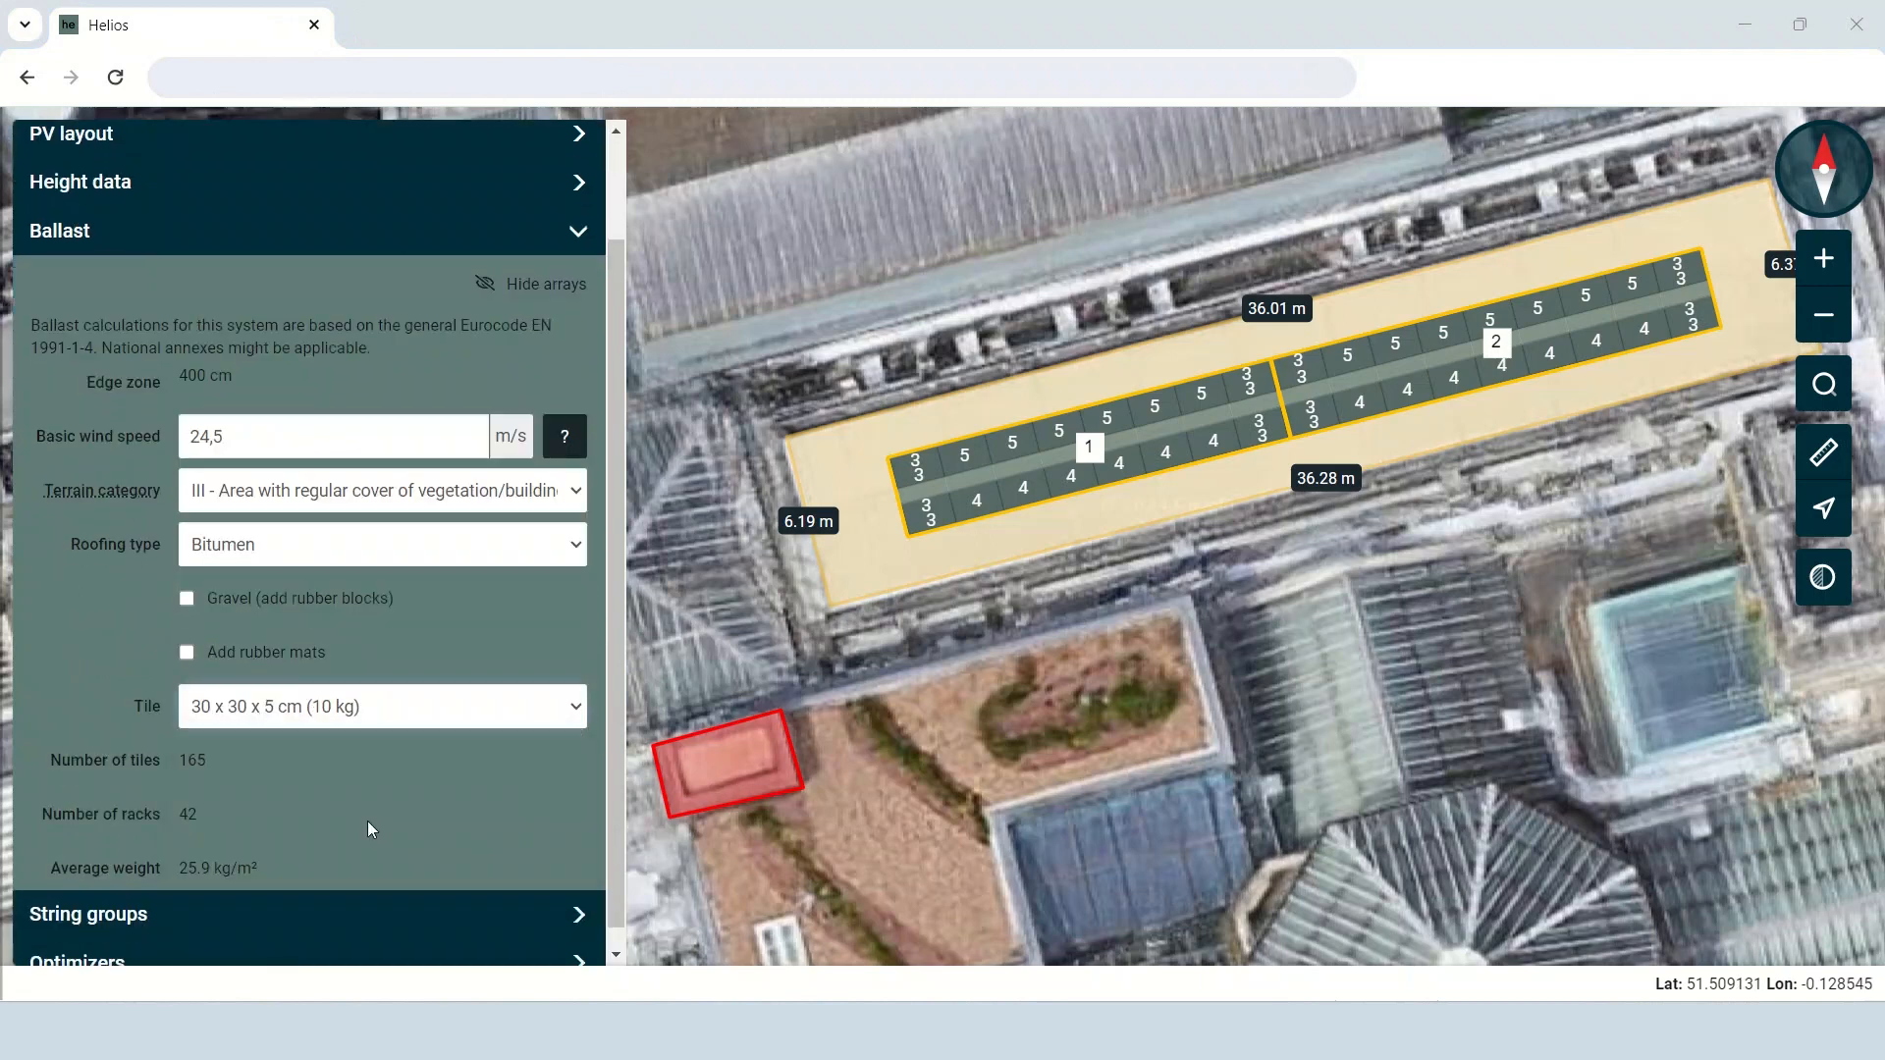
left_click(400, 719)
left_click(379, 871)
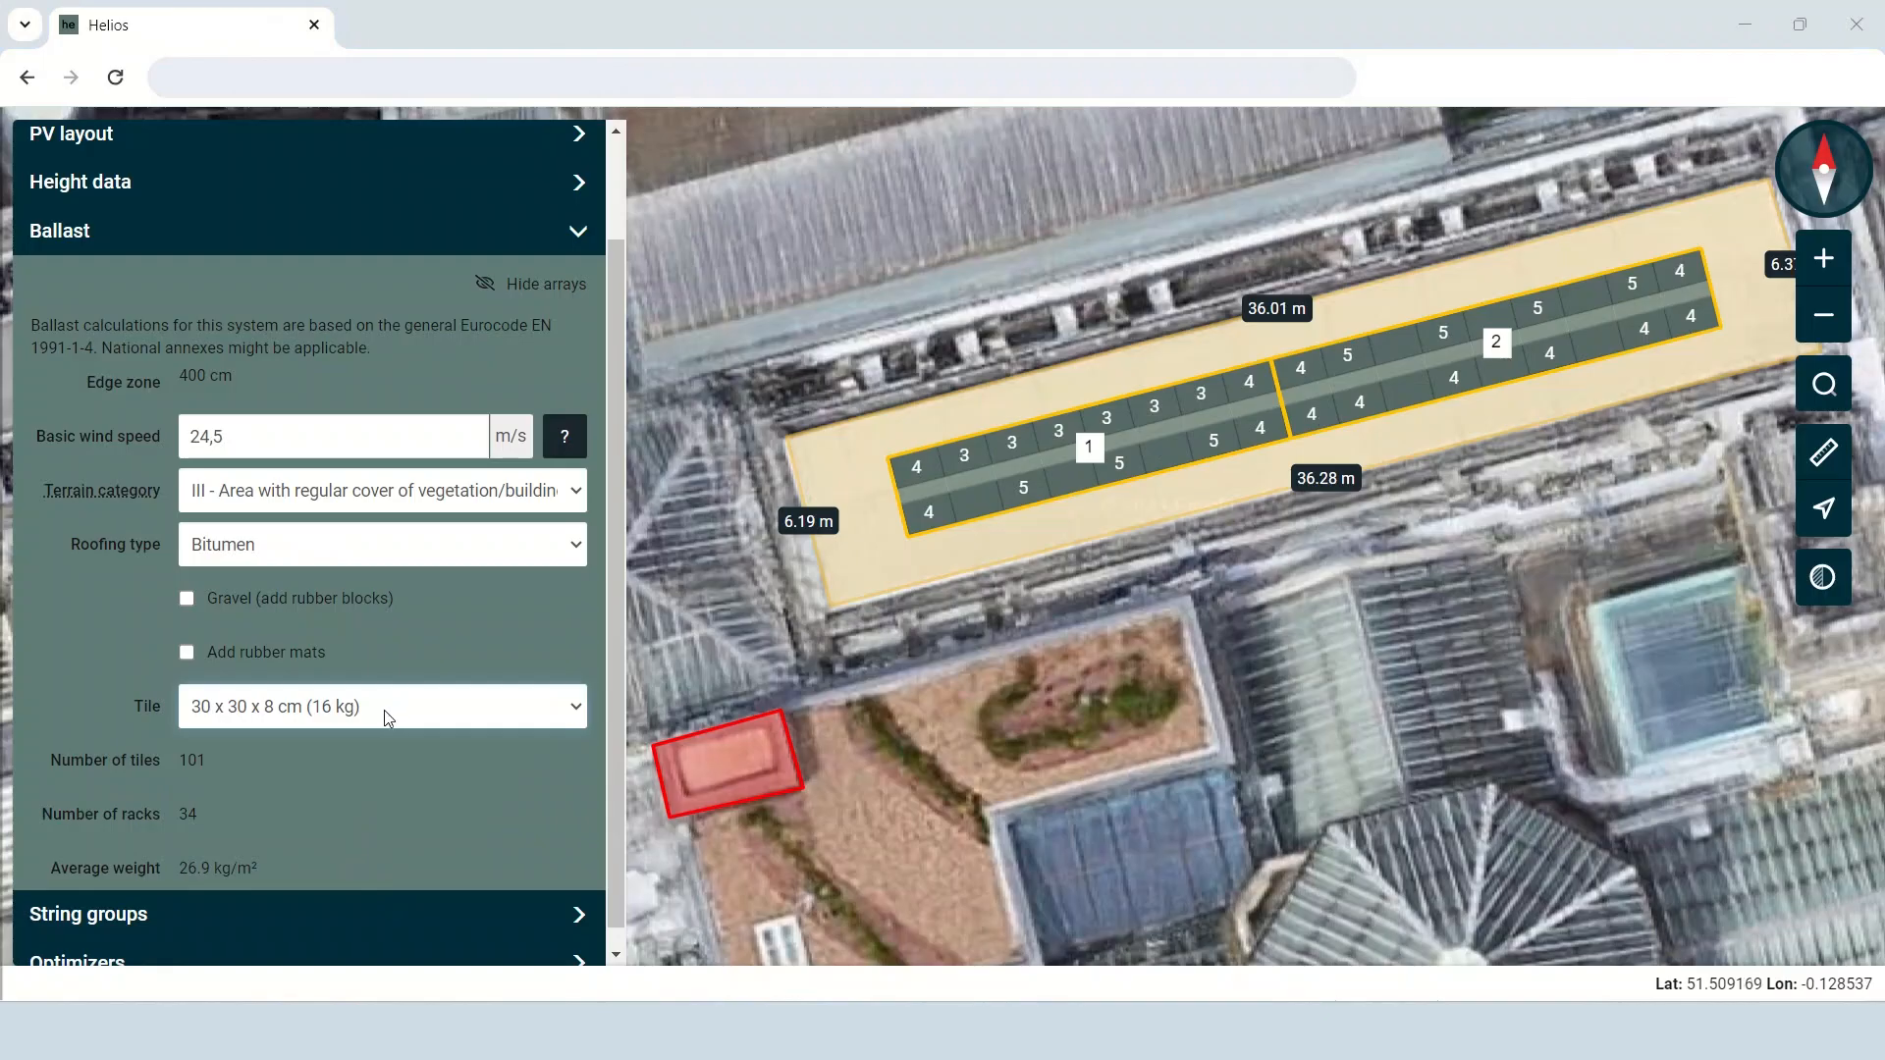
Return to Area 1's PV layout and fill the area with automatically placed modules.
scroll(373, 752, "up", 3)
left_click(577, 145)
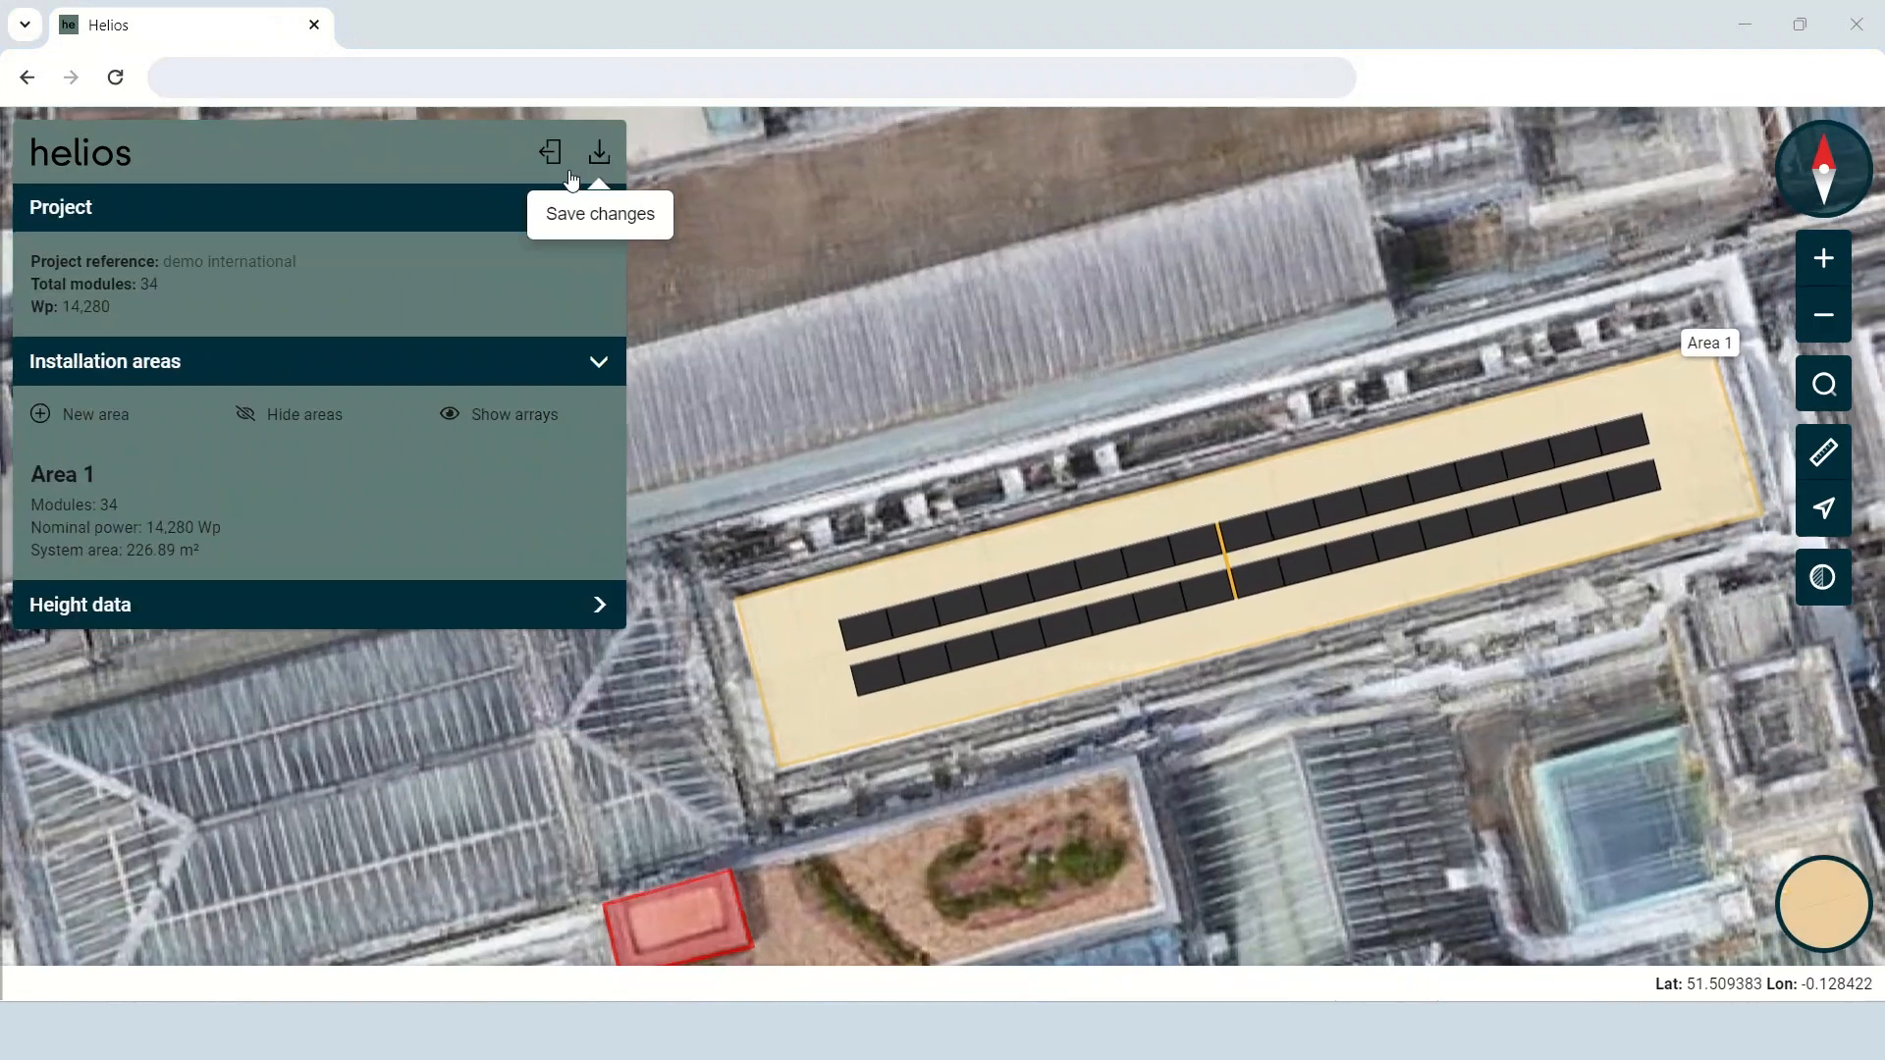
left_click(244, 557)
left_click(298, 551)
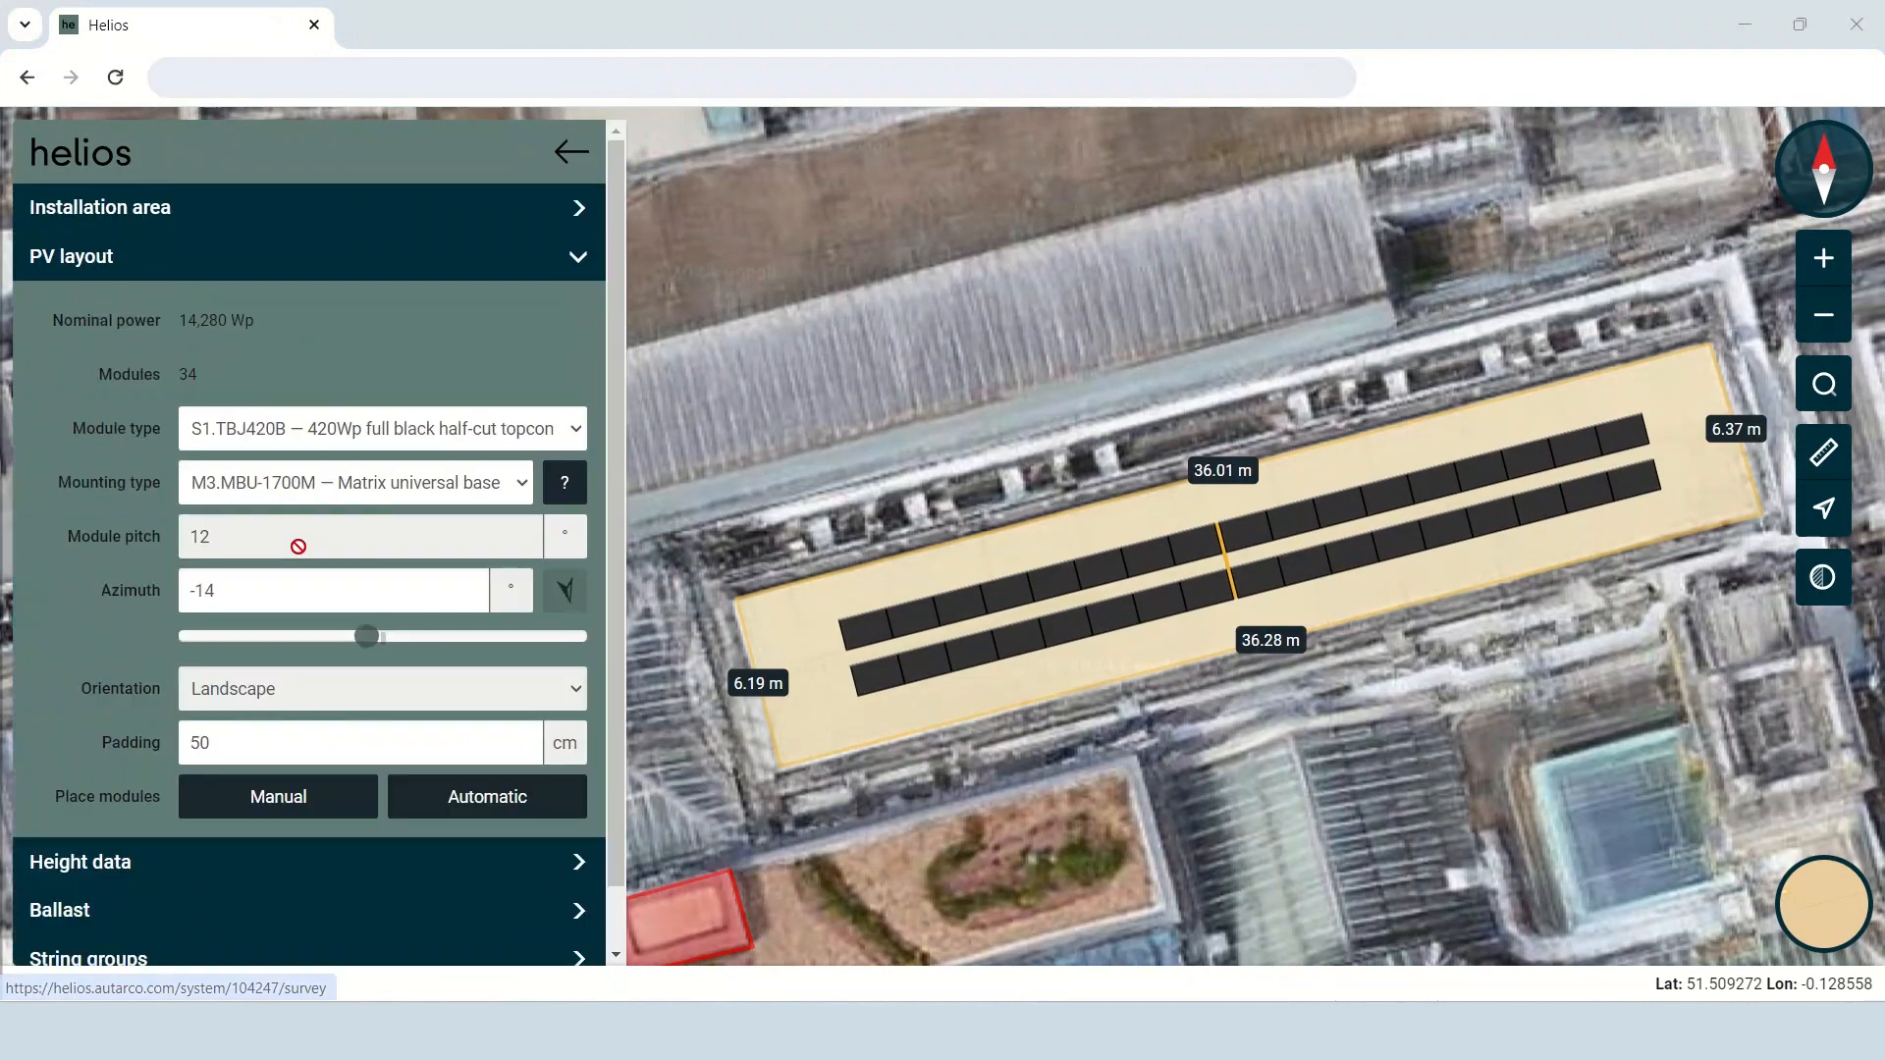
left_click(469, 810)
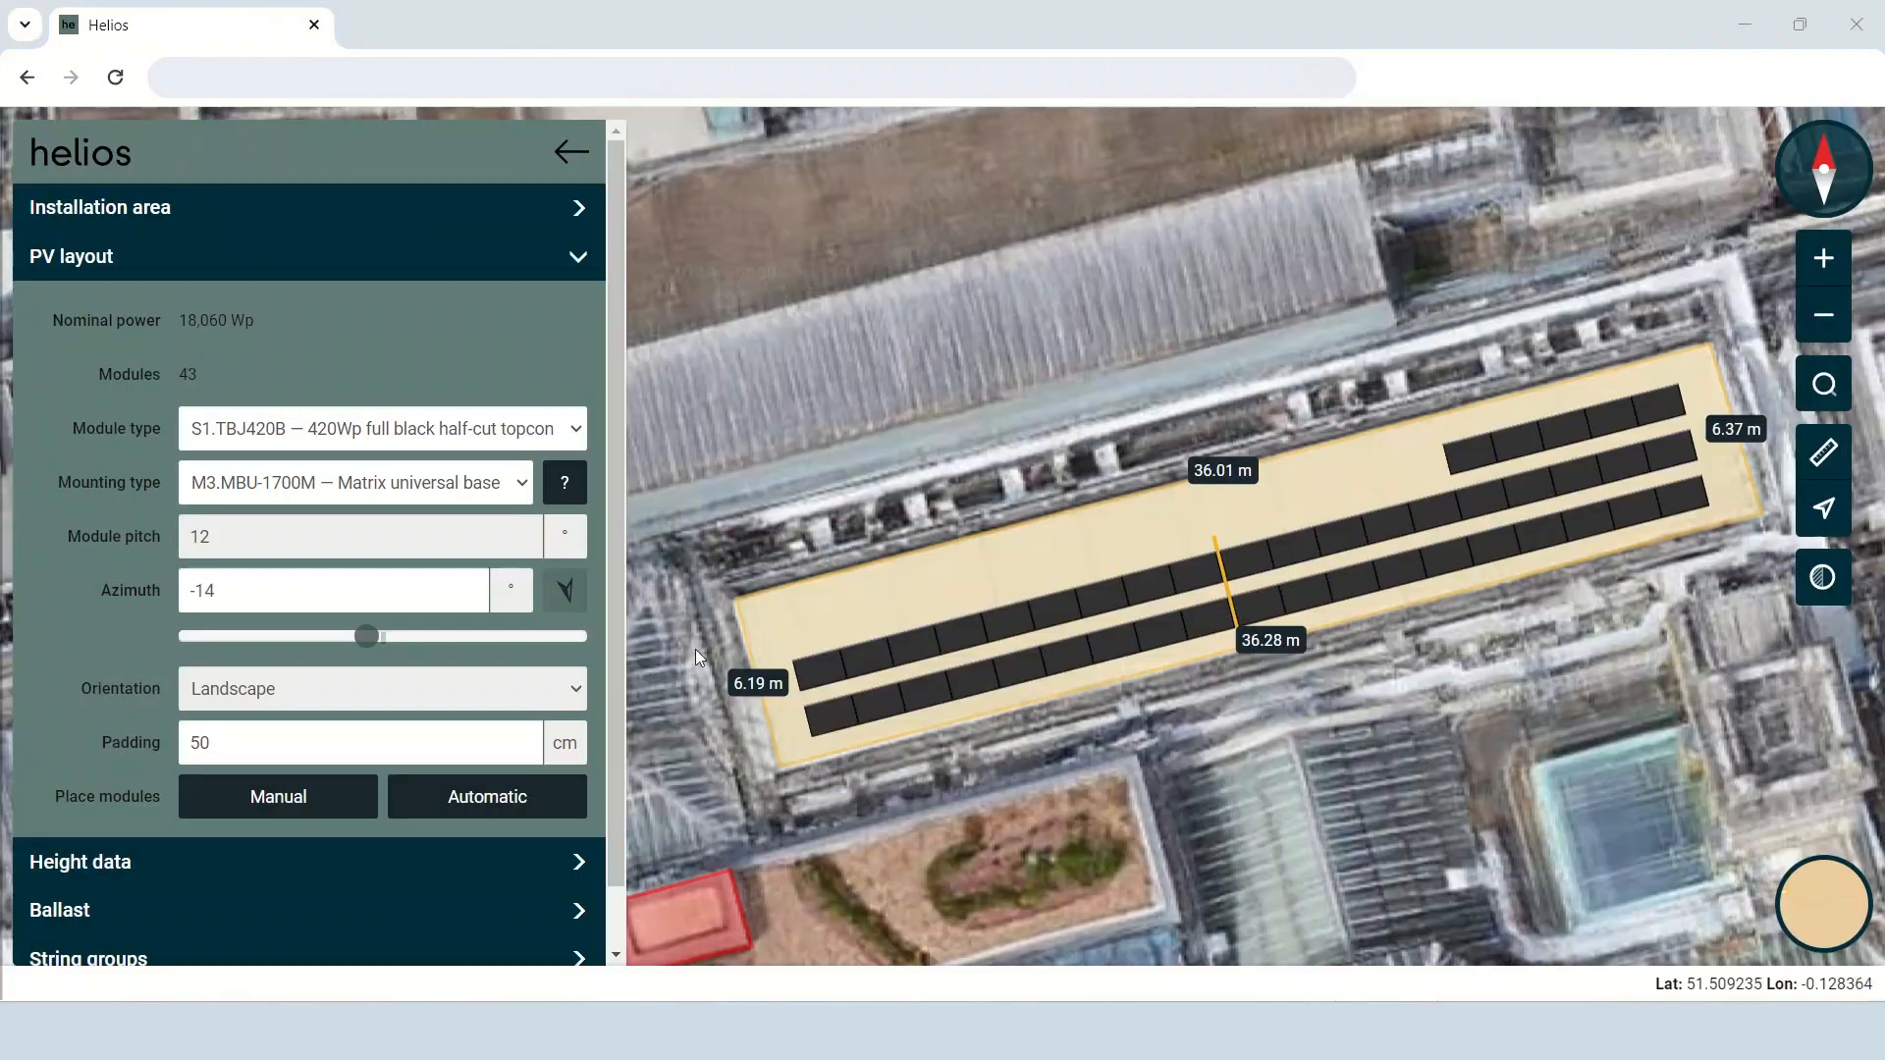
Delete the short northernmost row of five modules and move the two remaining rows north to the middle of the area.
left_click(320, 803)
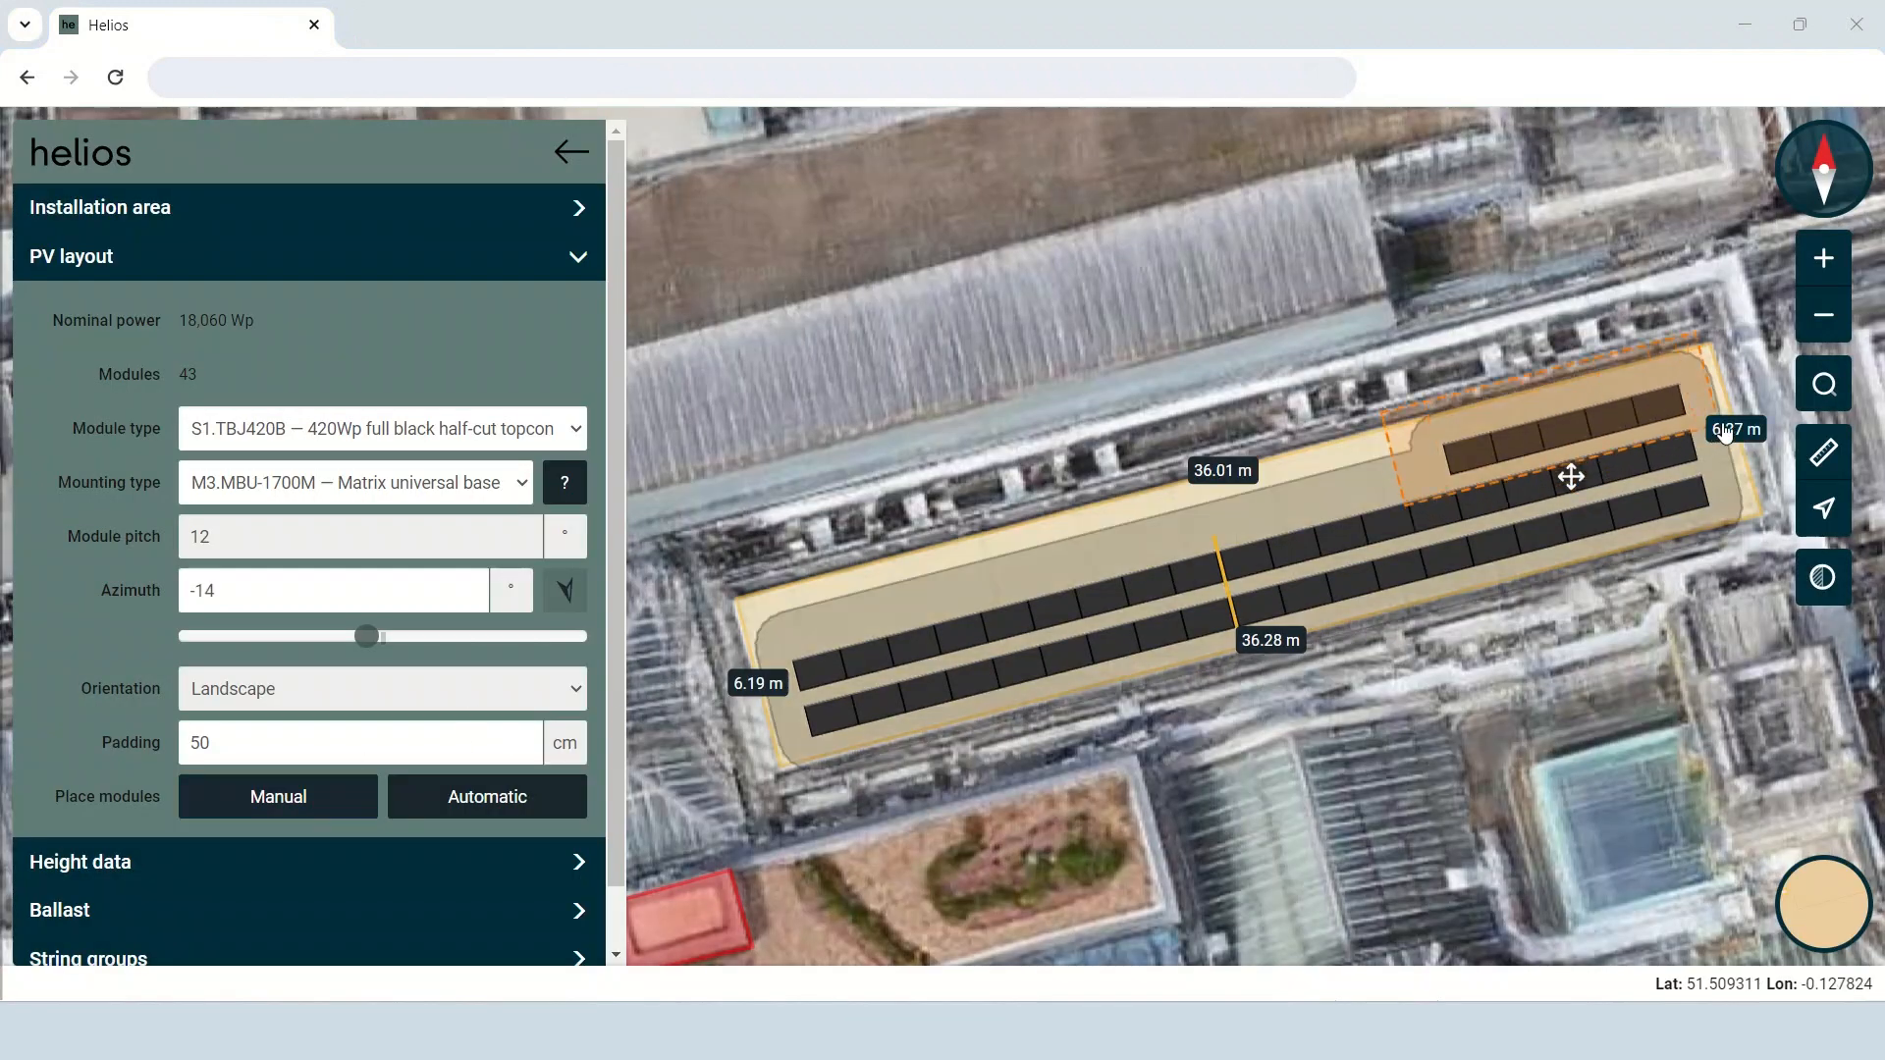
key("Delete")
key("Return")
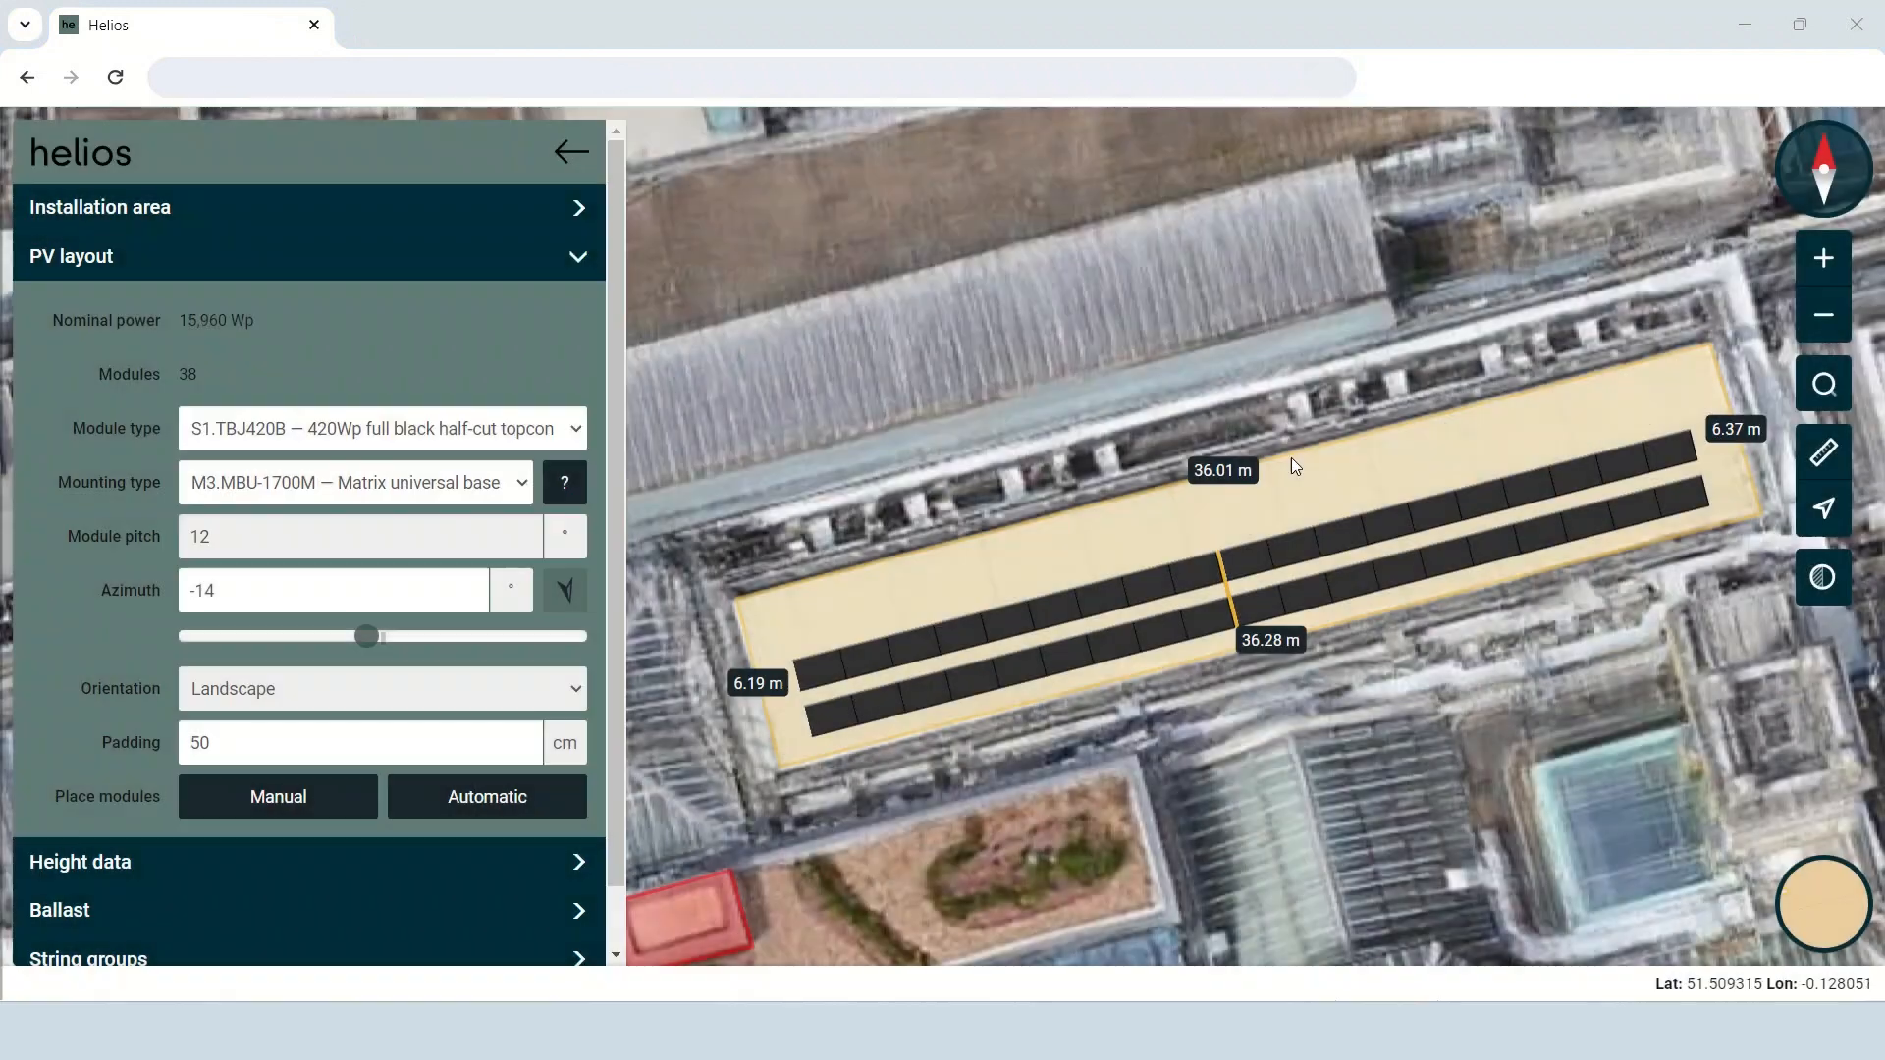
left_click_drag(1250, 582, 1252, 550)
left_click_drag(890, 798, 907, 786)
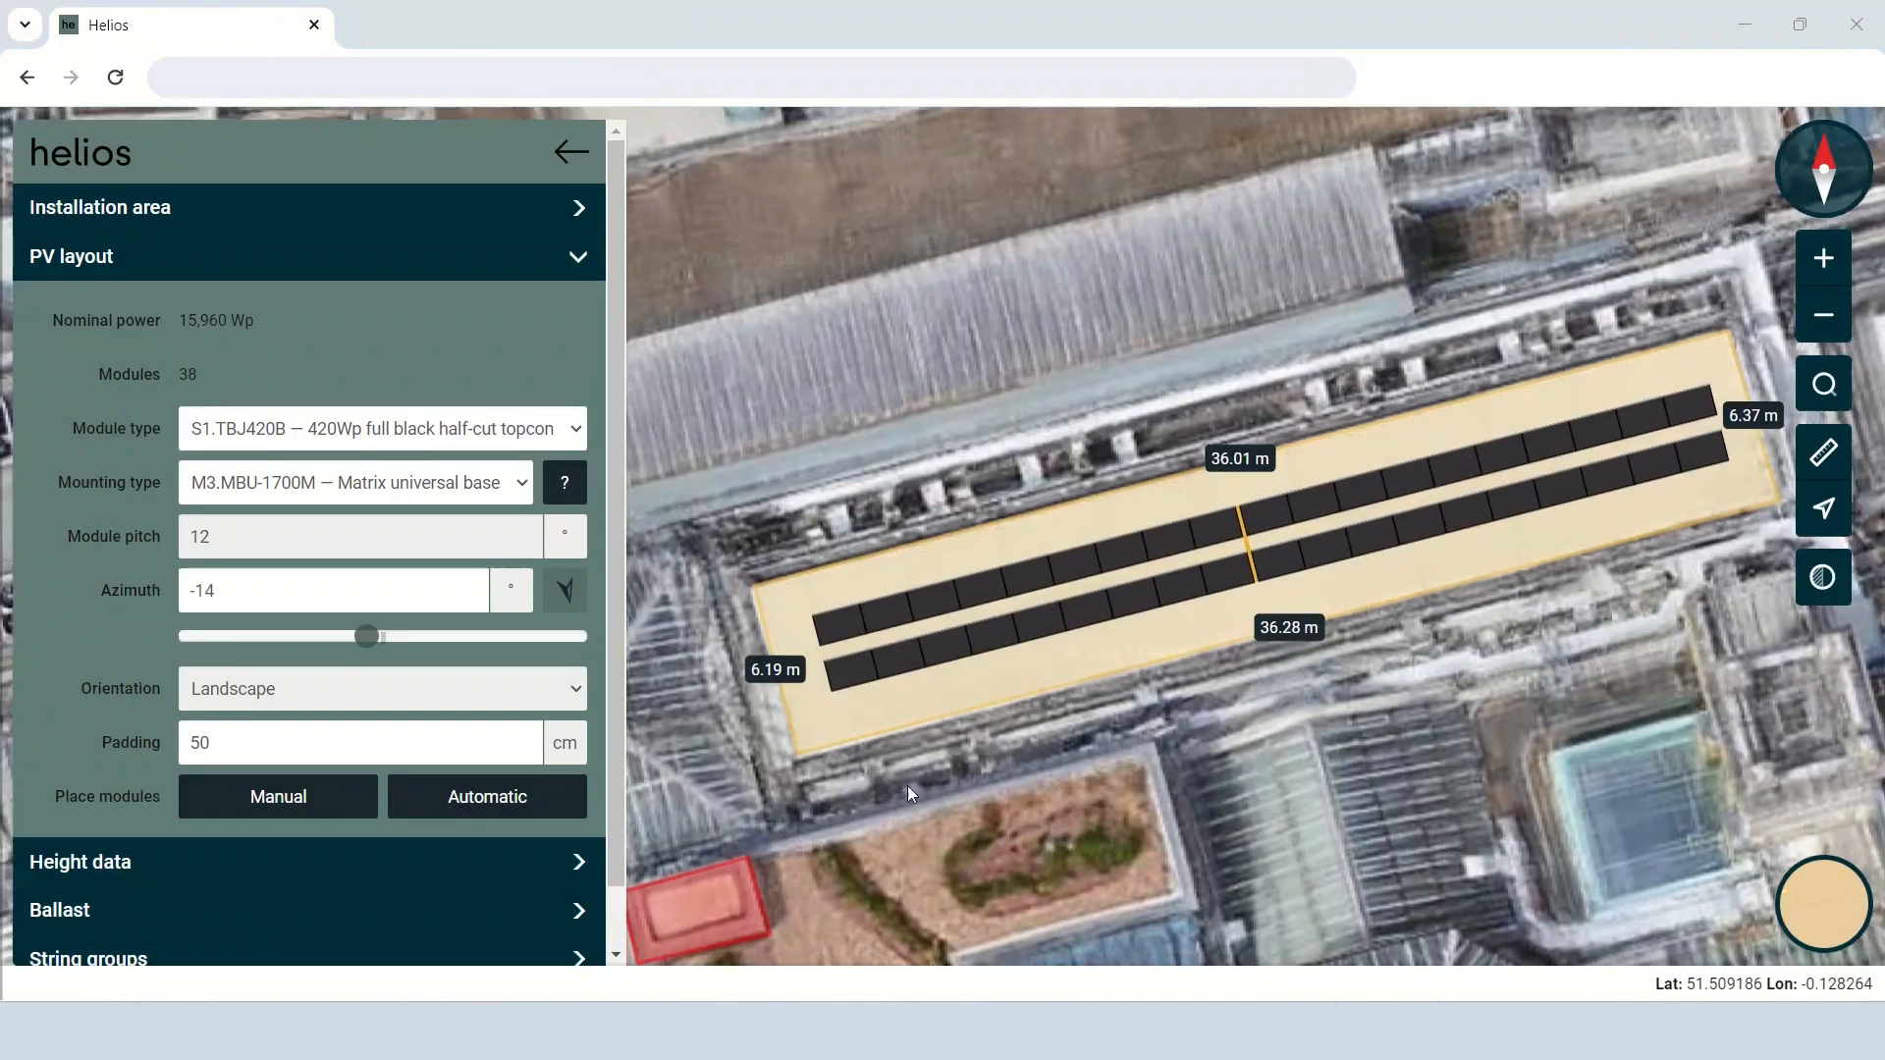
Outline a new trapezoidal installation area, about 13.5 m along the ridge and 23.5 m along the eave, on the hipped roof's southern face.
scroll(952, 734, "down", 2)
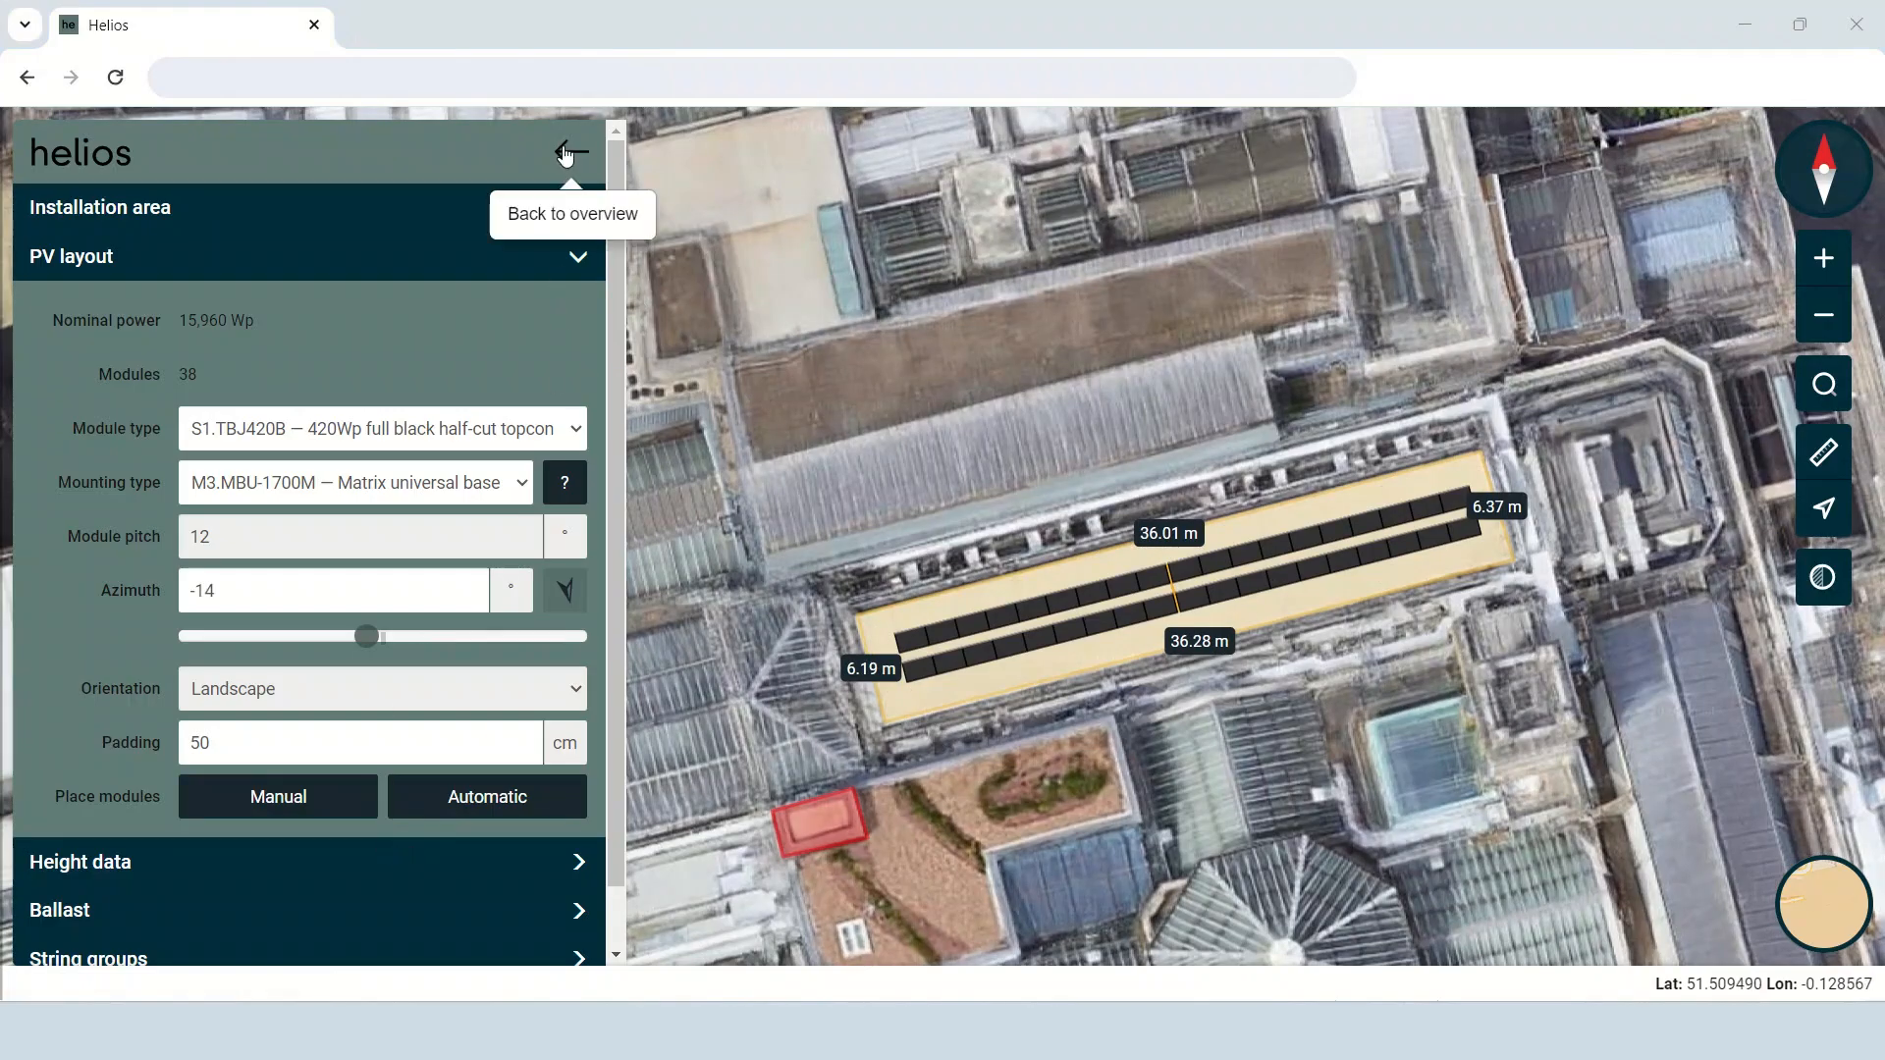
left_click(568, 153)
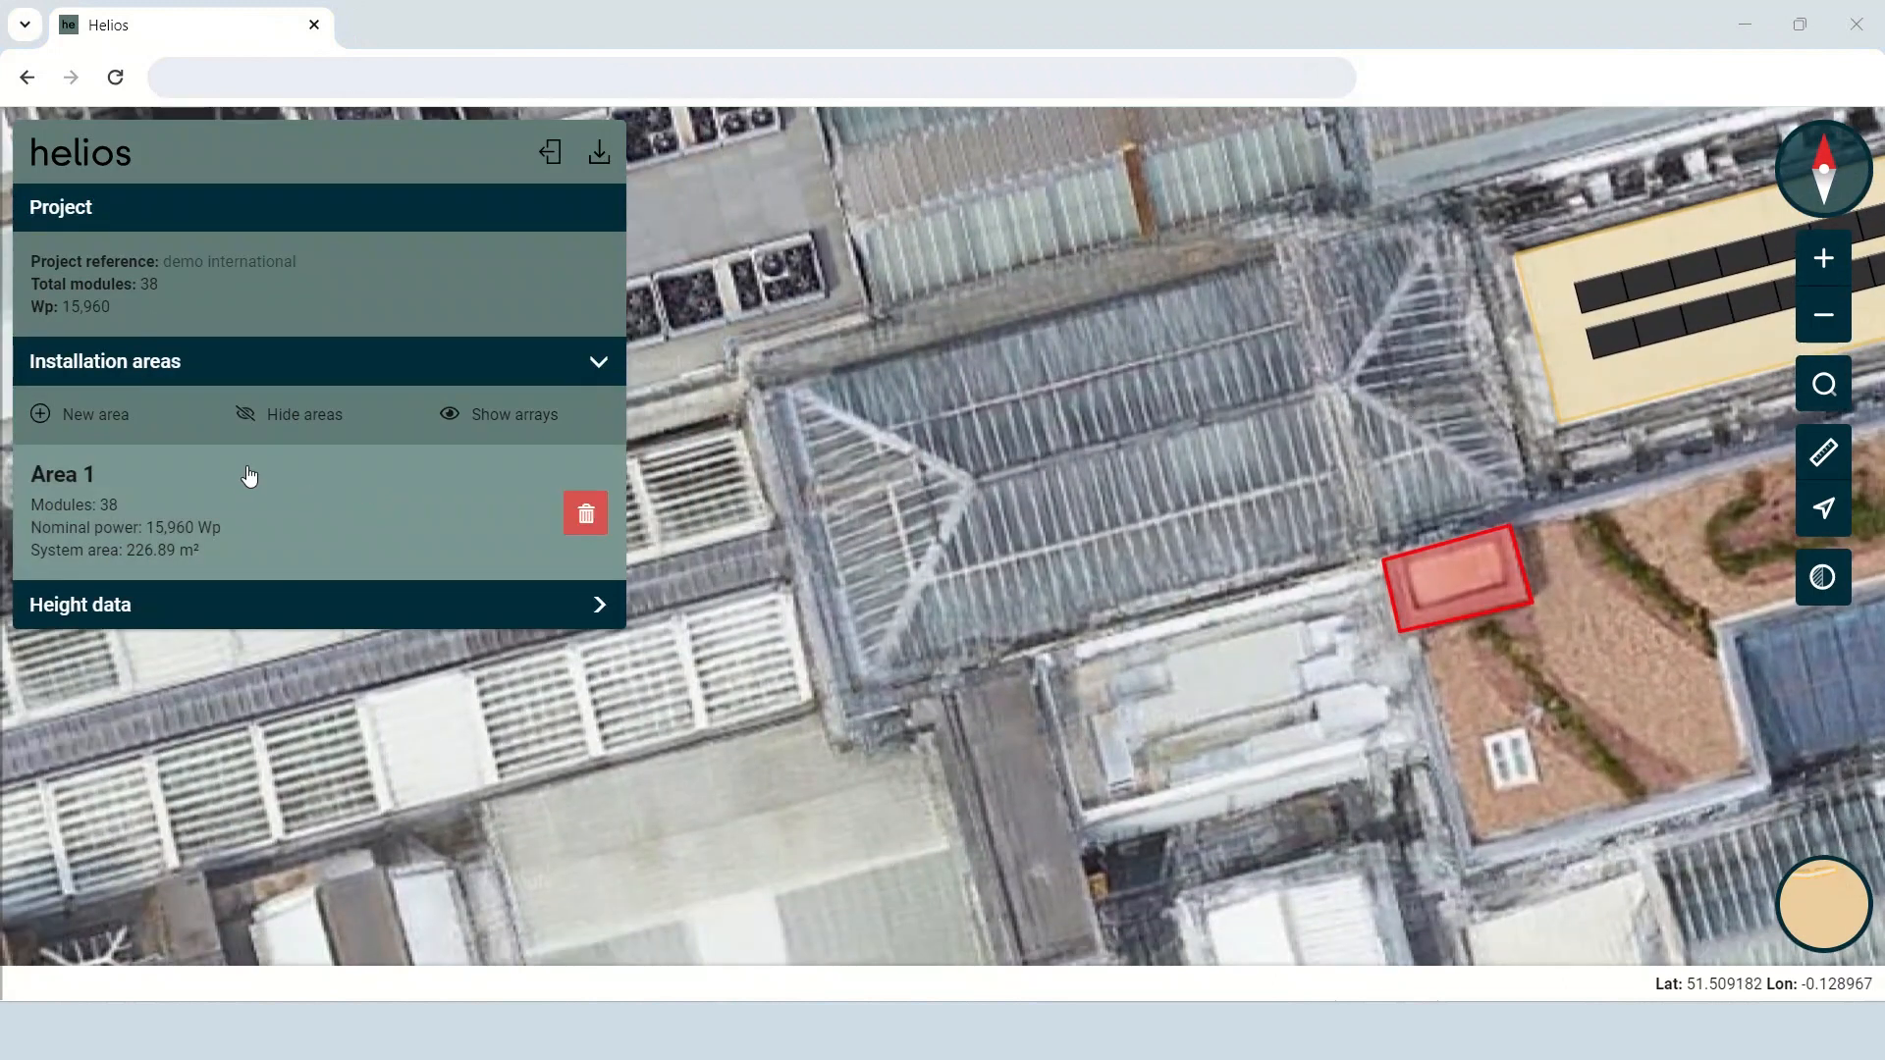
left_click(126, 416)
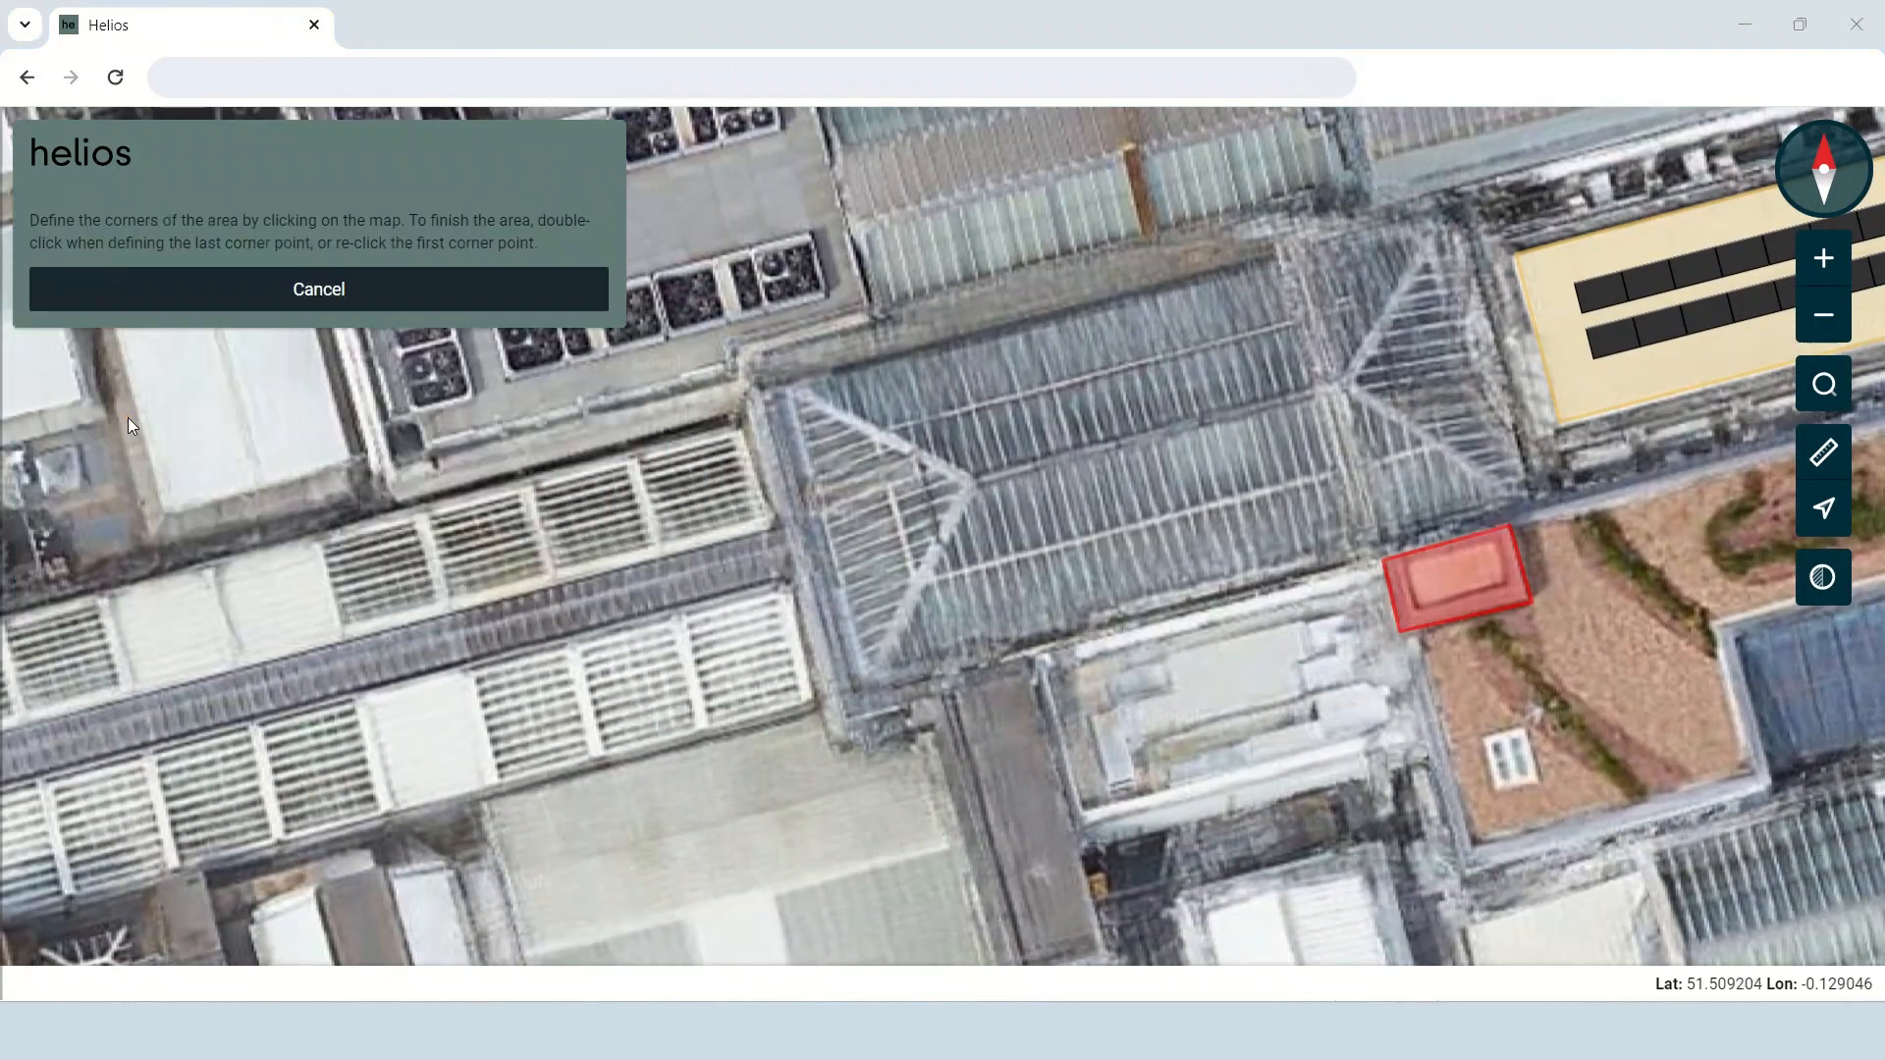
left_click(979, 486)
left_click(1345, 391)
left_click(1521, 507)
double_click(888, 671)
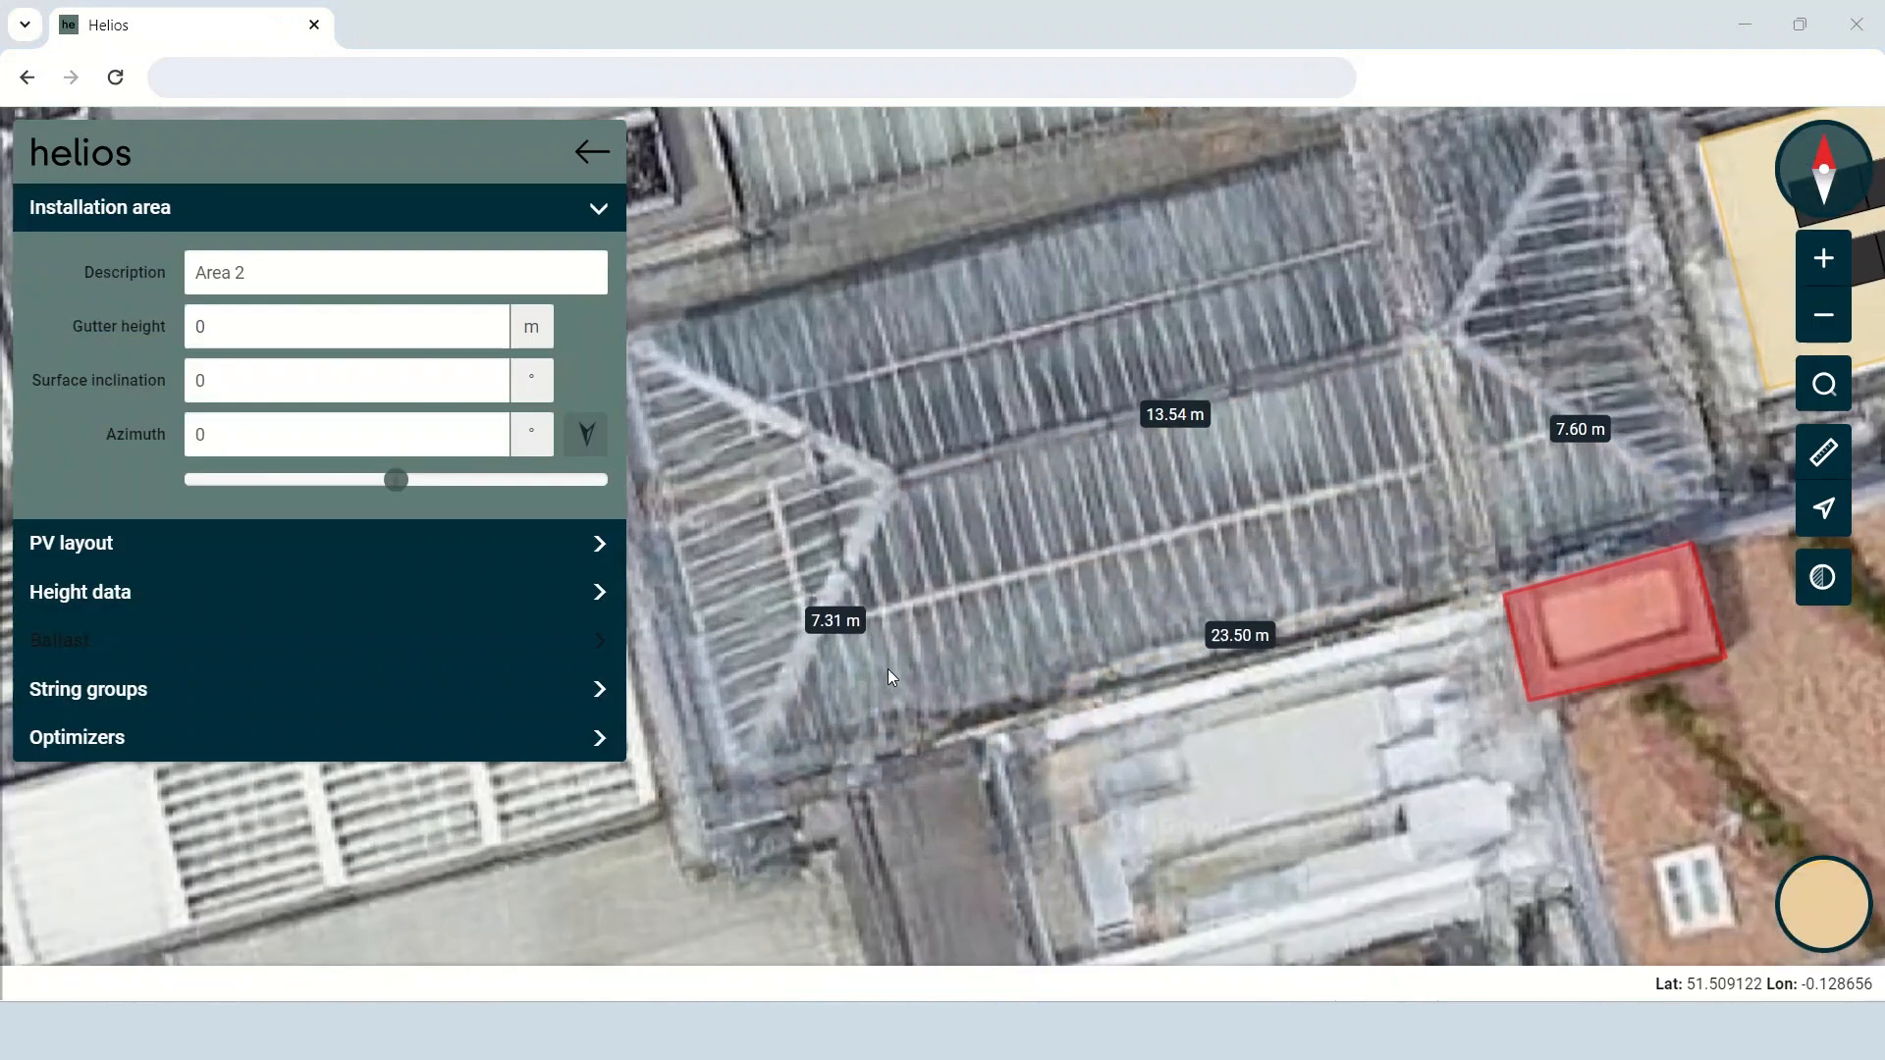
Set Area 2's gutter height to 10 m and its surface inclination to 35°.
double_click(201, 328)
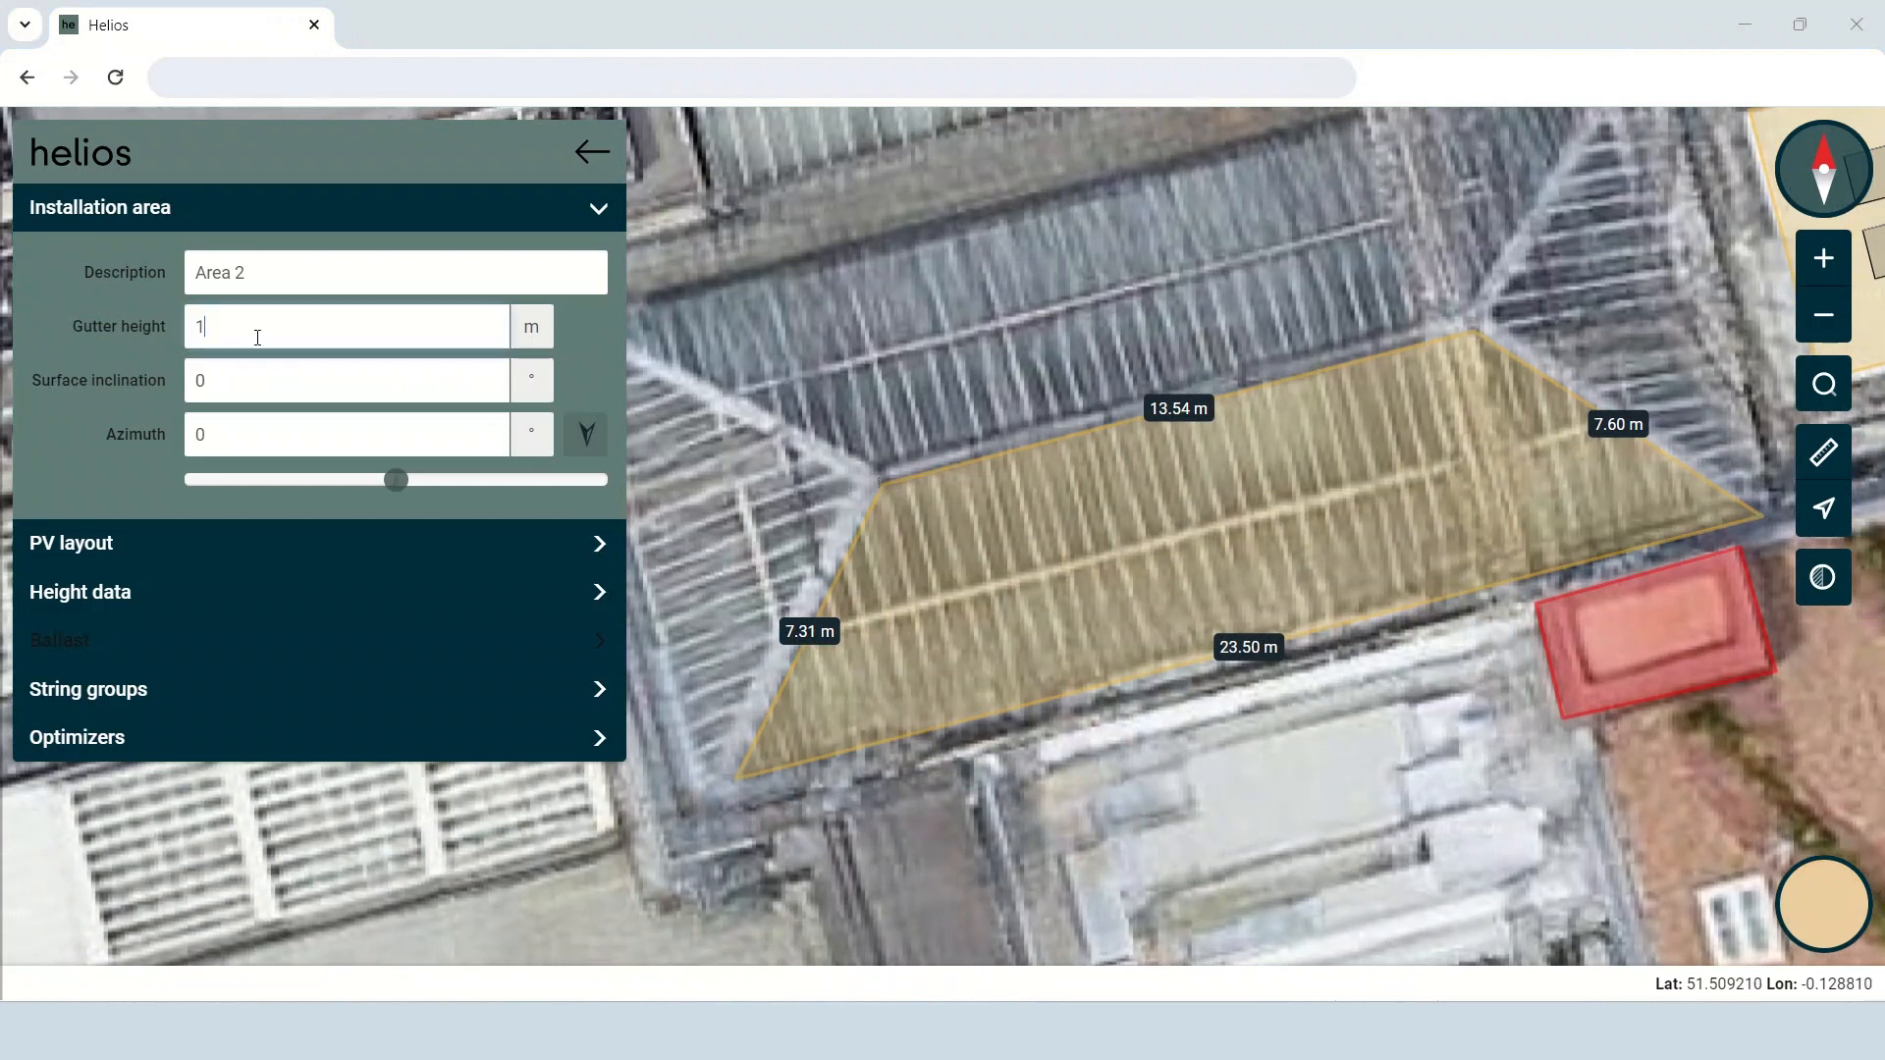
double_click(200, 388)
type("35")
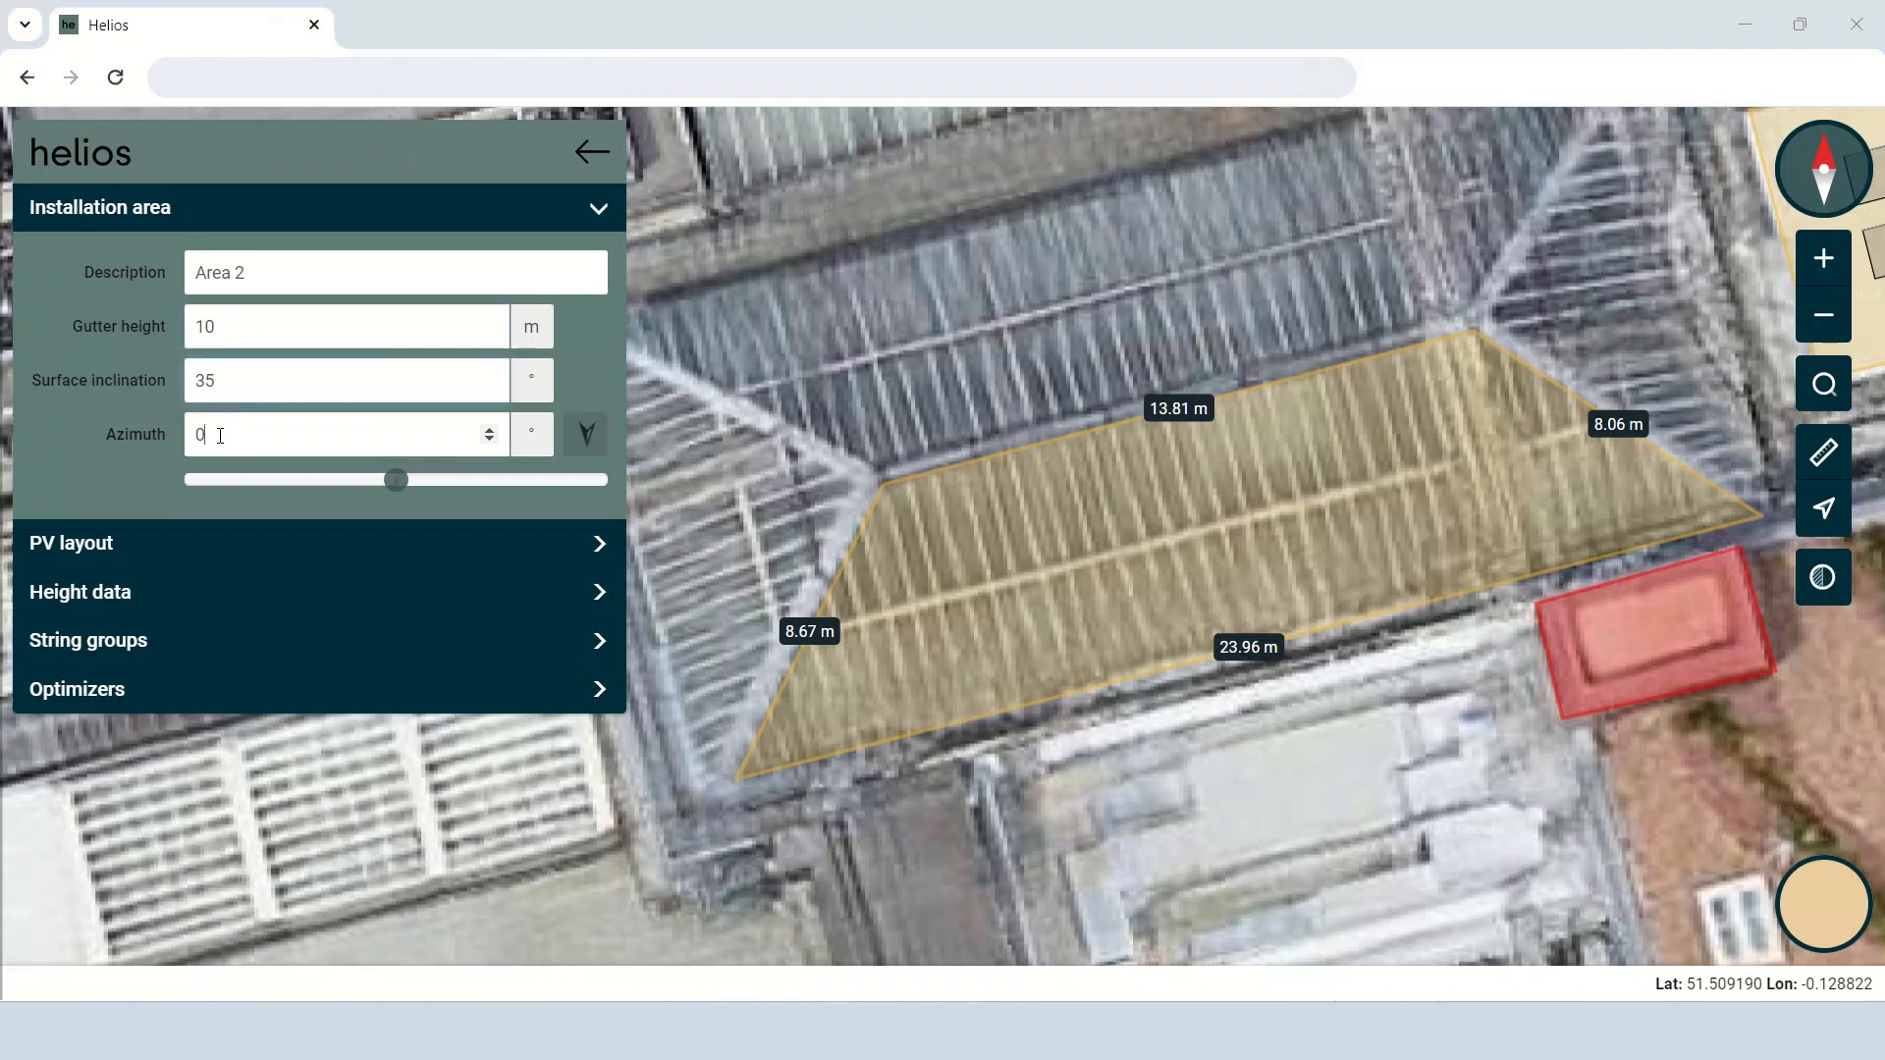
Set Area 2's azimuth to -14° by facing it along the roof's long southern eave line.
mouse_move(1147, 462)
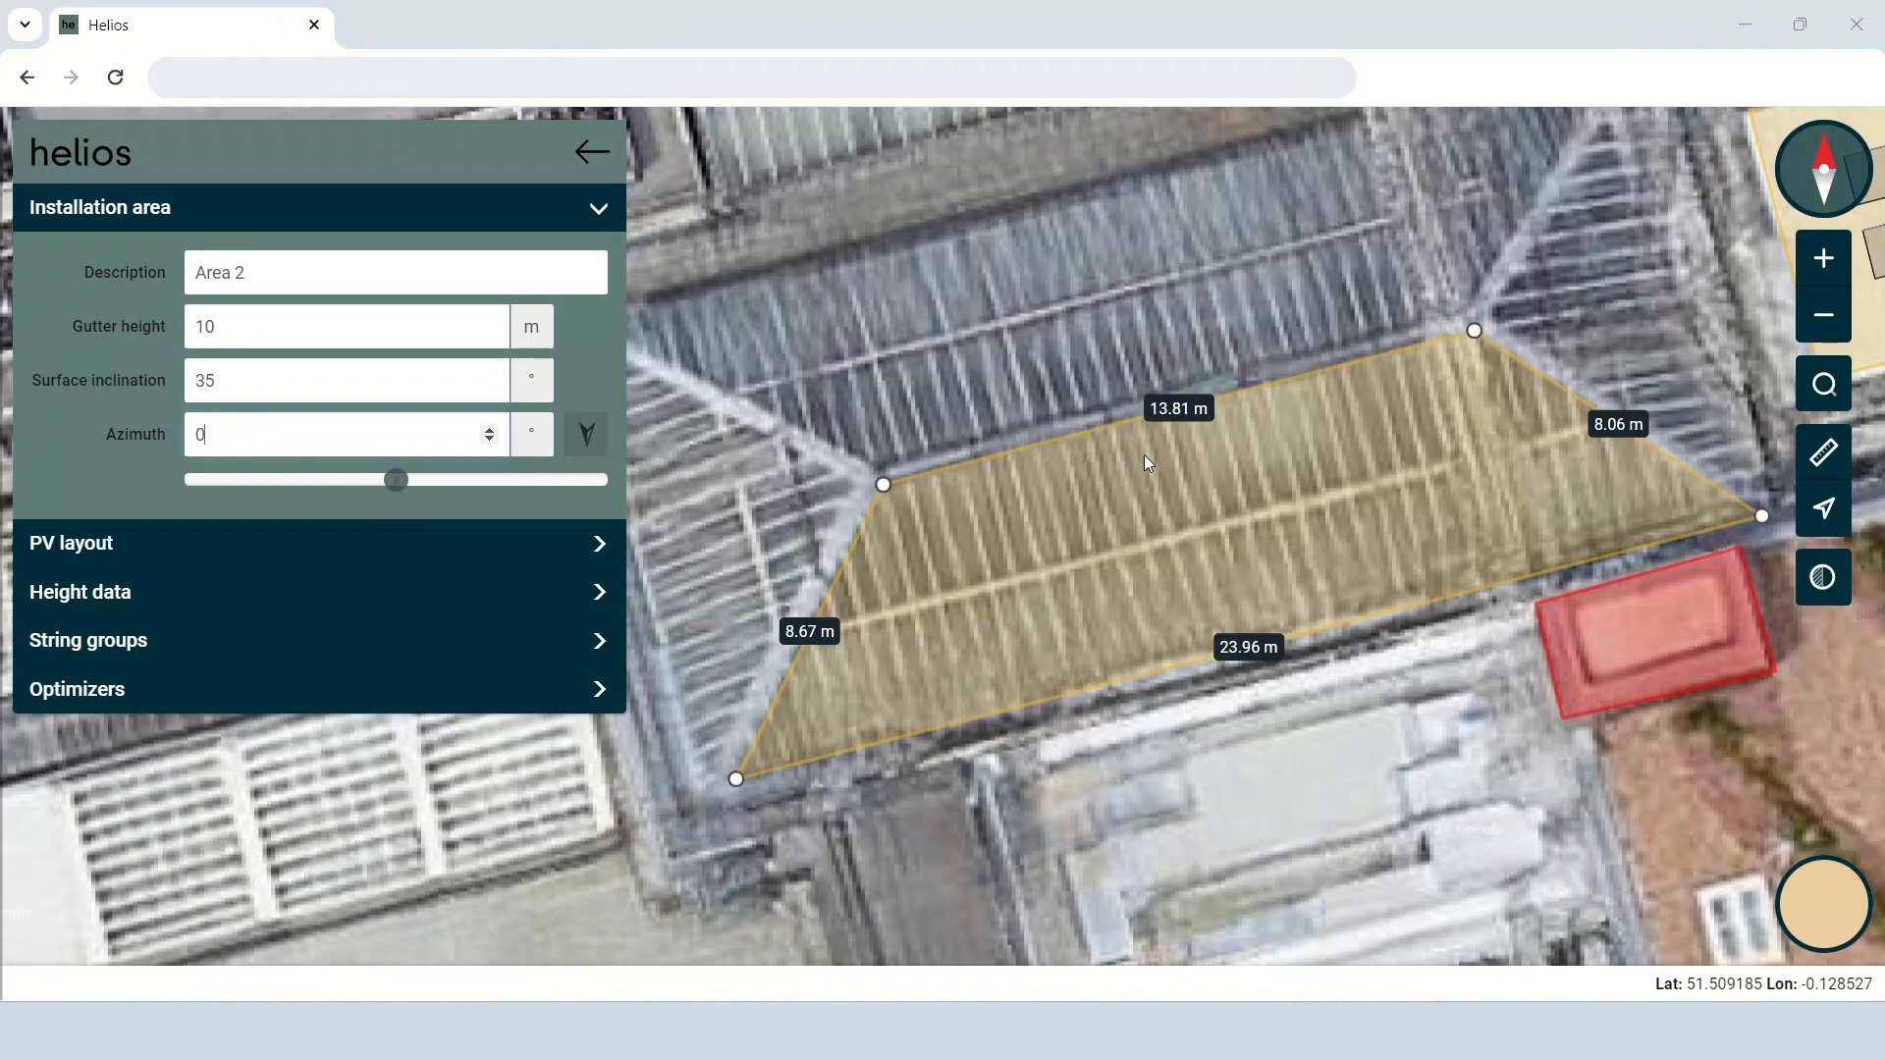
left_click(1270, 652)
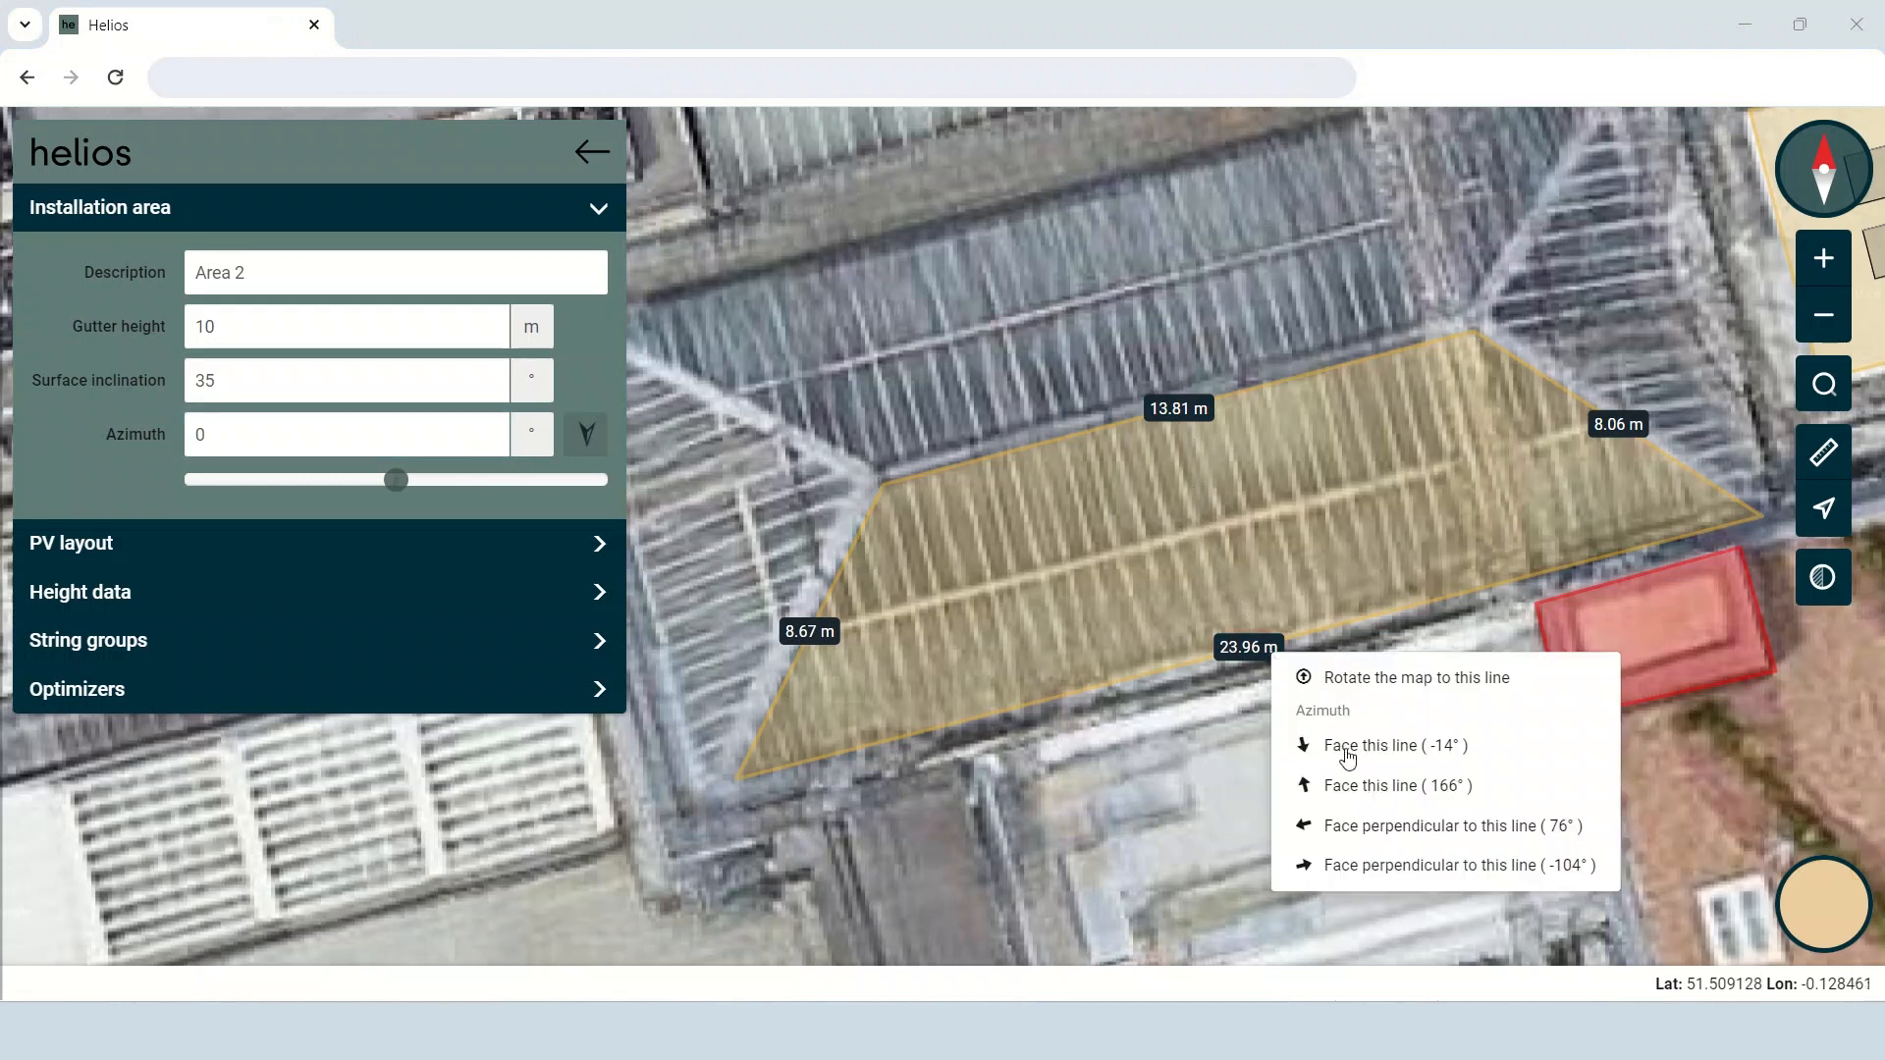
left_click(1476, 755)
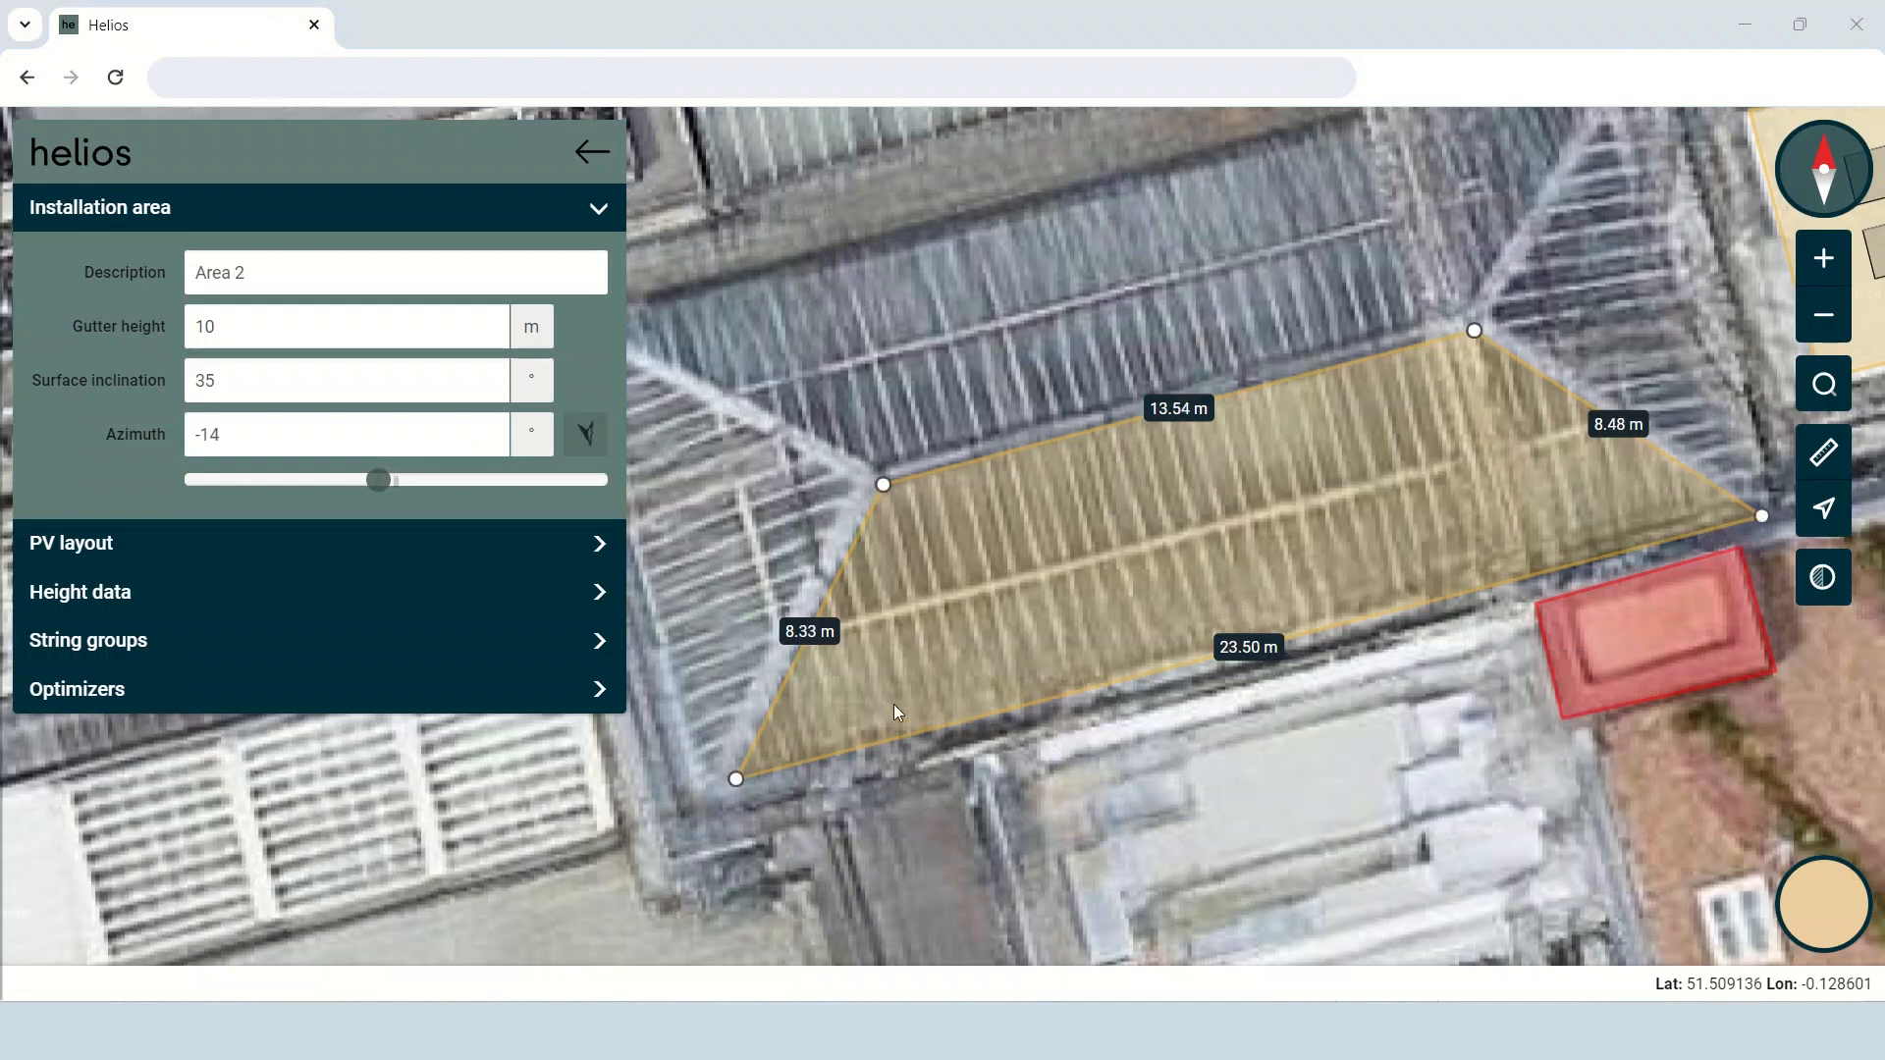
Fill Area 2 with automatically placed S1.TBJ420B 420Wp modules on the M2.AR6TRL395 portrait mounting plate for trapezoid roofs.
left_click(415, 539)
left_click(477, 438)
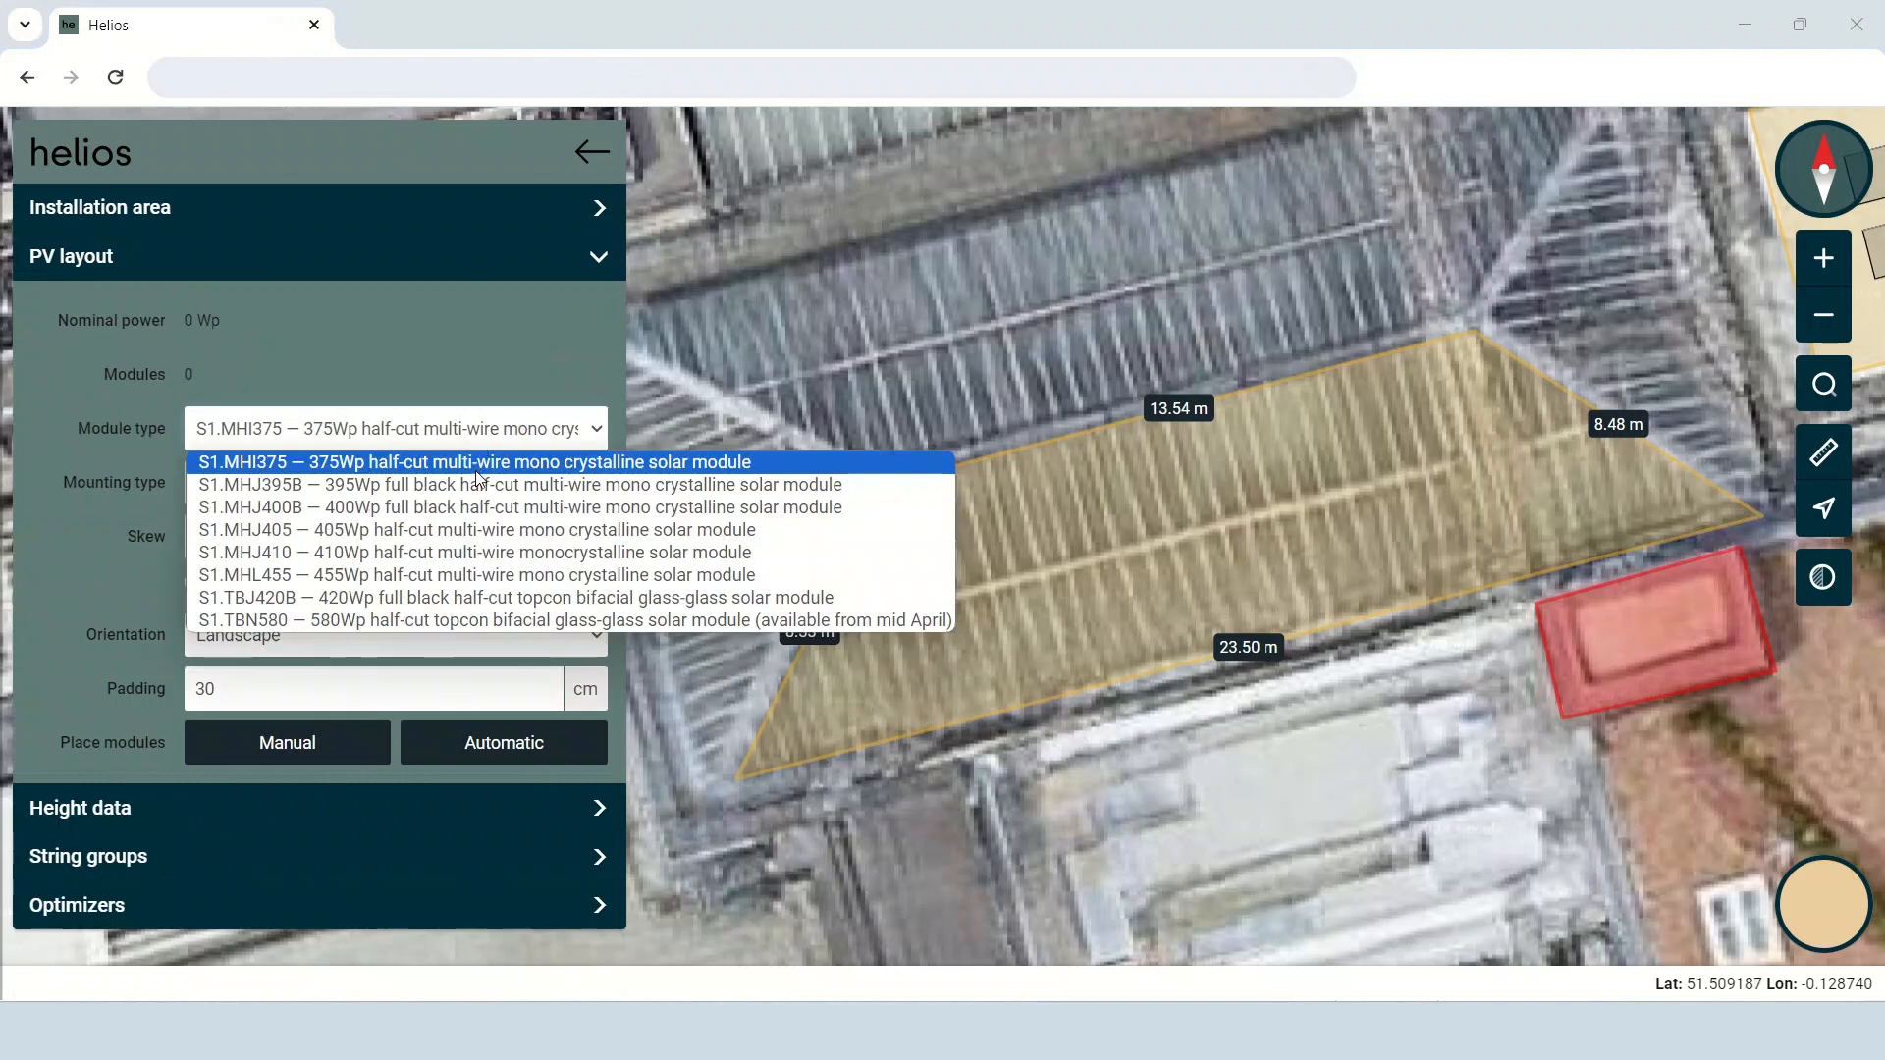
left_click(485, 598)
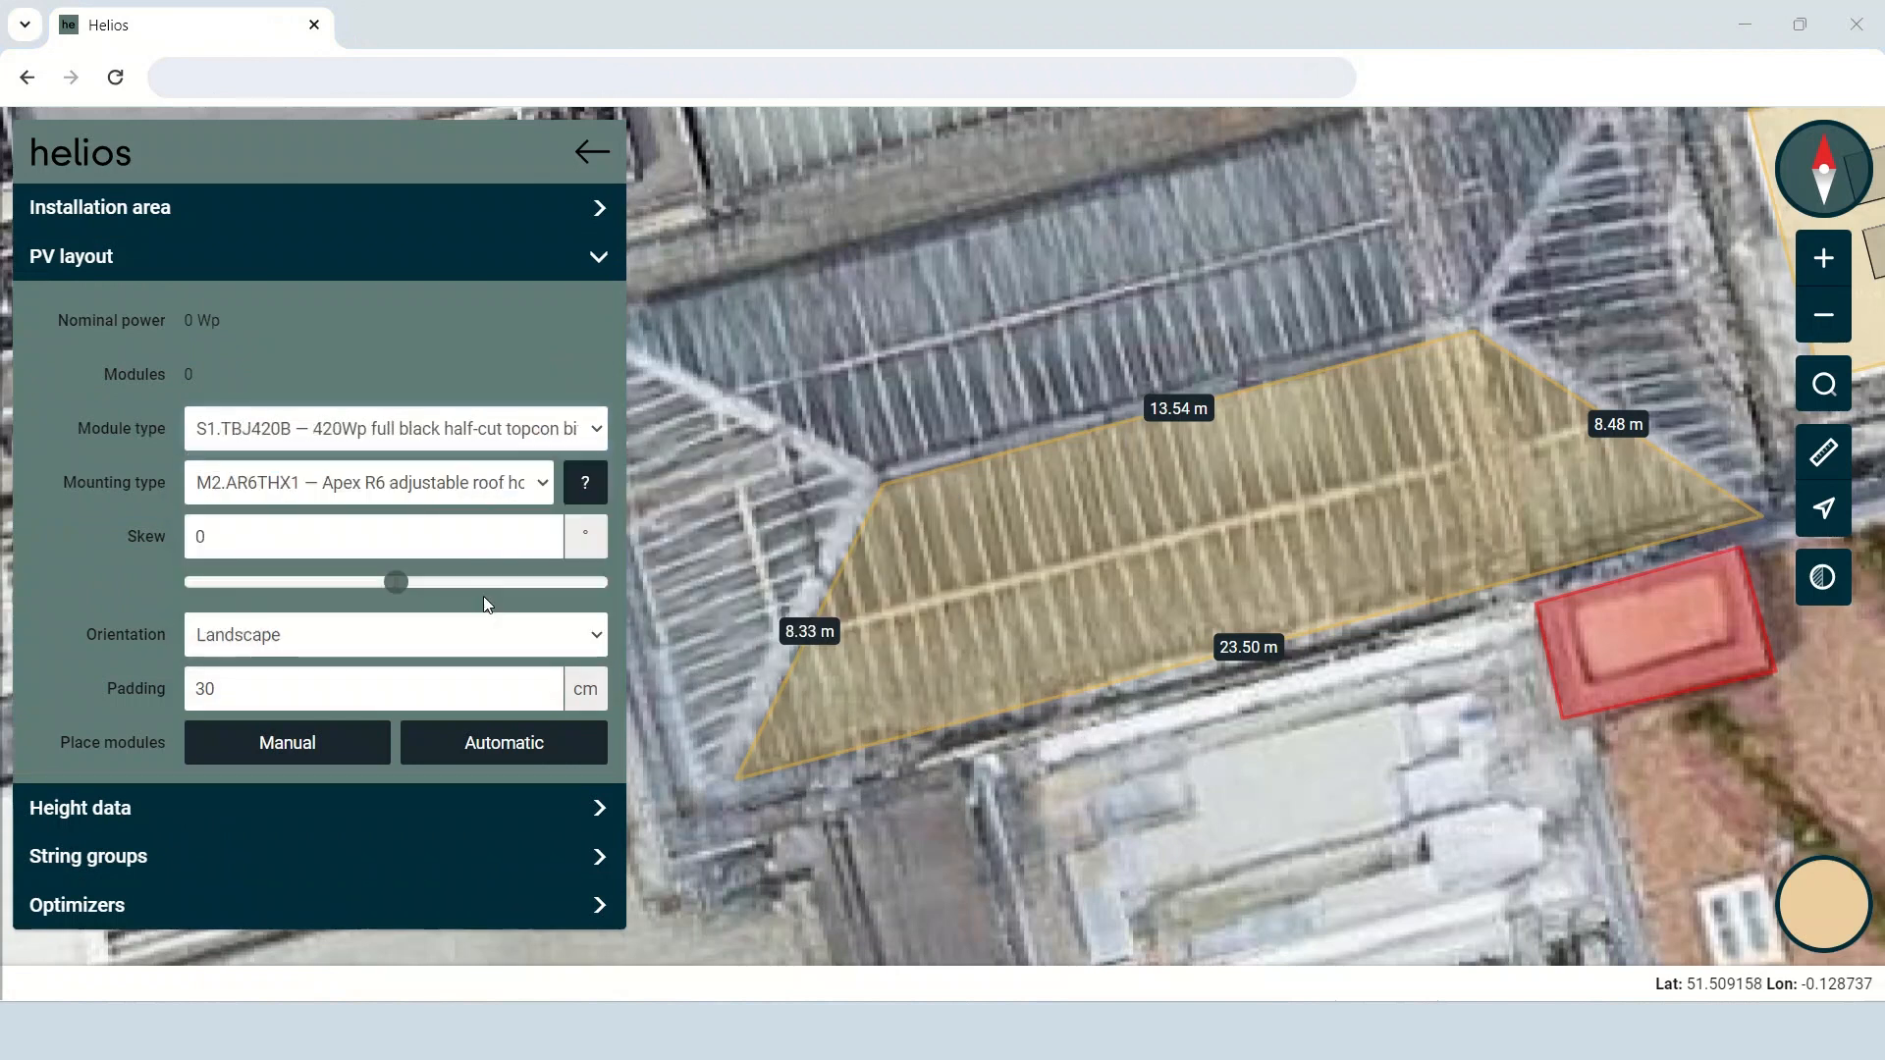
left_click(538, 484)
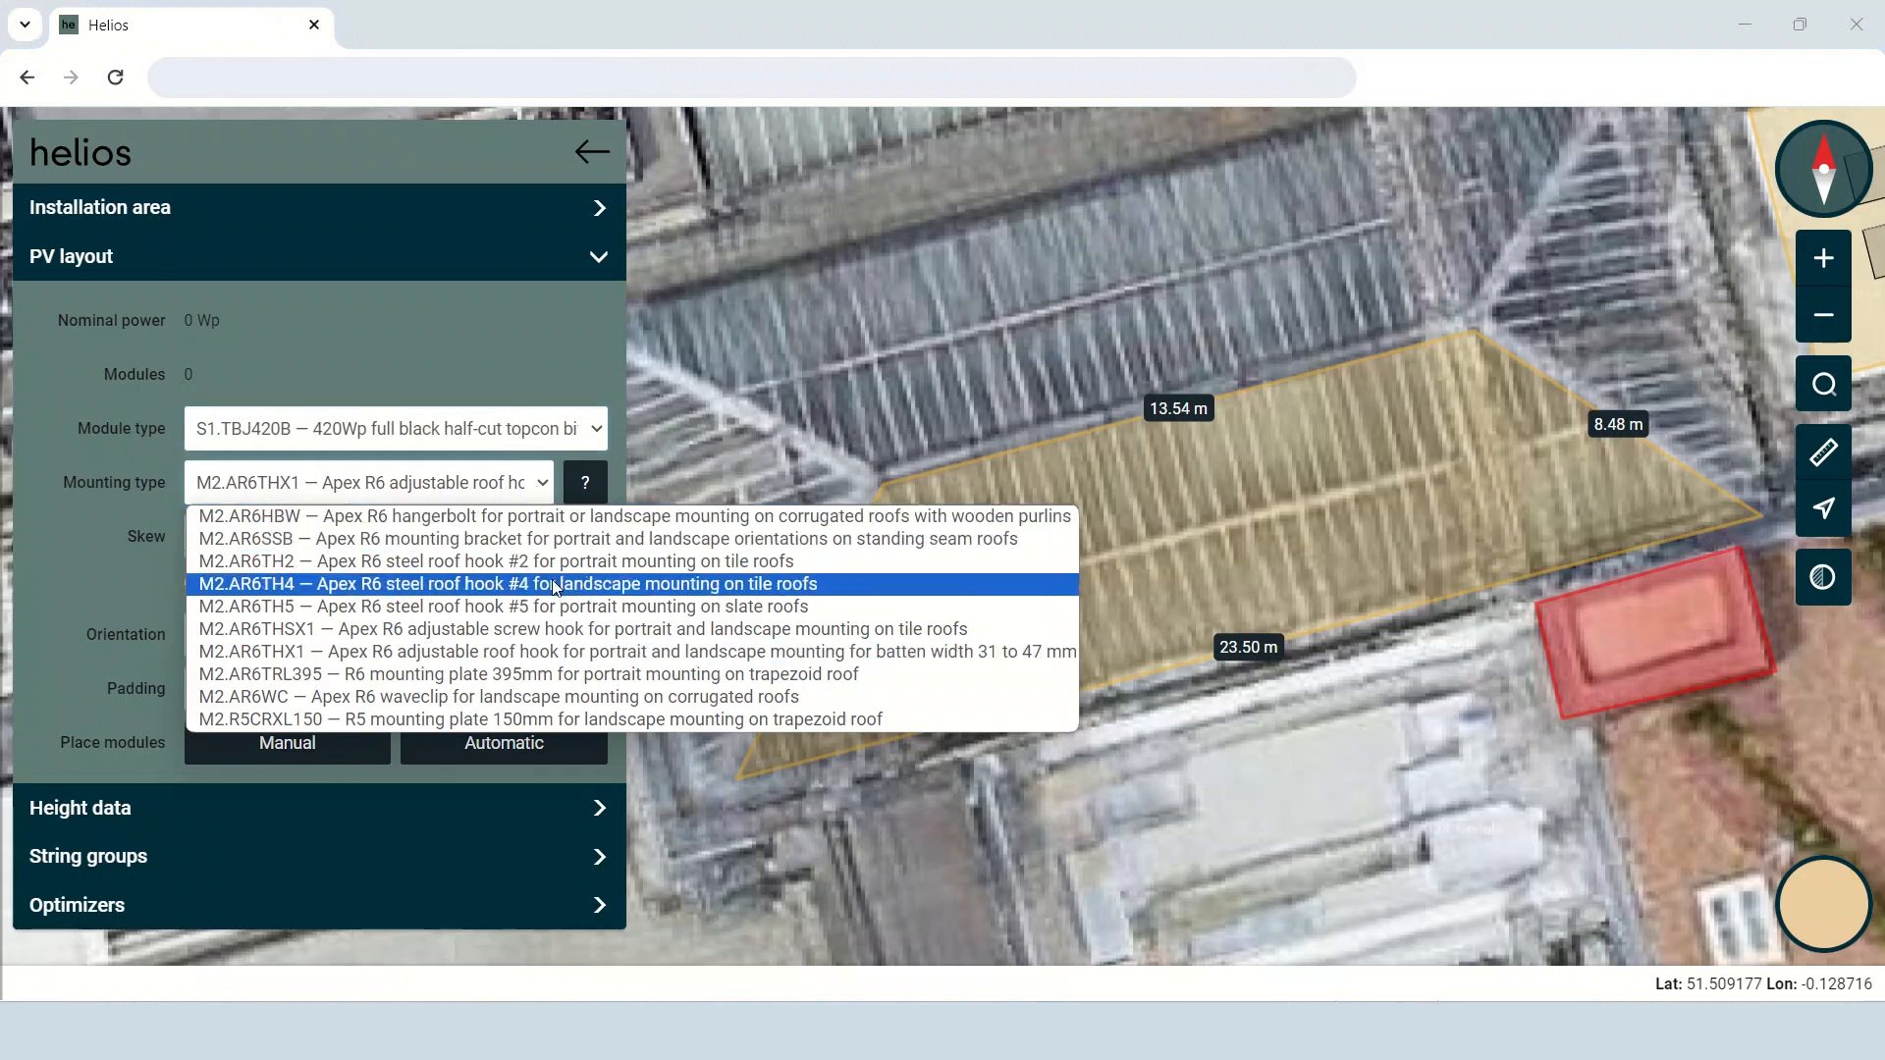
left_click(574, 675)
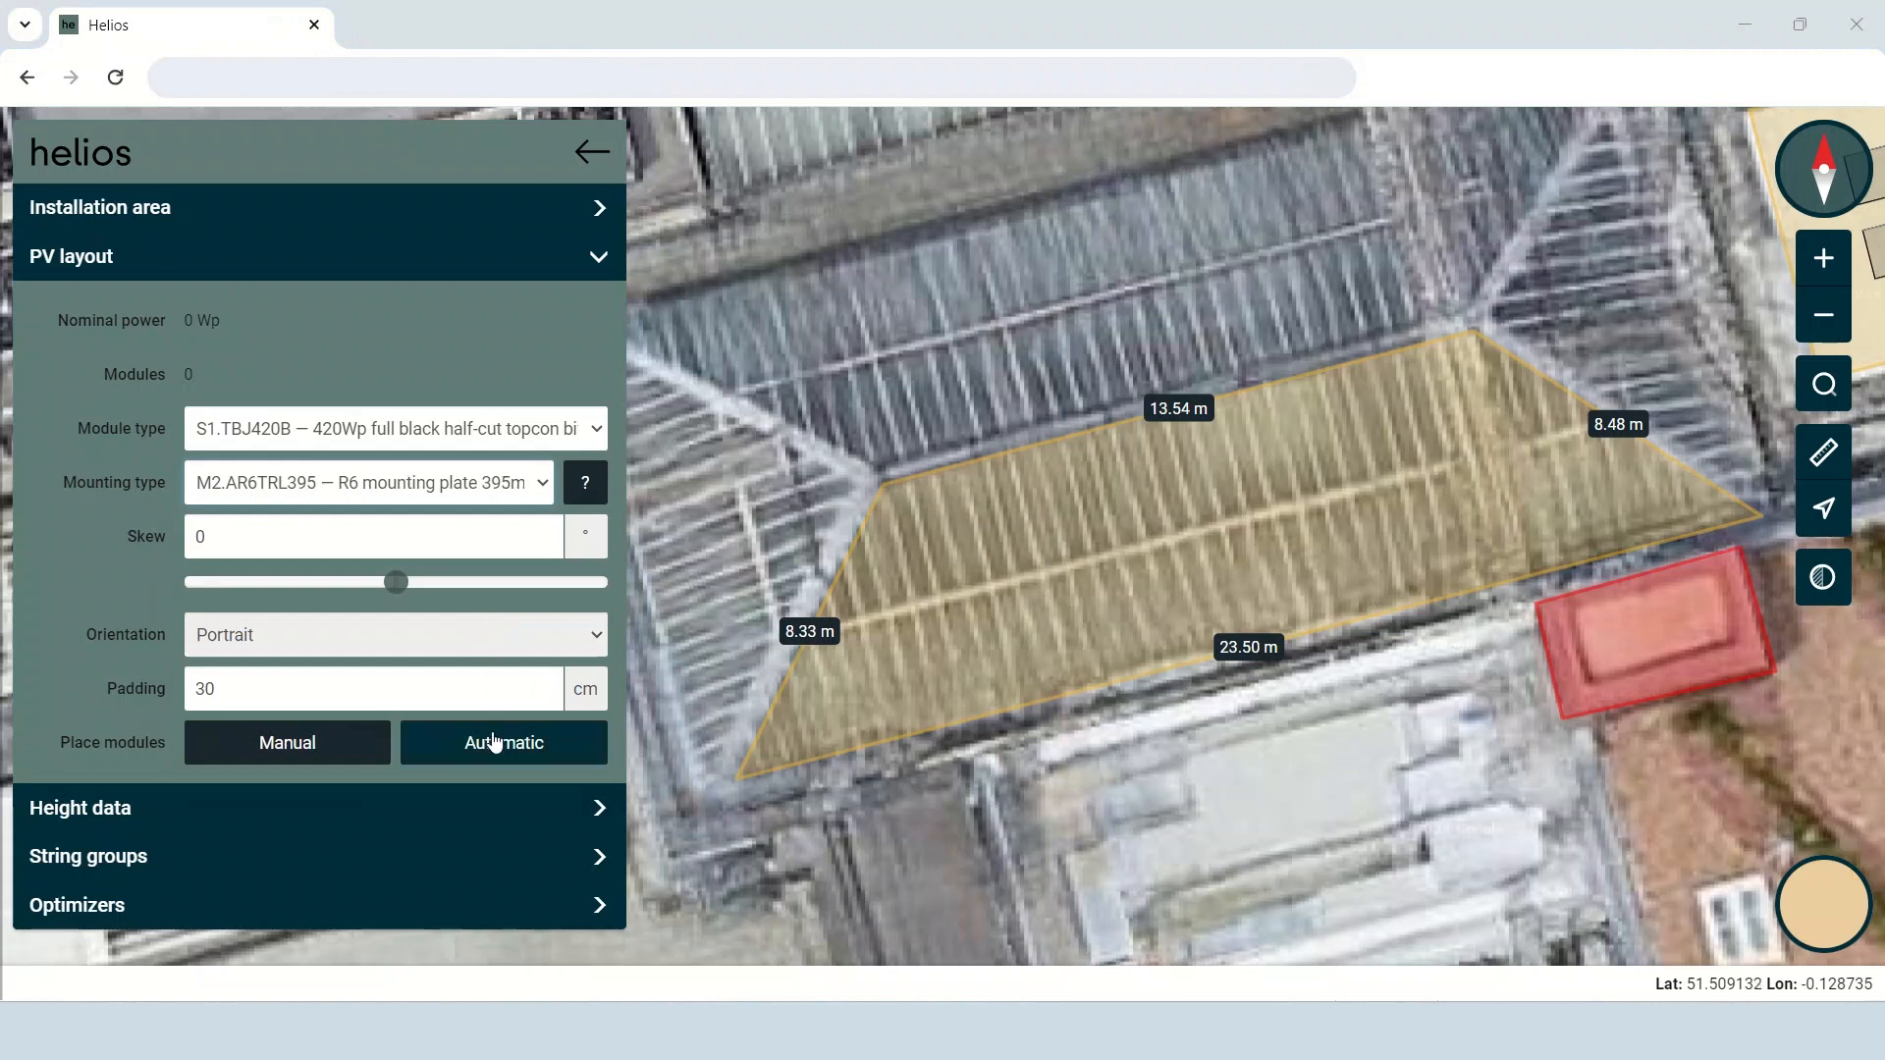
left_click(441, 751)
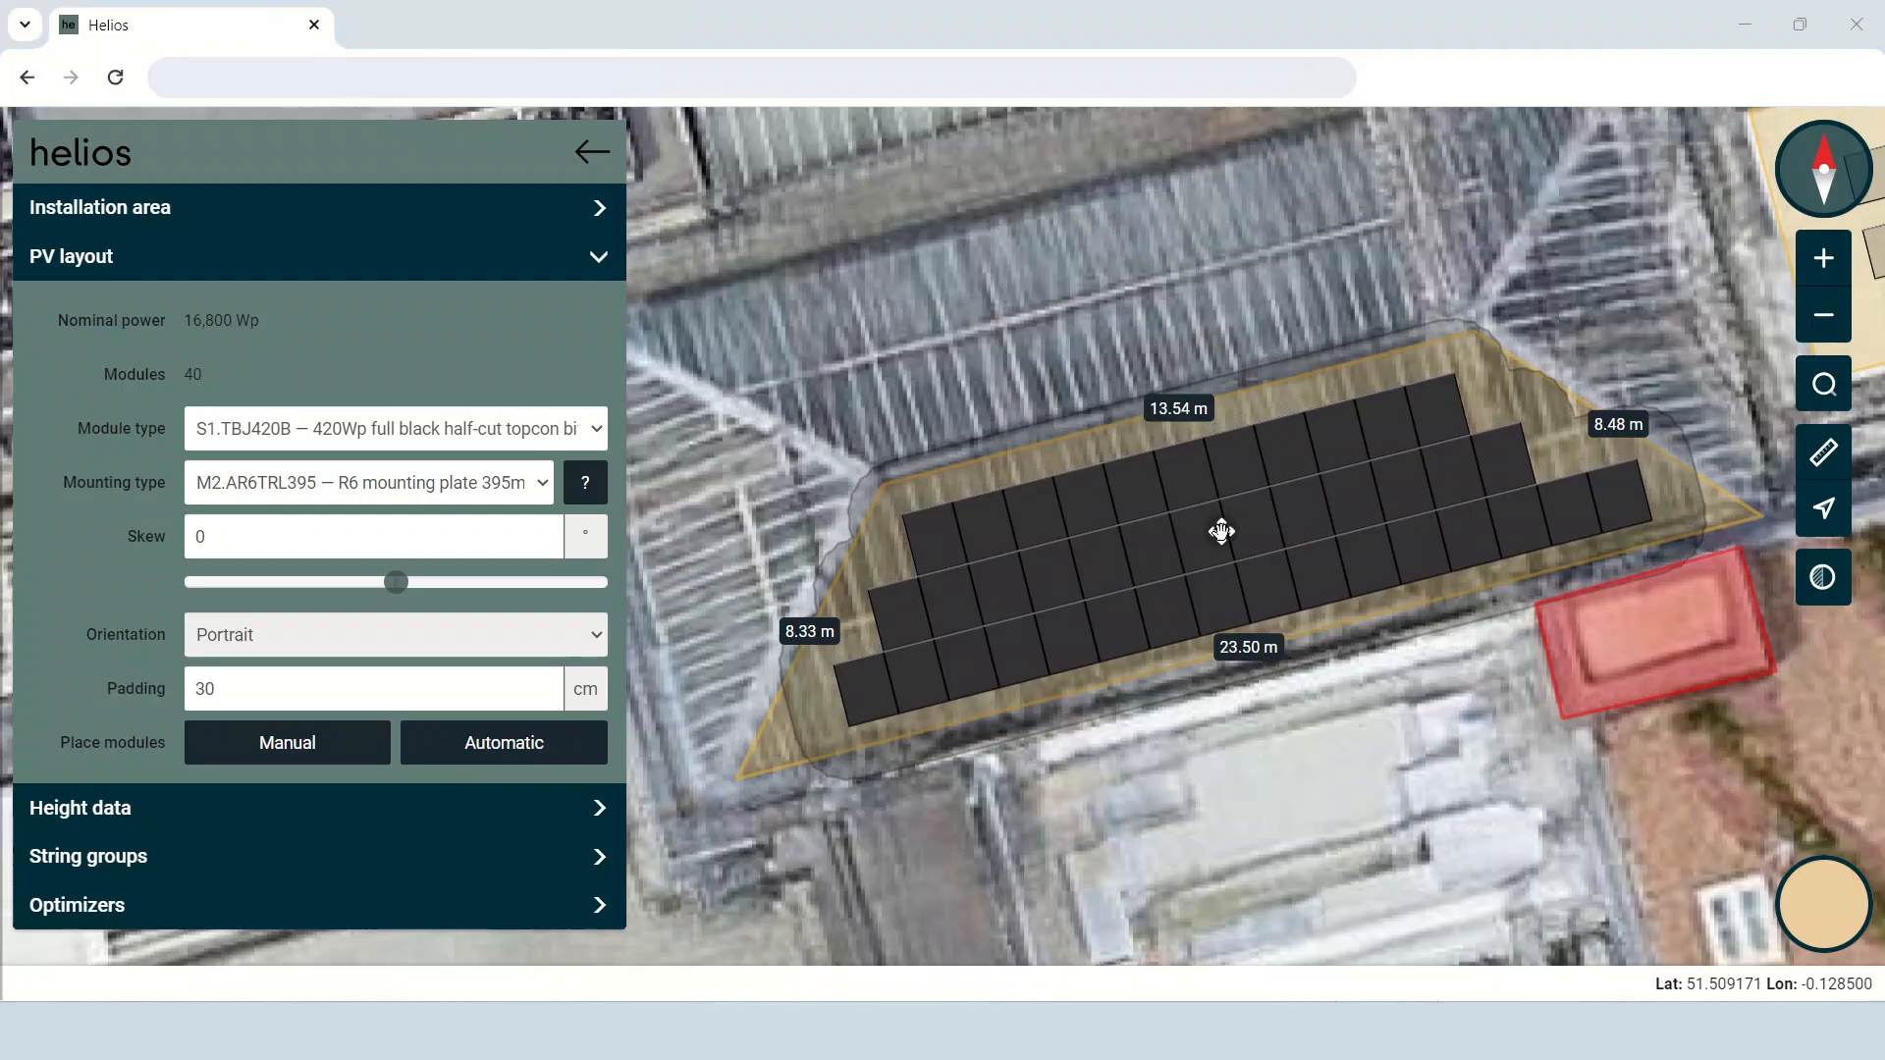
Exit Area 2 and the layout editor, saving the changes to the PV system.
left_click(591, 152)
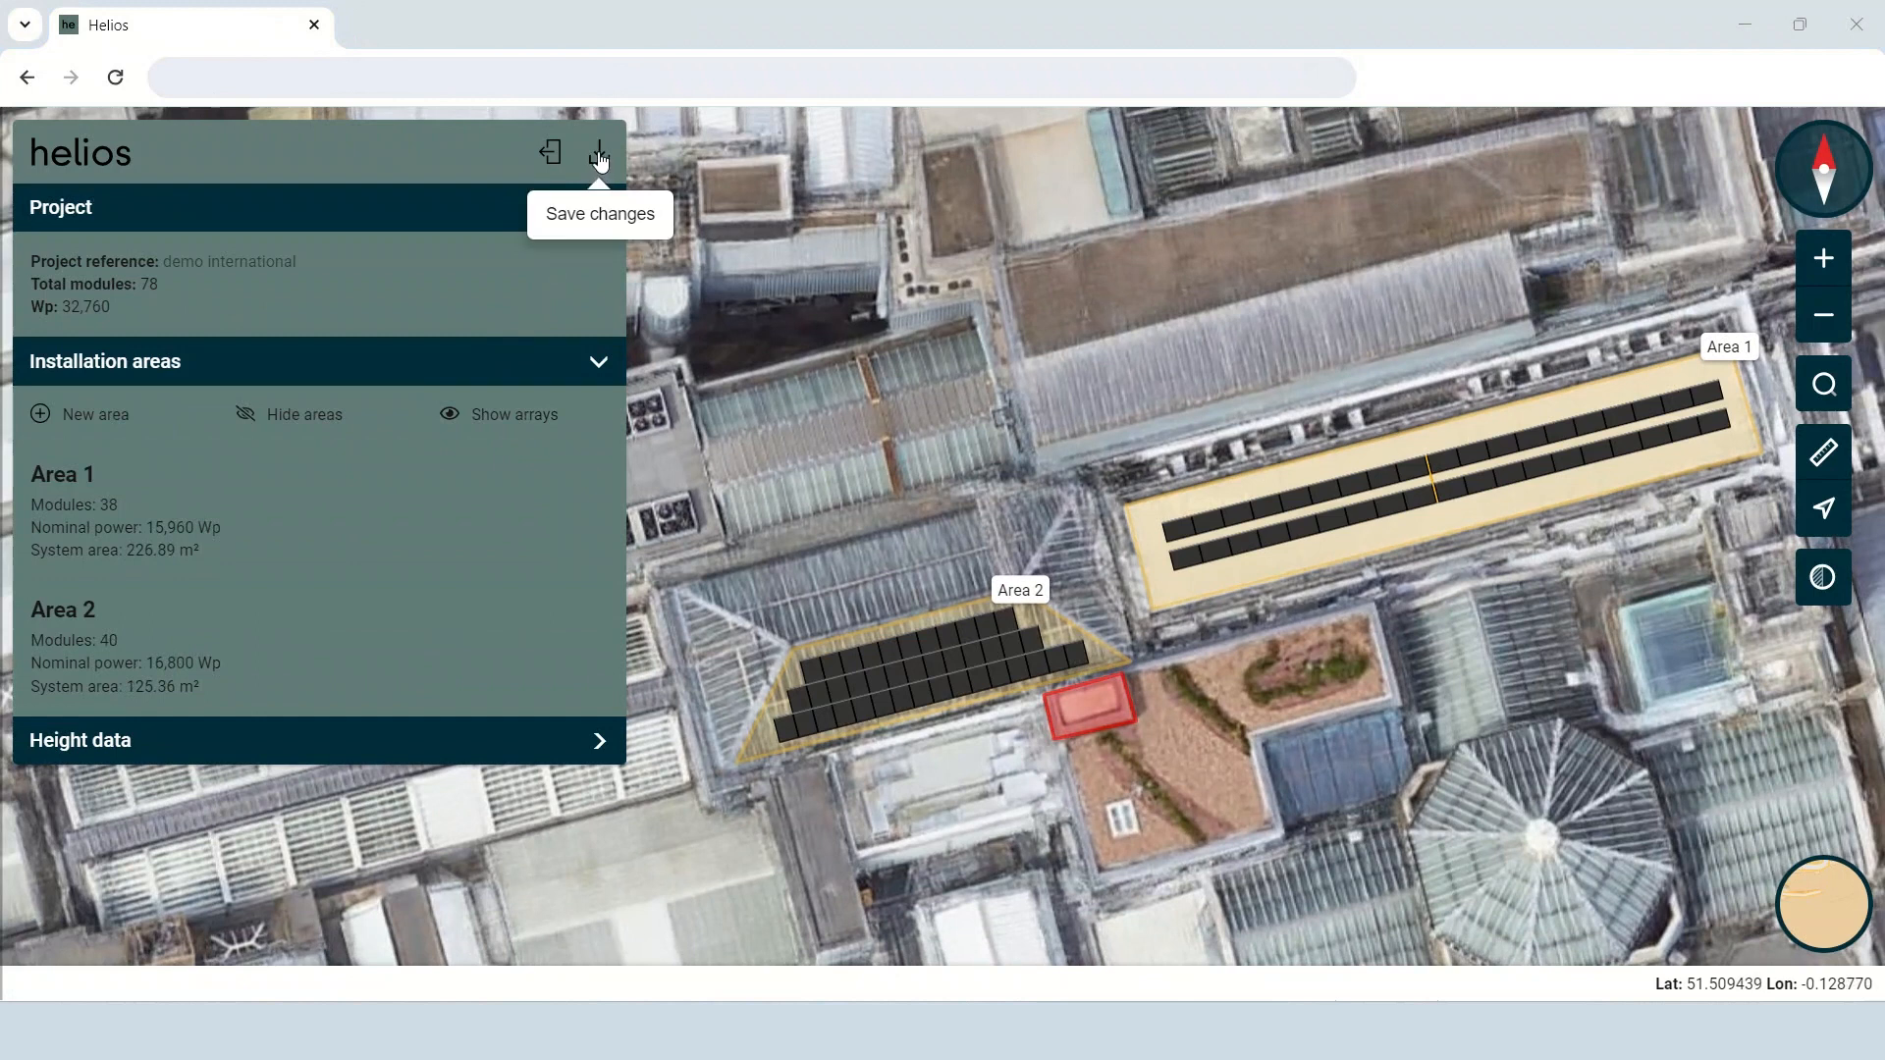
left_click(550, 152)
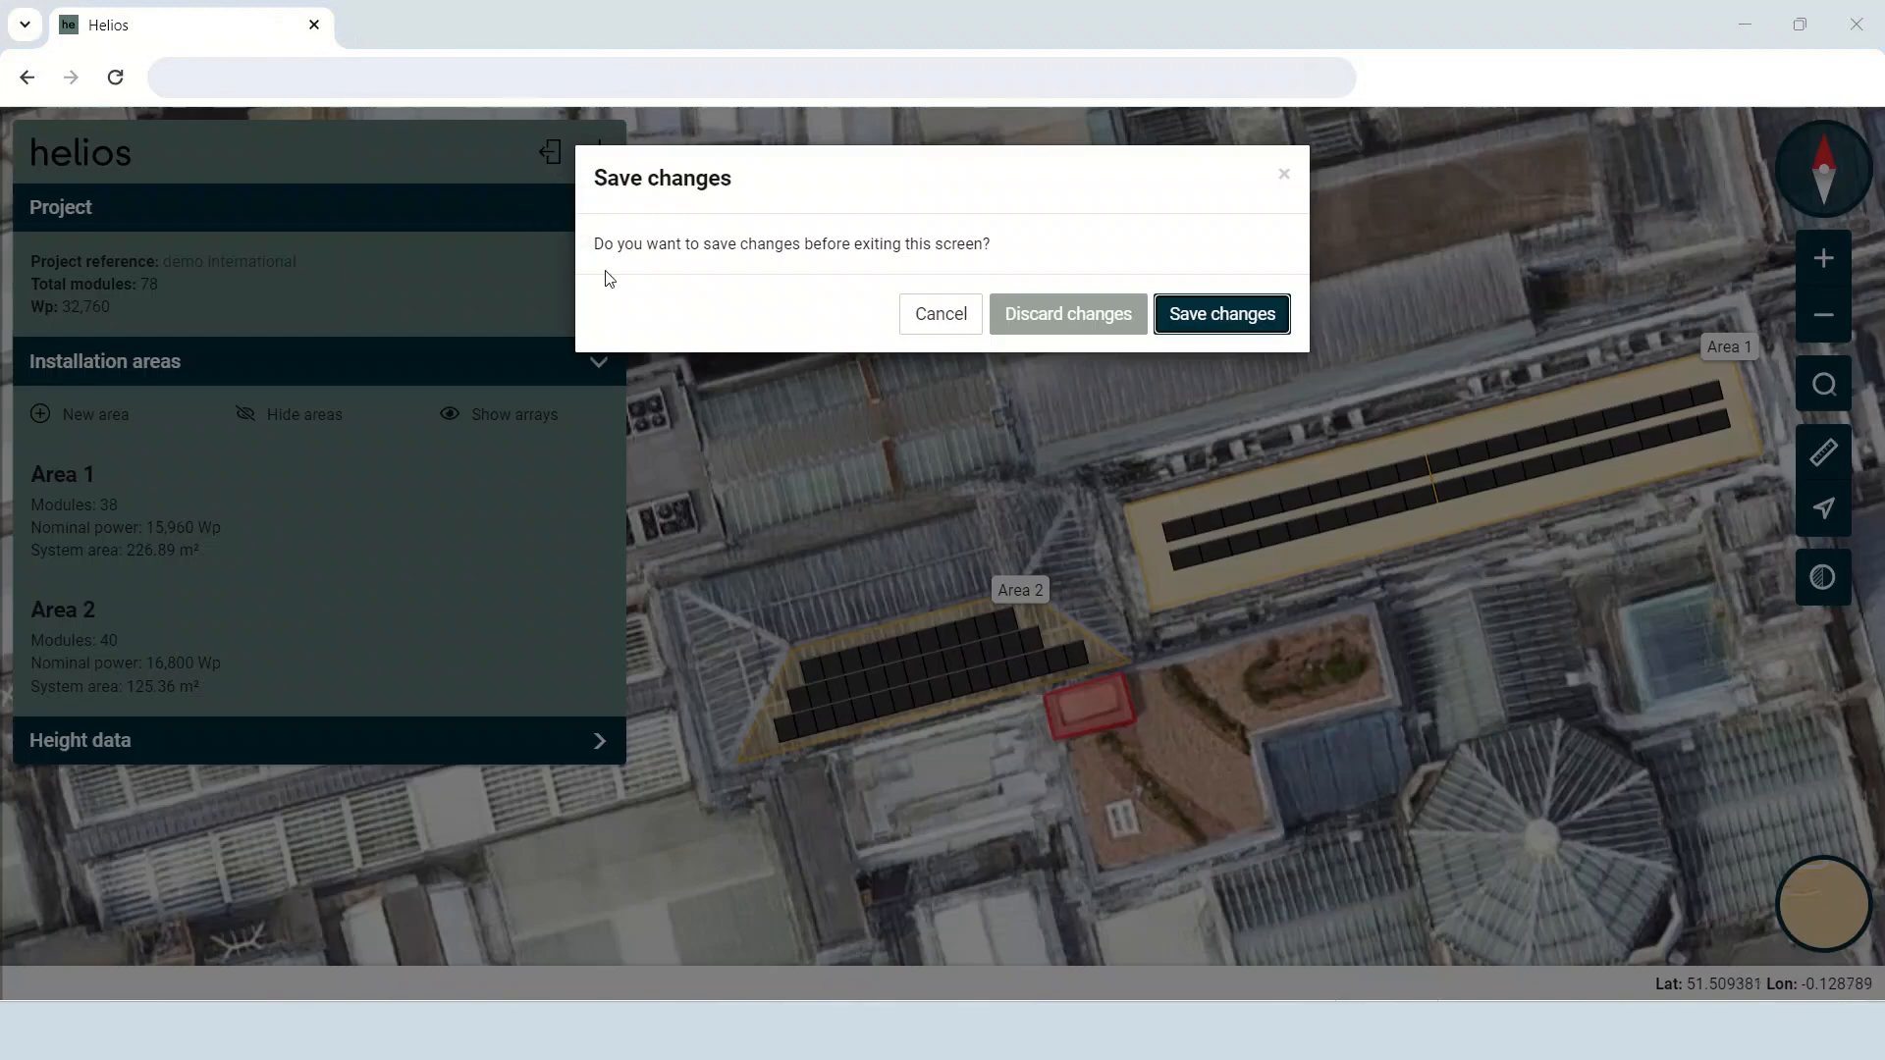
left_click(1178, 323)
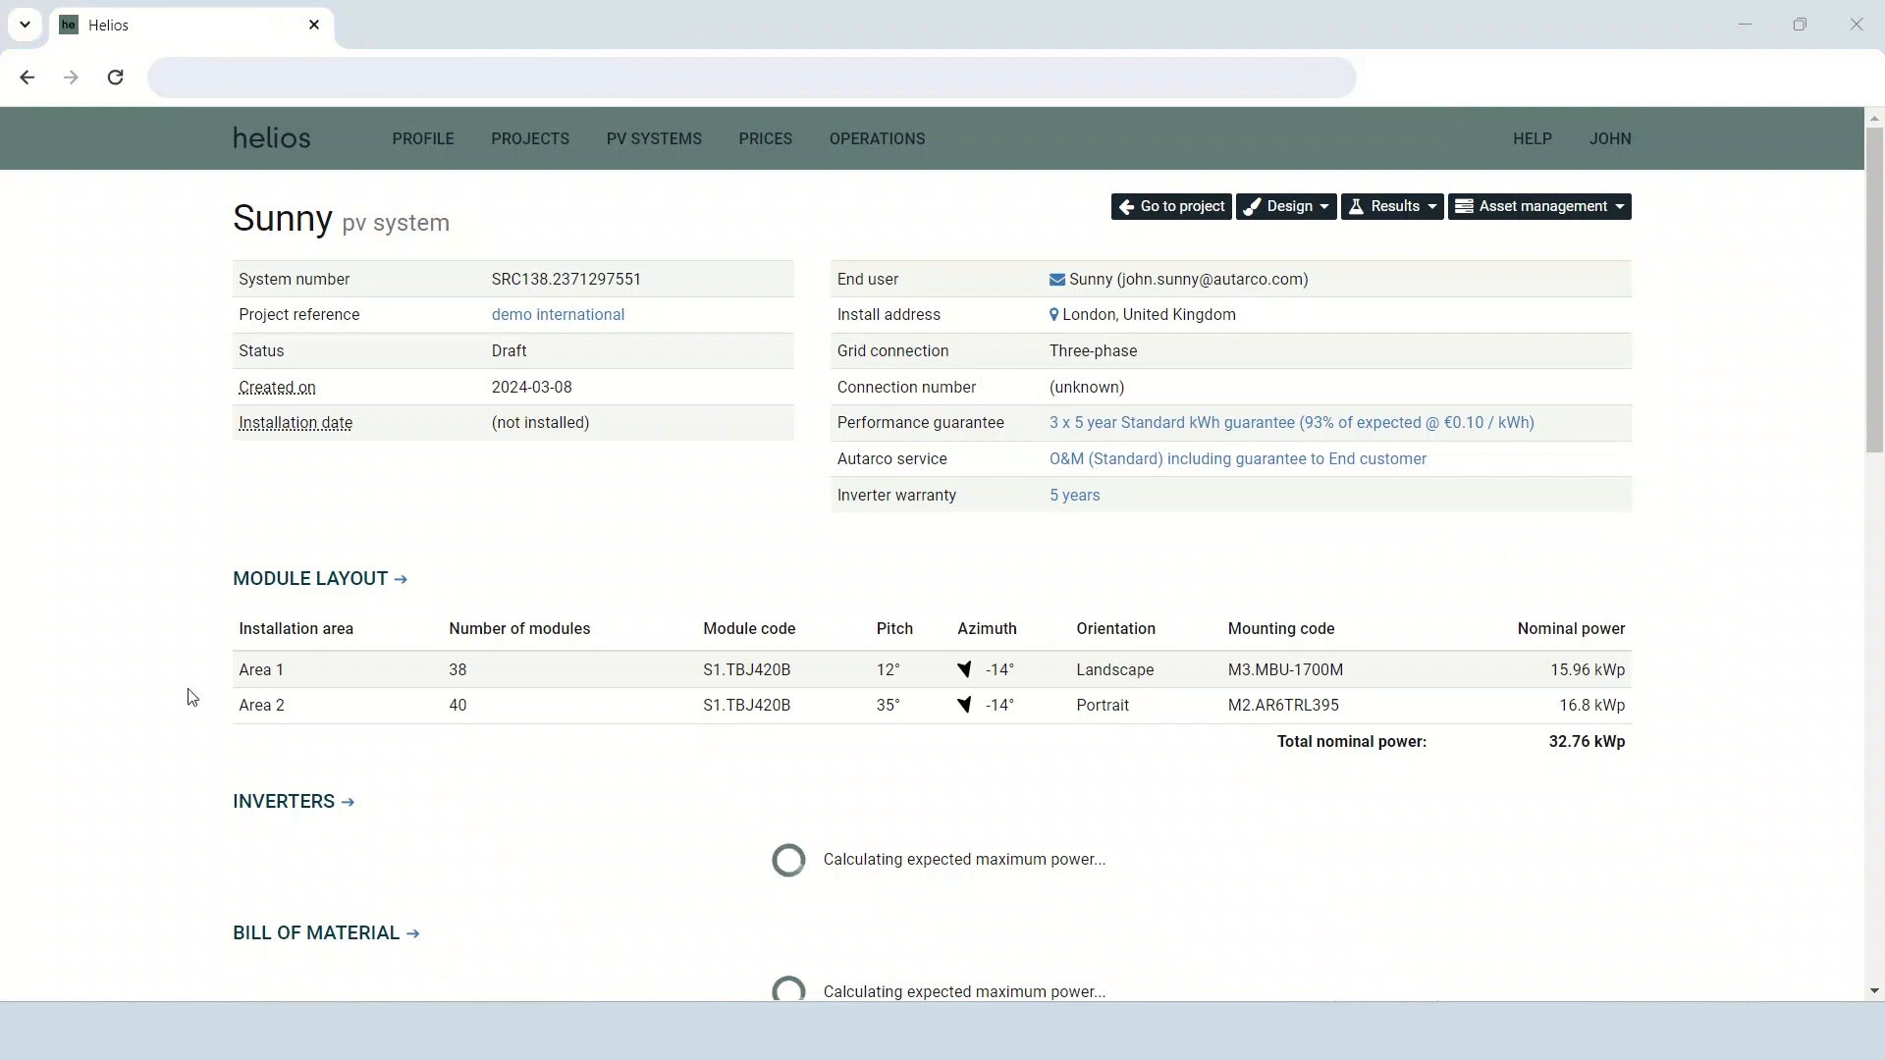
Open the PV system's inverter configuration and adopt the suggested three-phase inverter S2.XLX30000-MIII.
scroll(188, 696, "down", 1)
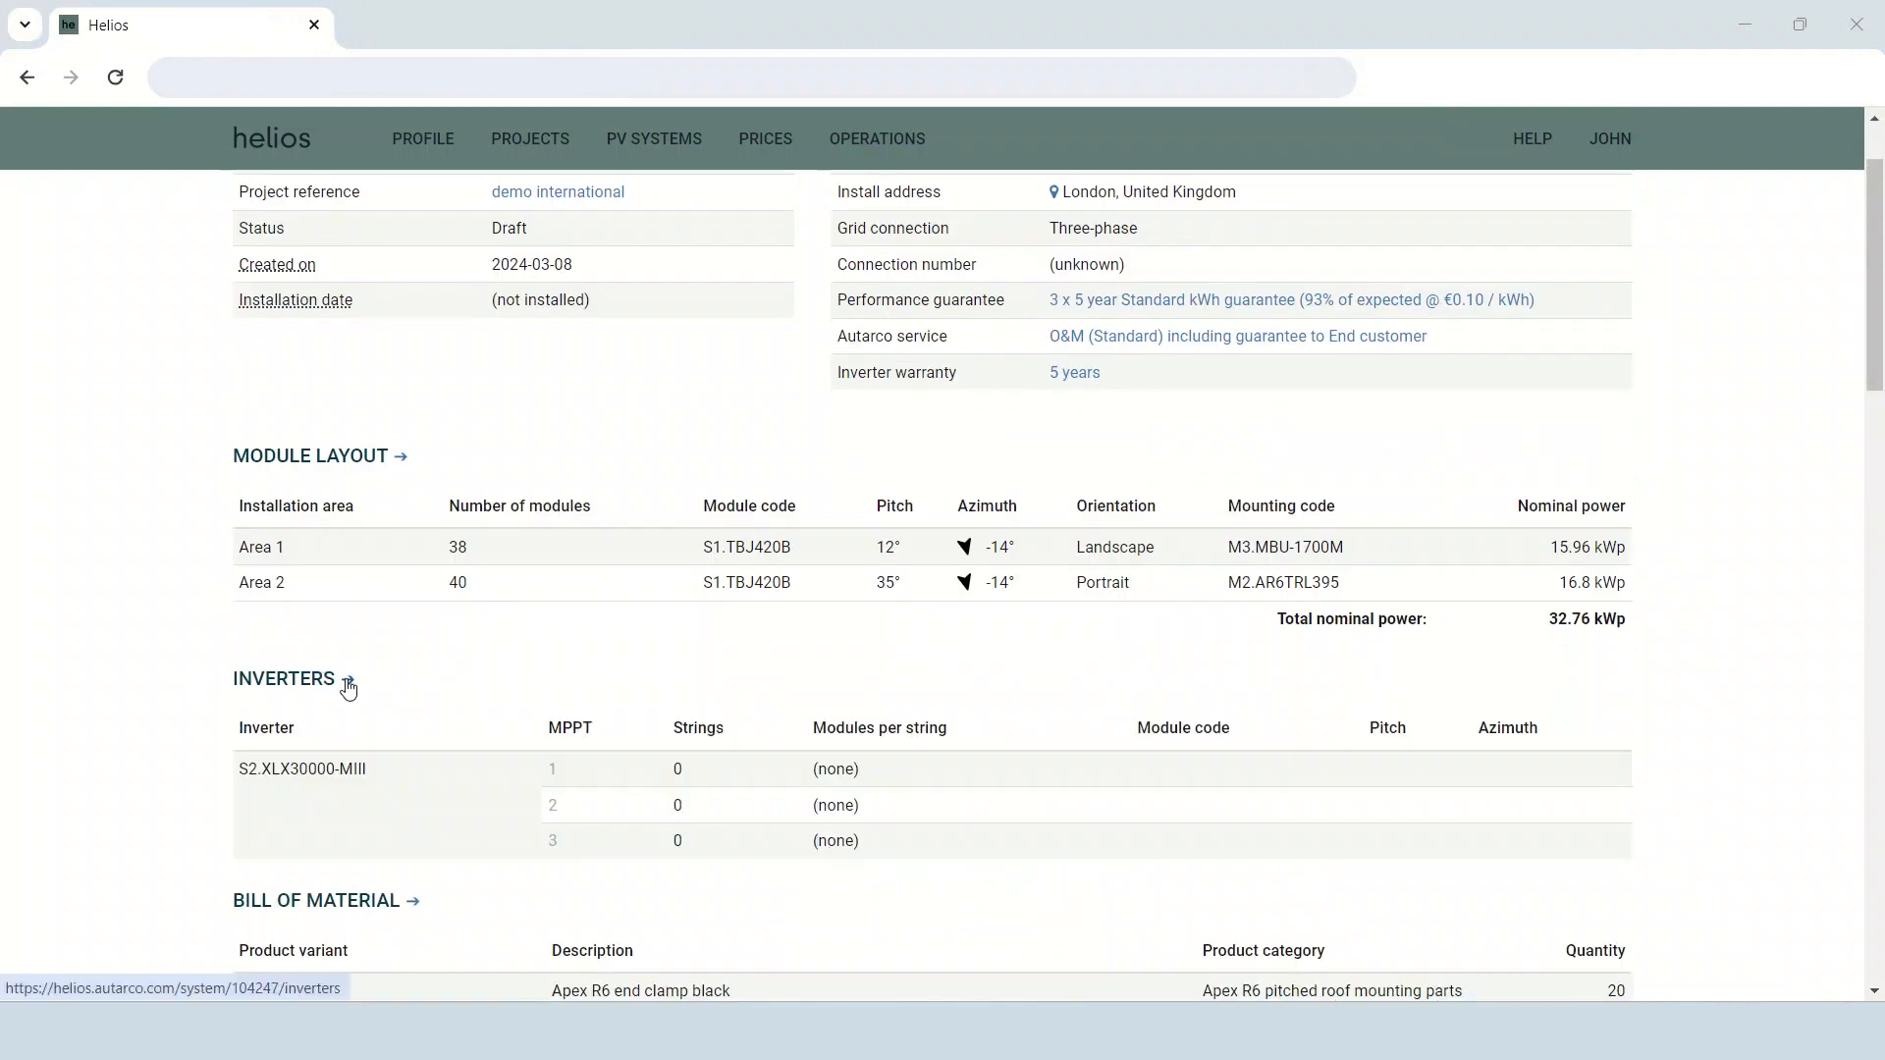
left_click(349, 687)
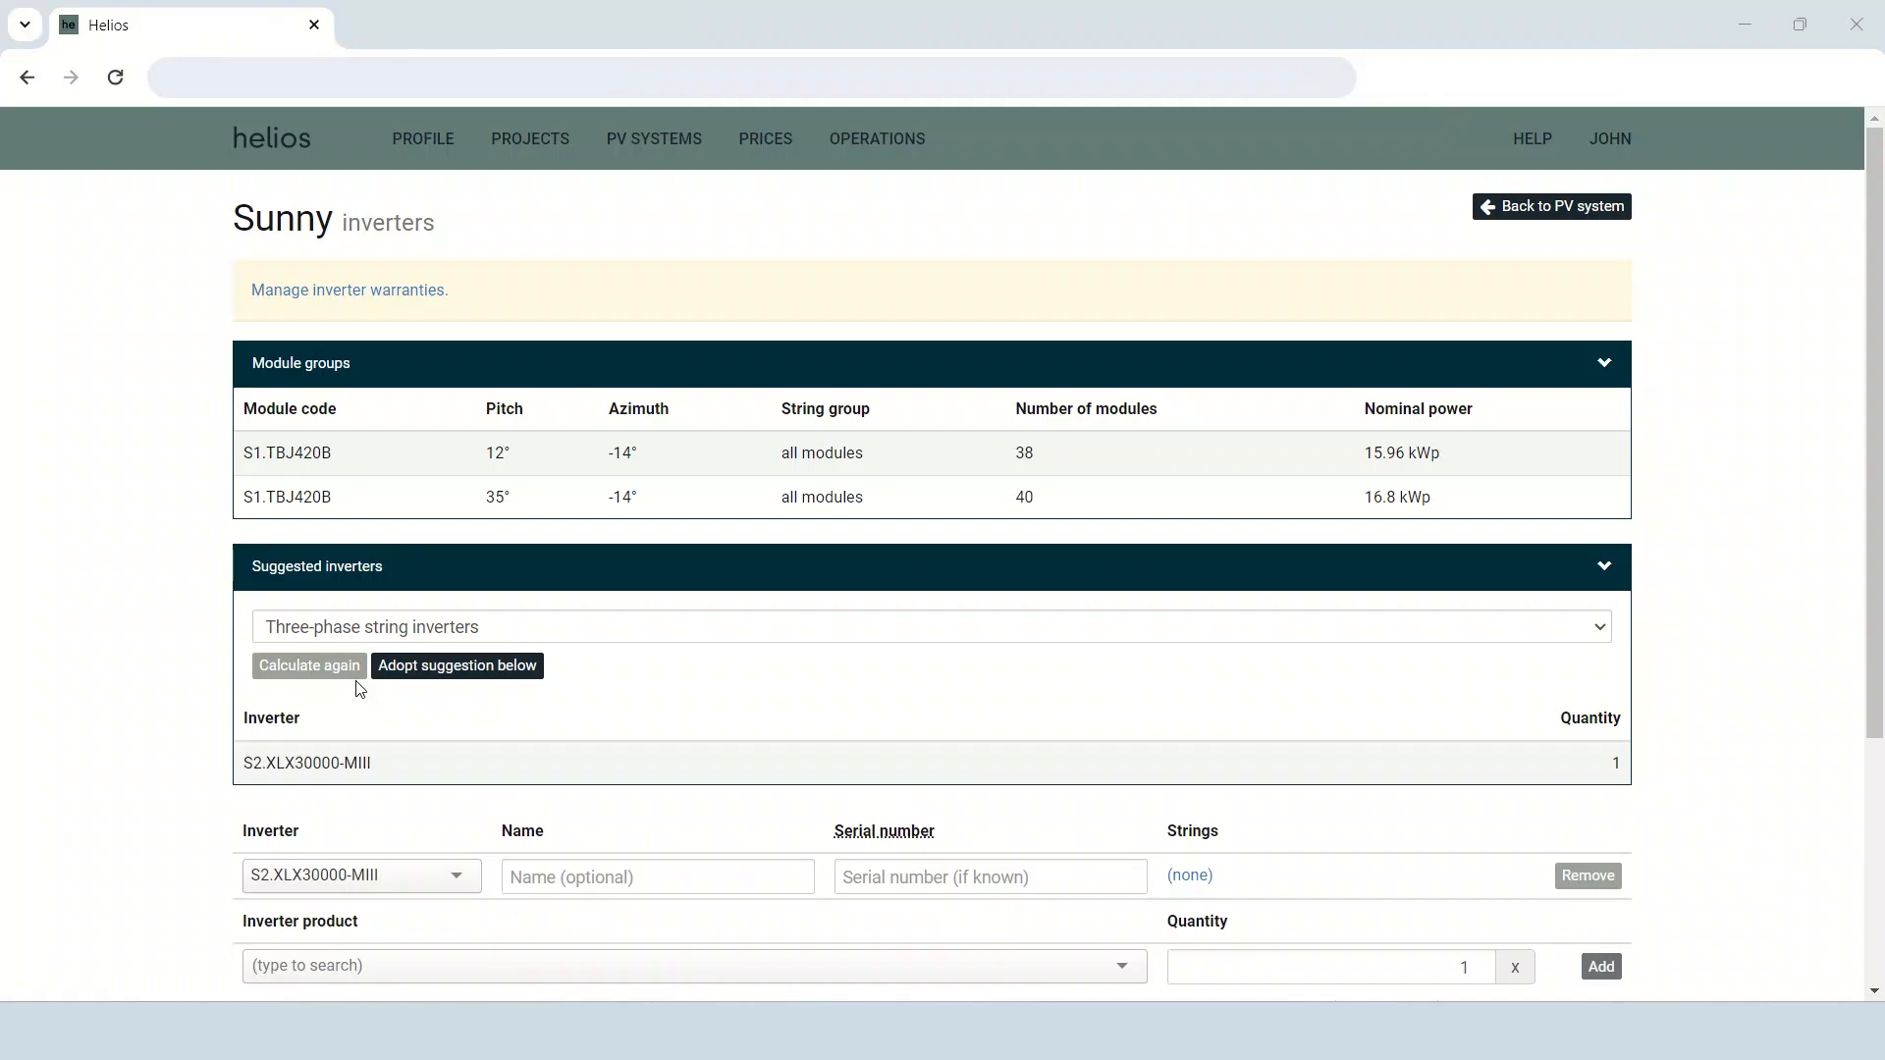
scroll(358, 687, "down", 2)
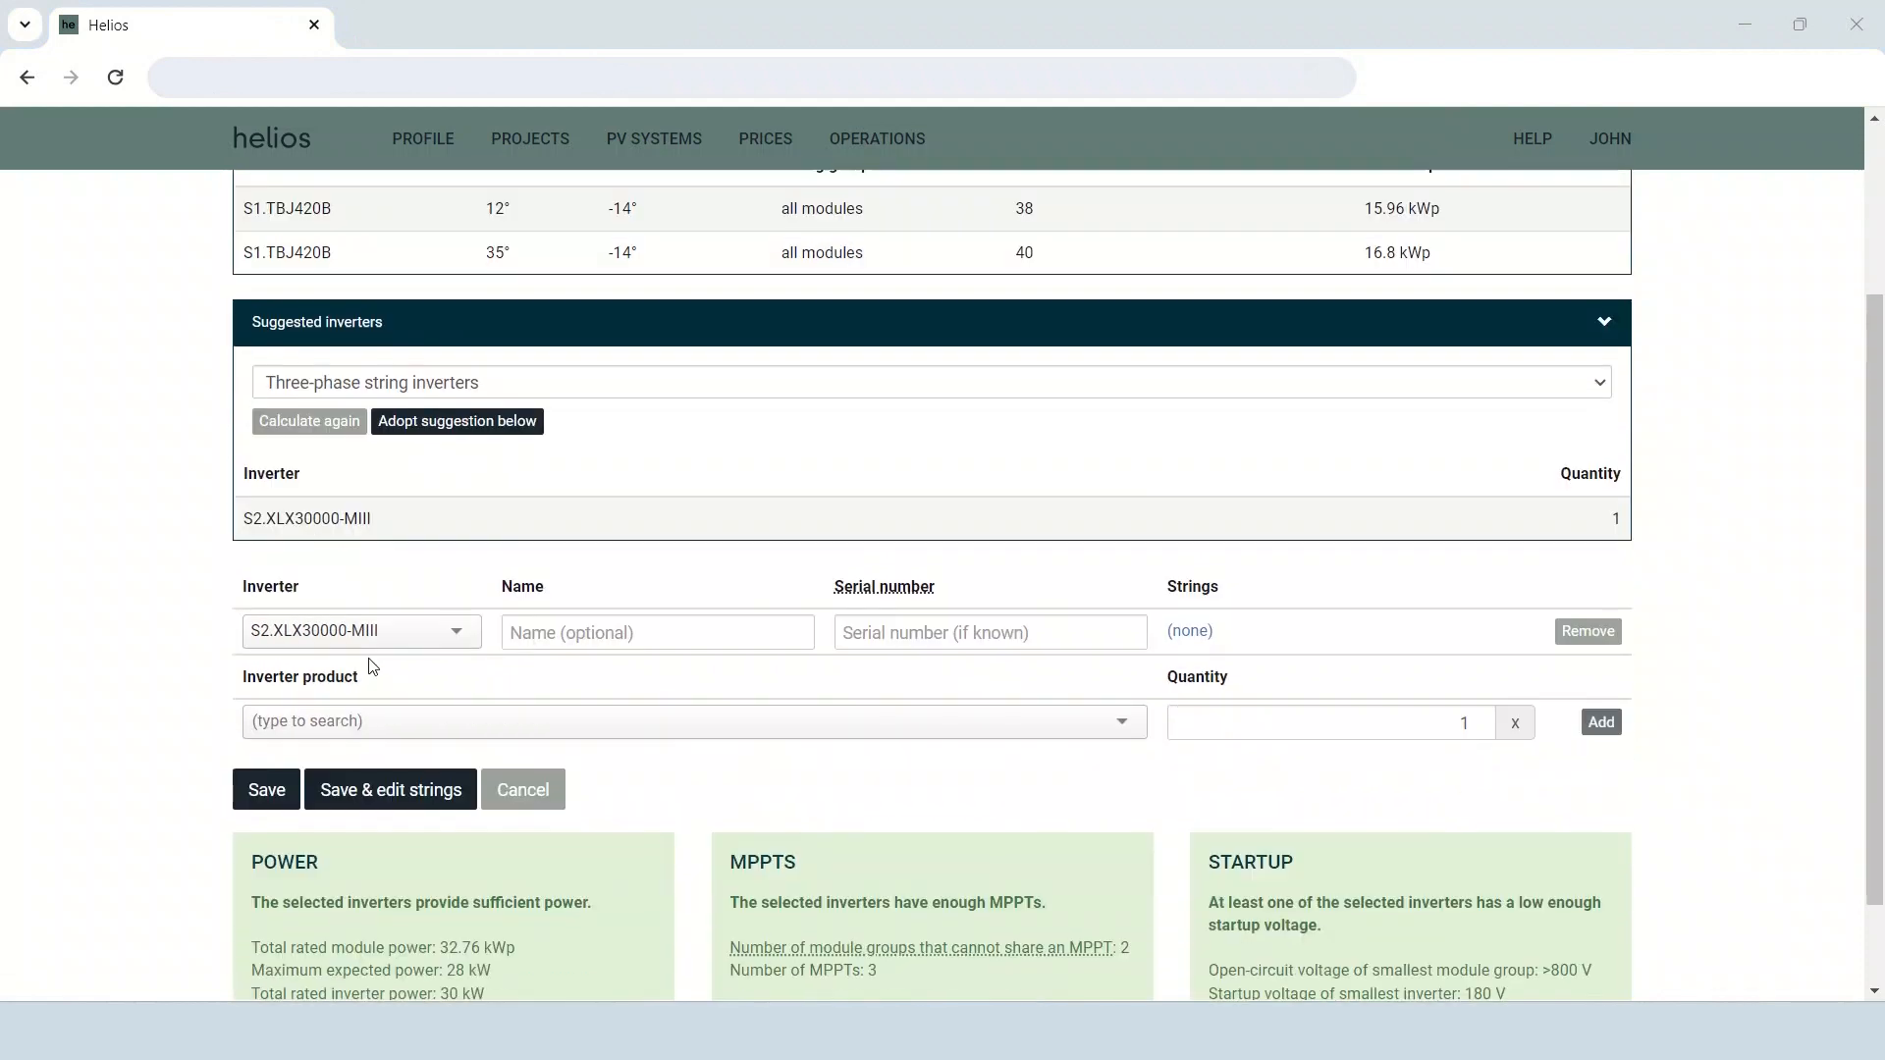
left_click(494, 422)
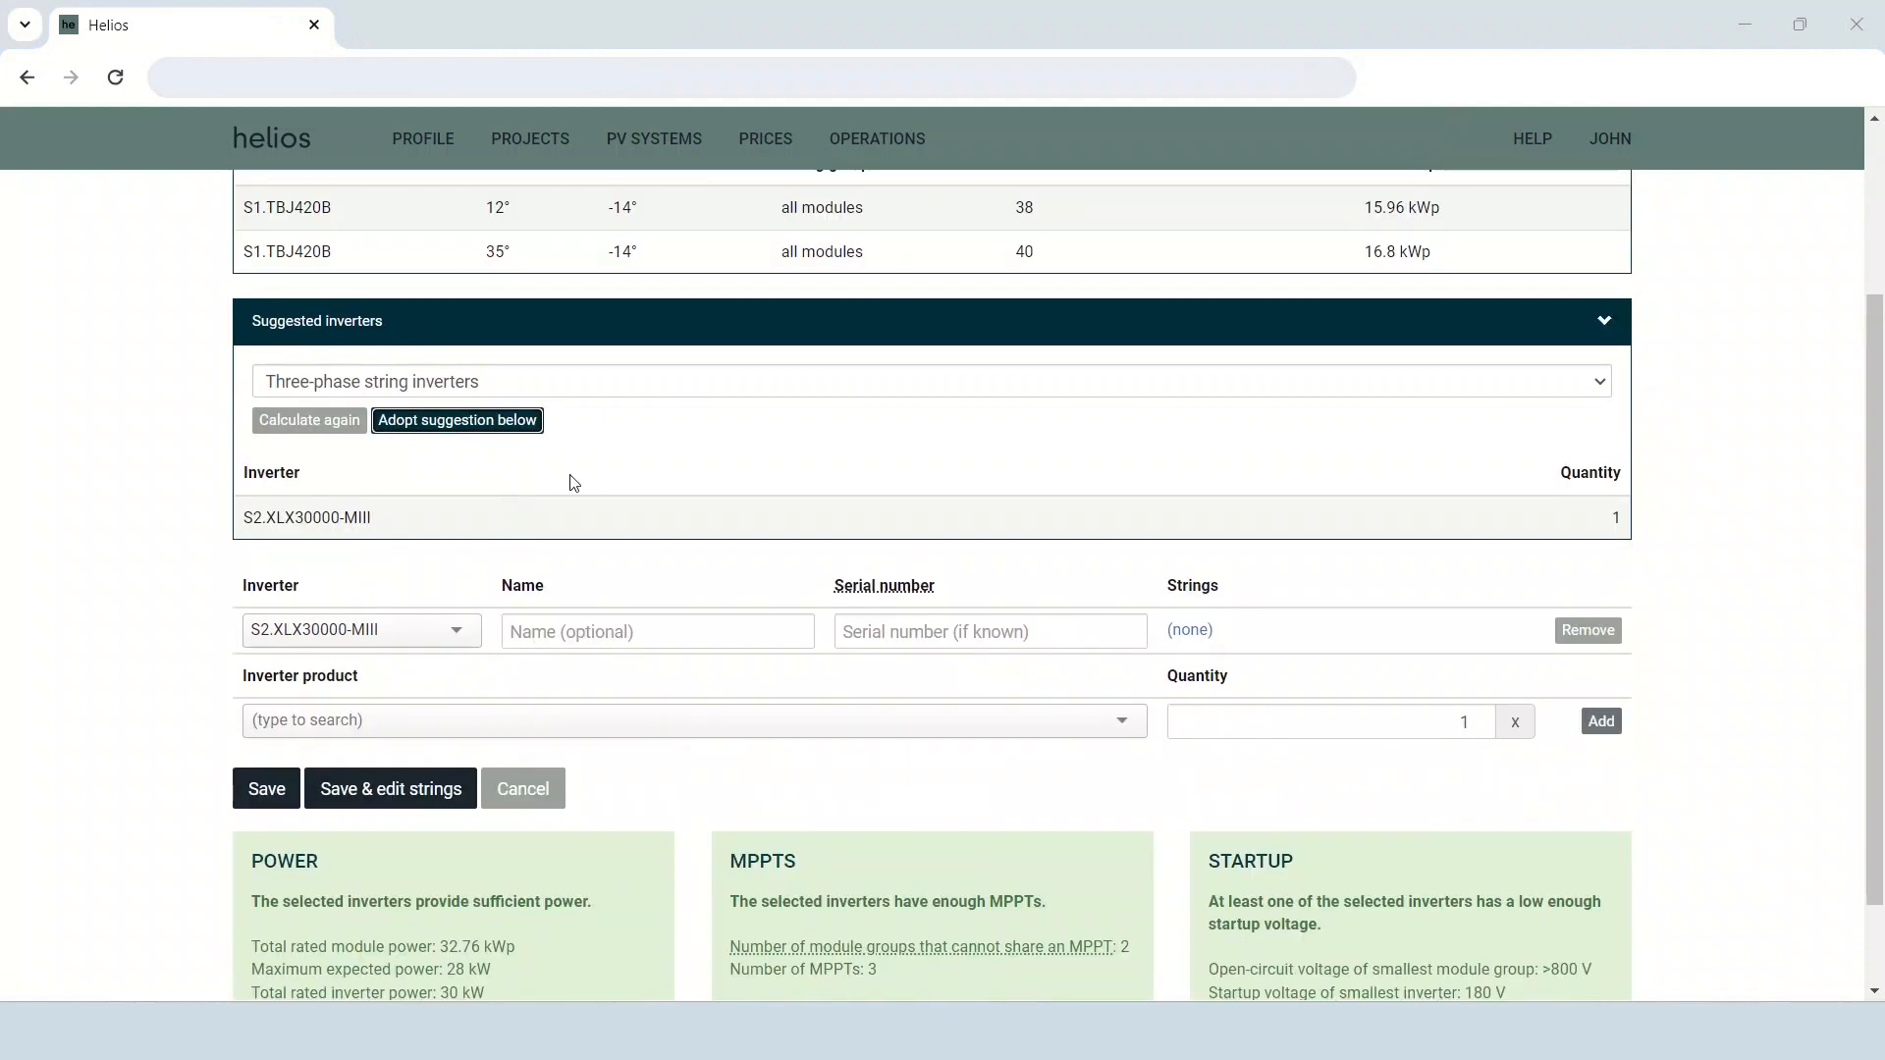
Examine the alternative inverter models, the maximum expected power and the phase options for suggested inverters.
scroll(596, 477, "down", 1)
left_click(465, 518)
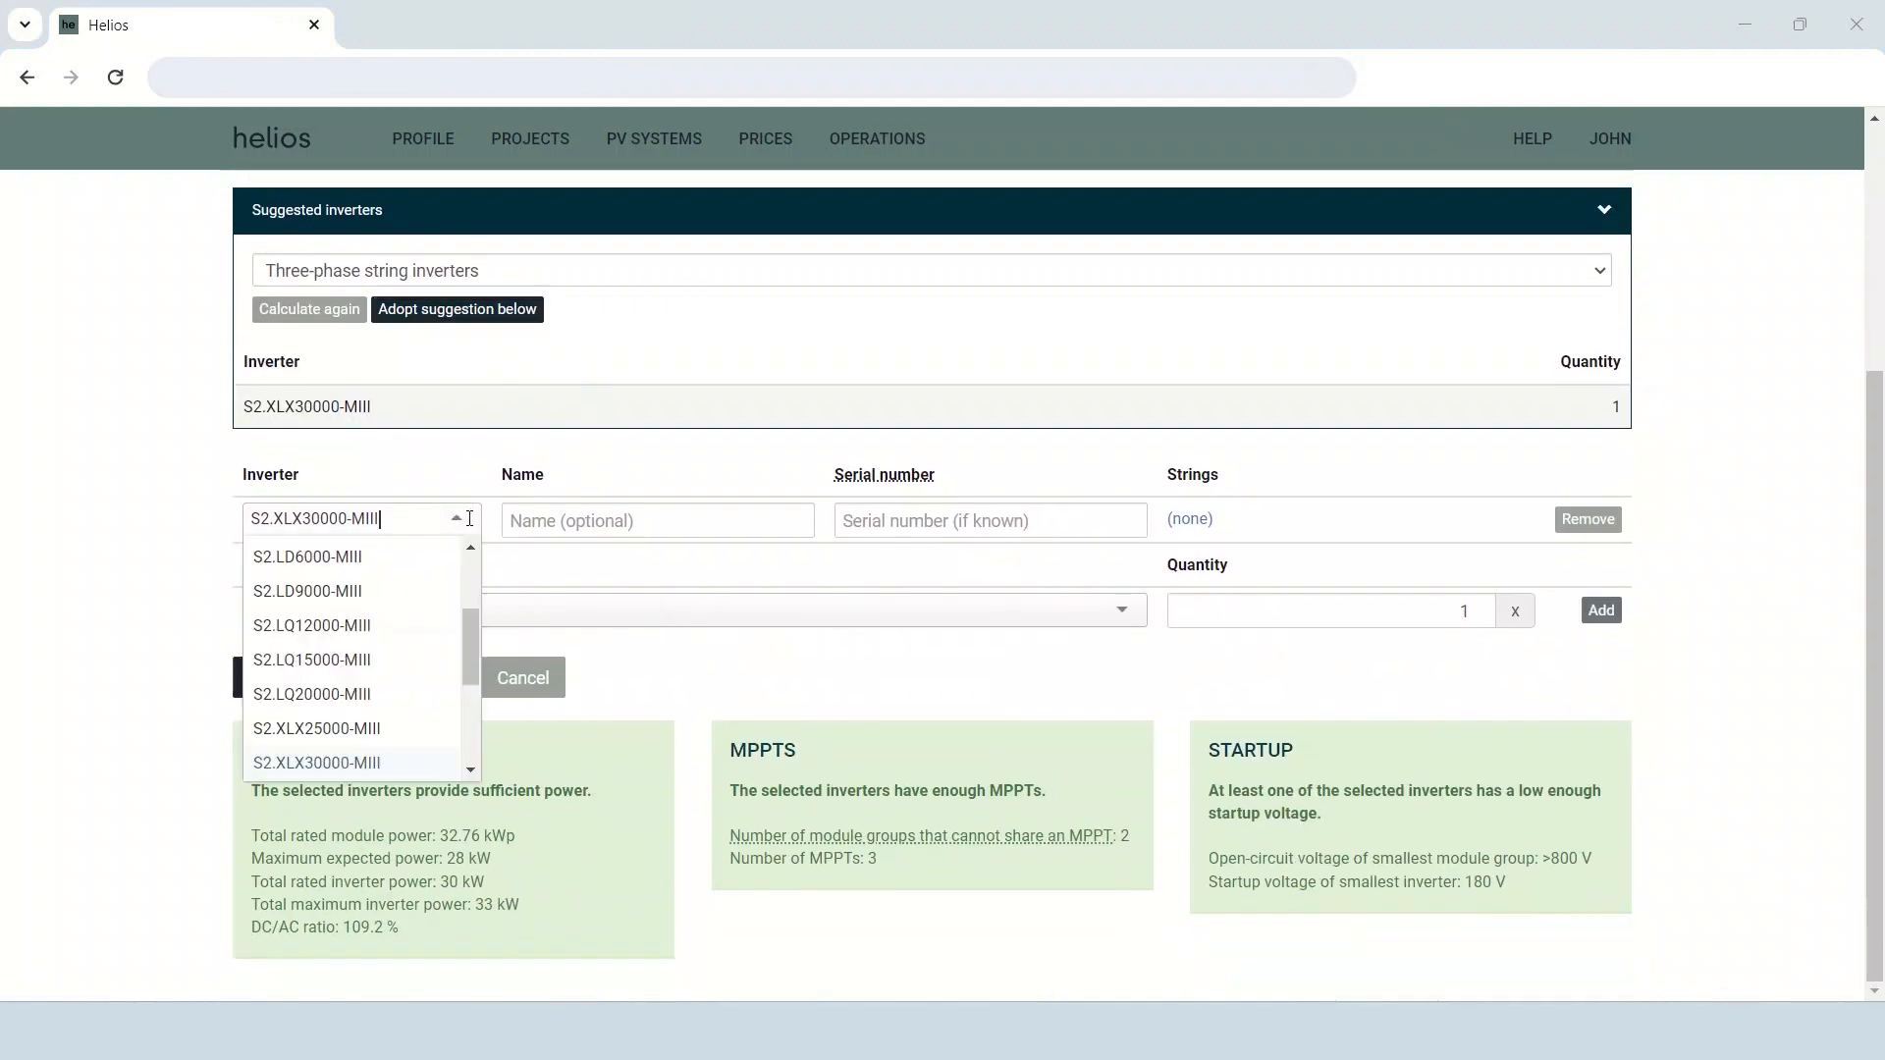
left_click(519, 384)
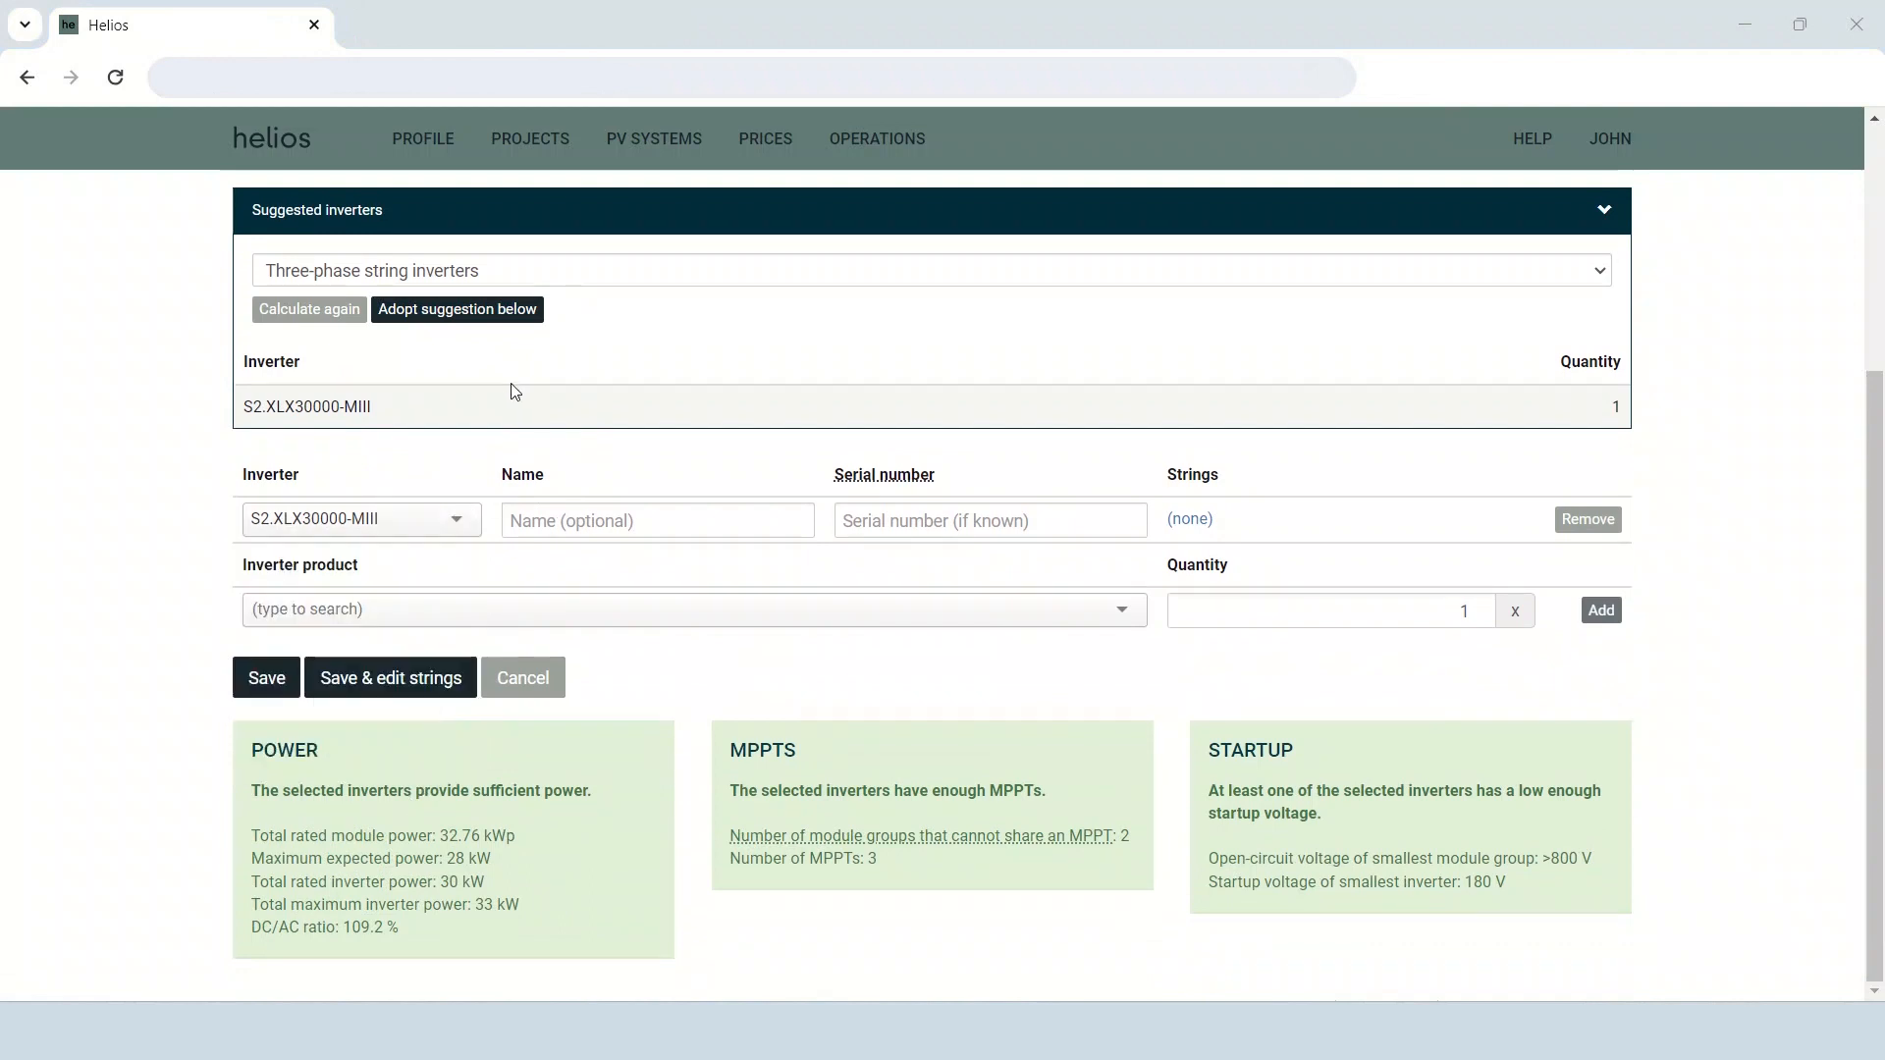
left_click_drag(512, 857, 231, 874)
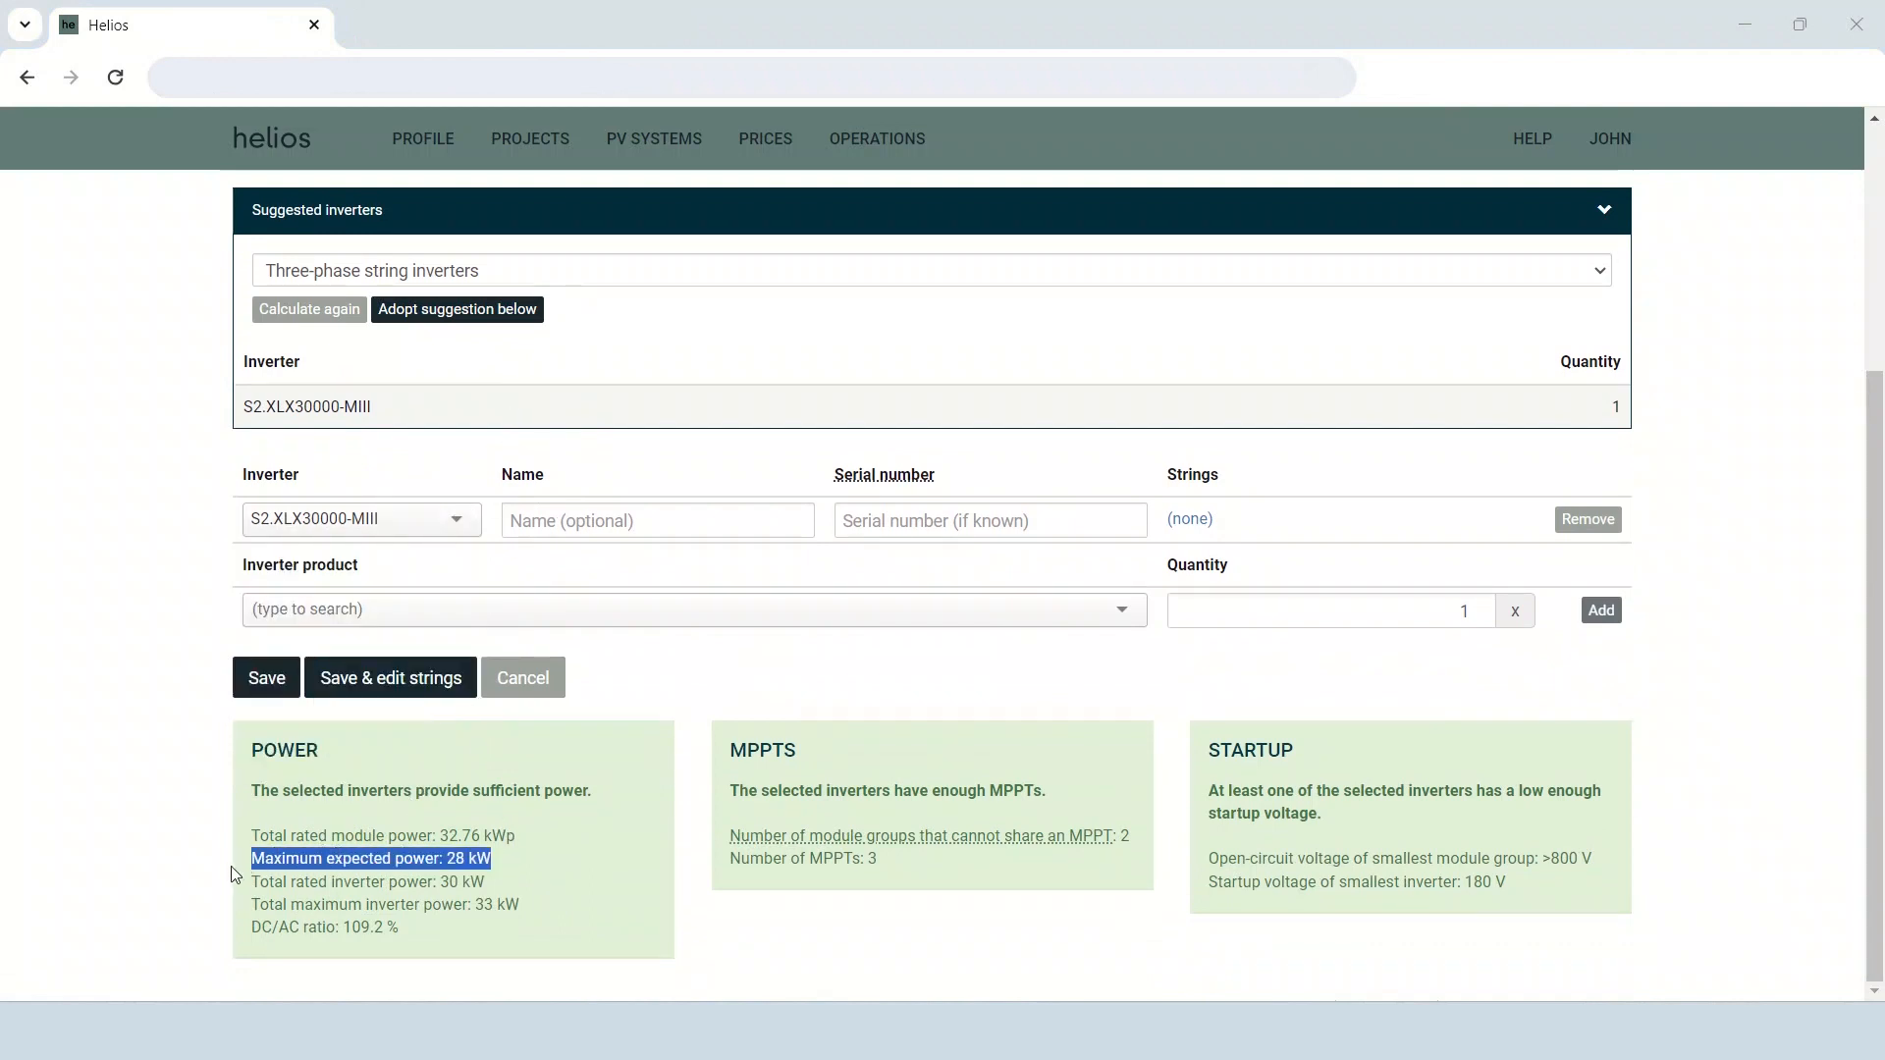
left_click(592, 278)
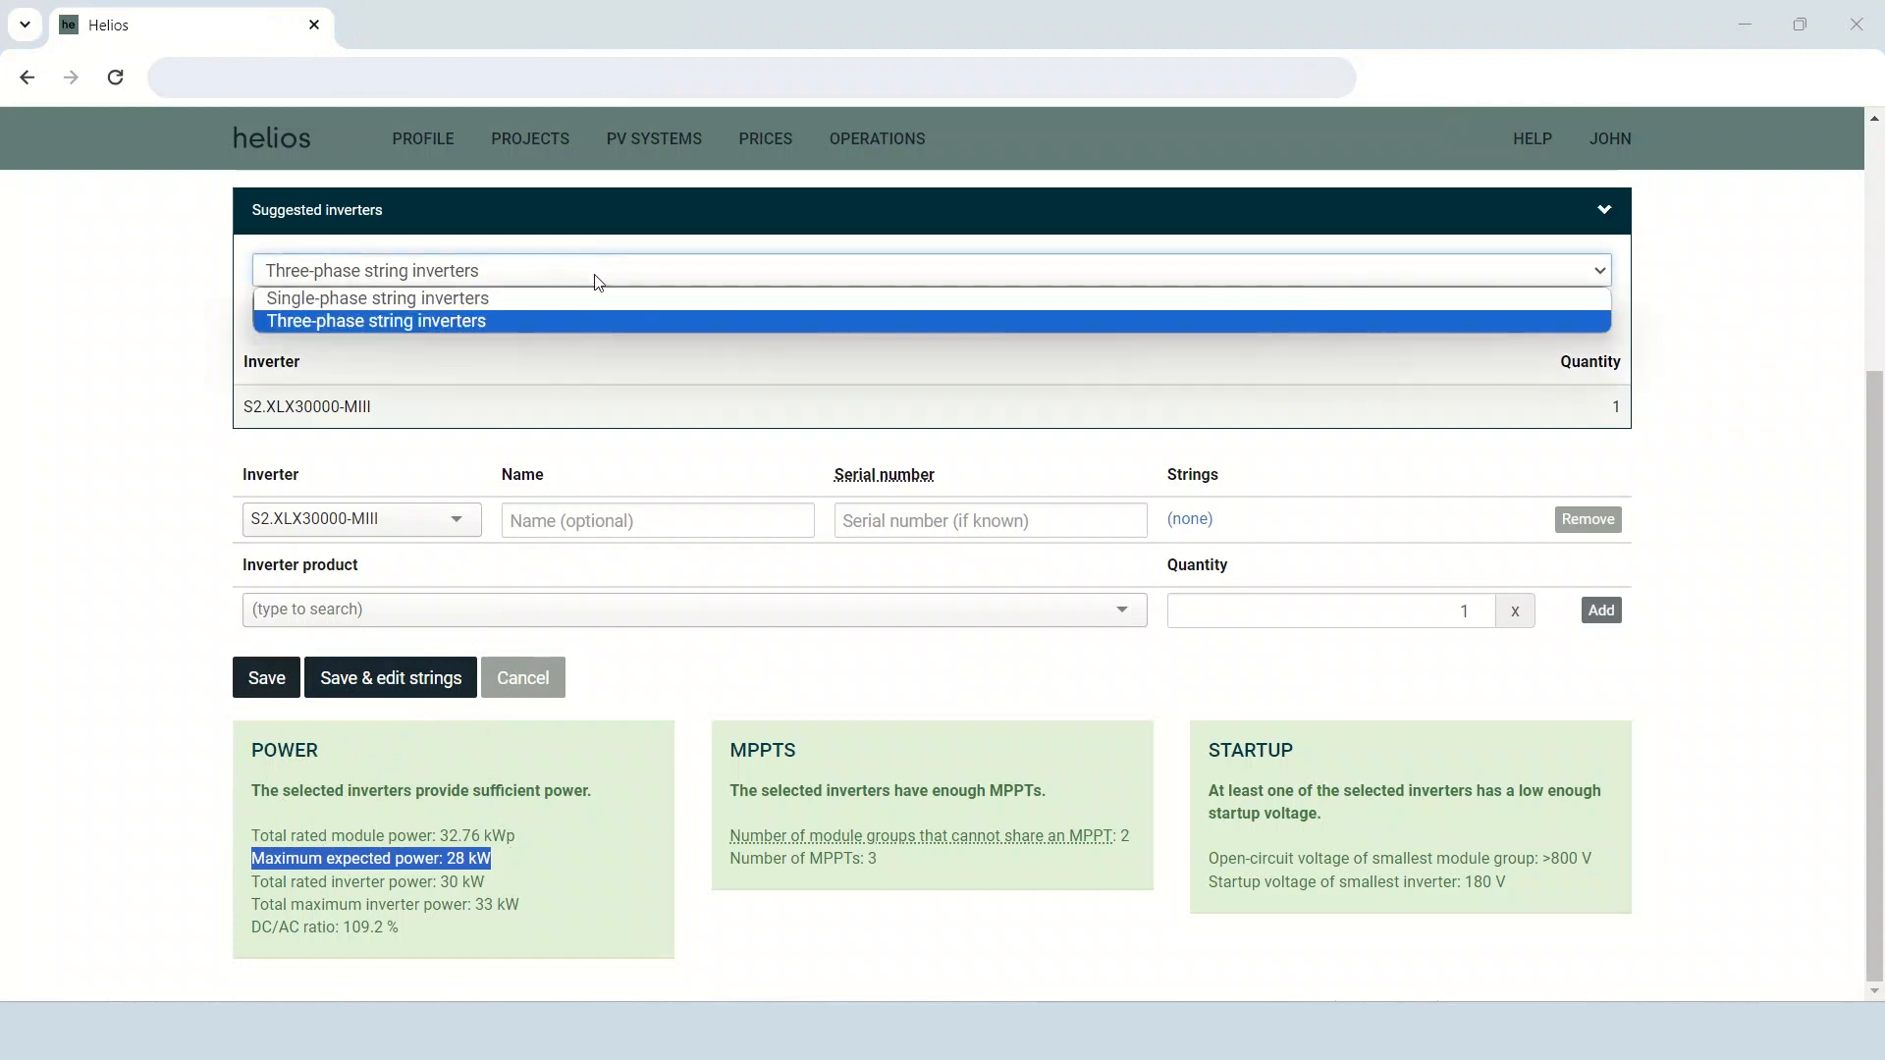
left_click(580, 320)
left_click(593, 334)
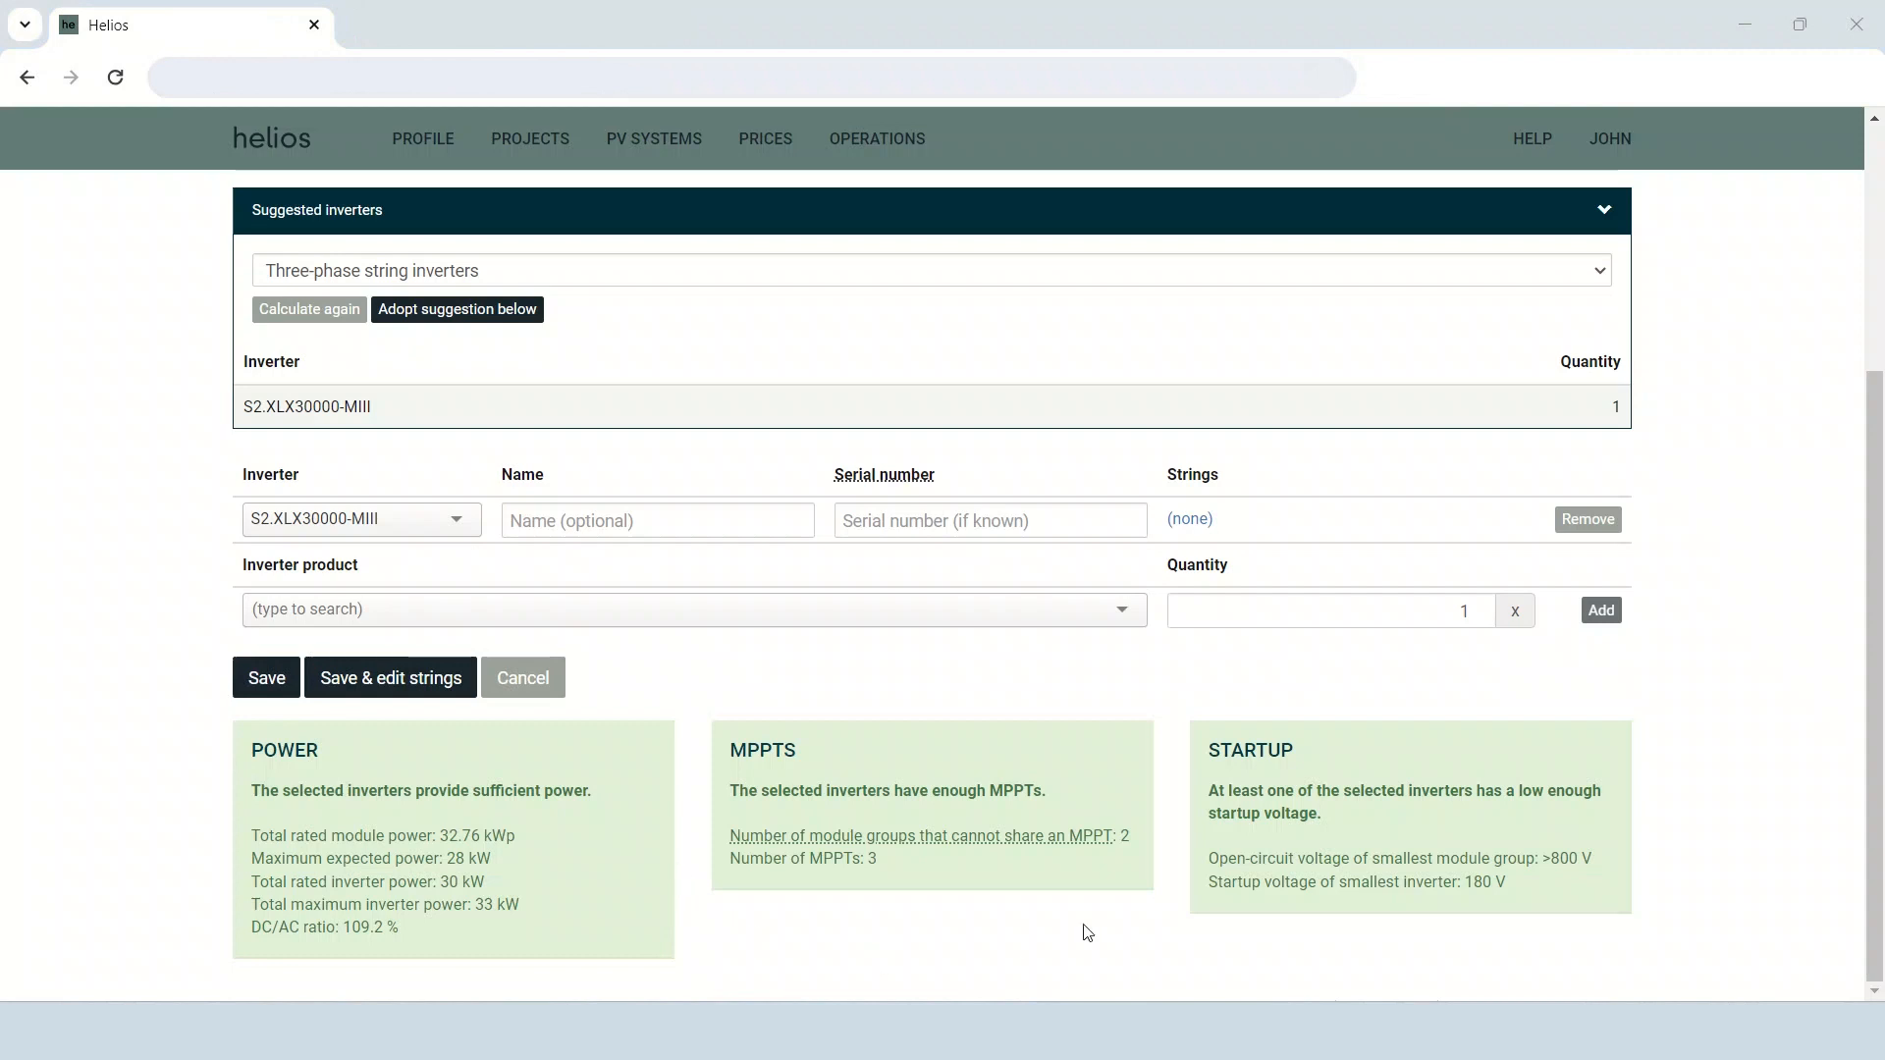
Save the inverter selection and review the PV system's module layout, inverters and bill of material.
left_click(281, 680)
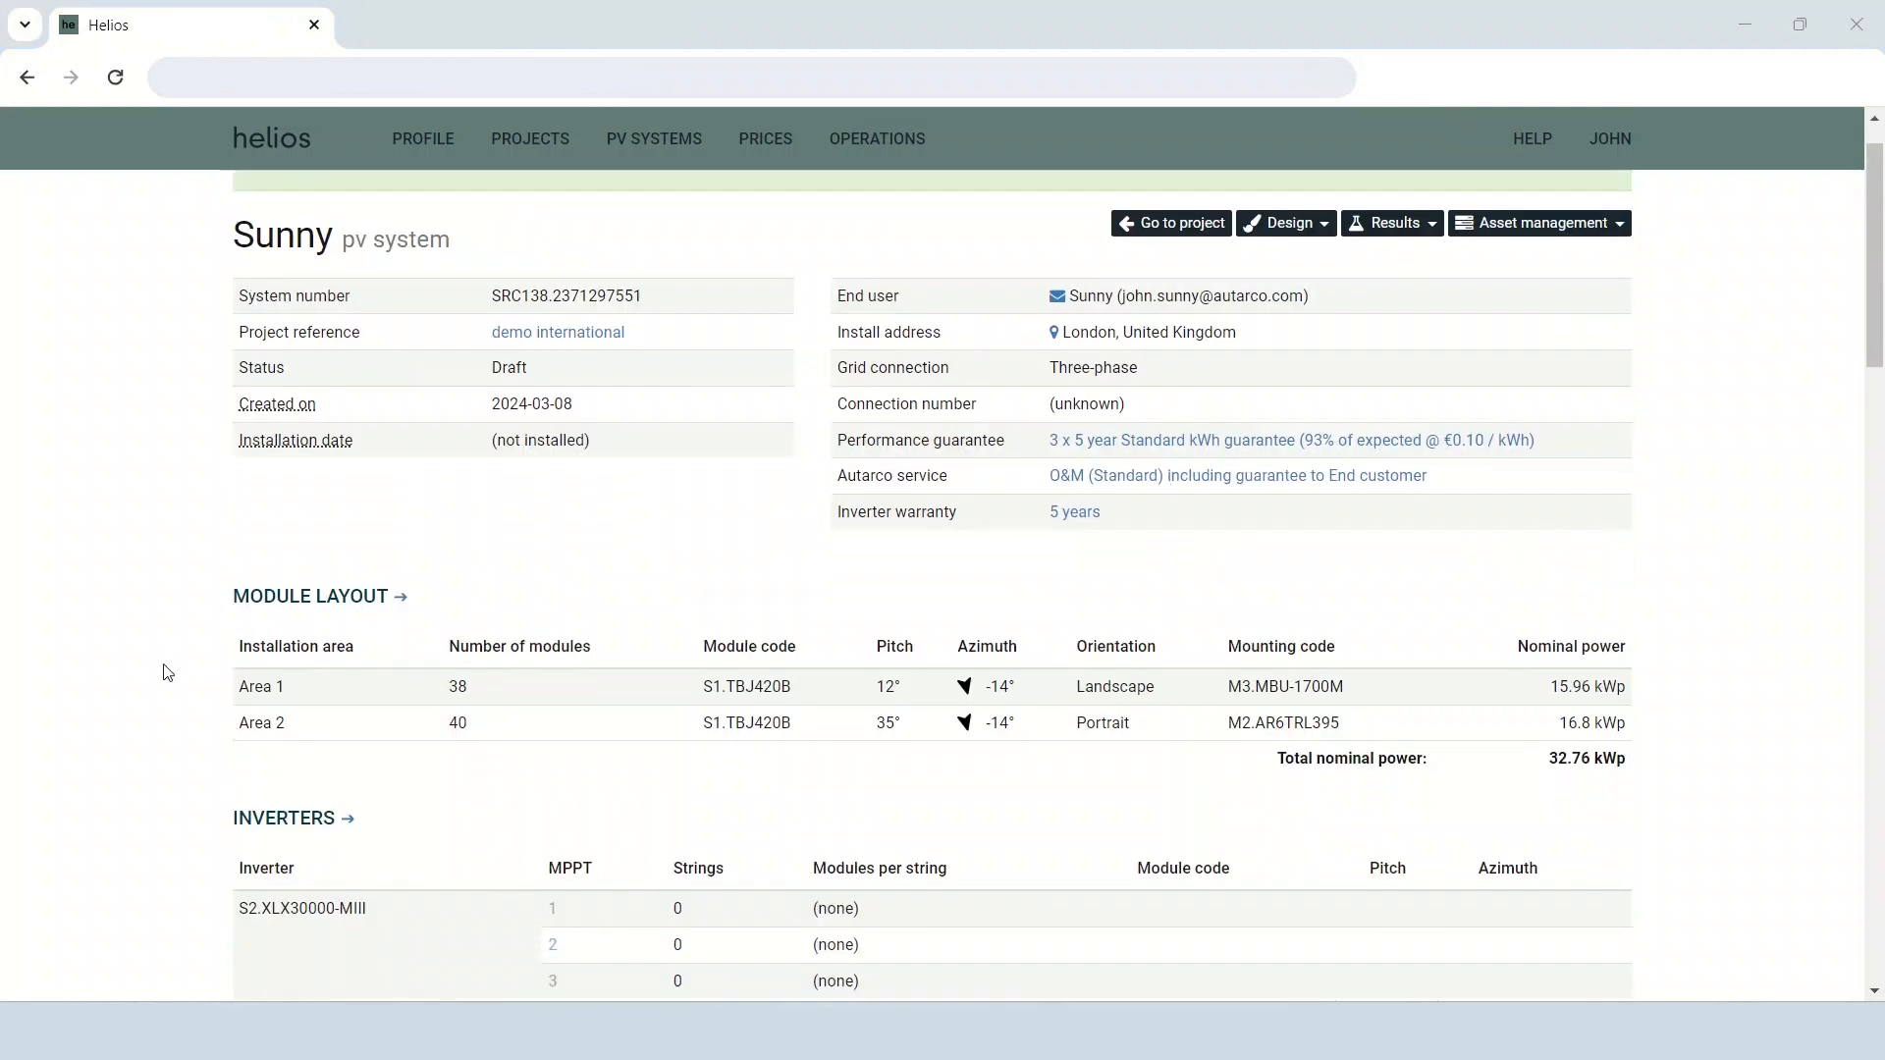
scroll(167, 672, "down", 3)
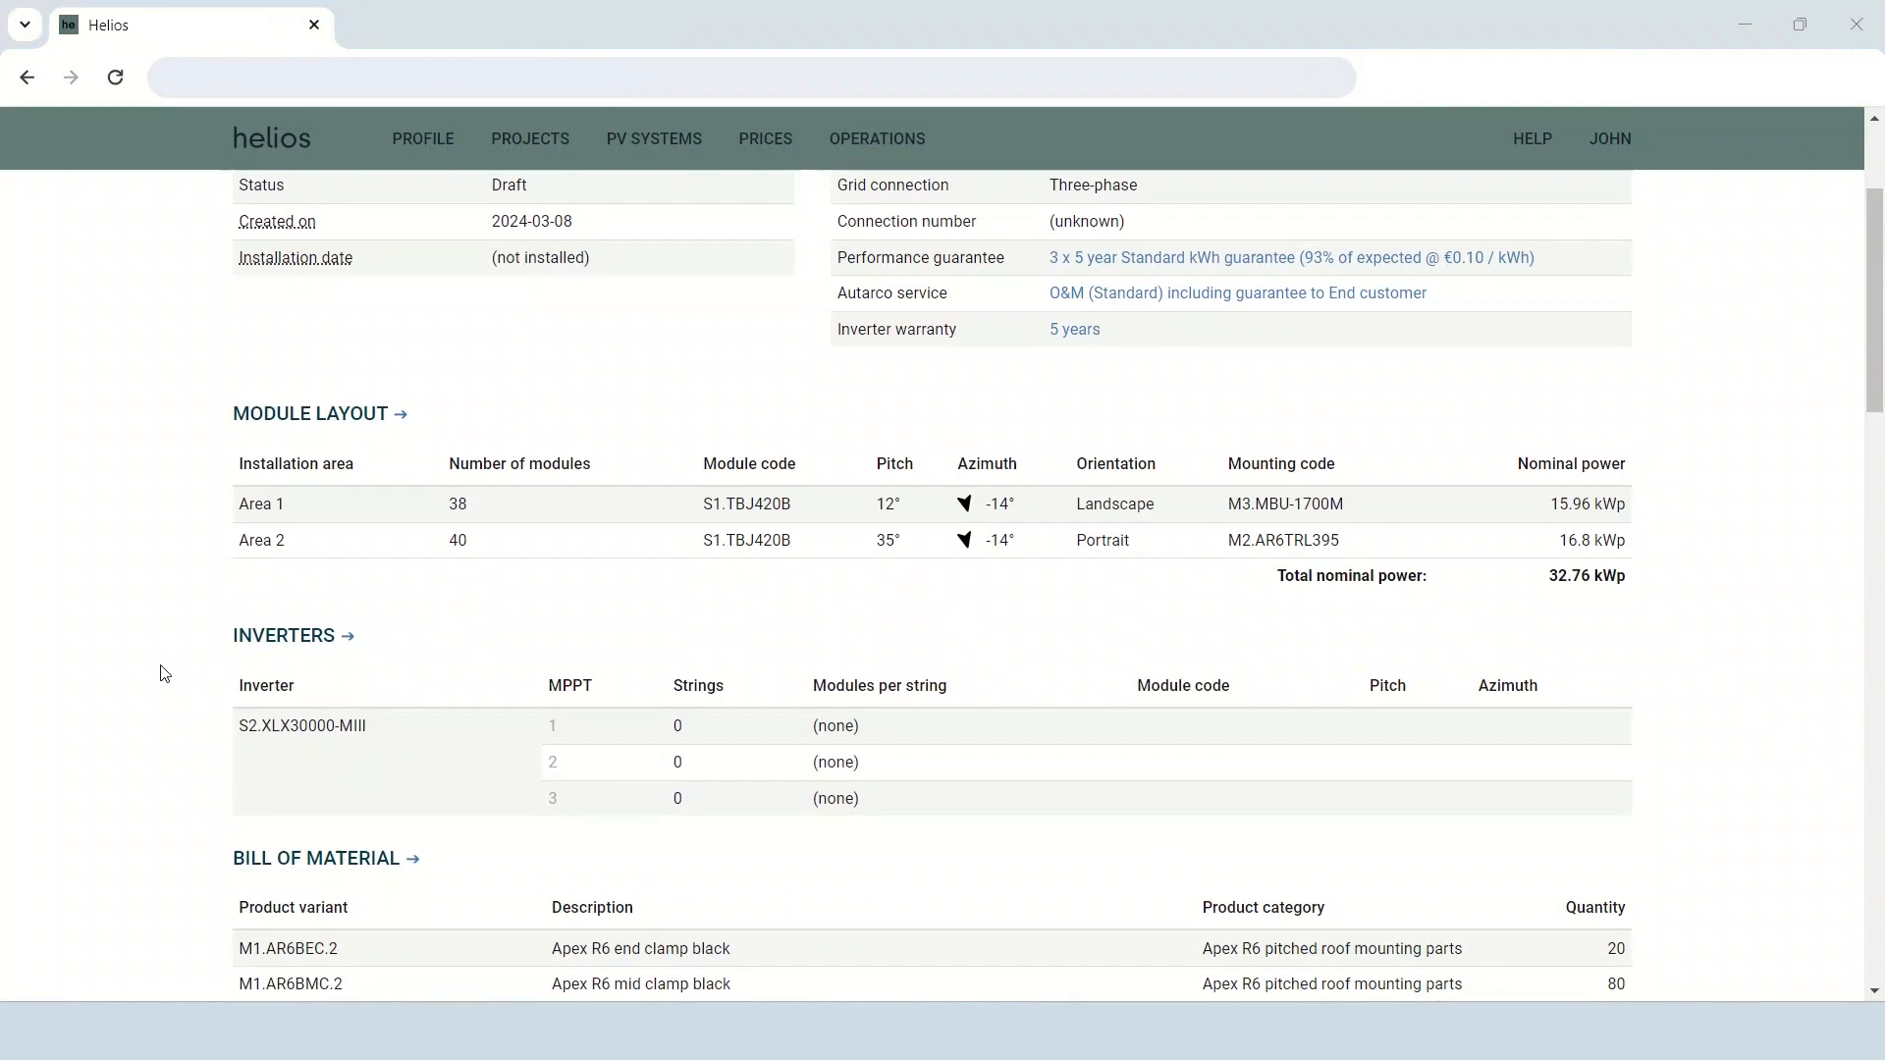
scroll(154, 682, "up", 3)
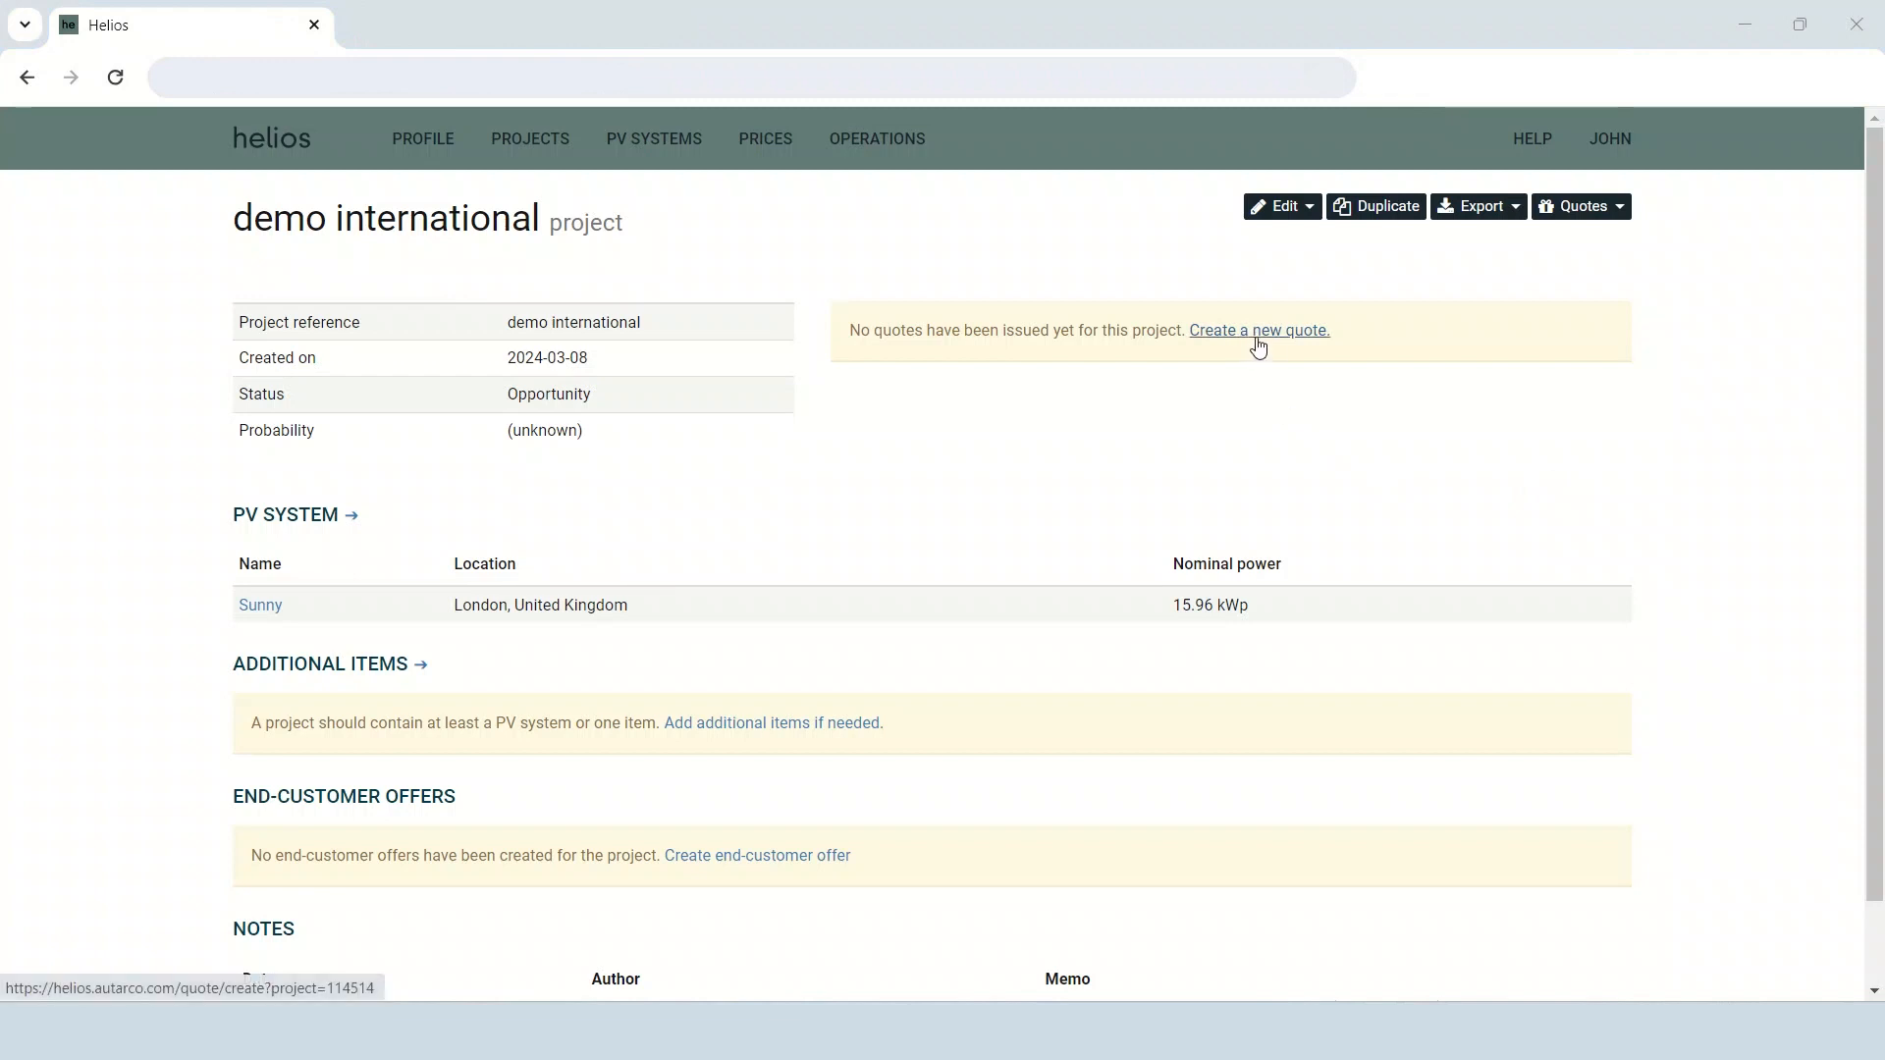
Start a new quote for the demo international project, keeping DAP – Delivery at place as the delivery term.
left_click(1588, 206)
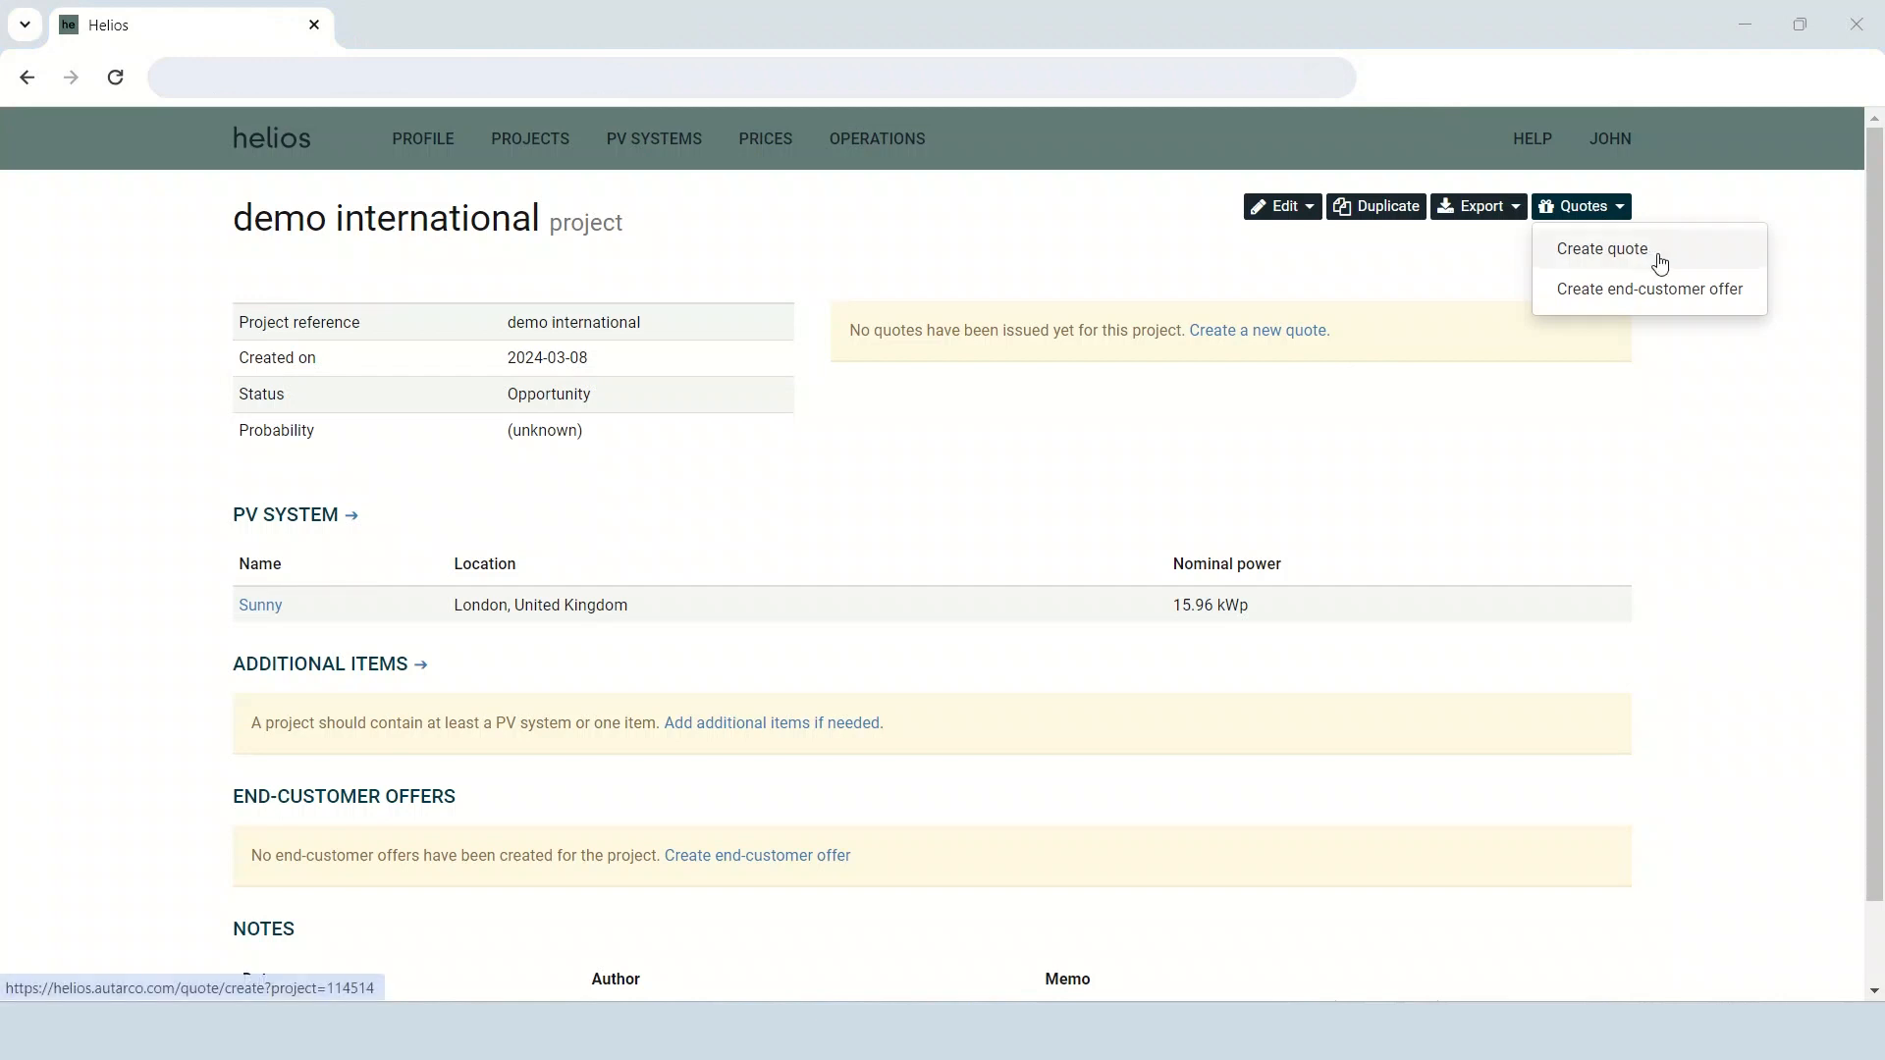
left_click(1659, 262)
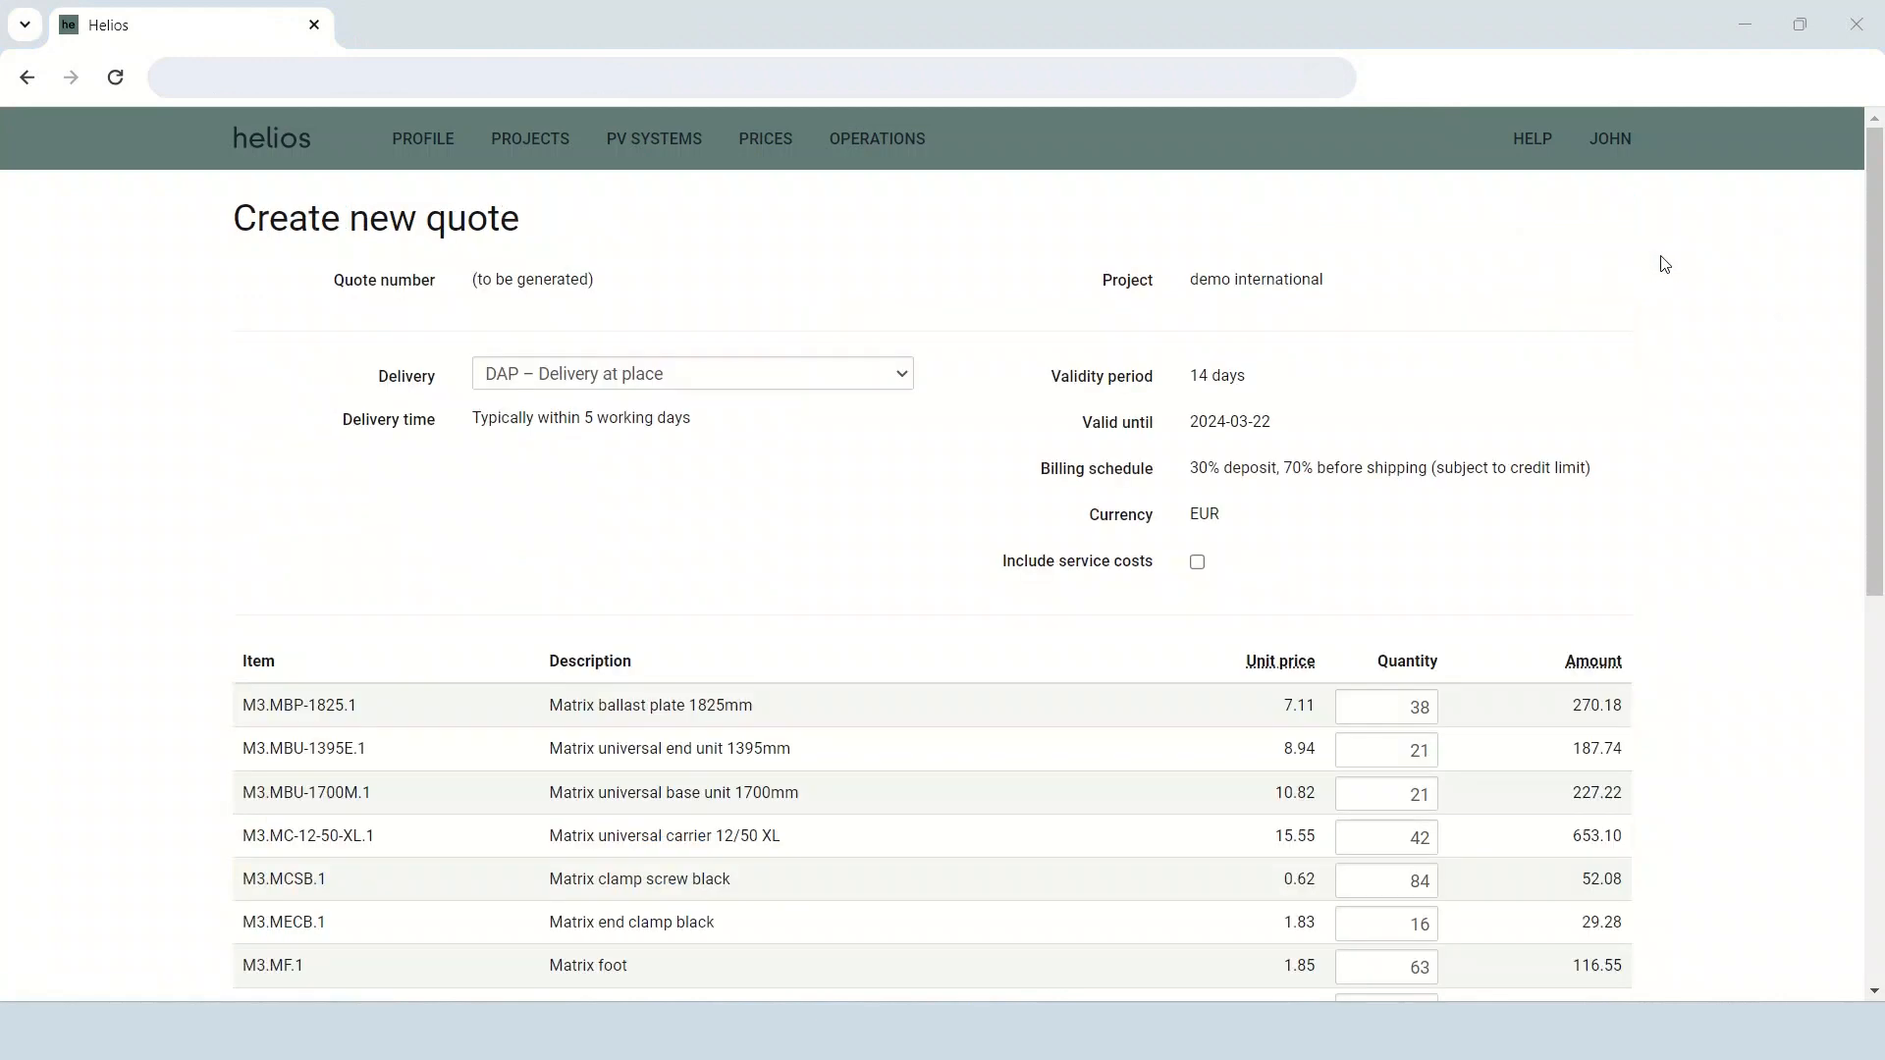
left_click(854, 372)
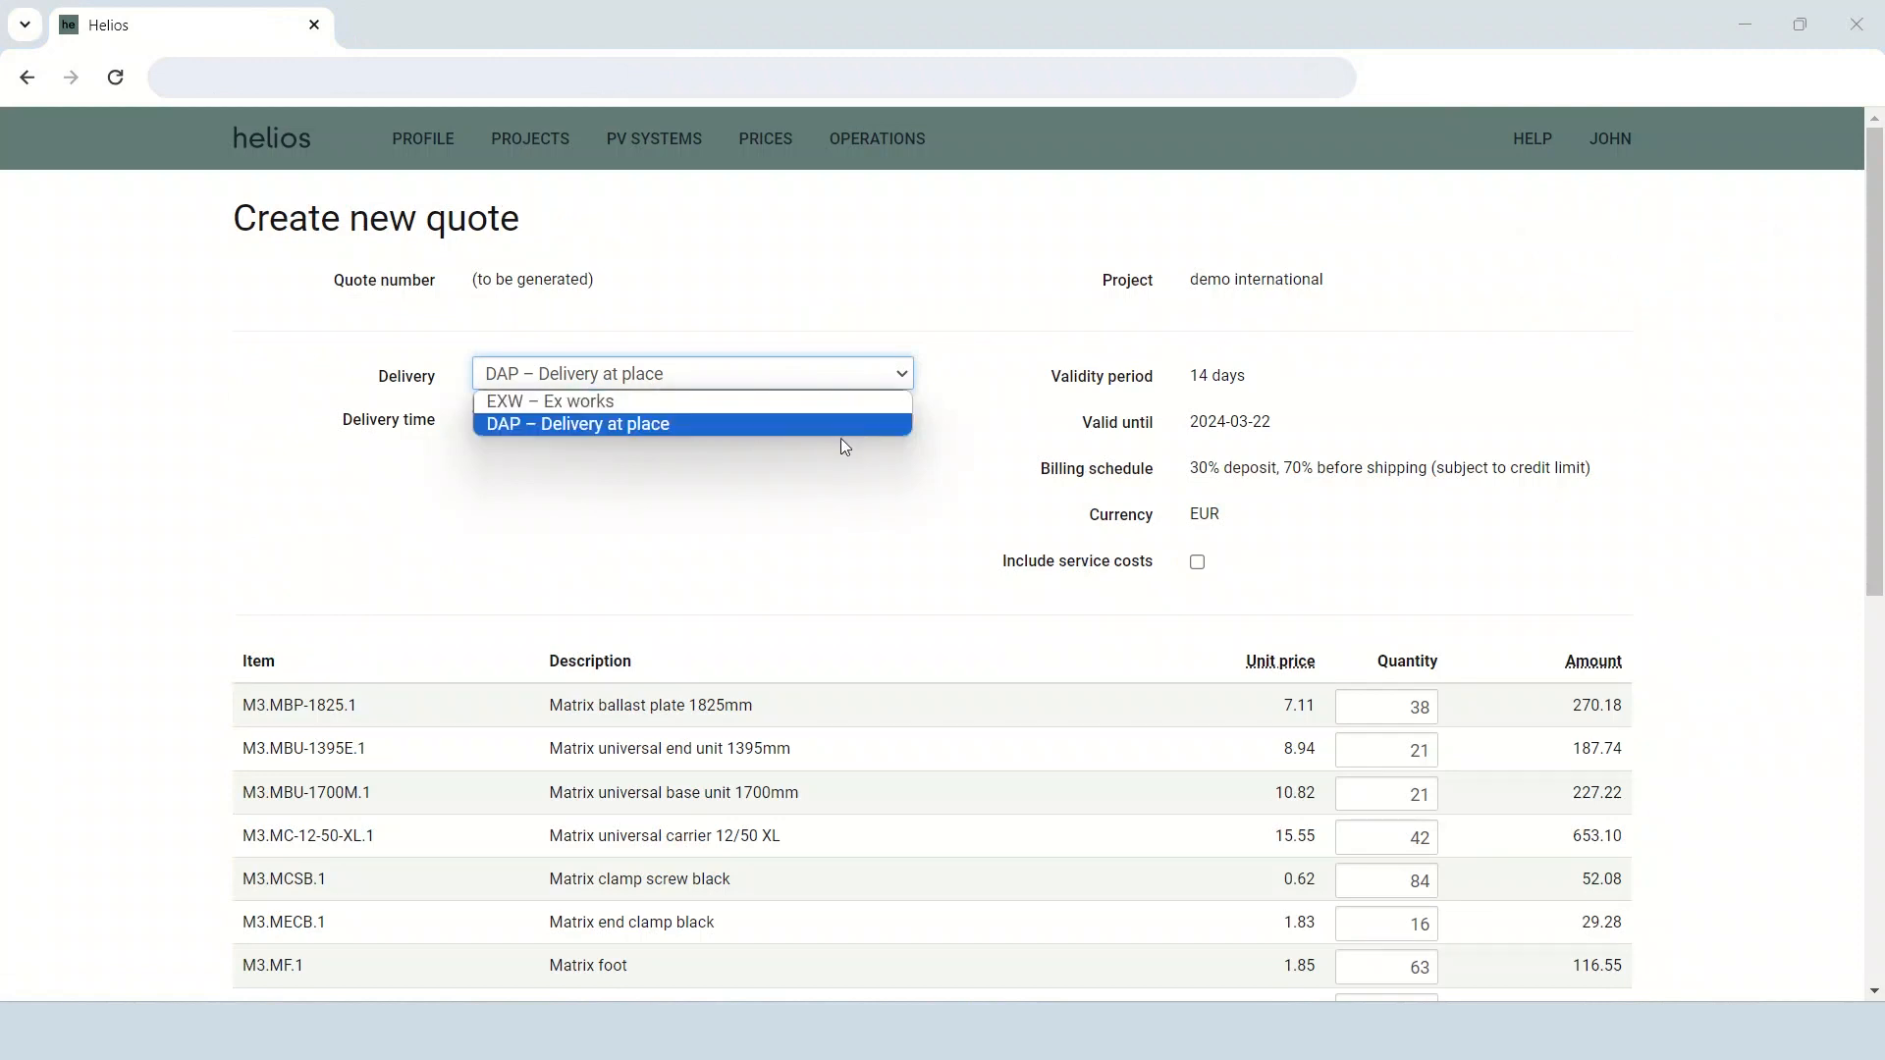
left_click(929, 463)
Set the quote quantities of the black and red 6mm² 100m solar cables to 5 each.
scroll(937, 470, "down", 6)
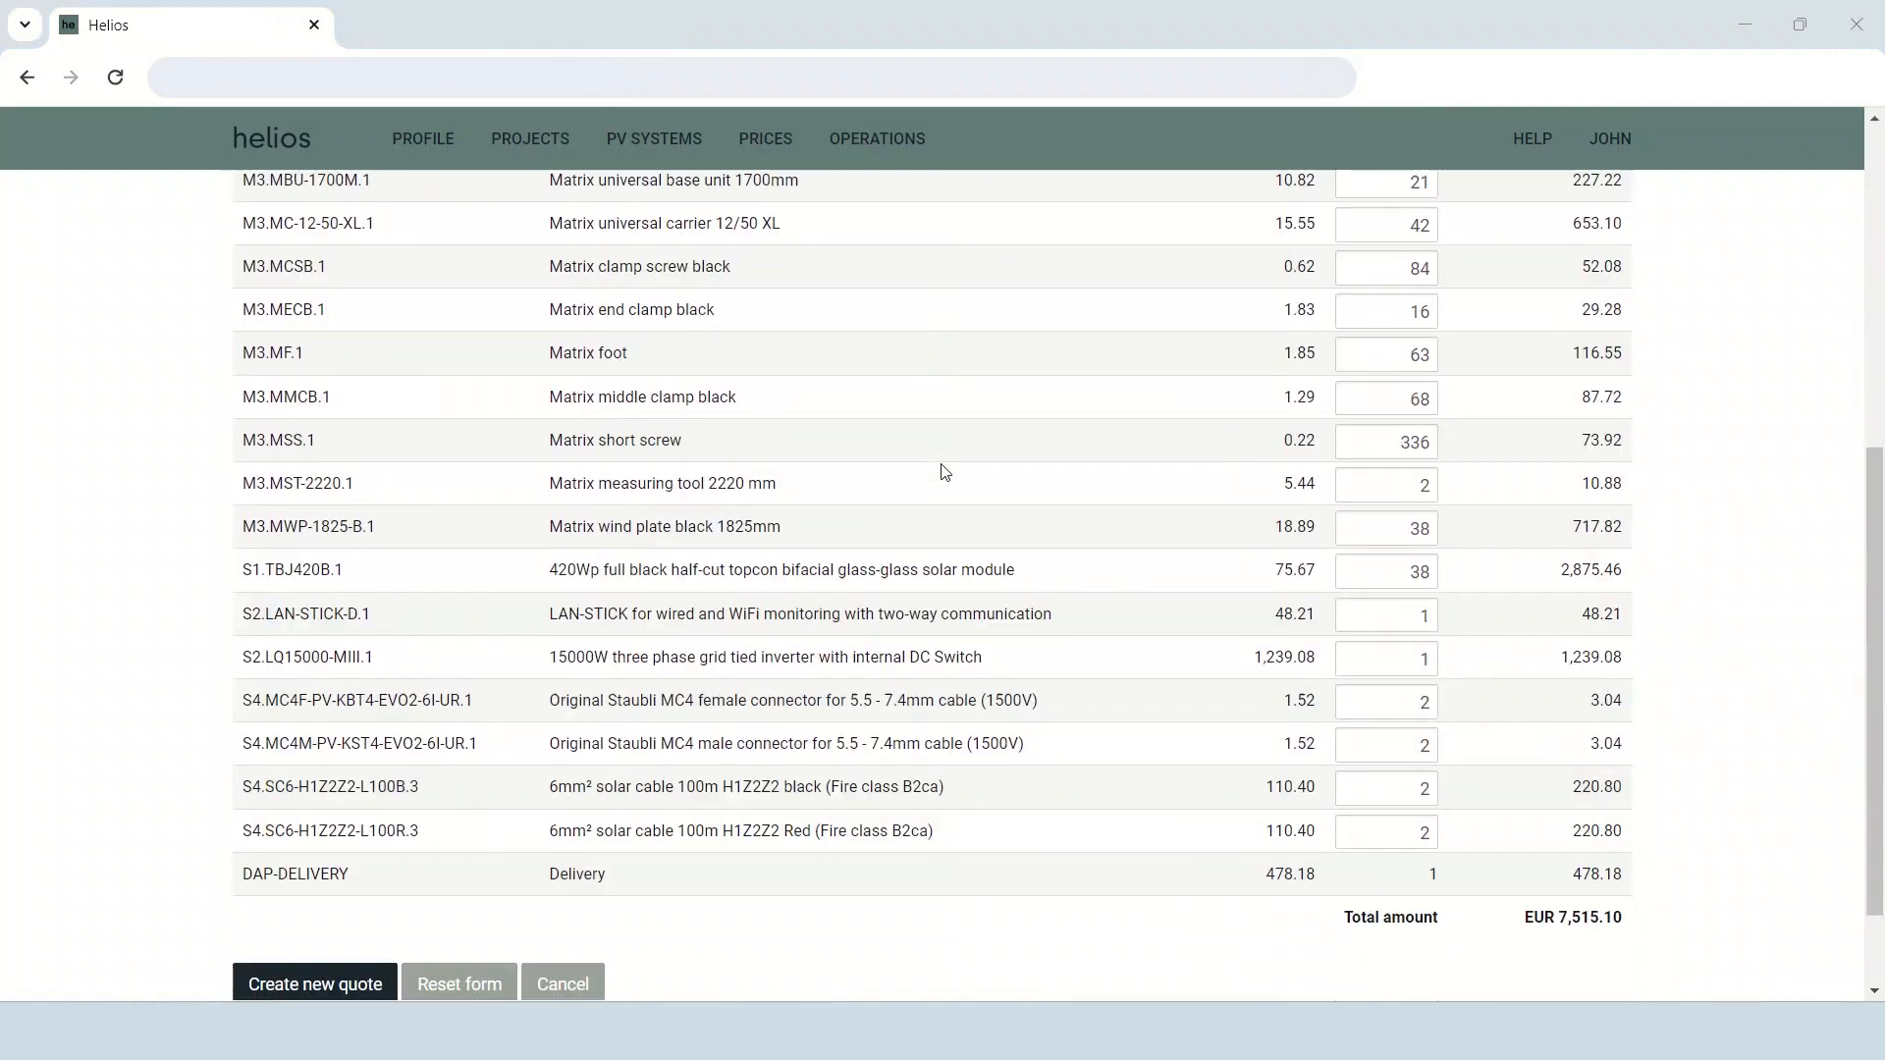
left_click(1404, 787)
double_click(1422, 787)
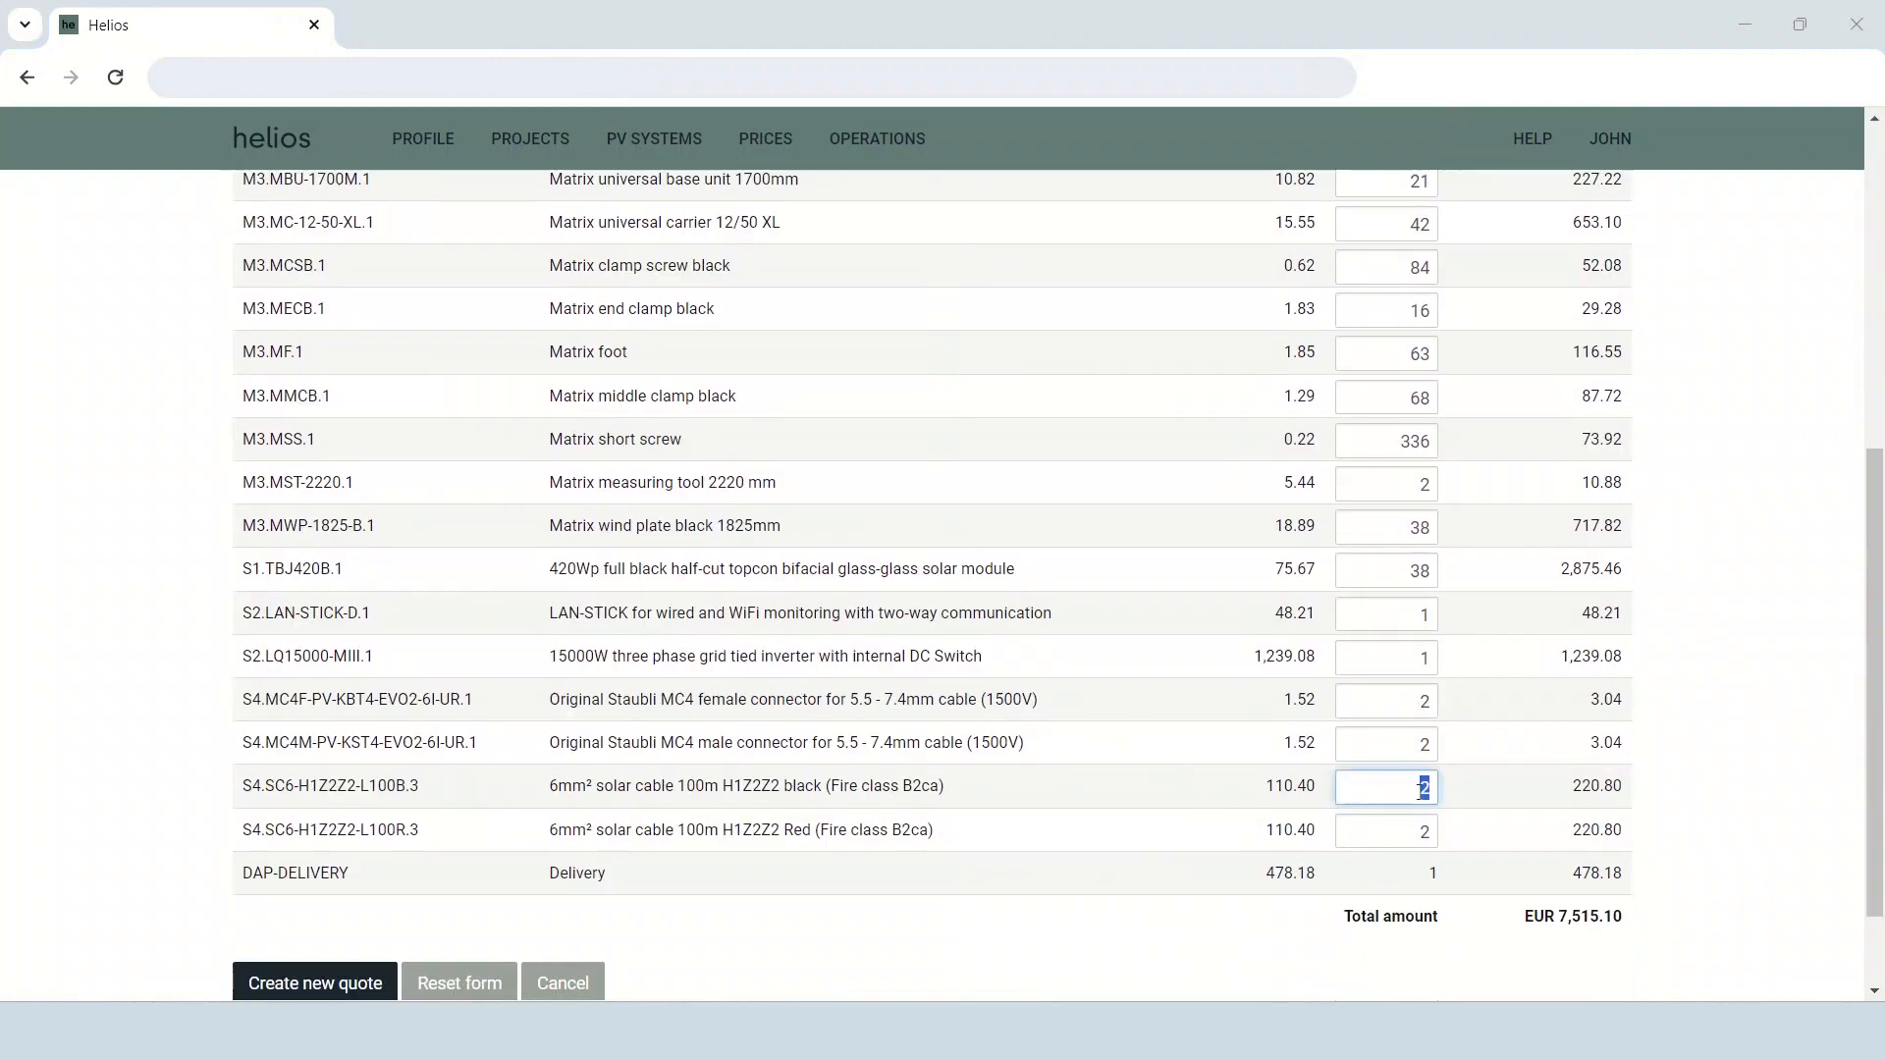
type("5")
key("Tab")
type("5")
left_click(1746, 758)
Set the quote quantities of the Staubli MC4 female and male connectors to 5 each.
double_click(1424, 705)
type("5")
key("Tab")
type("5")
left_click(1669, 754)
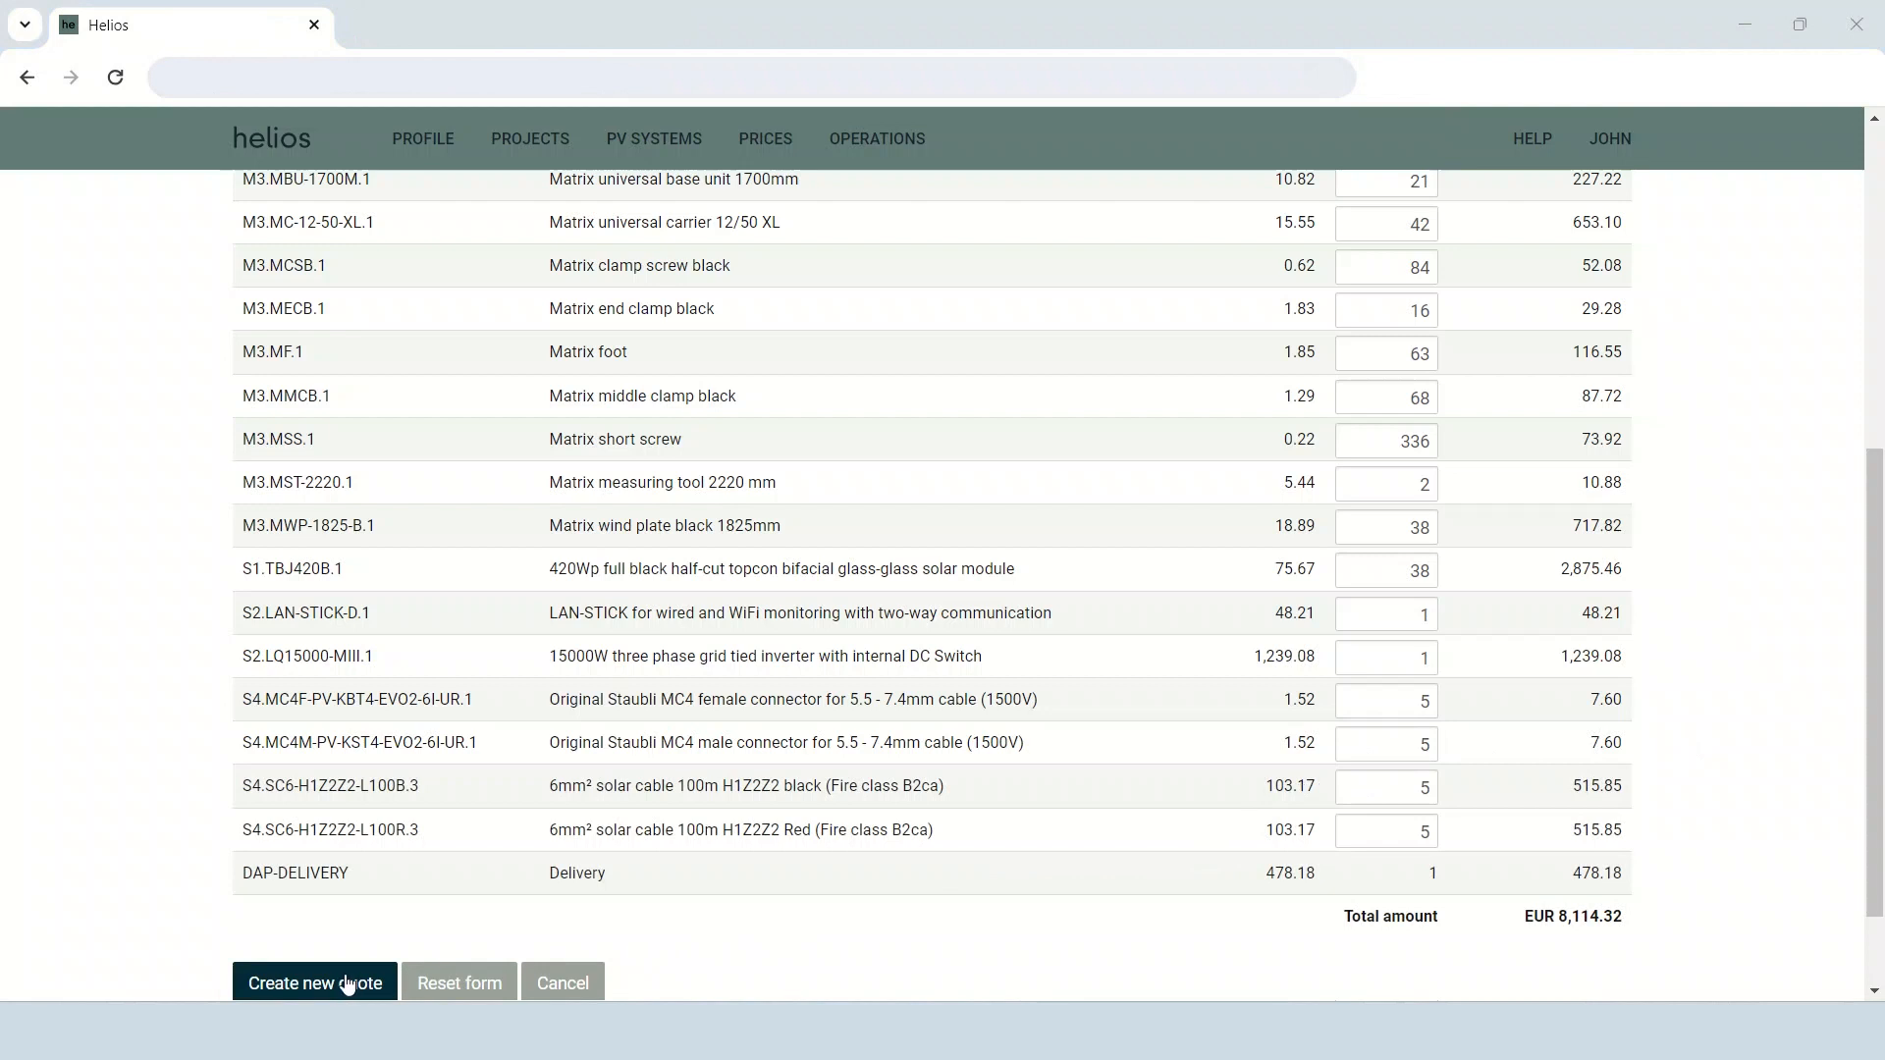
Create the quote and review its delivery terms and item list.
scroll(346, 984, "down", 2)
left_click(321, 859)
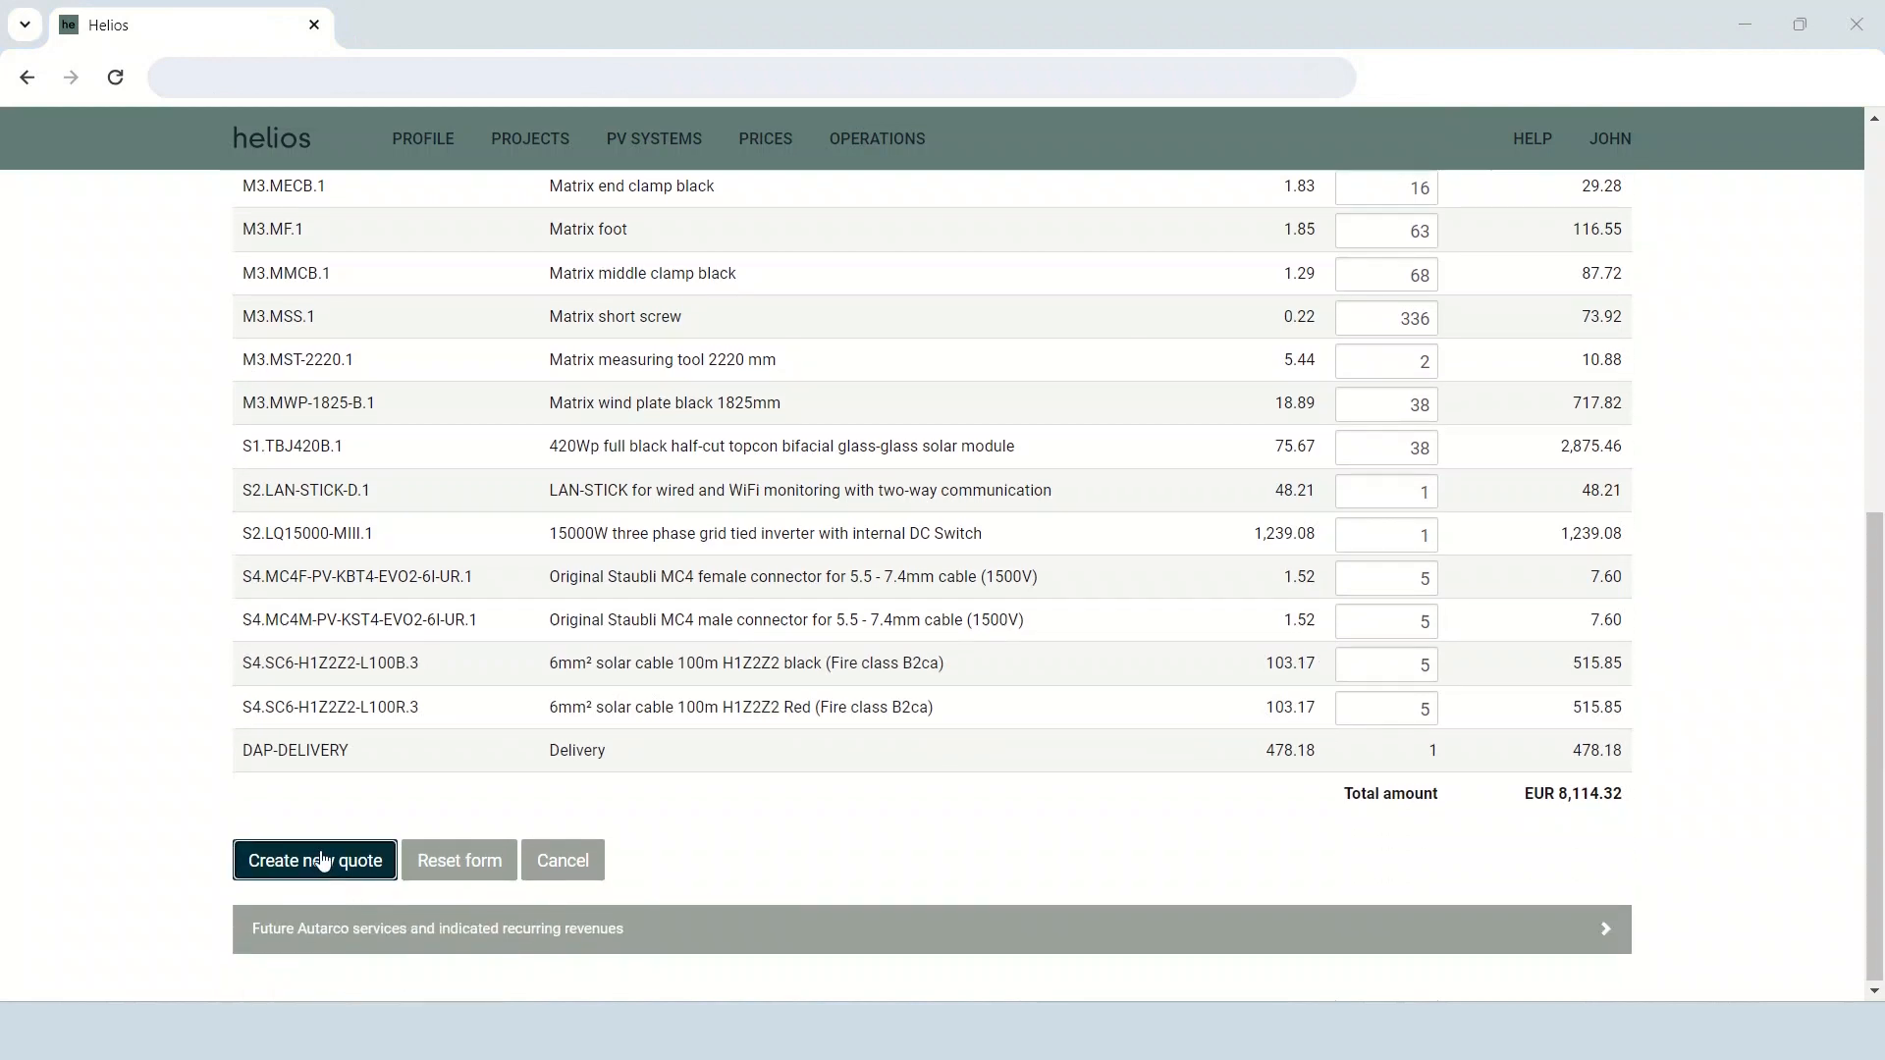
scroll(1127, 602, "down", 5)
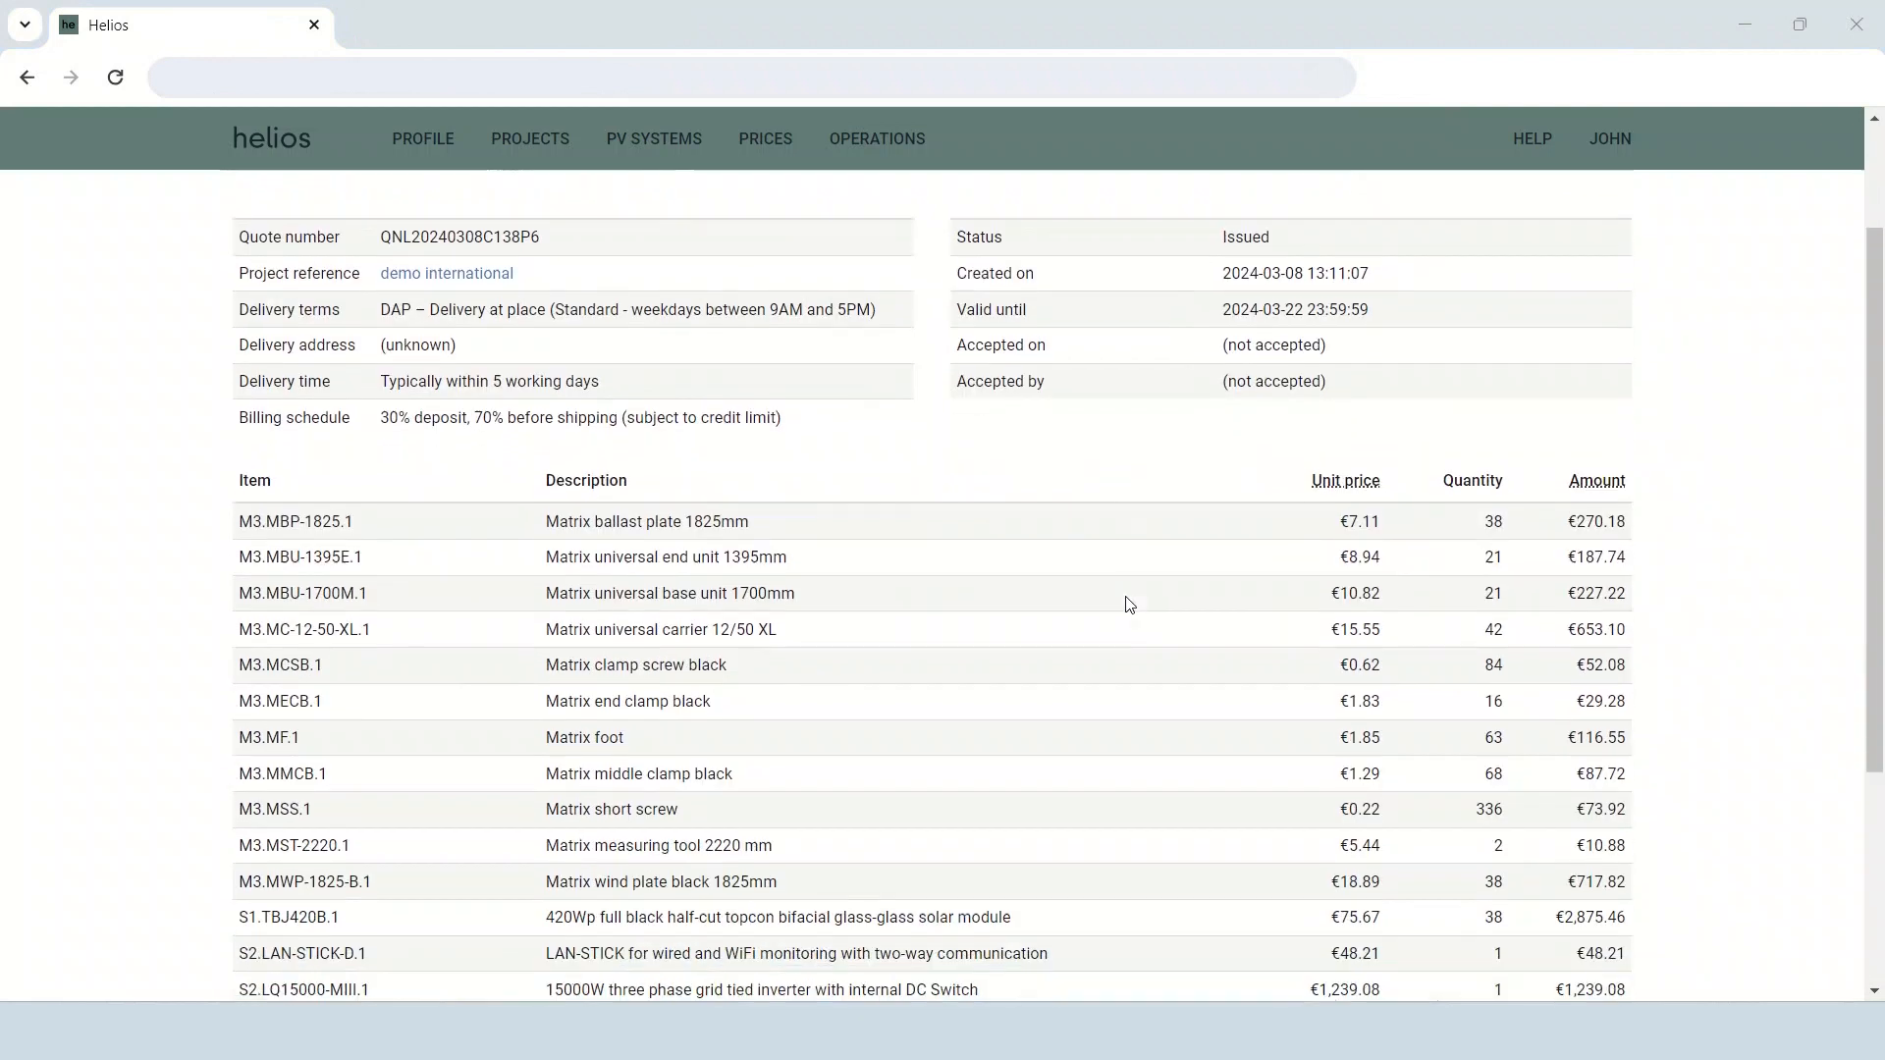
scroll(1132, 602, "up", 5)
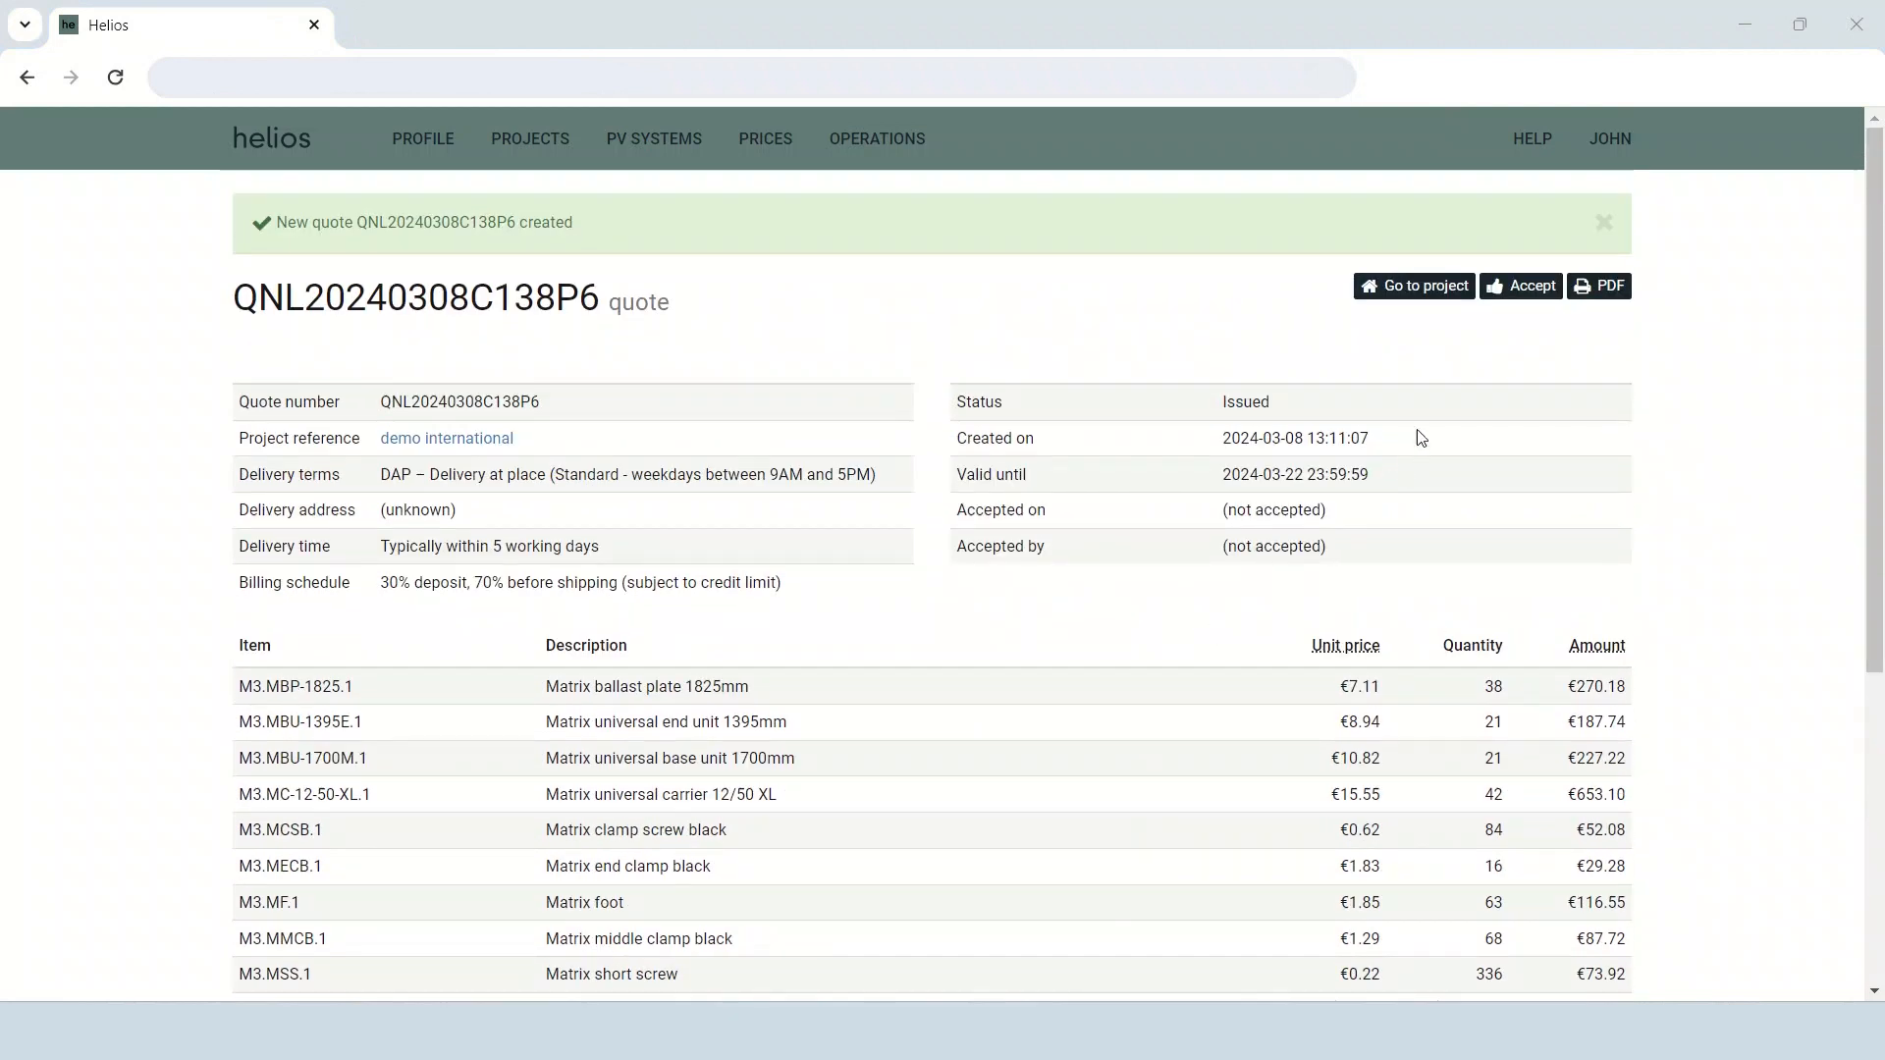
Return to the project and start a second quote for it.
left_click(1438, 288)
left_click(1610, 209)
left_click(1610, 248)
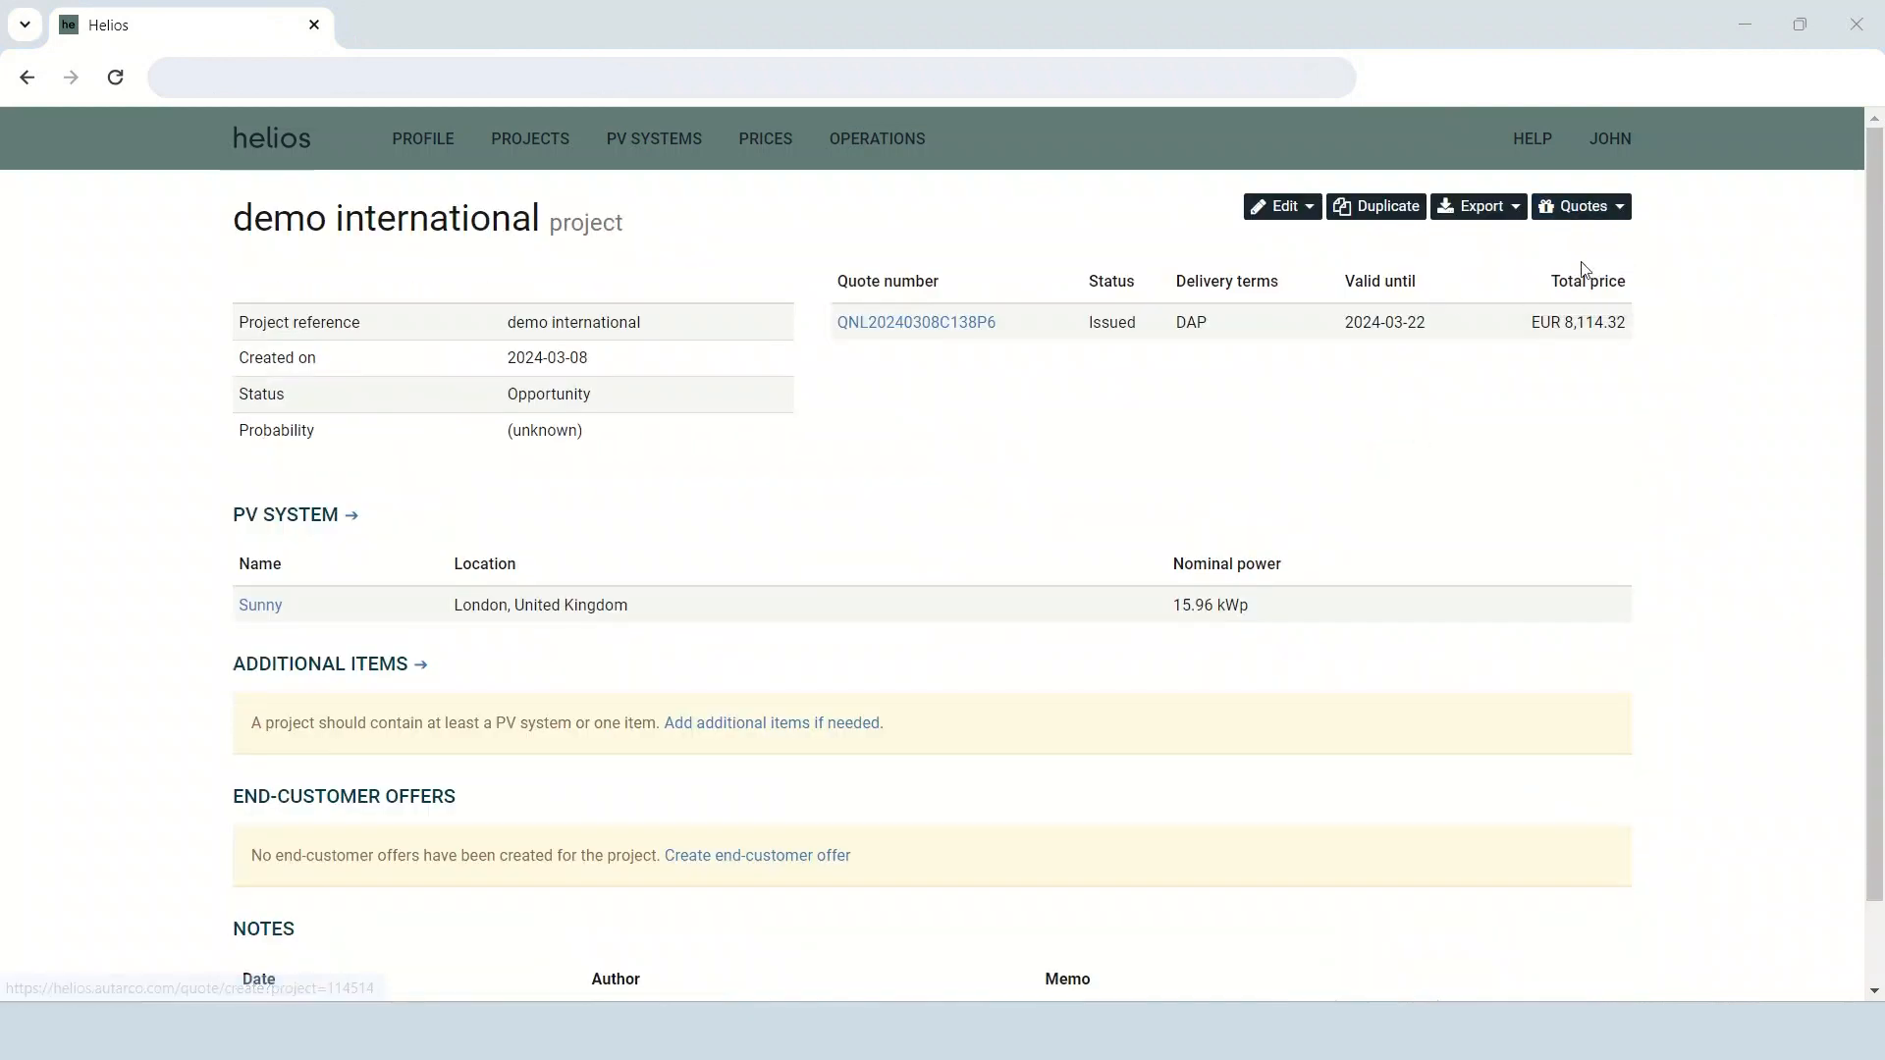
Set the black and red 6mm² solar cable quantities to 0 in the second quote.
scroll(1342, 491, "down", 8)
double_click(1420, 663)
type("0")
left_click(1429, 706)
double_click(1425, 710)
type("0")
left_click(1233, 825)
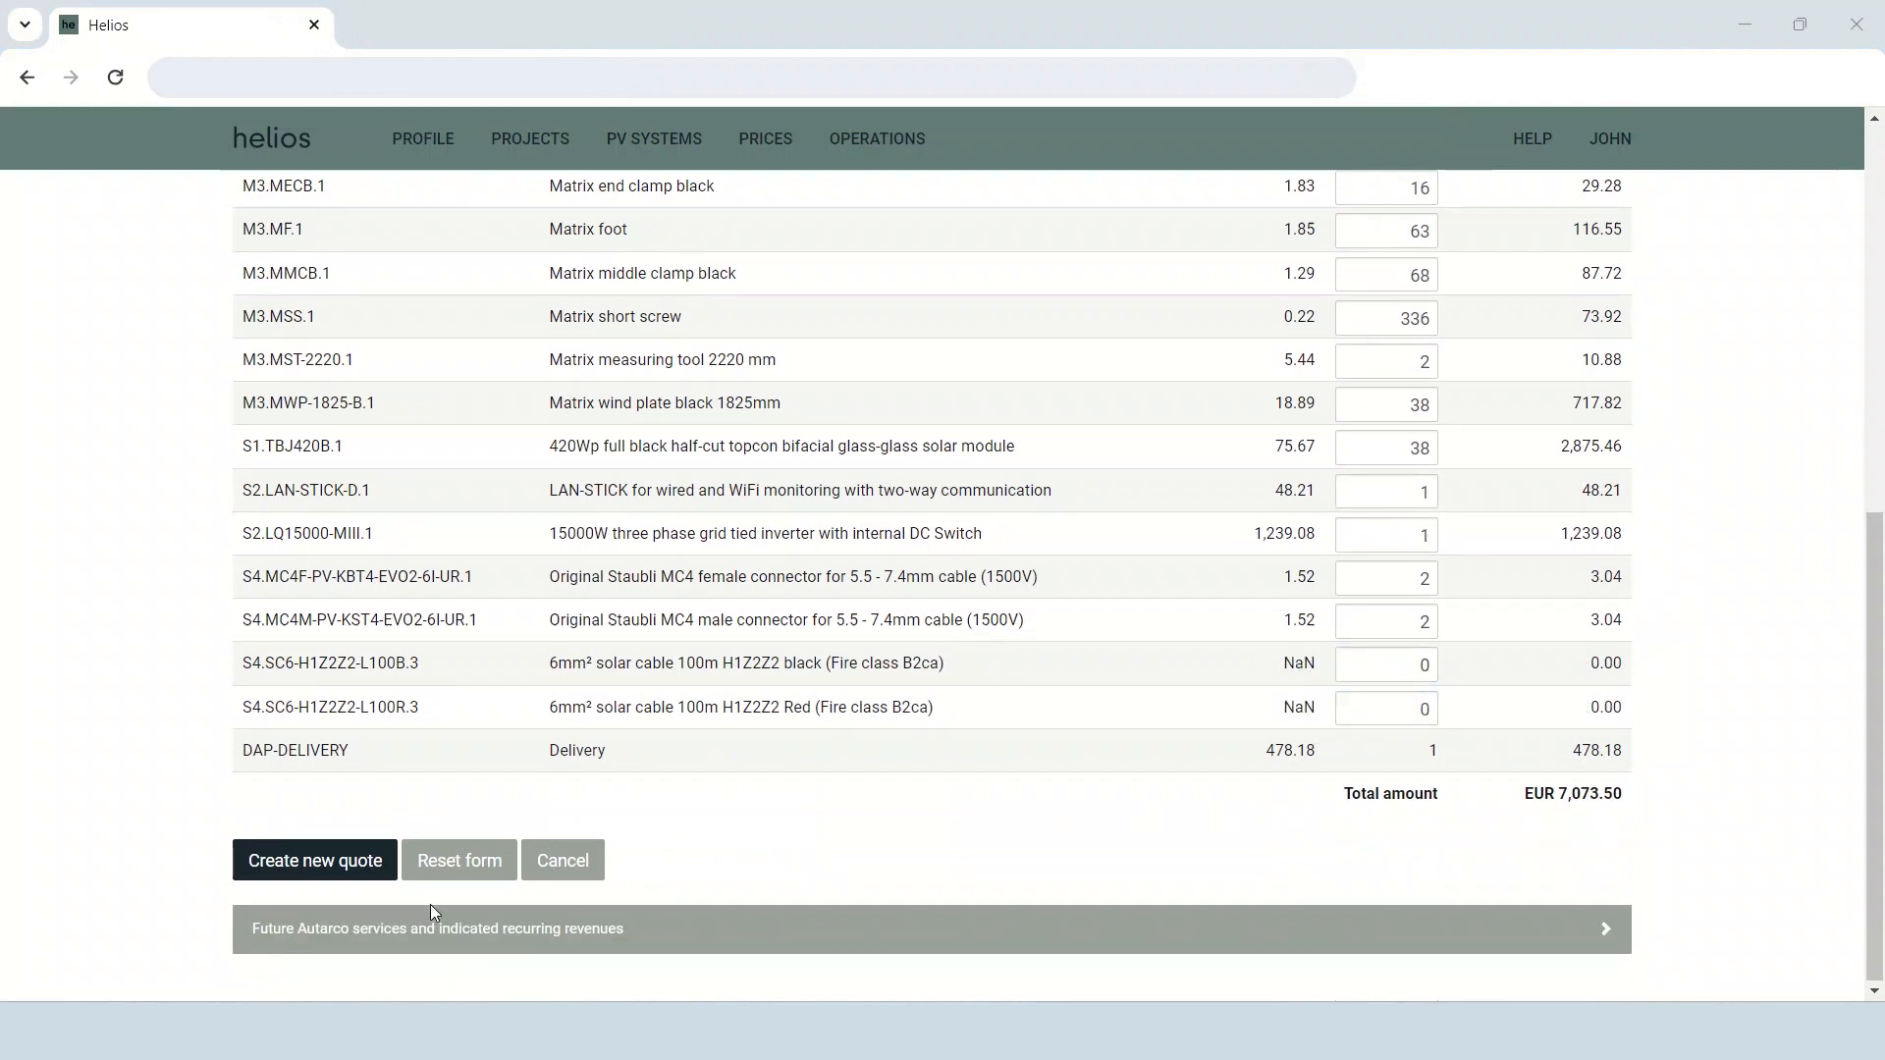
Create the second quote as a partial quote and open its acceptance form.
left_click(328, 868)
left_click(1191, 463)
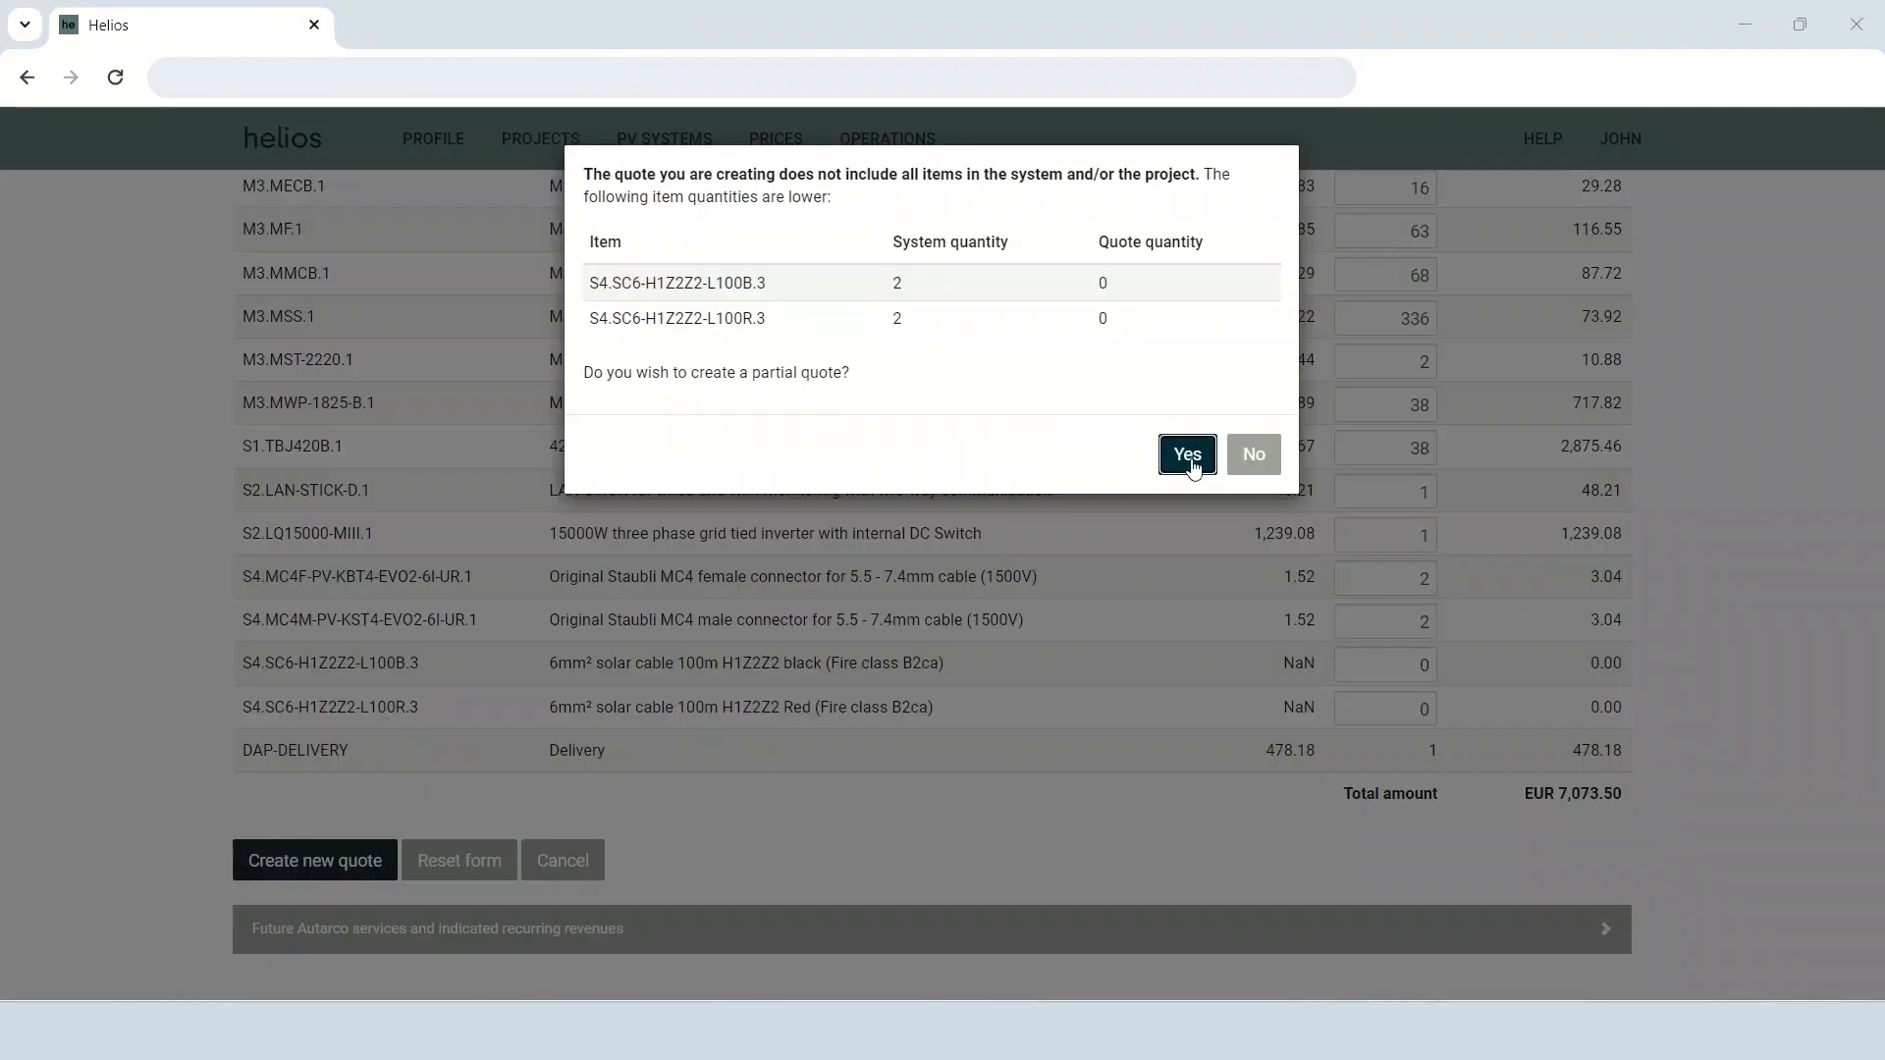
left_click(1537, 293)
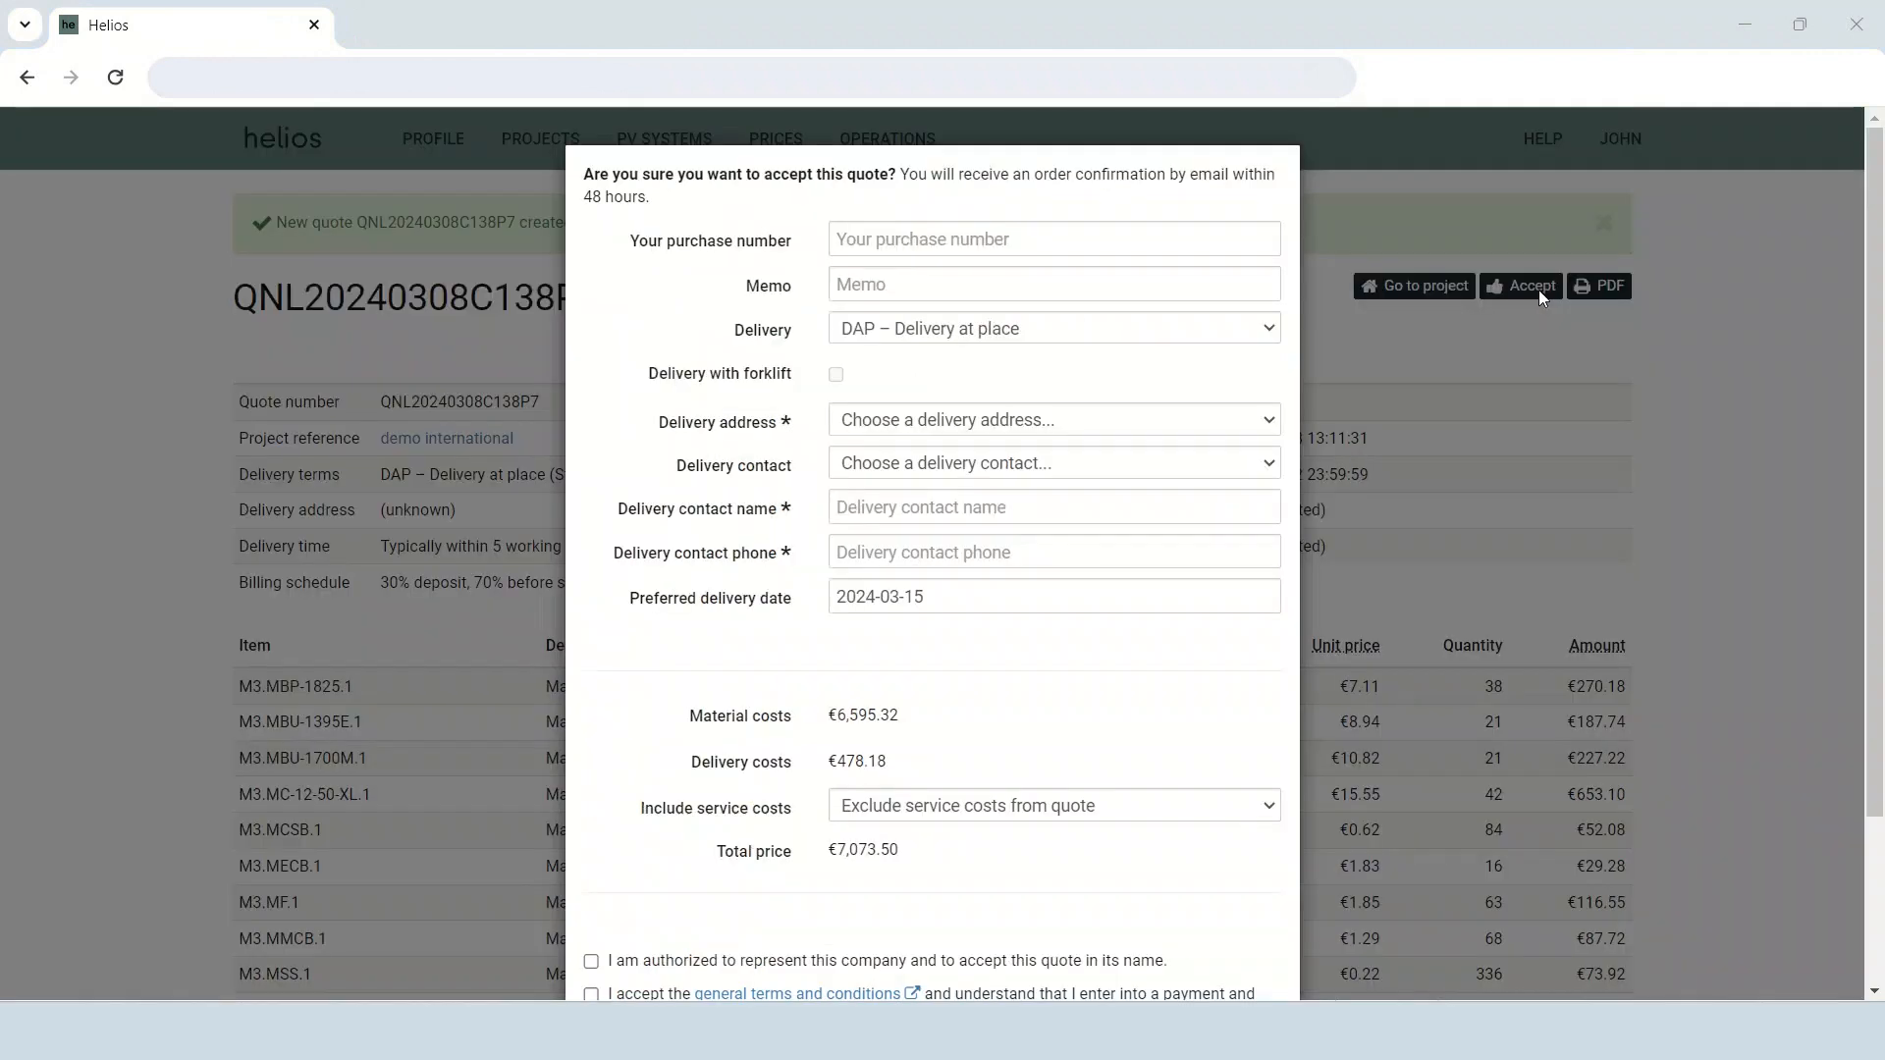
Fill in the acceptance form with the full London street address for delivery, the first delivery contact, the purchase number and the memo "first order".
left_click(944, 422)
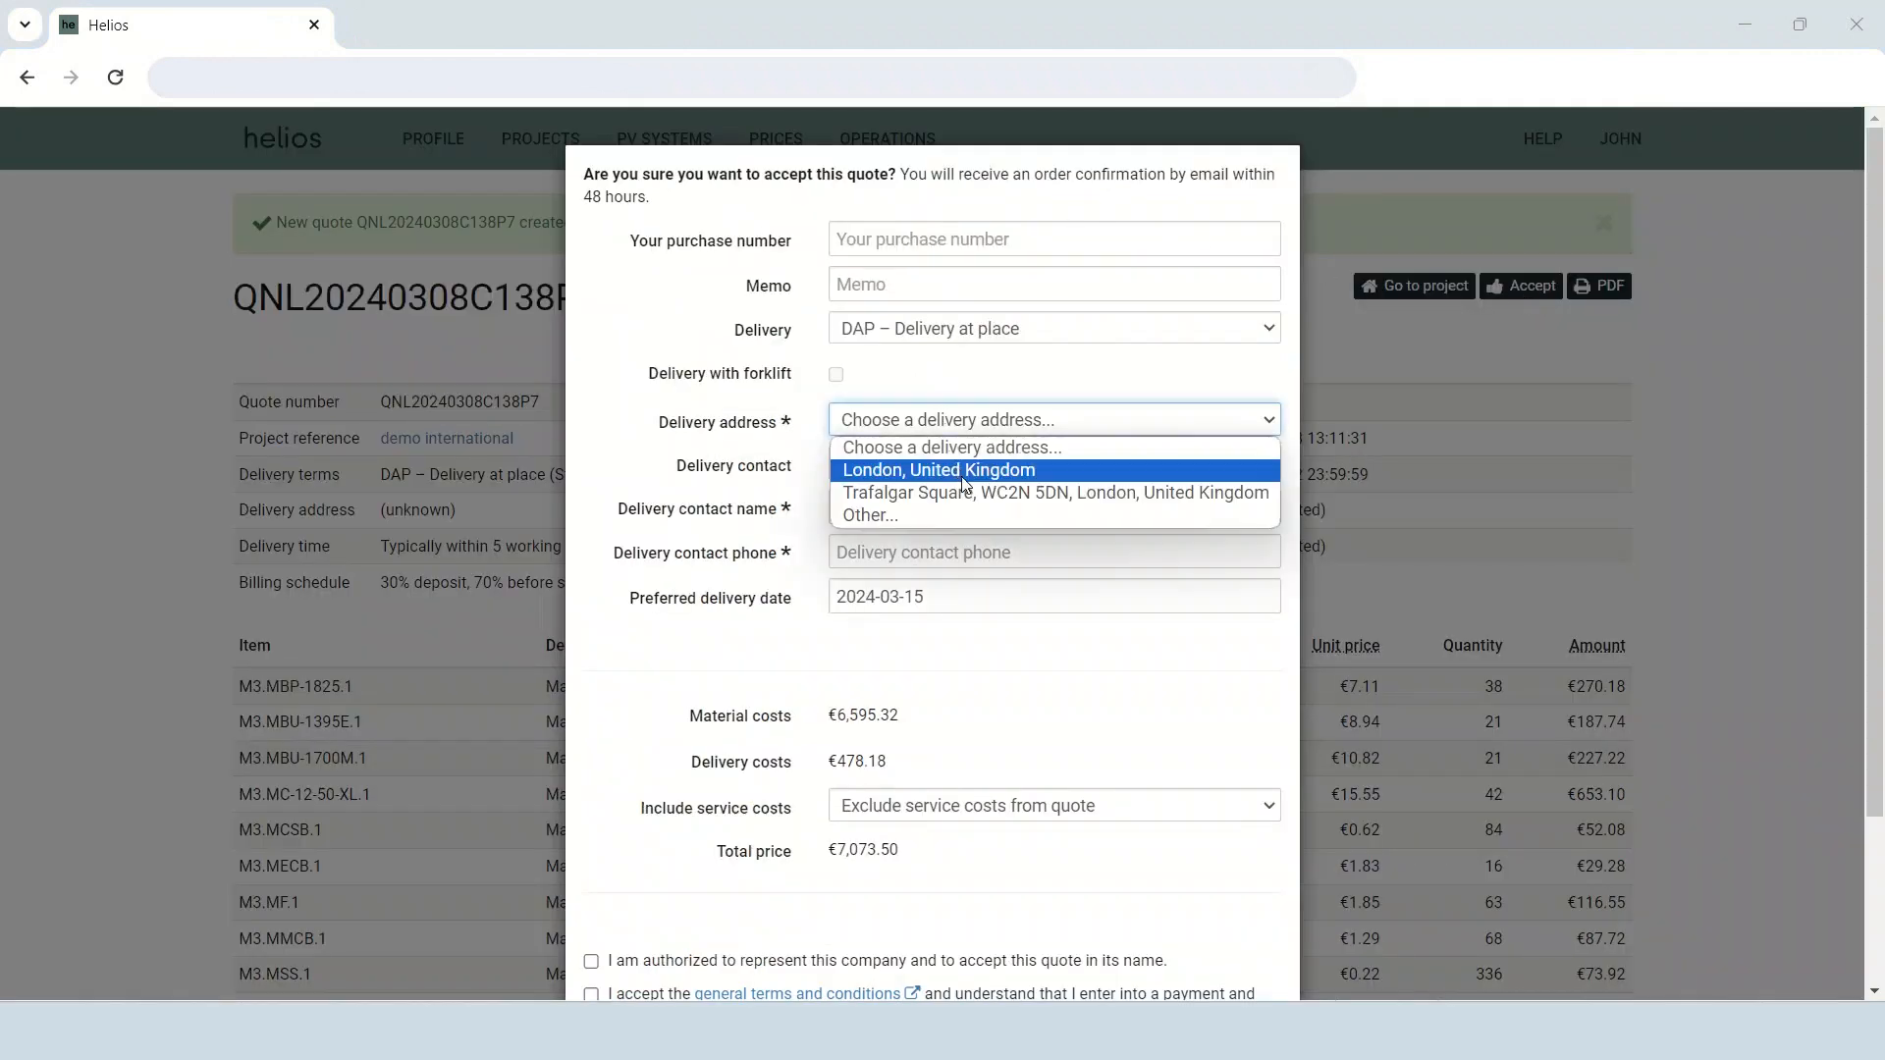
left_click(966, 491)
left_click(960, 465)
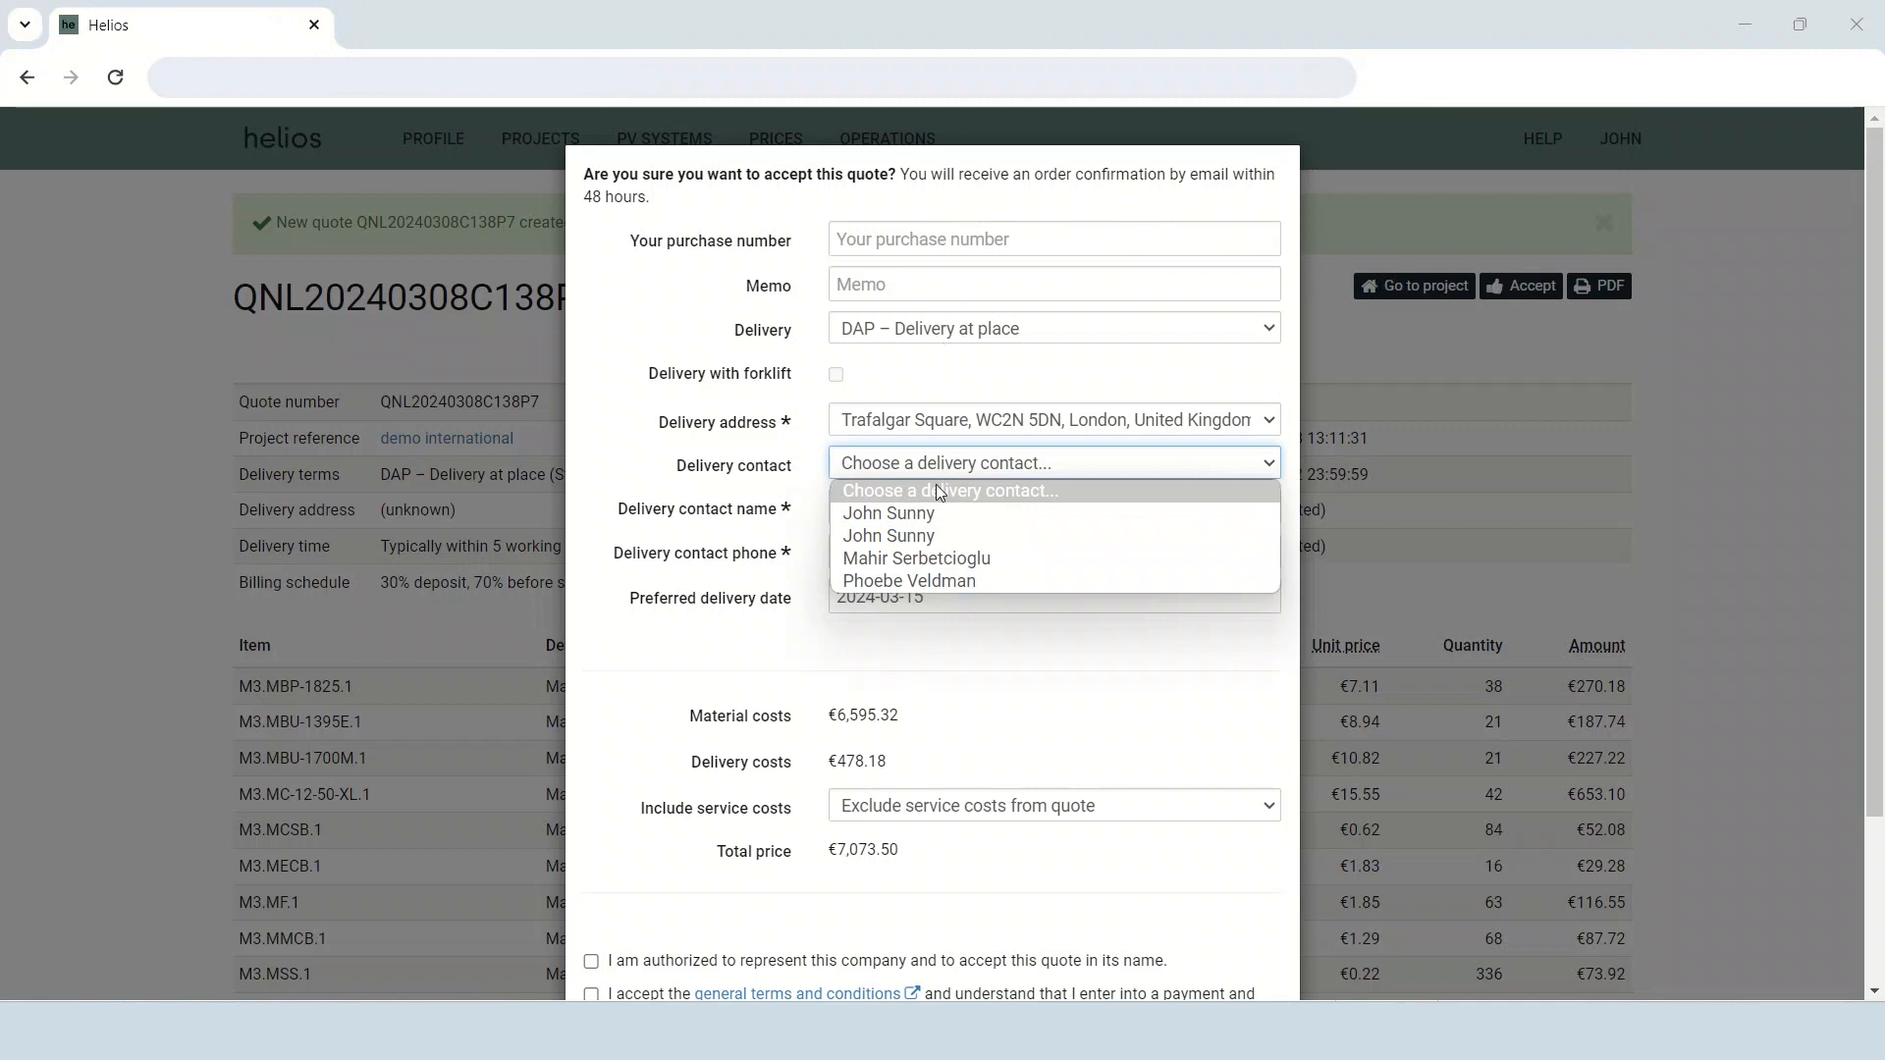
left_click(930, 509)
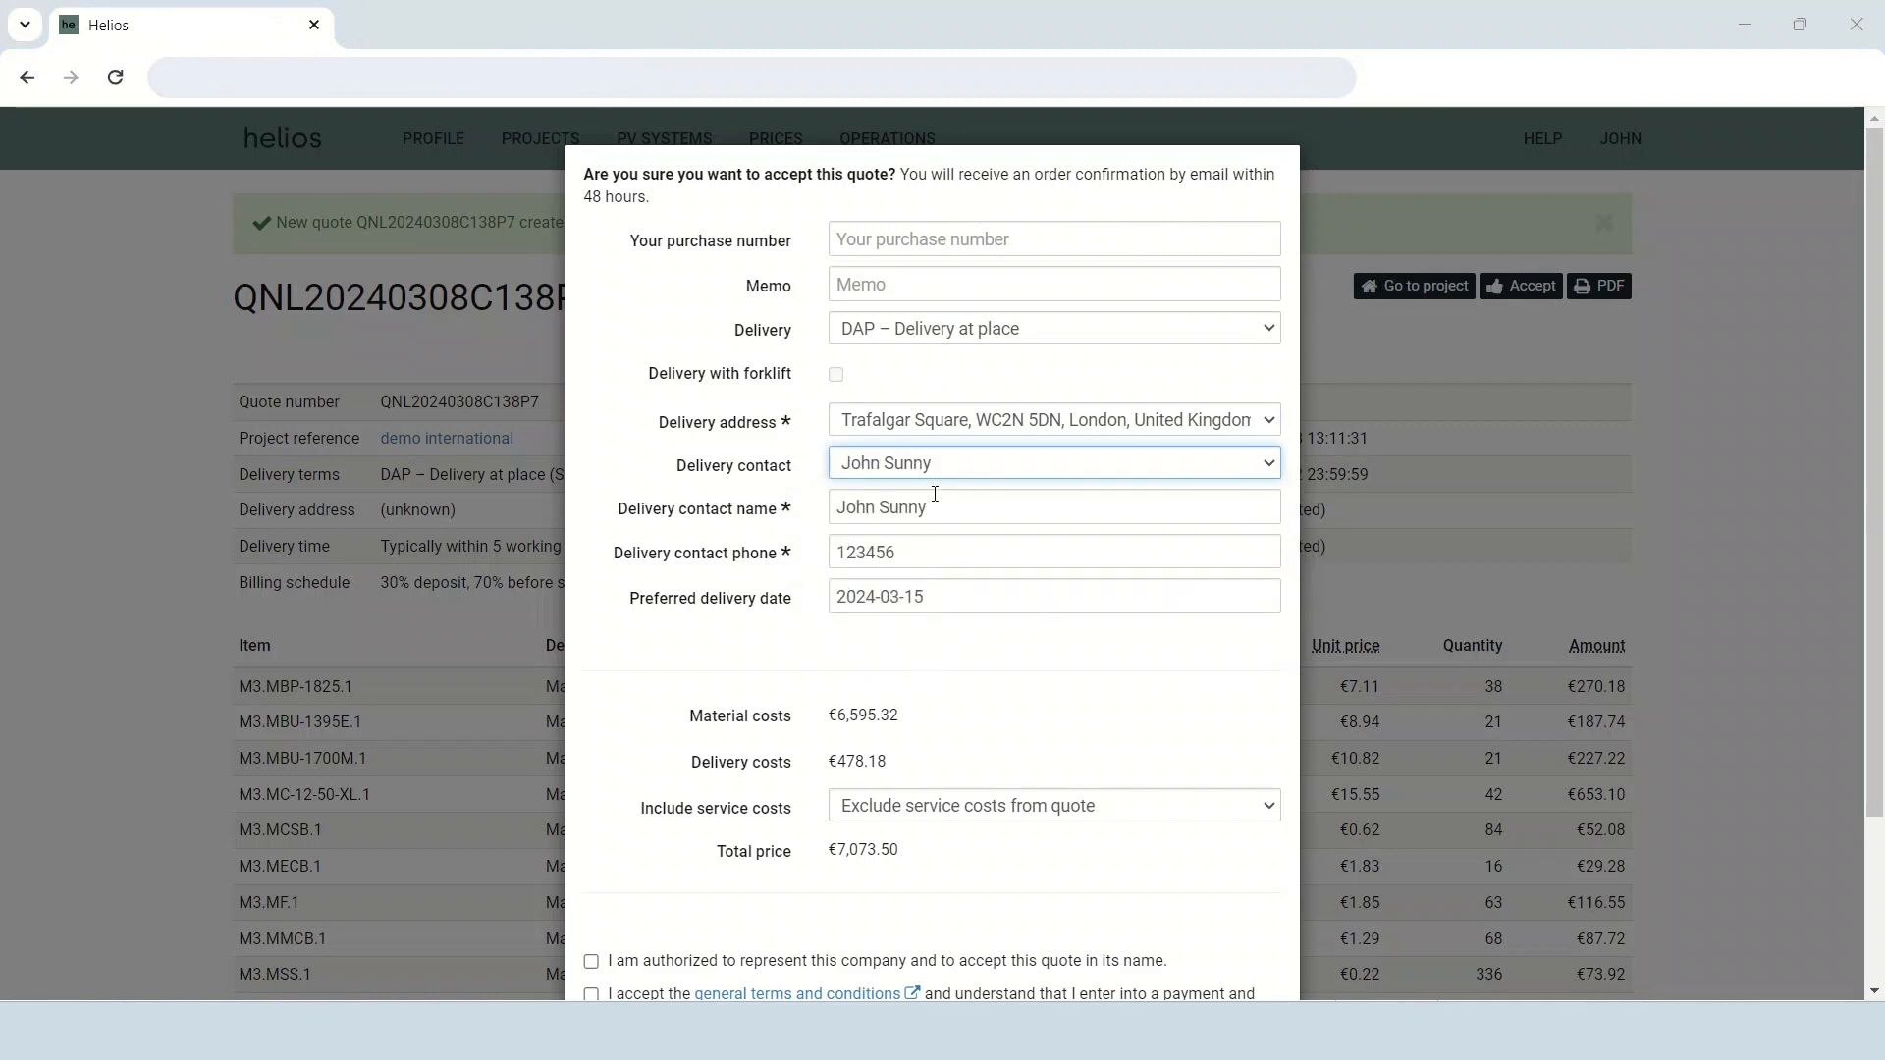
scroll(983, 379, "down", 2)
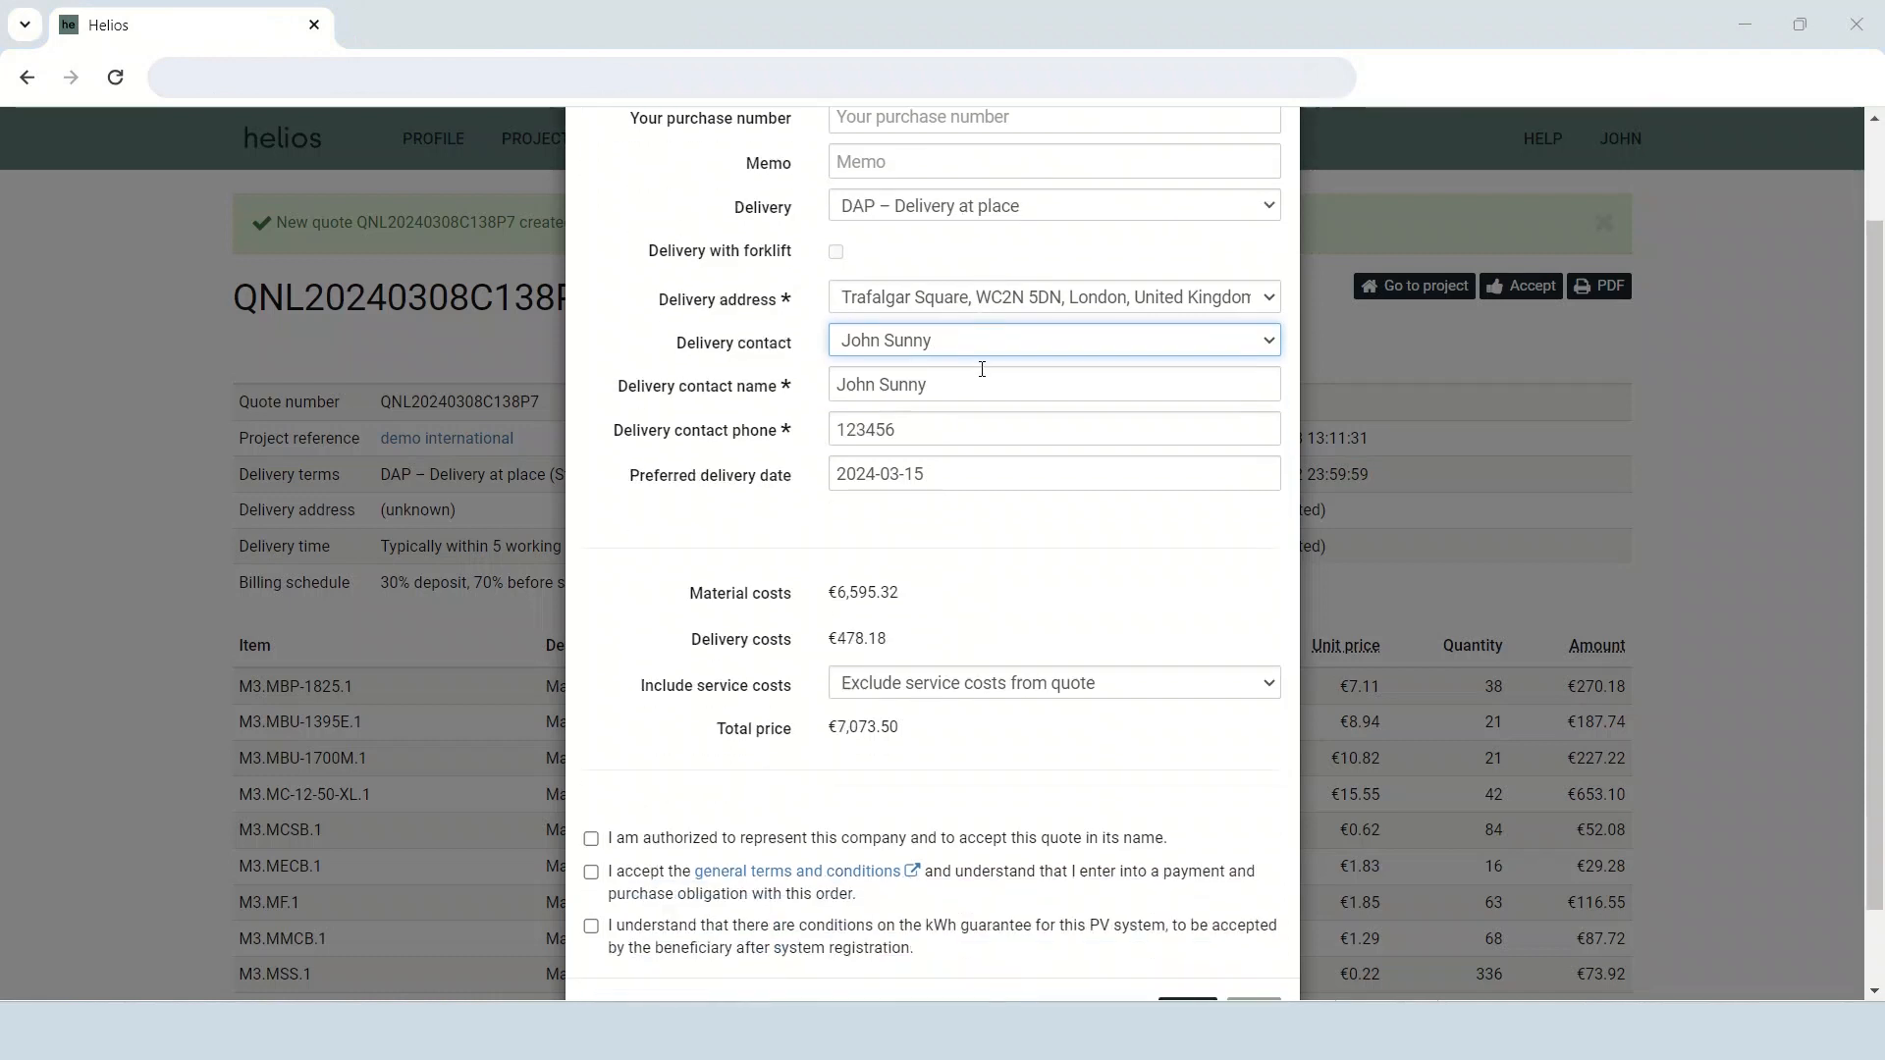
left_click(992, 298)
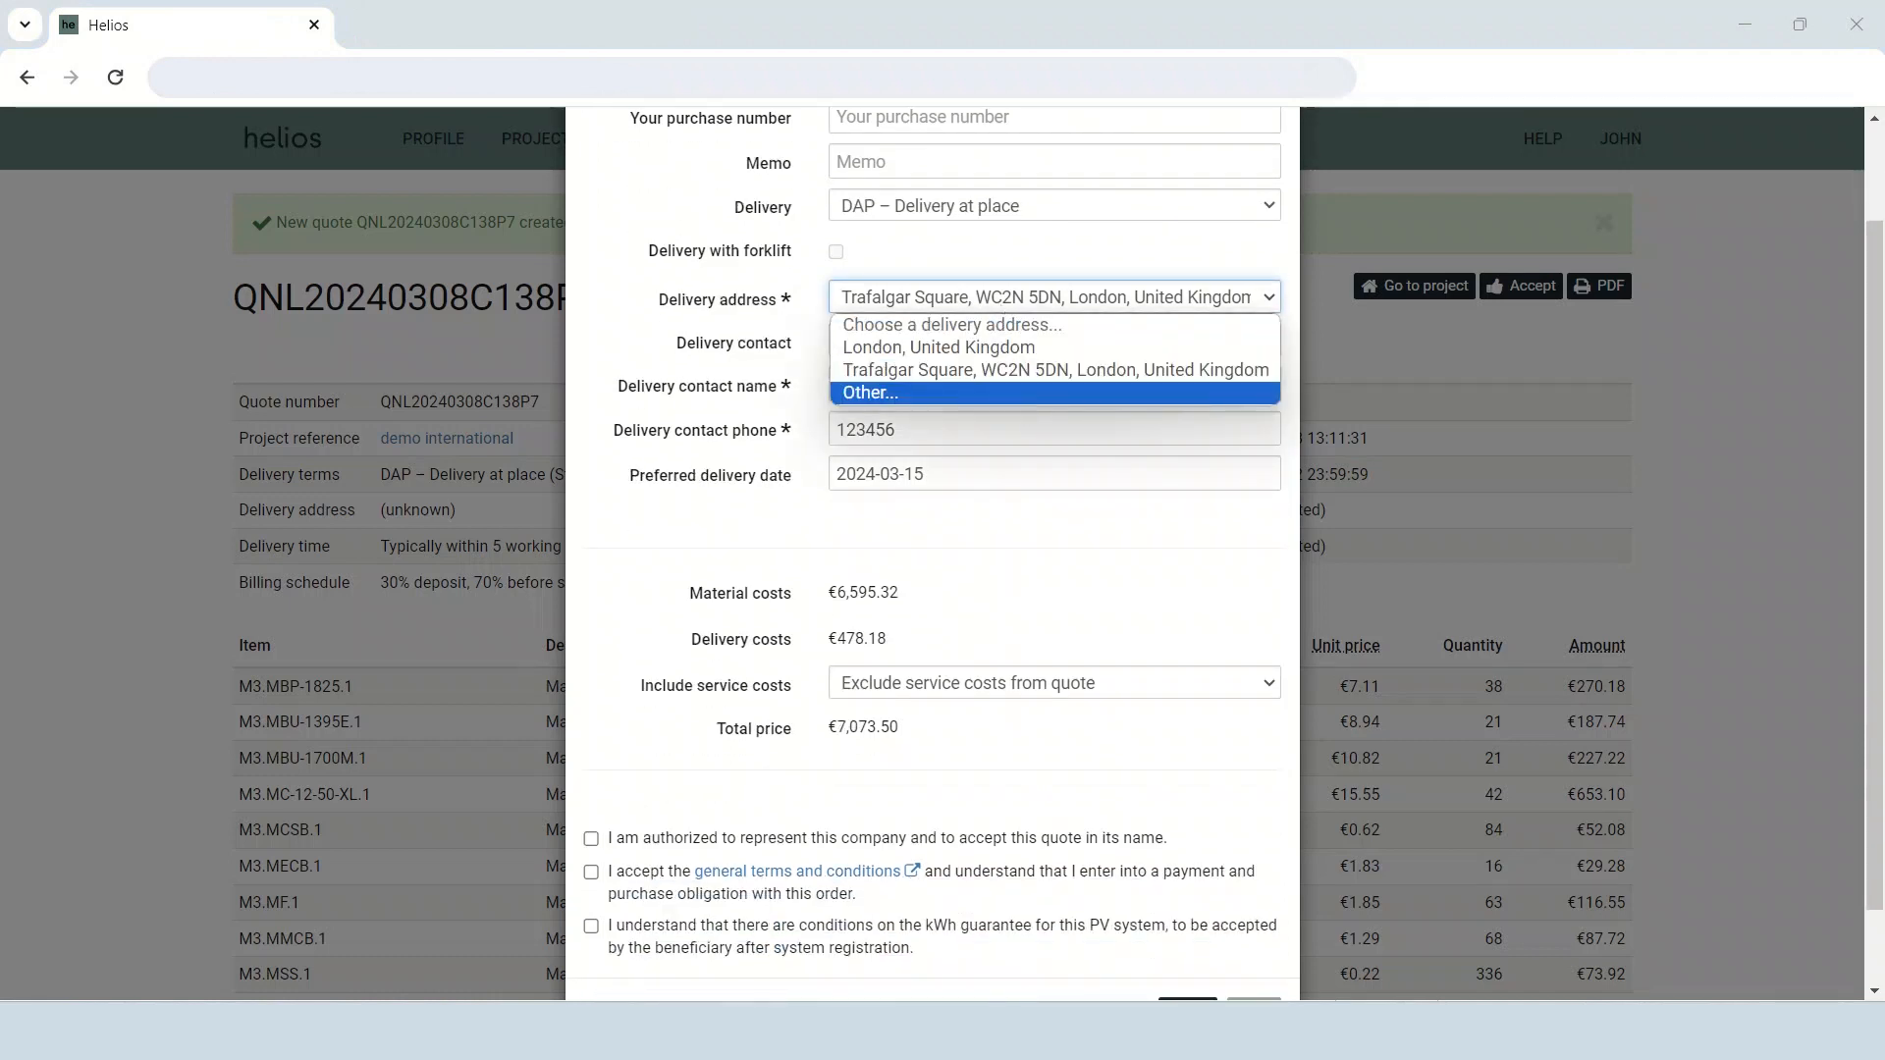
left_click(1168, 598)
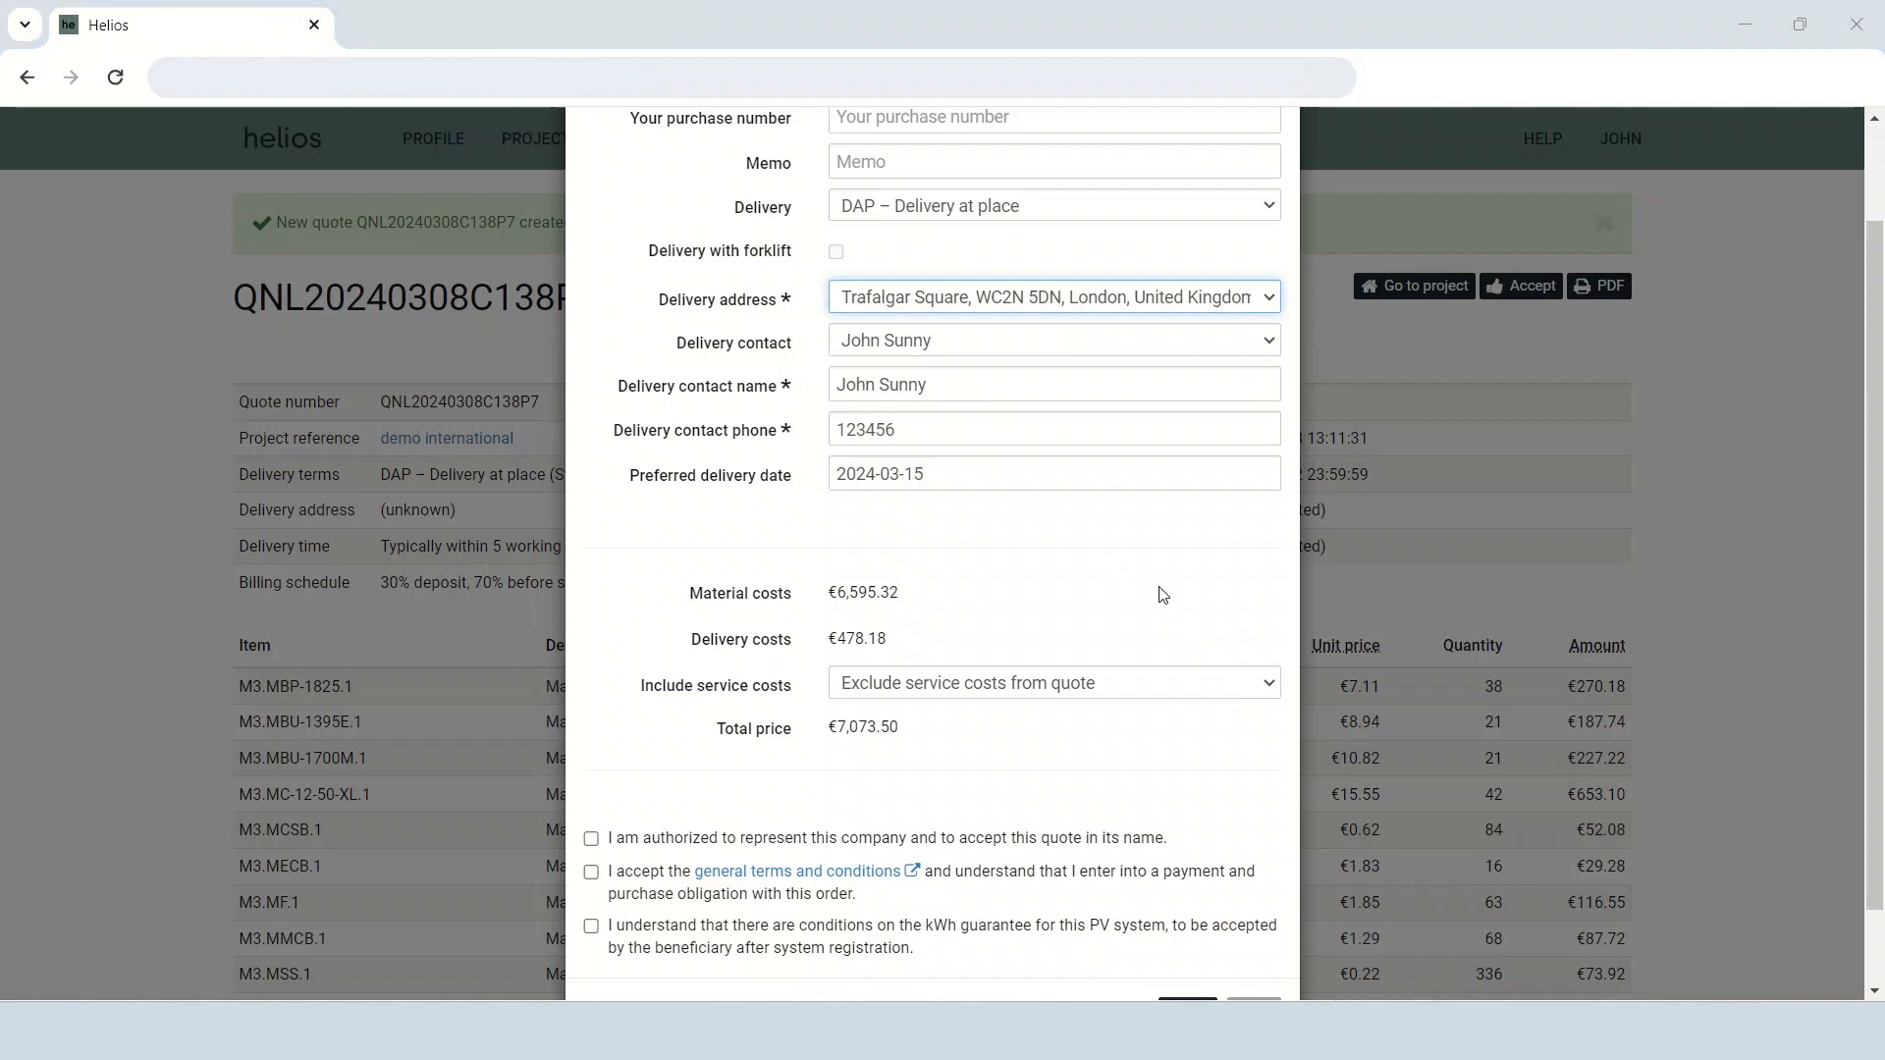
type("st order")
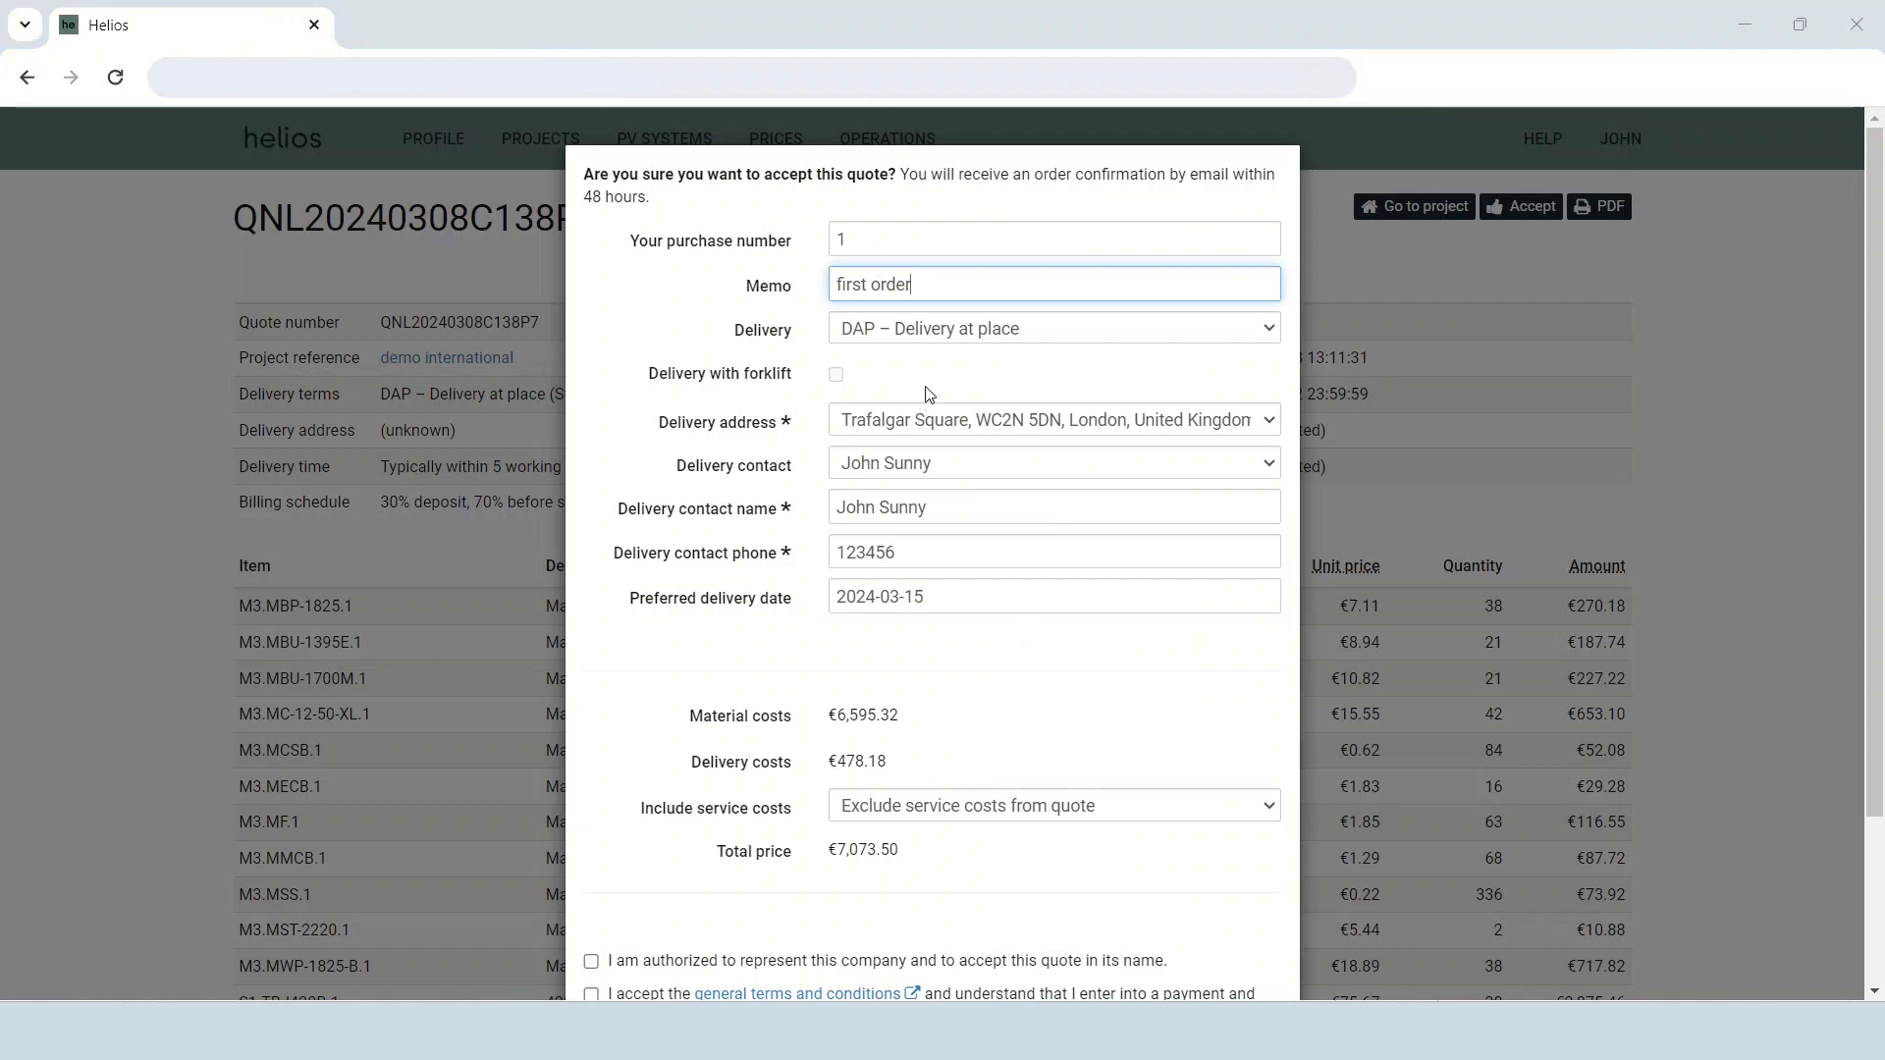
Agree to the authorization, general terms and kWh guarantee statements, and accept the quote to place the order.
scroll(929, 394, "down", 2)
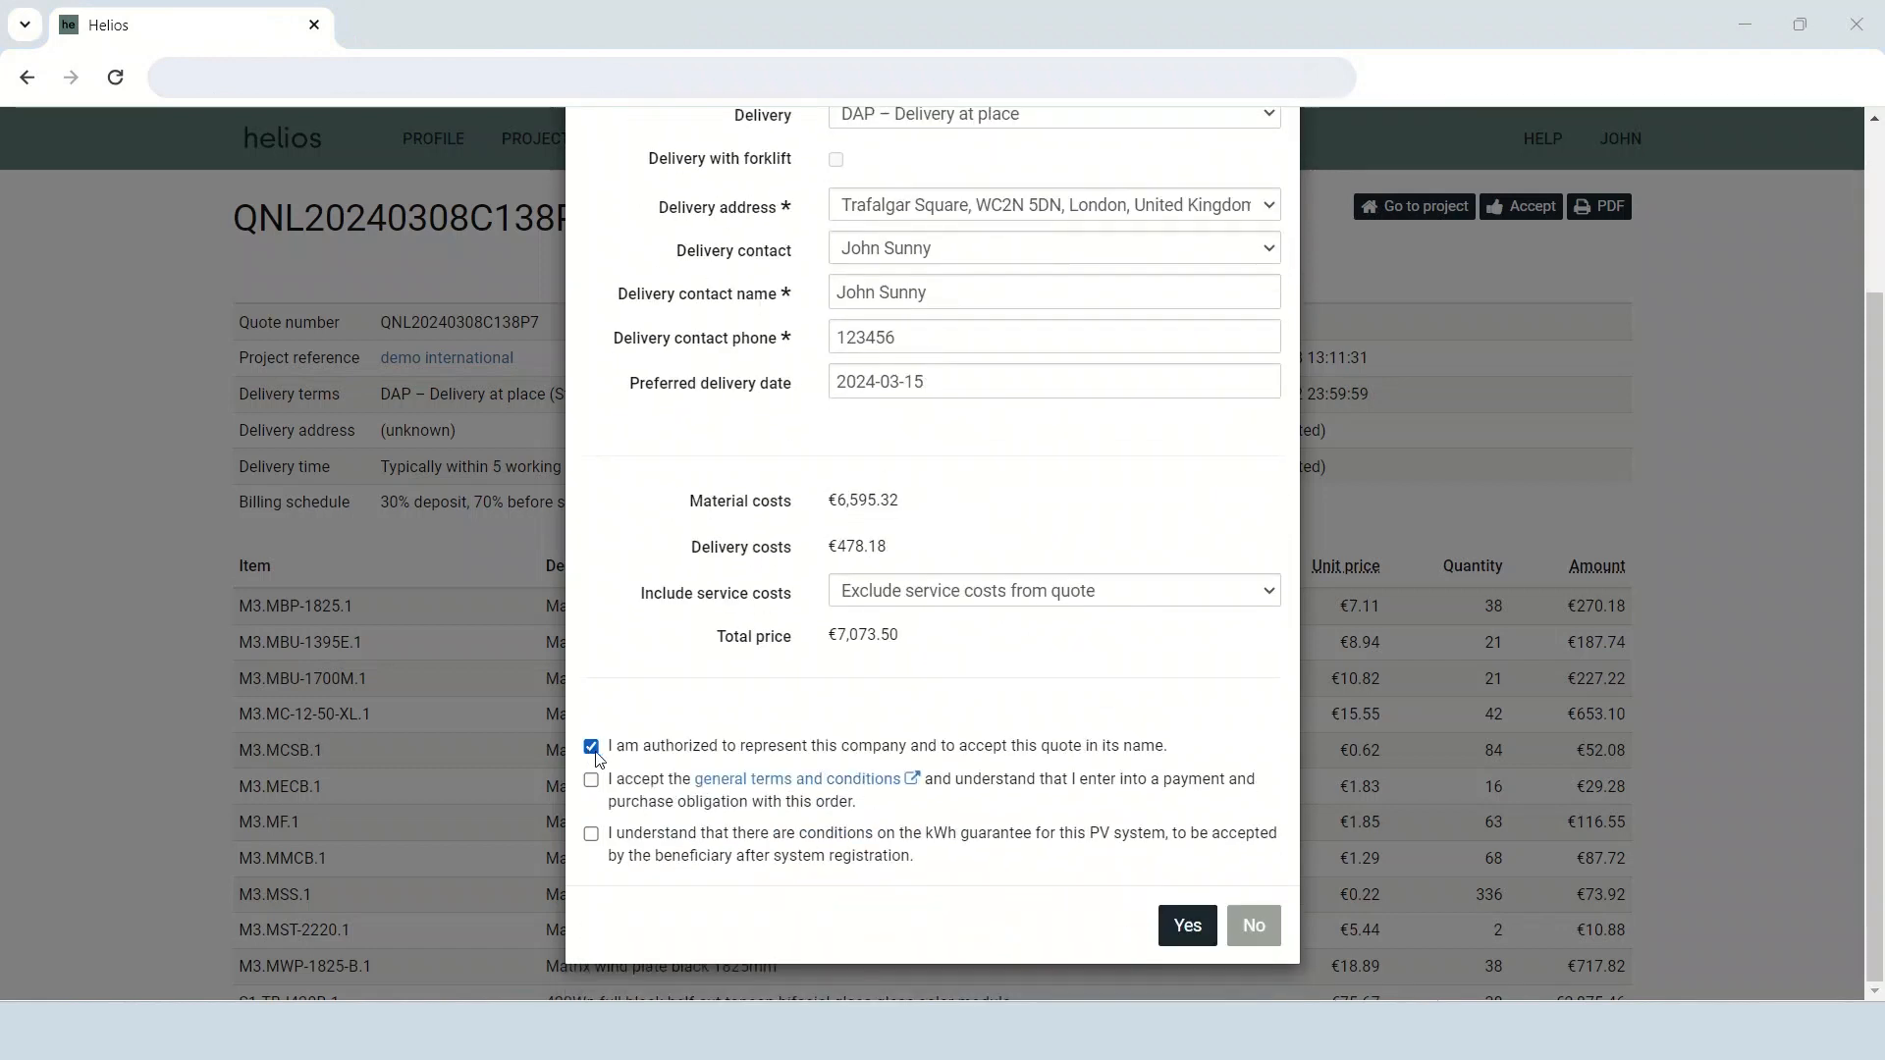
left_click(592, 785)
left_click(591, 835)
left_click(1182, 932)
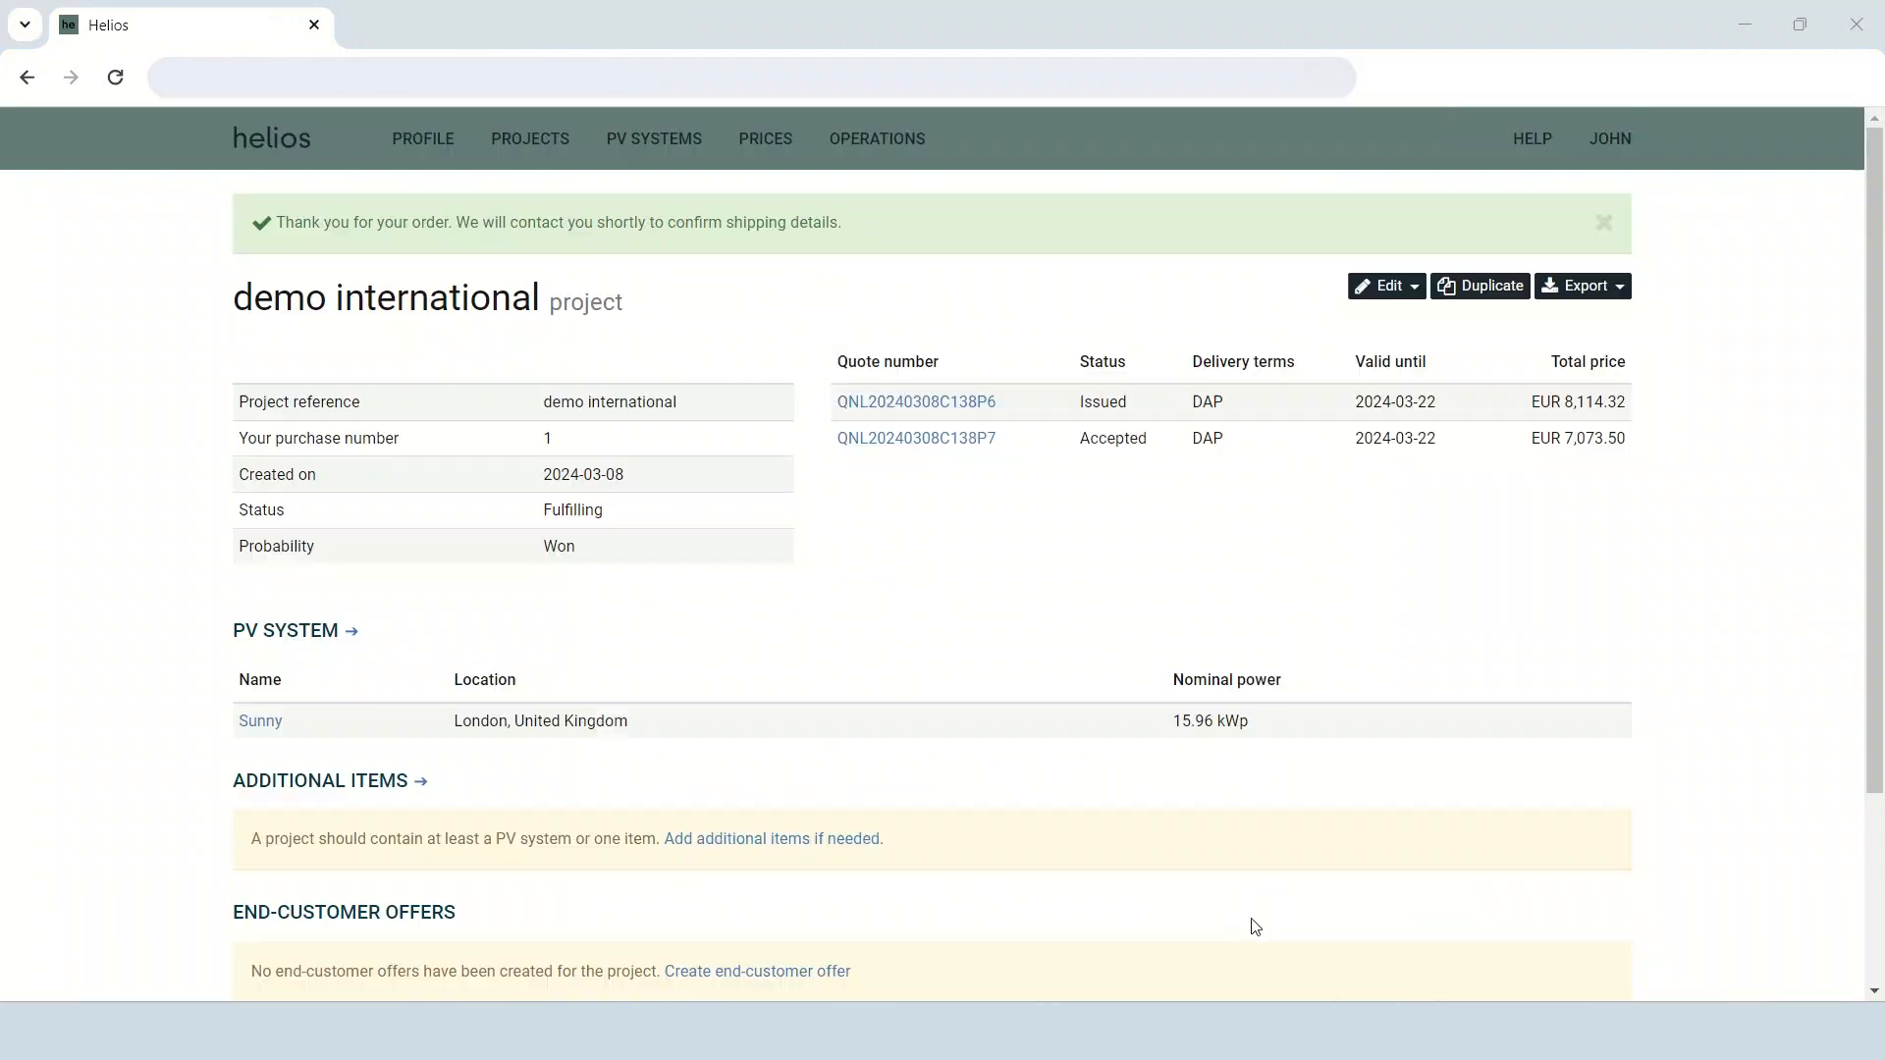
left_click_drag(891, 224, 250, 221)
left_click(157, 290)
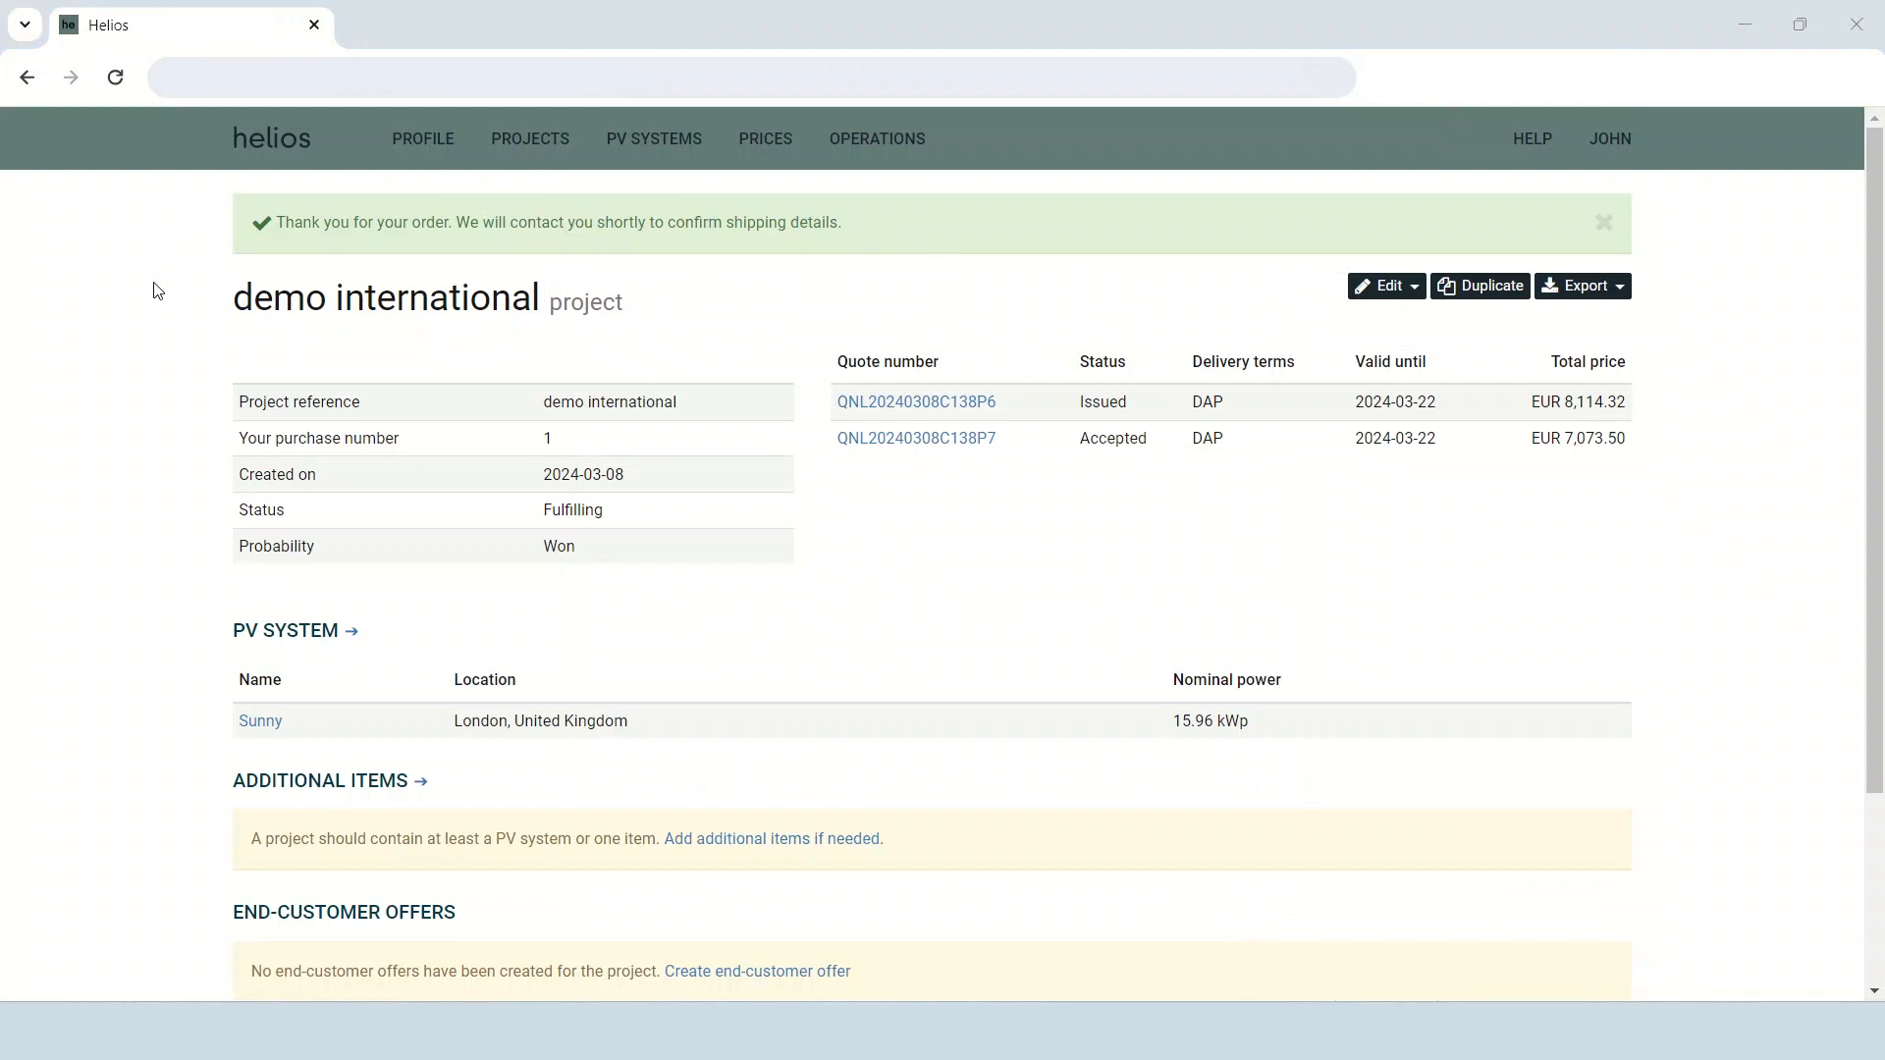